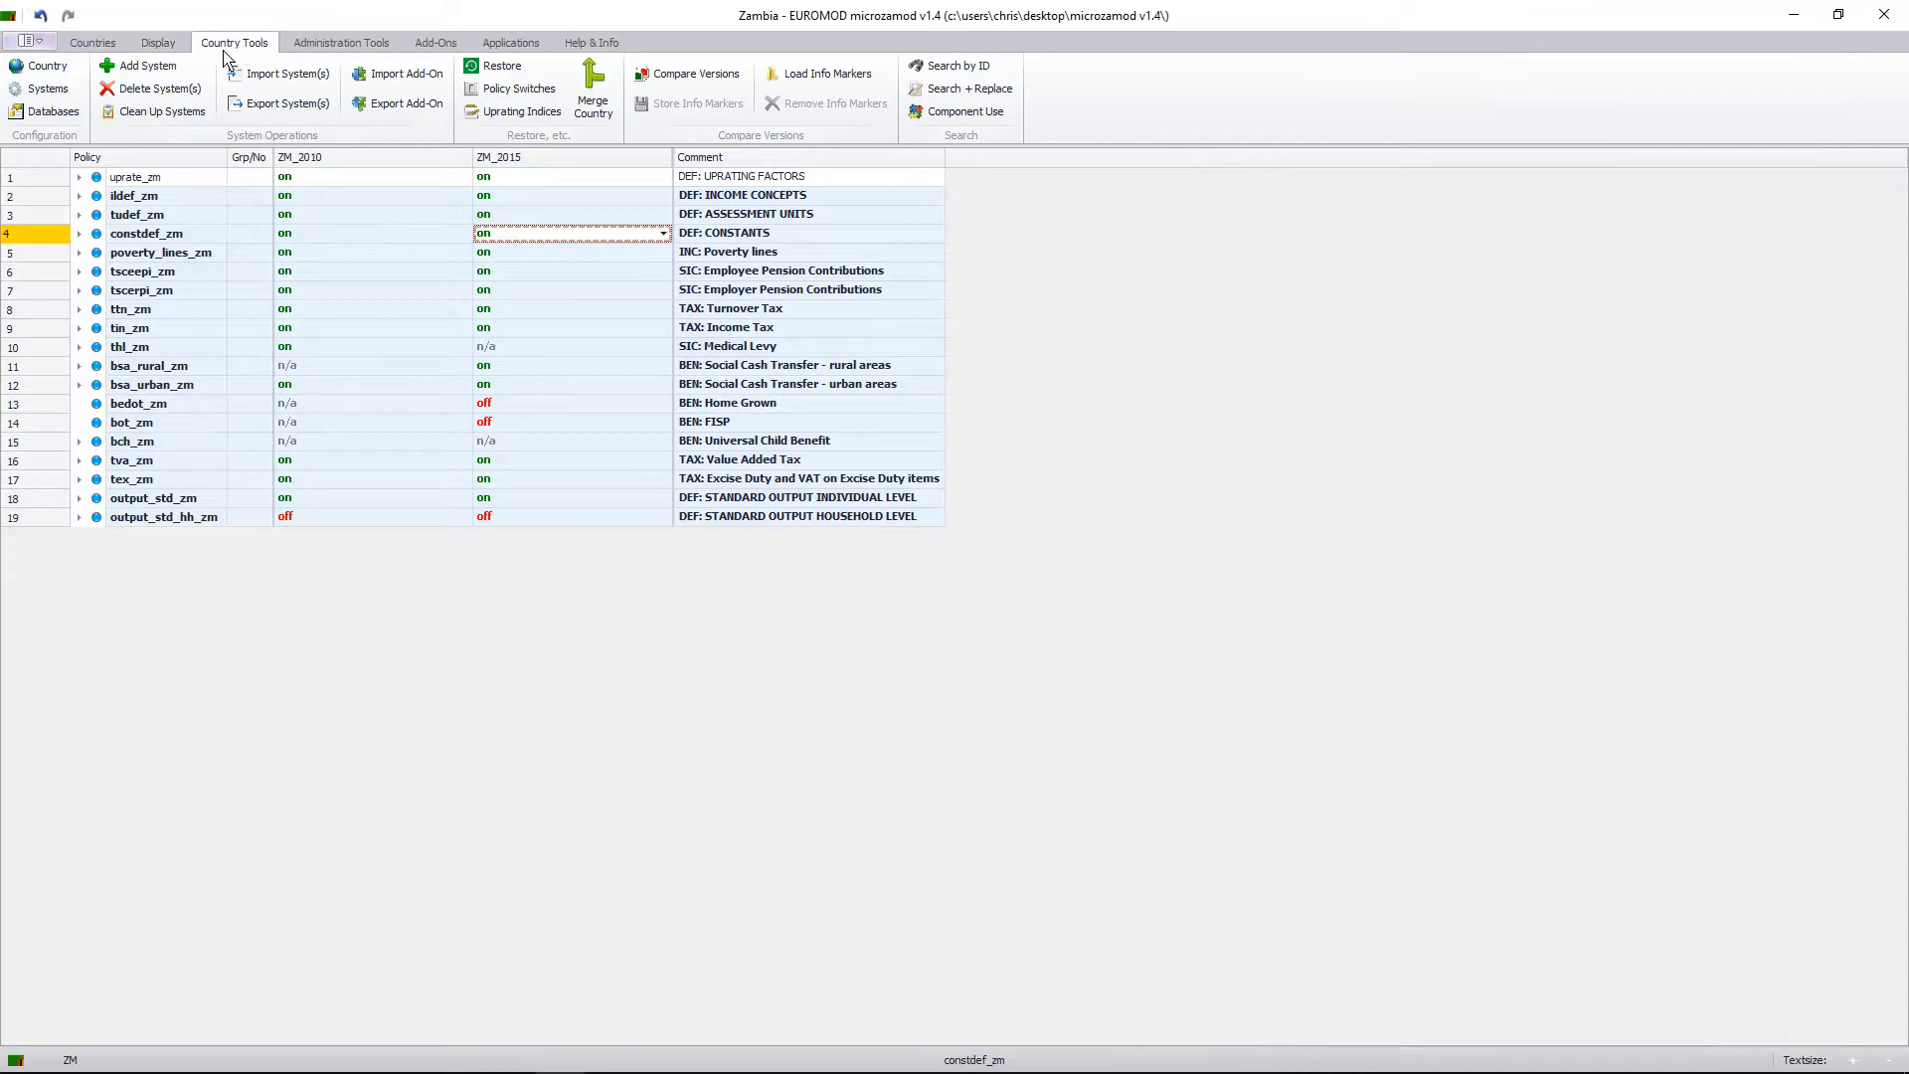
Add a new system based on ZM_2015 and name it ZM_2015_Reform_1.
left_click(147, 73)
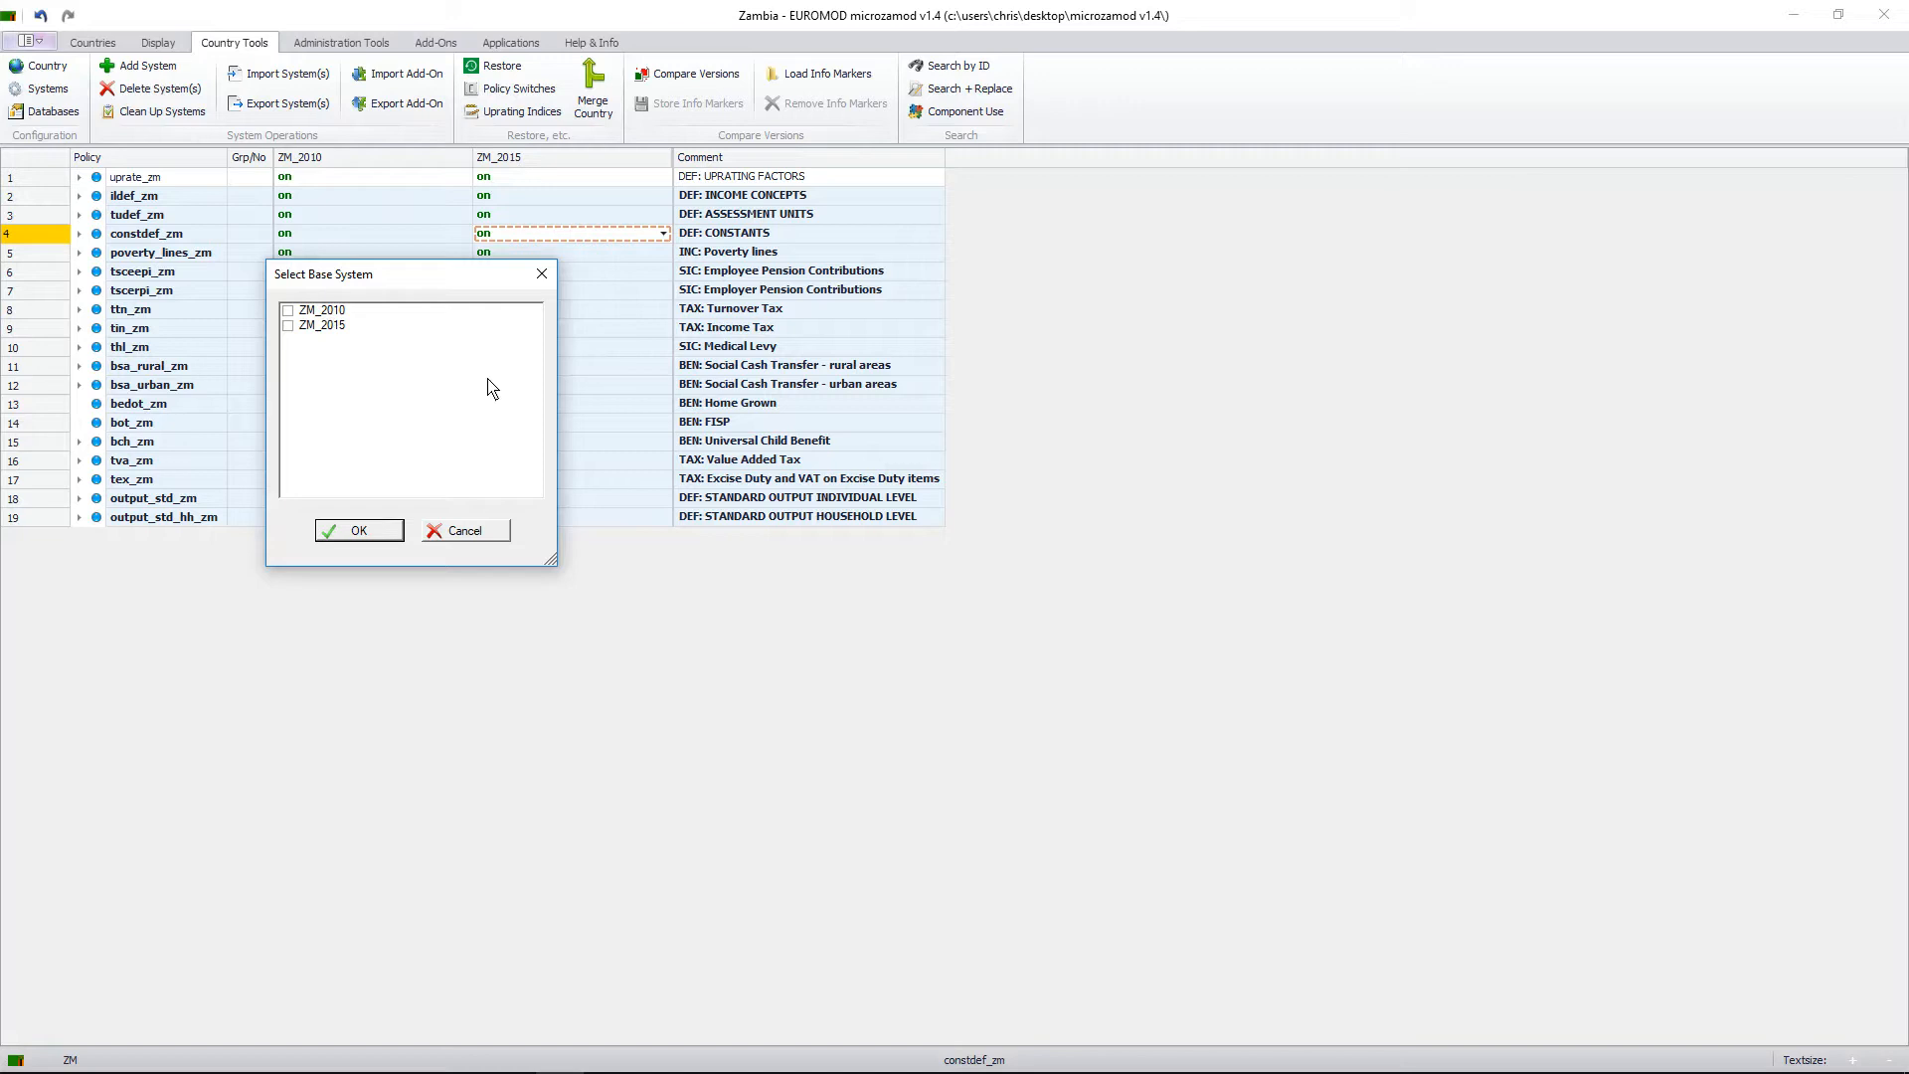
left_click(289, 327)
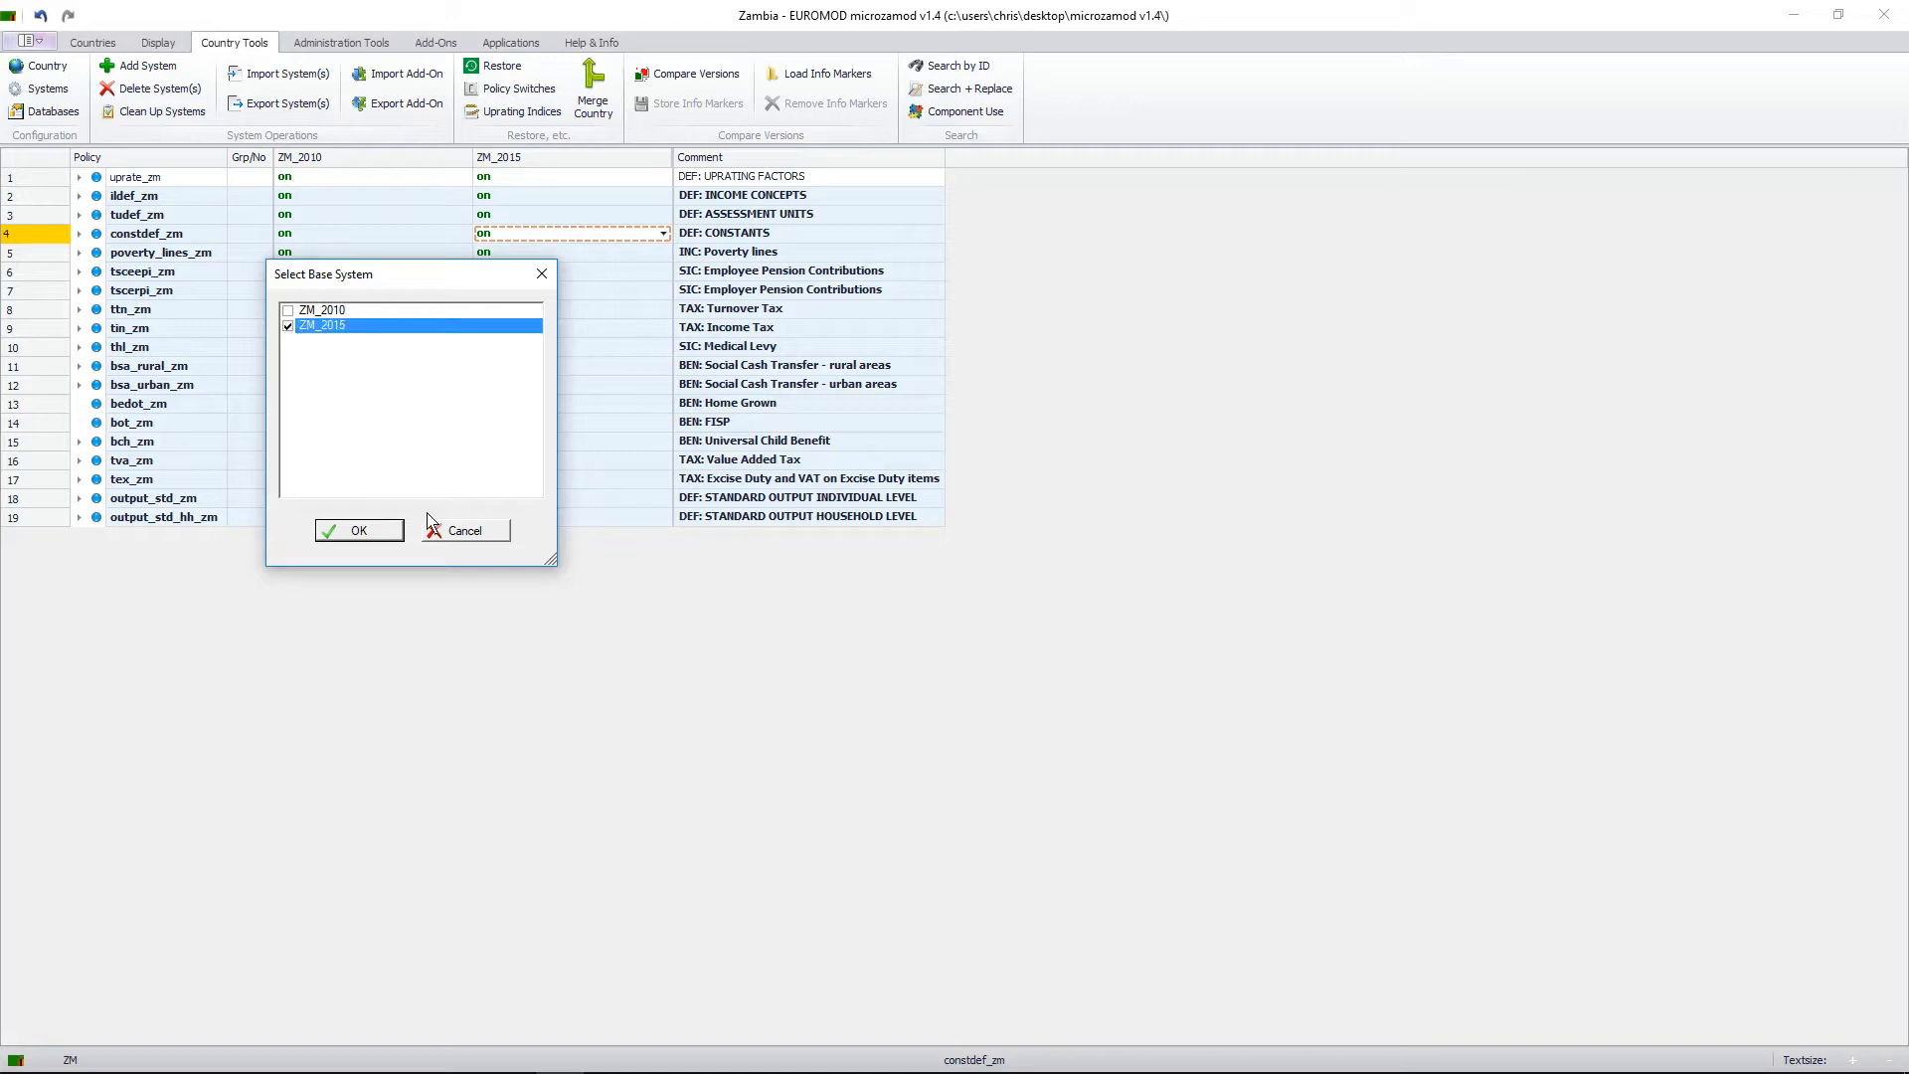
left_click(376, 530)
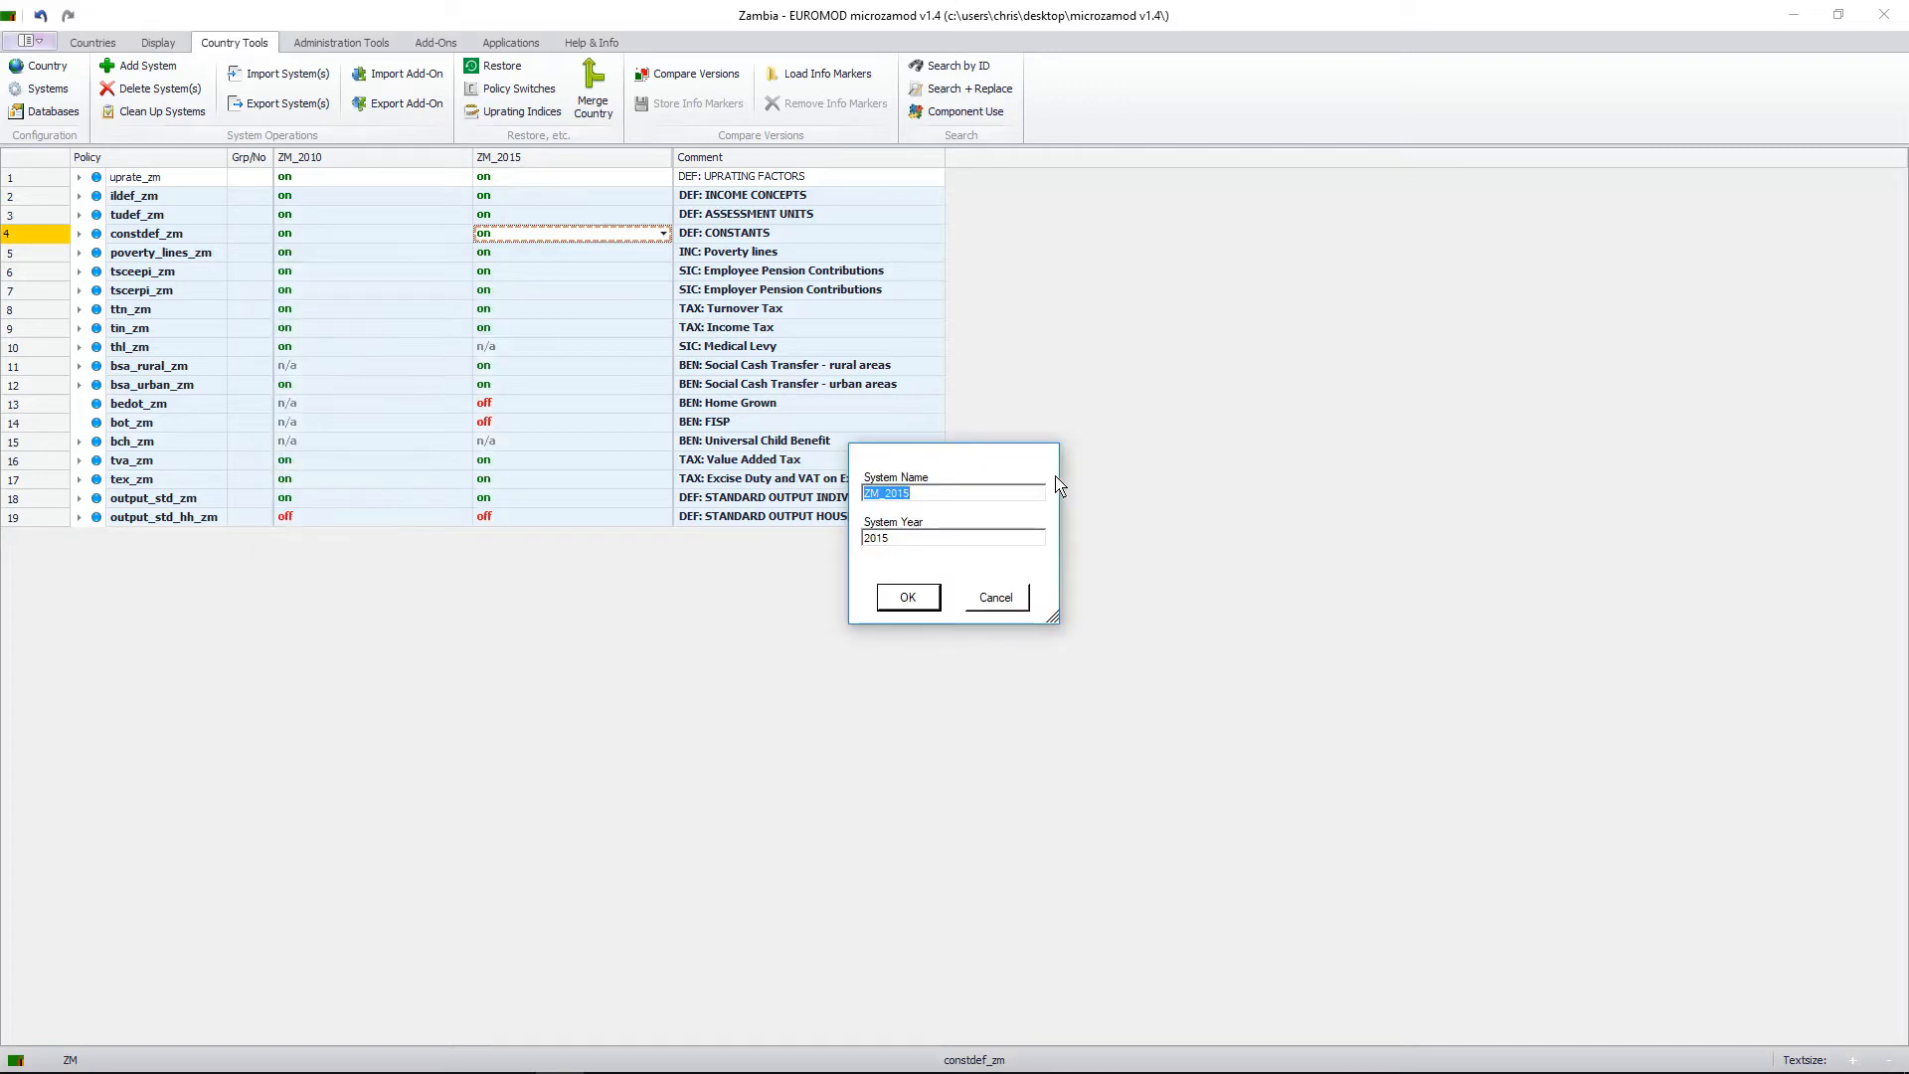
left_click(955, 488)
type("Reform_1")
left_click(911, 602)
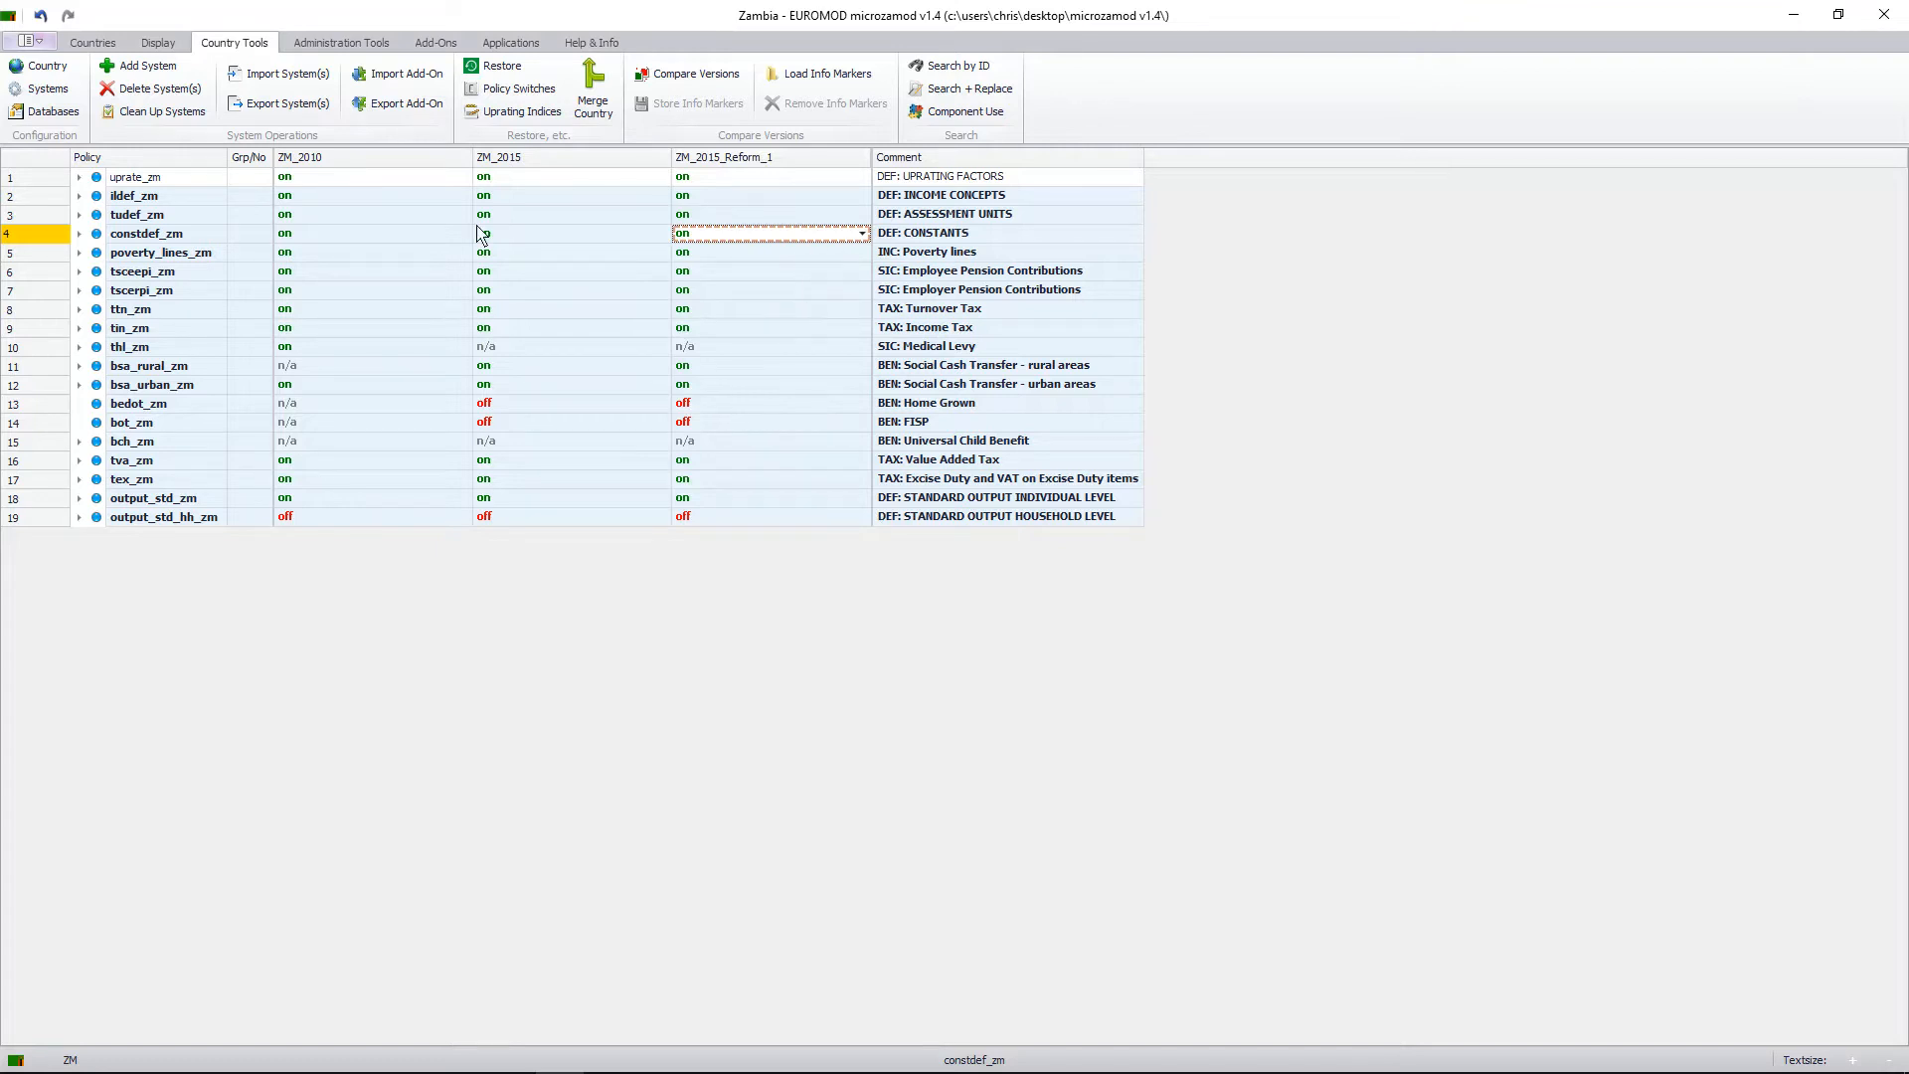
Examine the DefConst constants in constdef_zm across the systems, comparing ZM_2015_Reform_1 with ZM_2015, and collapse the policy.
left_click(78, 235)
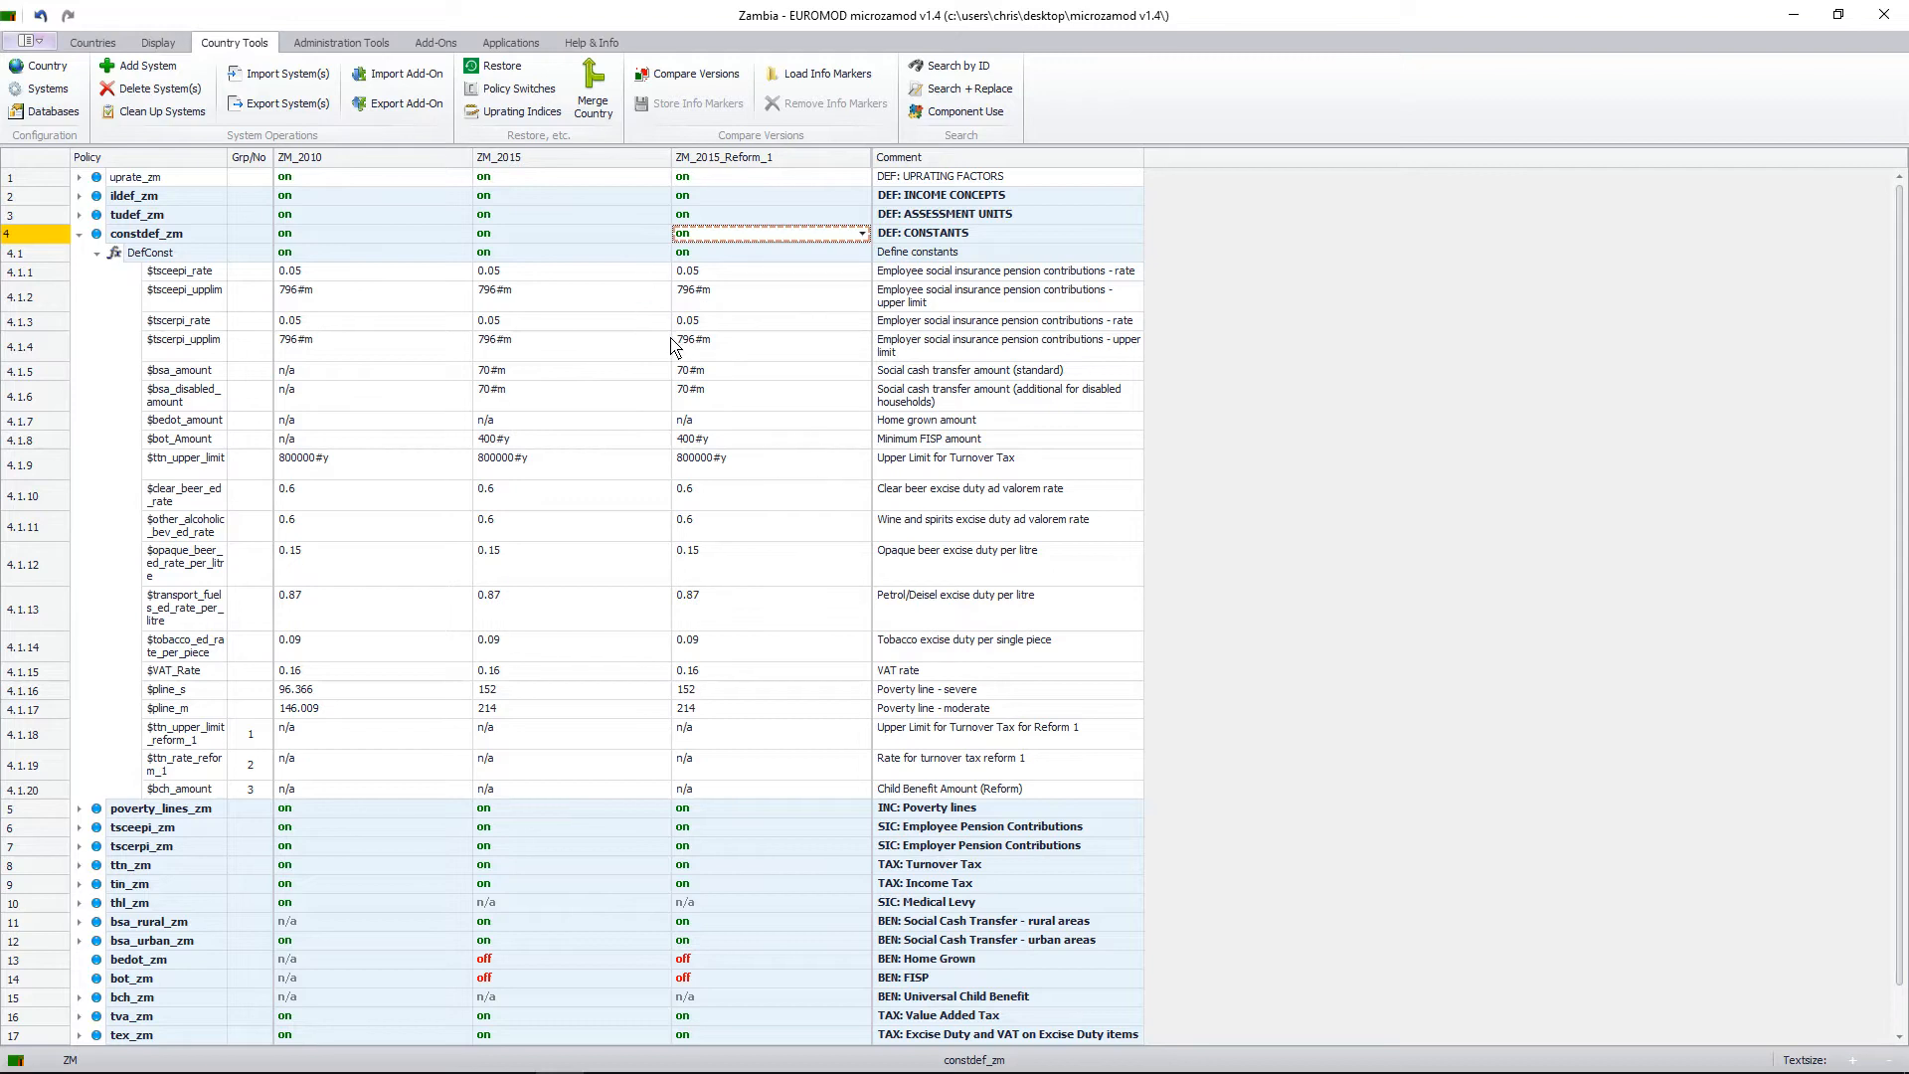
left_click(96, 253)
left_click(79, 234)
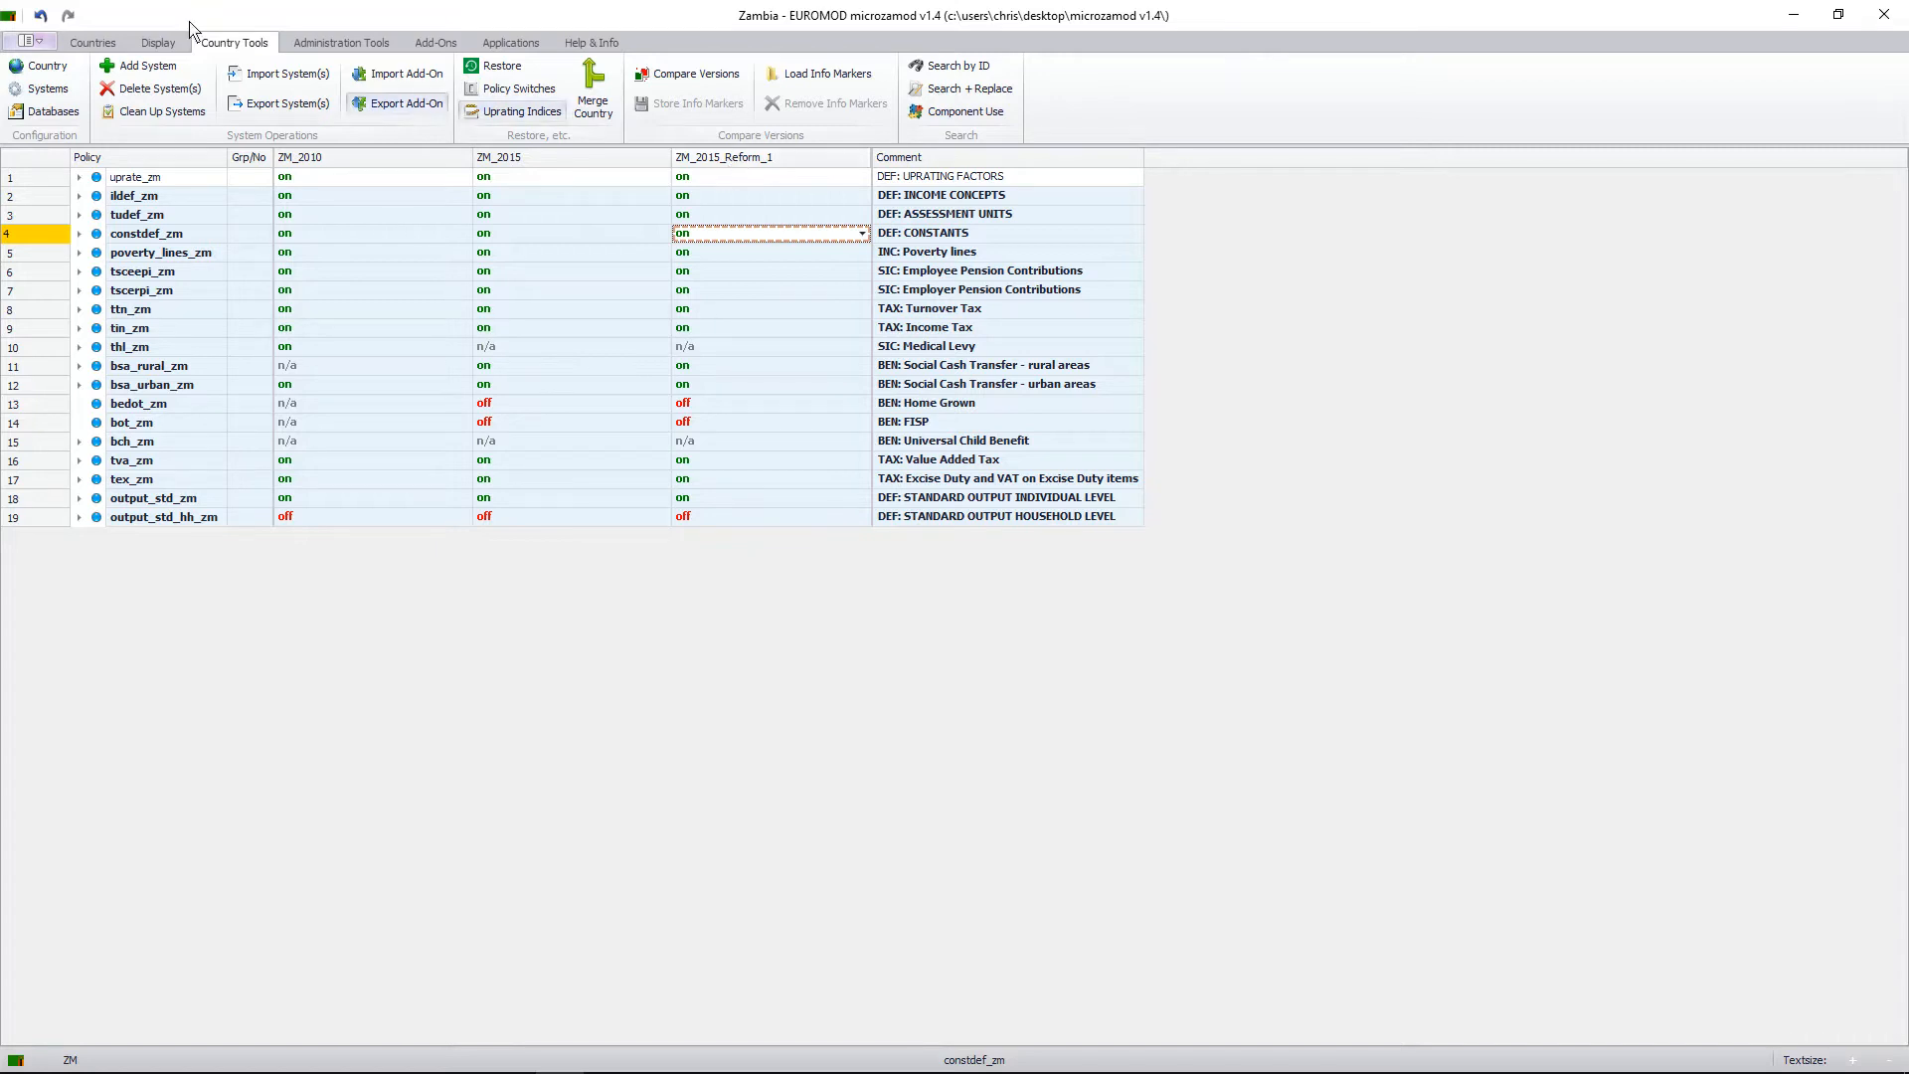
Delete the ZM_2015_Reform_1 system from the country model.
left_click(142, 92)
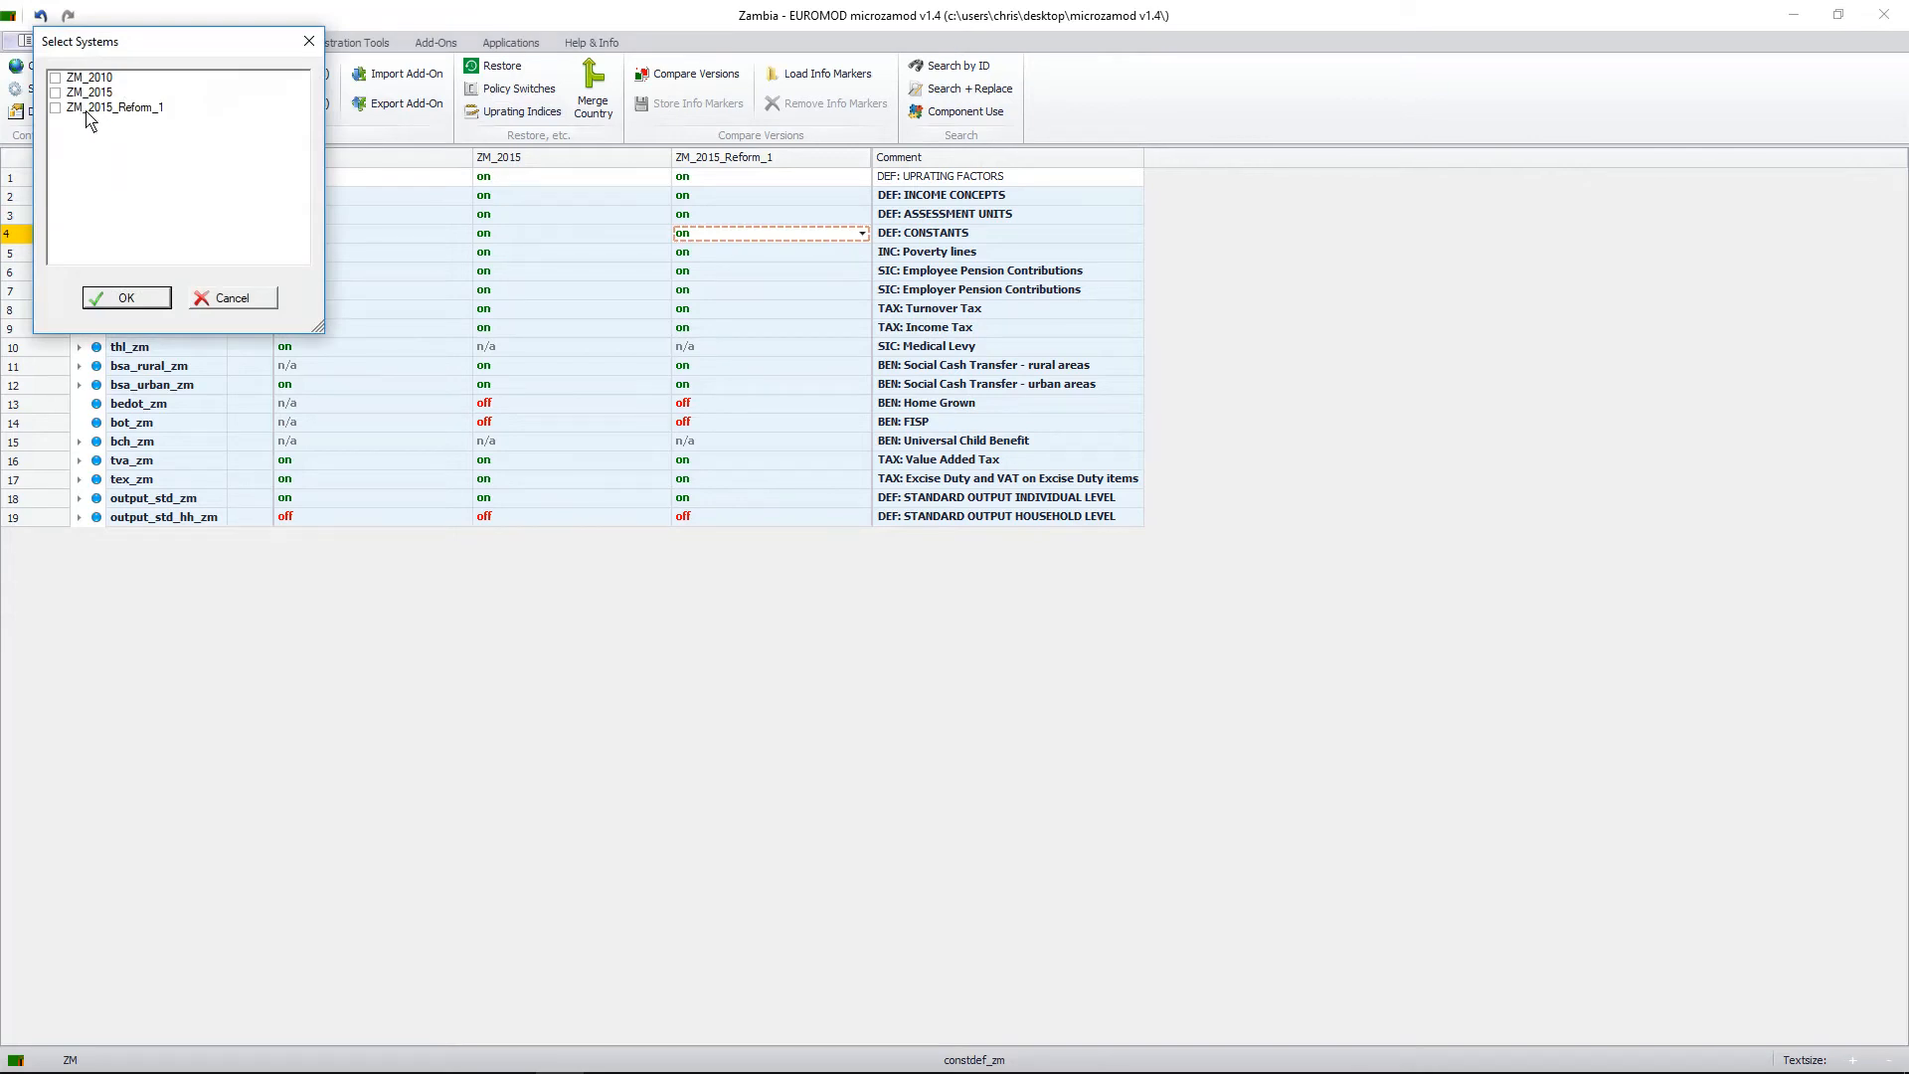
left_click(57, 109)
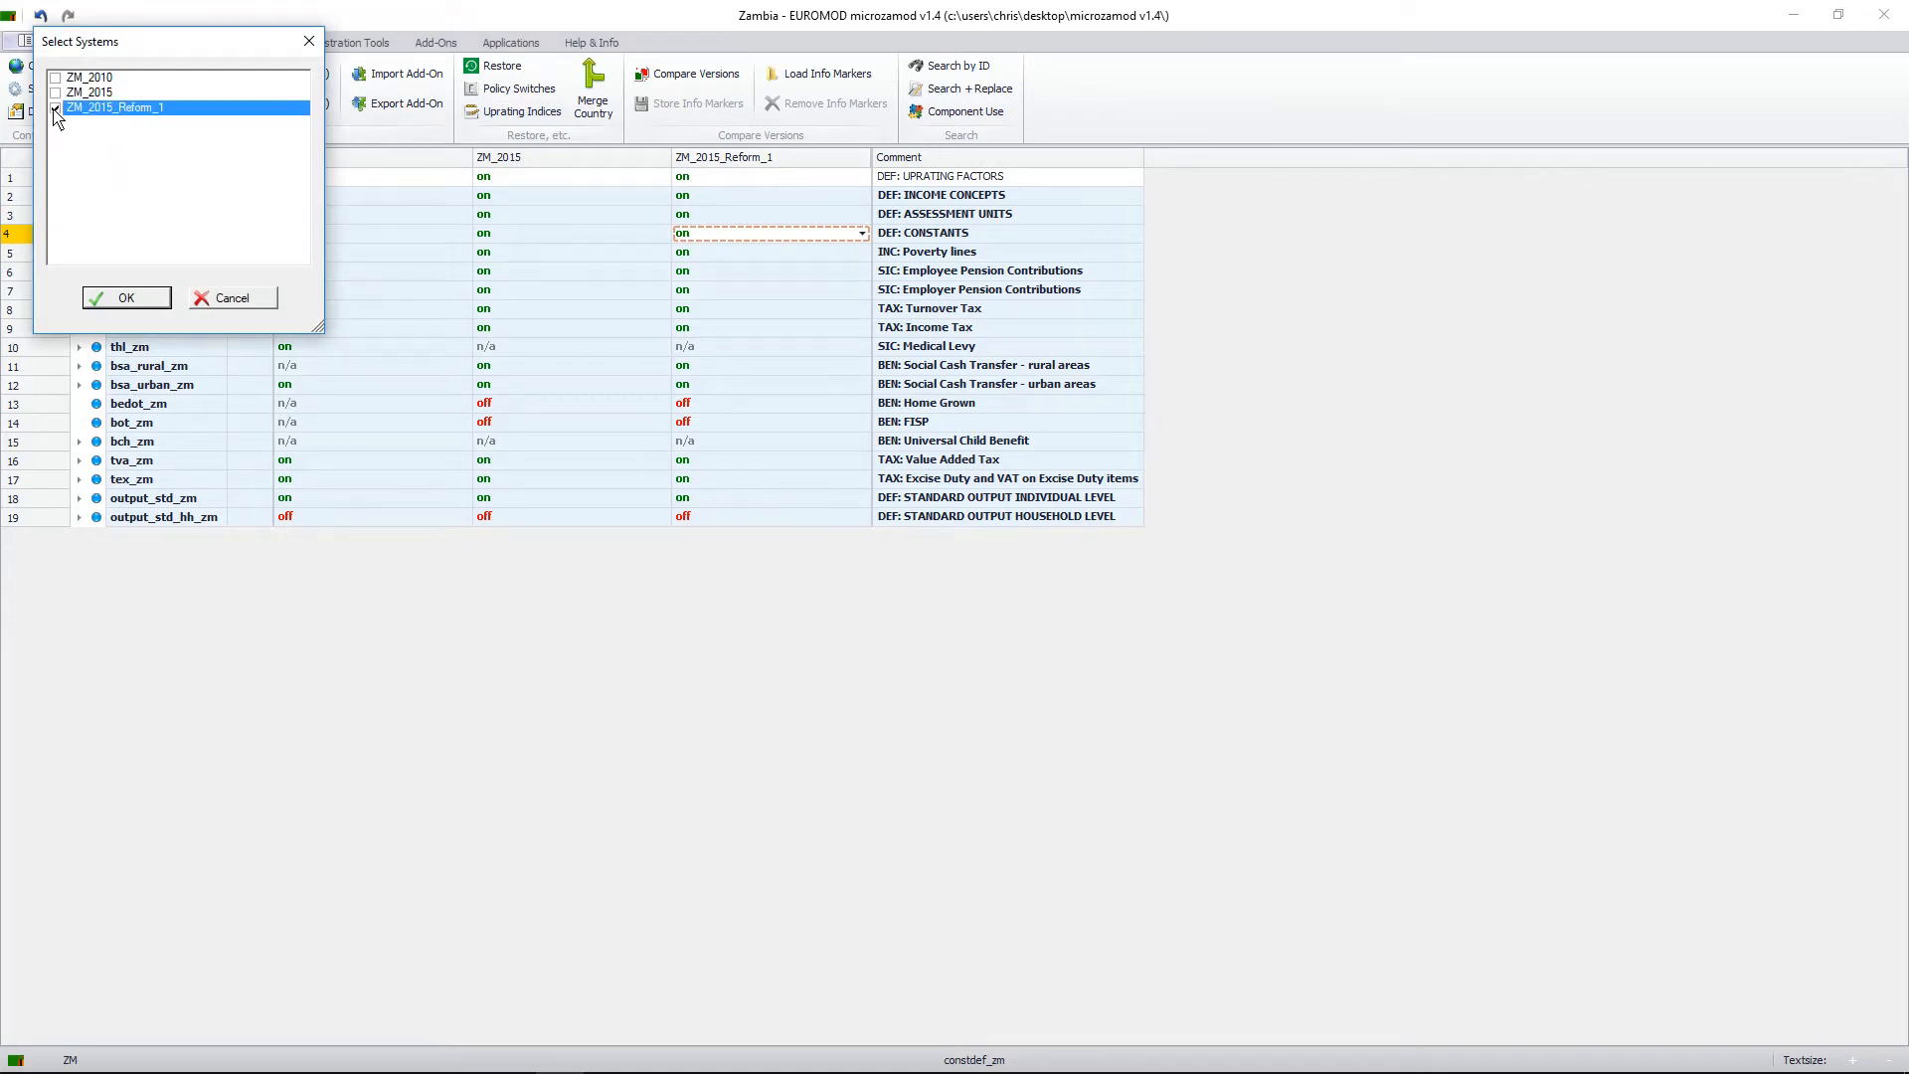
left_click(123, 300)
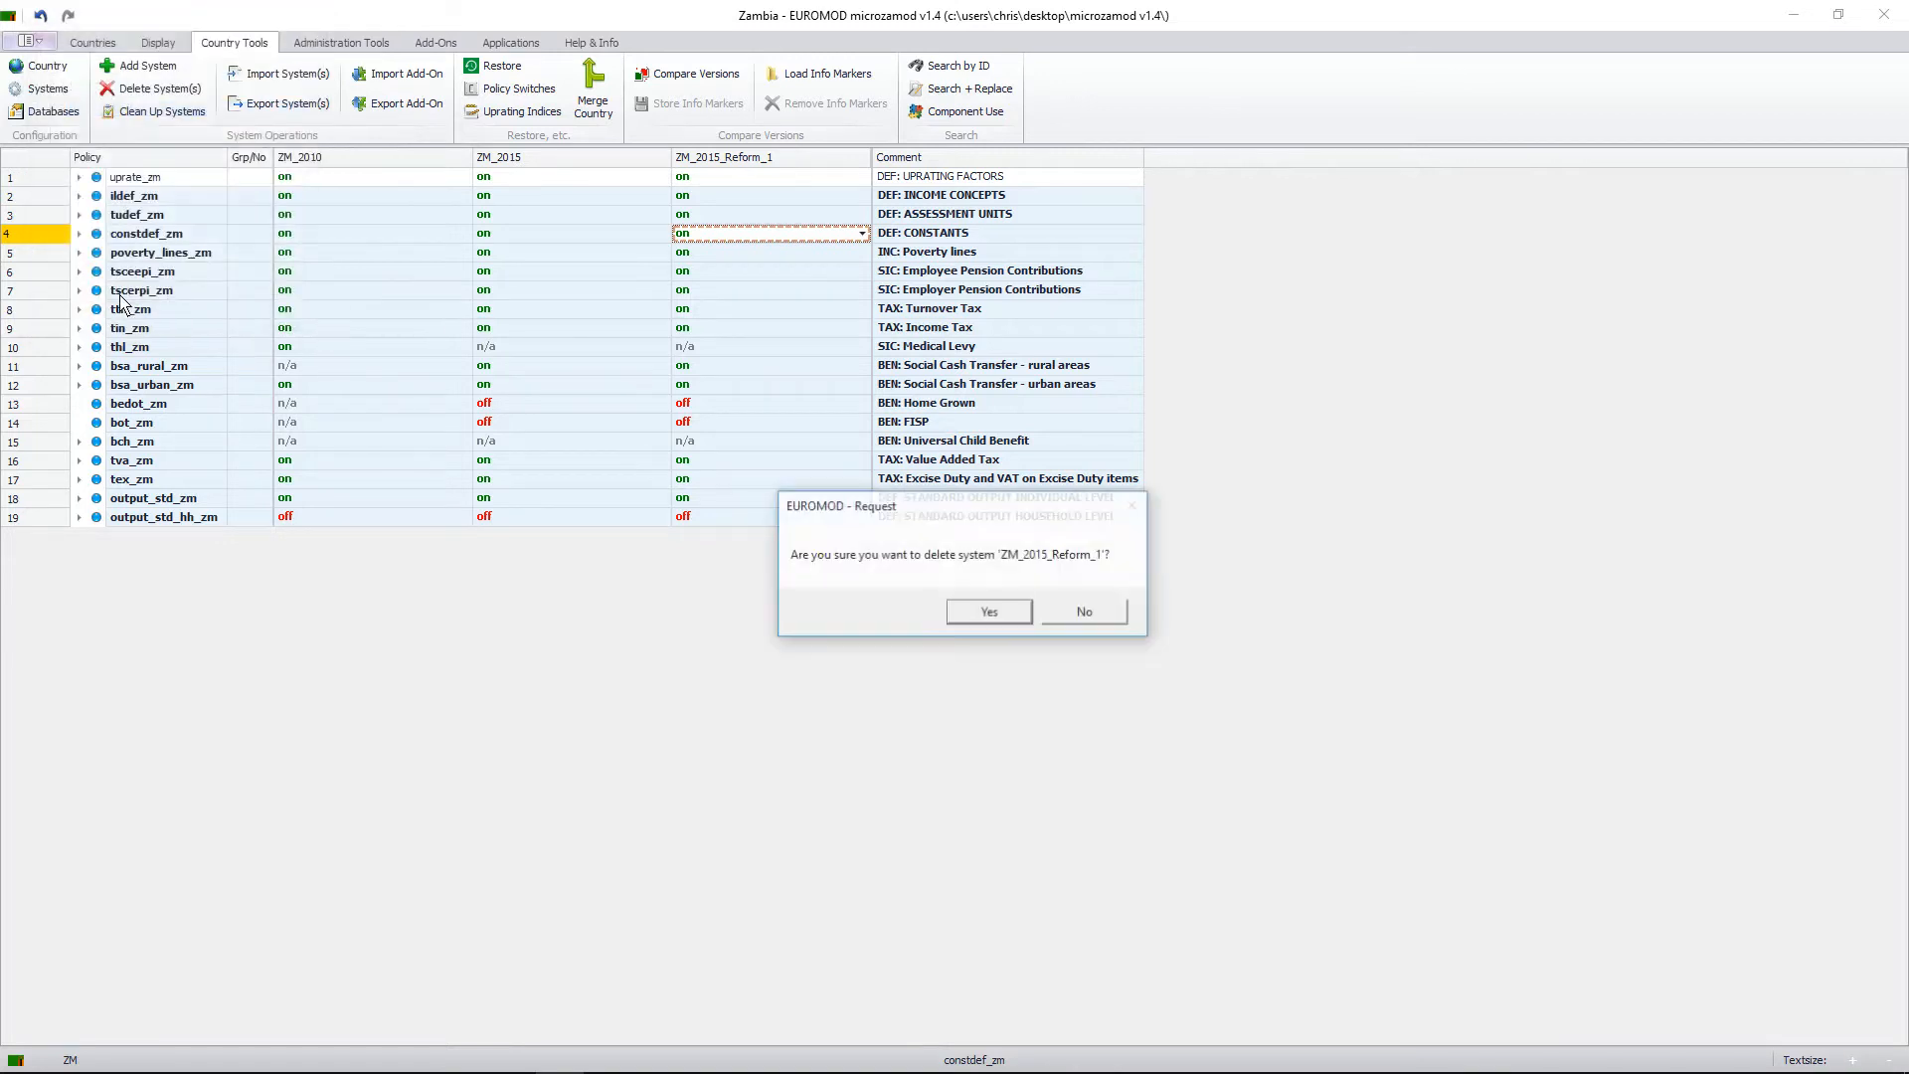
left_click(992, 613)
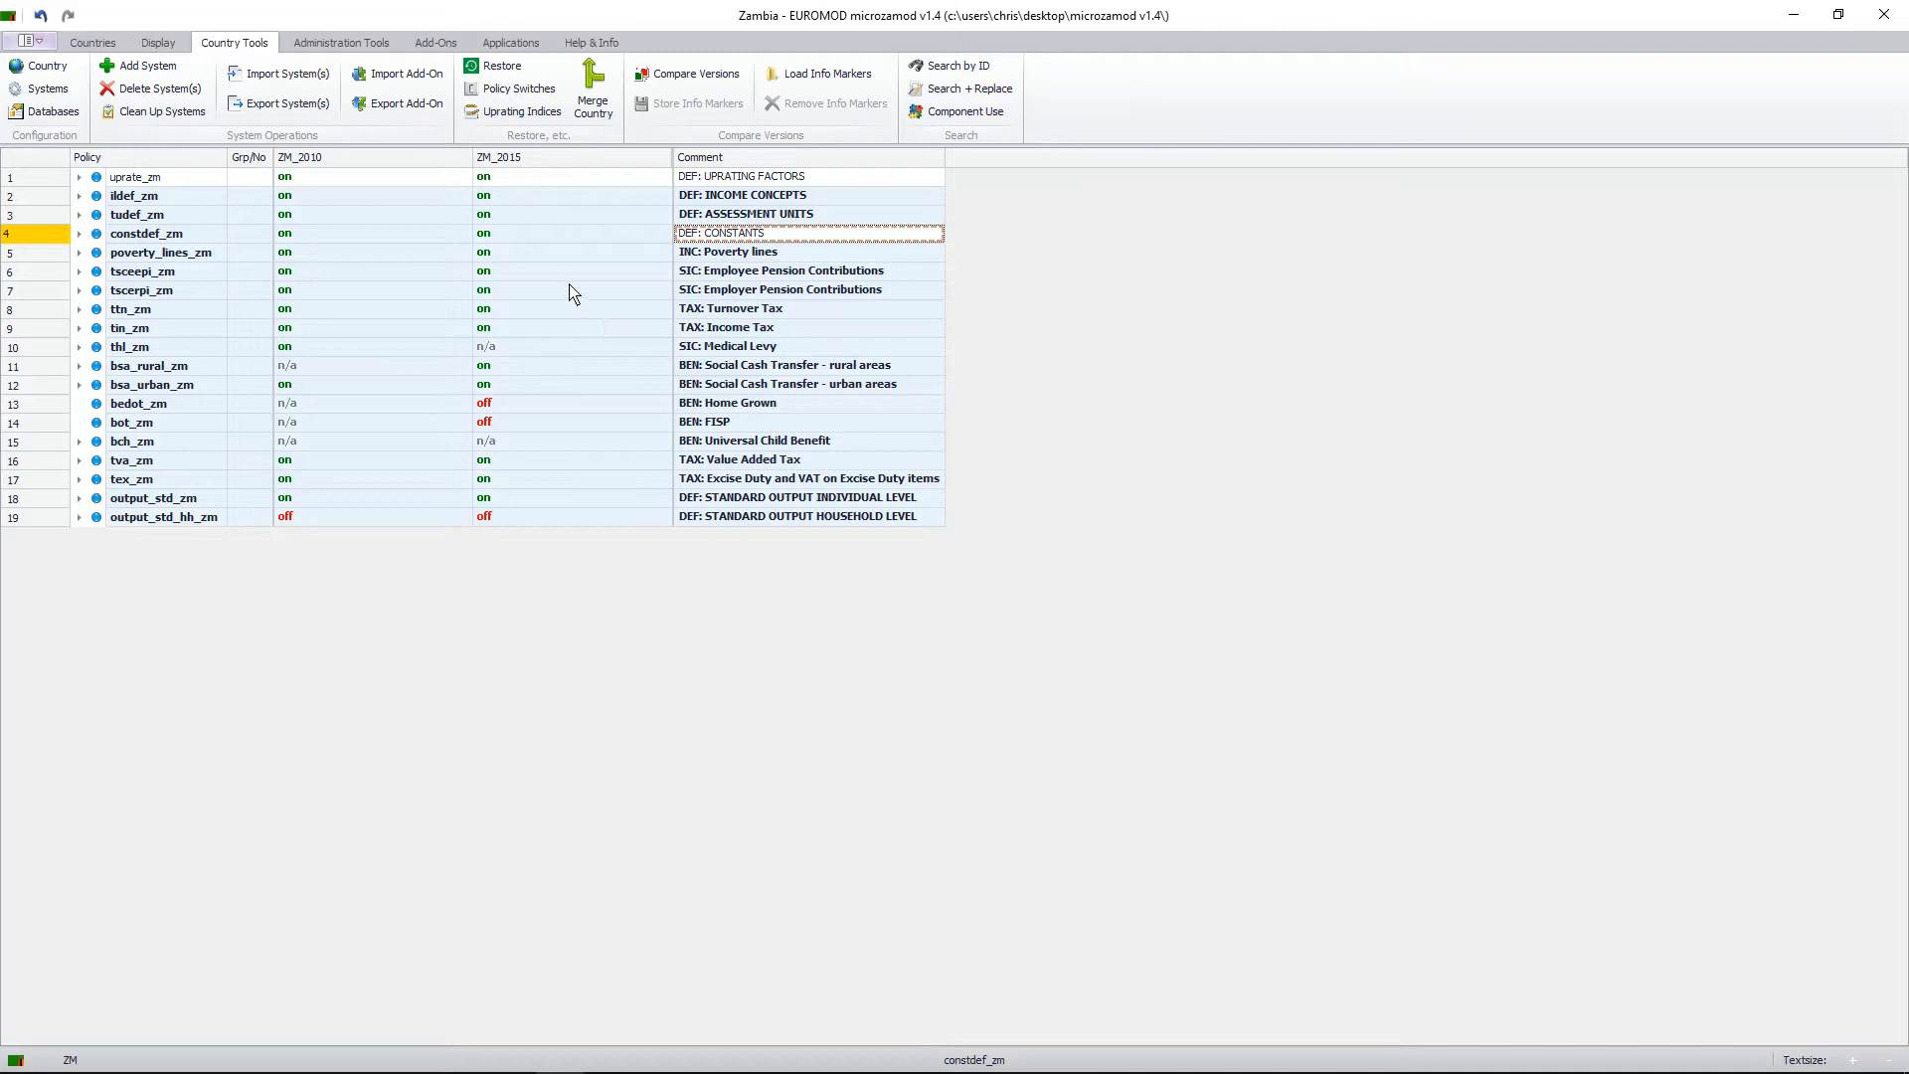
Copy and paste the ZM_2015 system as a new system named ZM_2015_Reform_1.
right_click(611, 160)
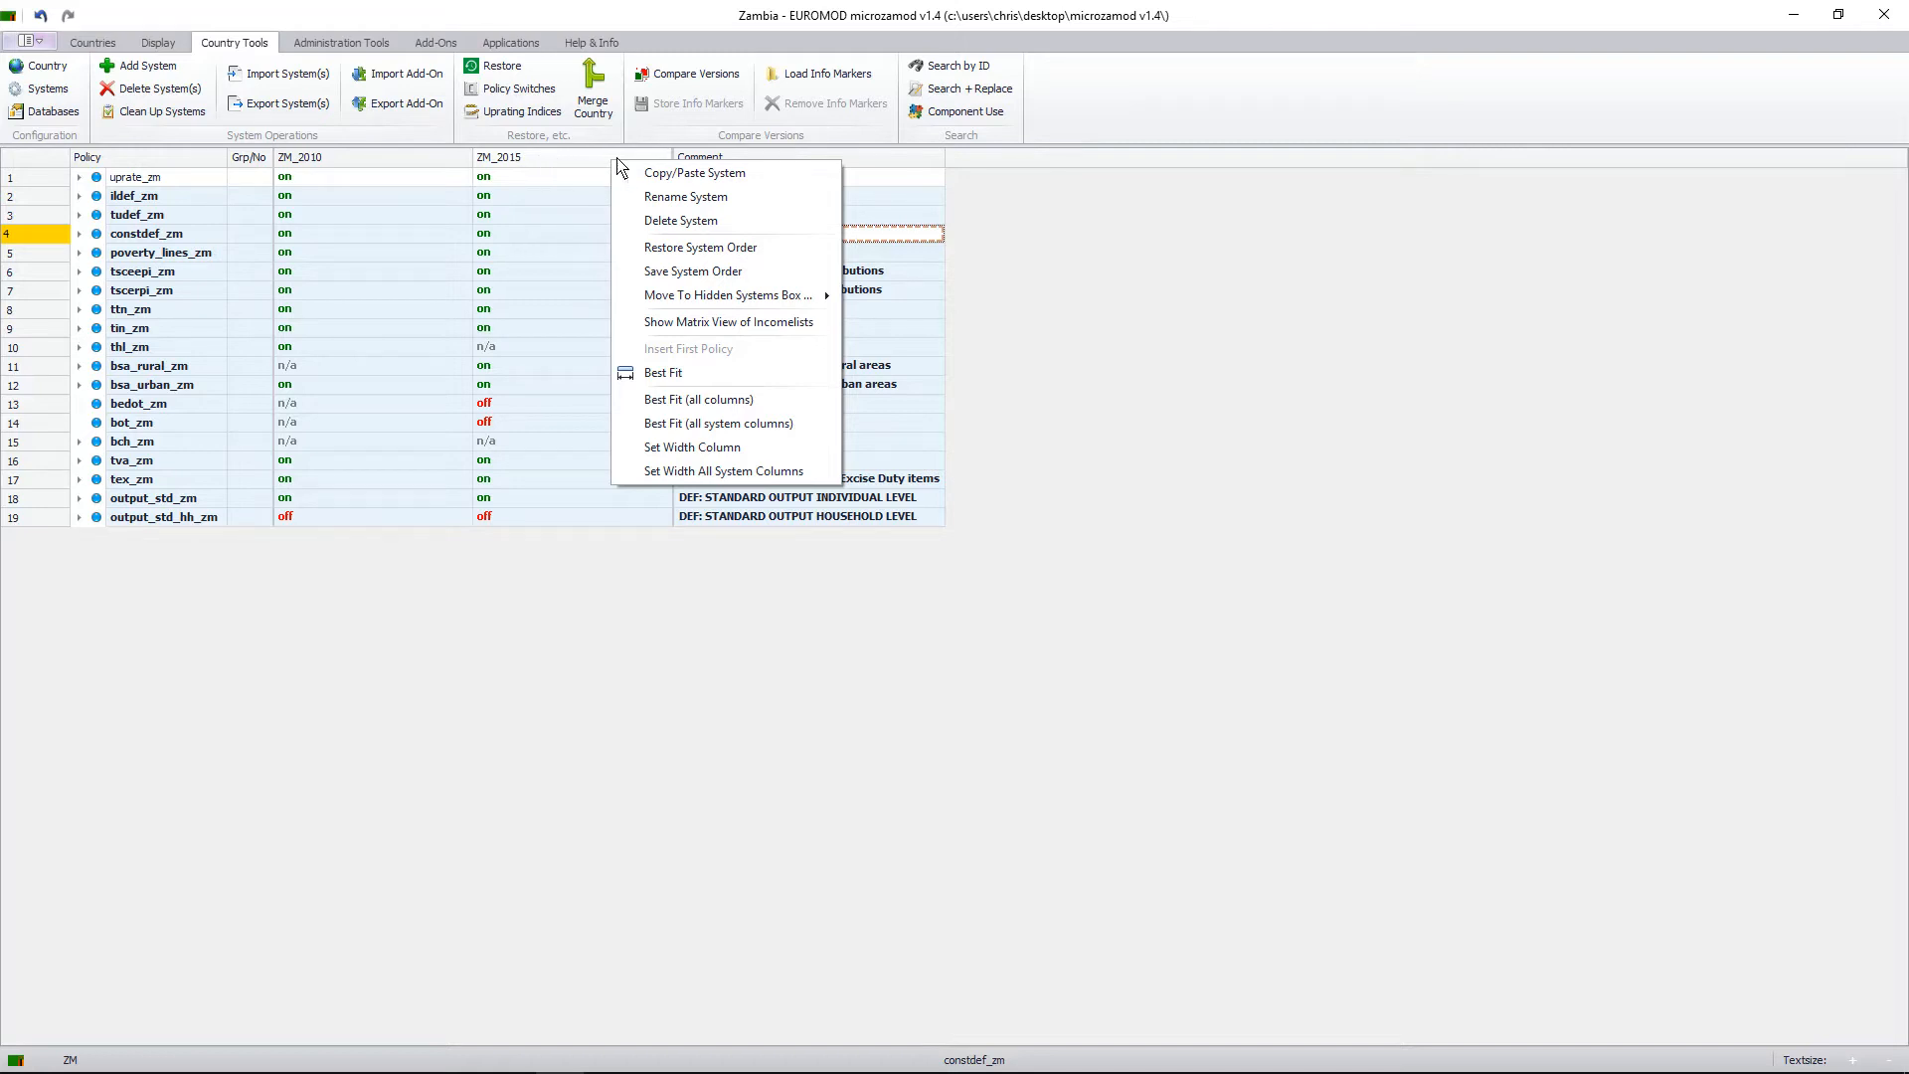
left_click(702, 177)
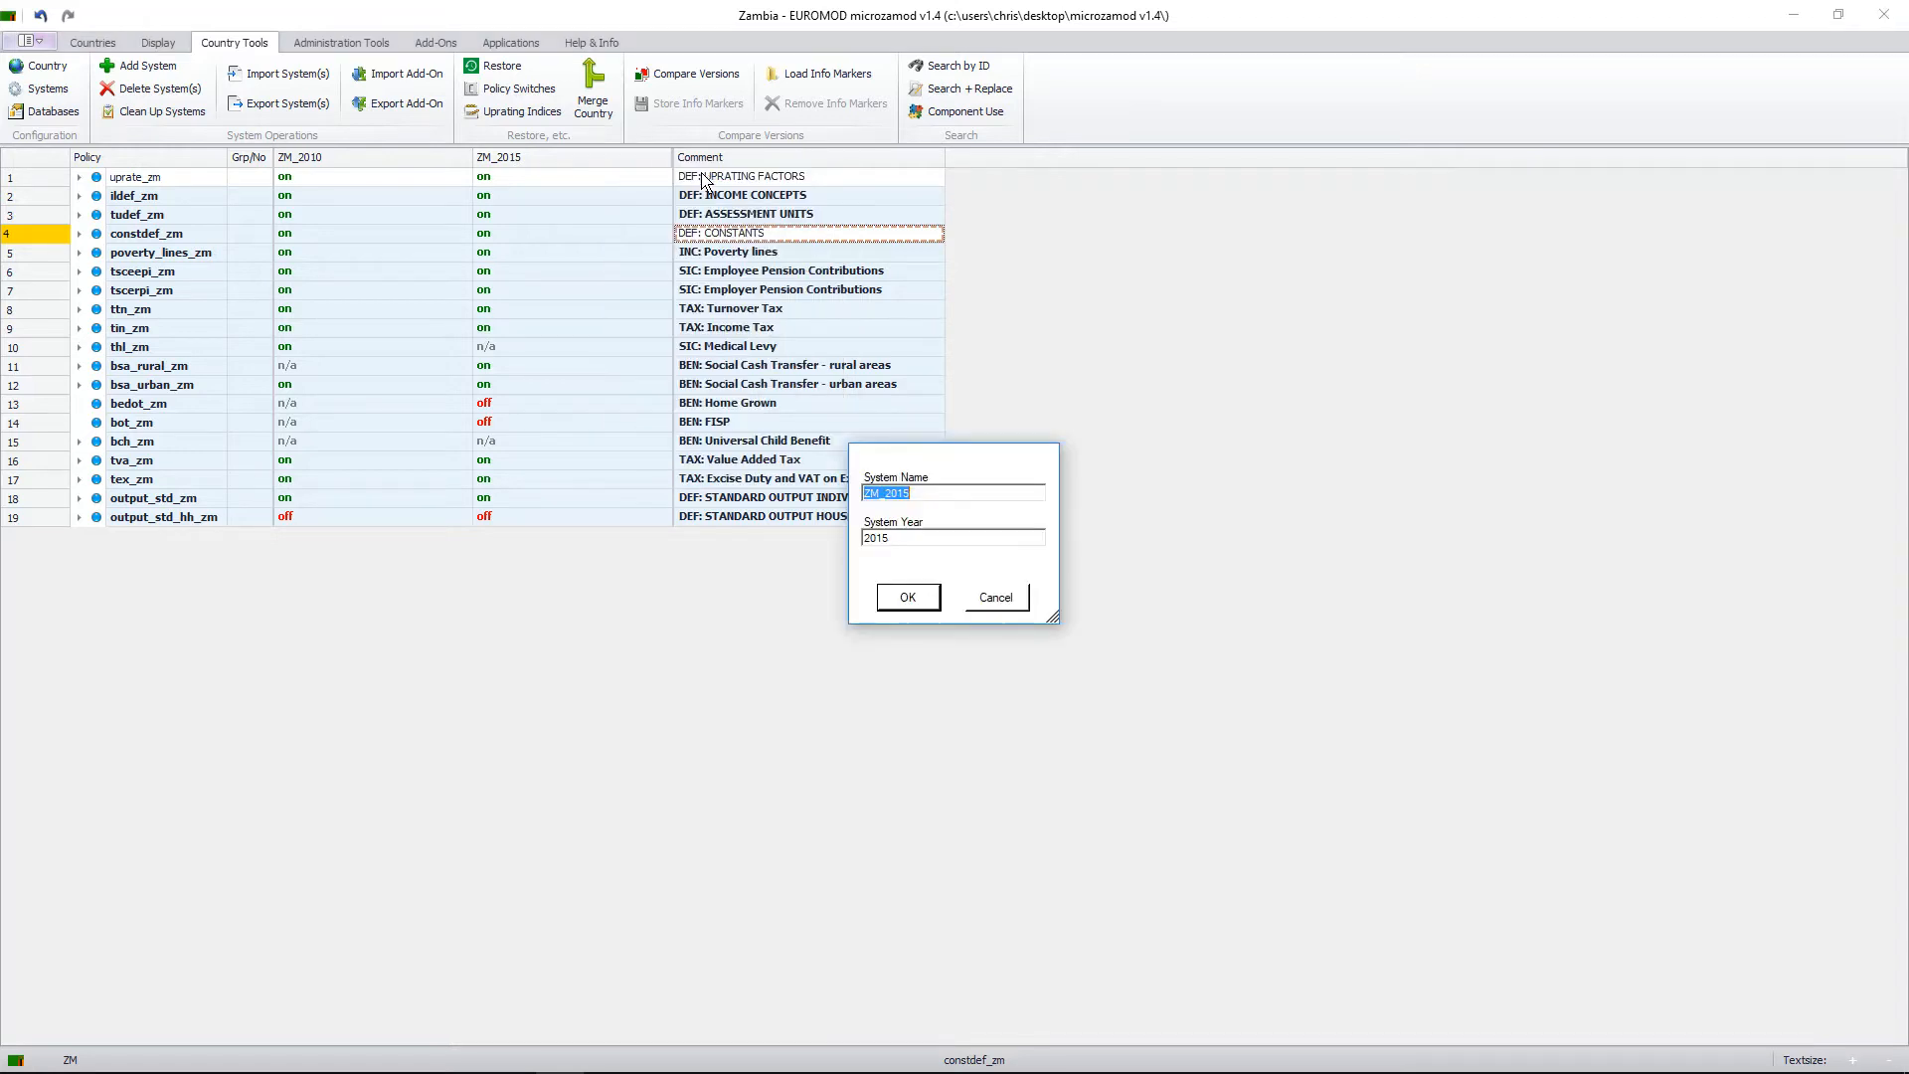
left_click(956, 498)
type("Reform_1")
left_click(903, 601)
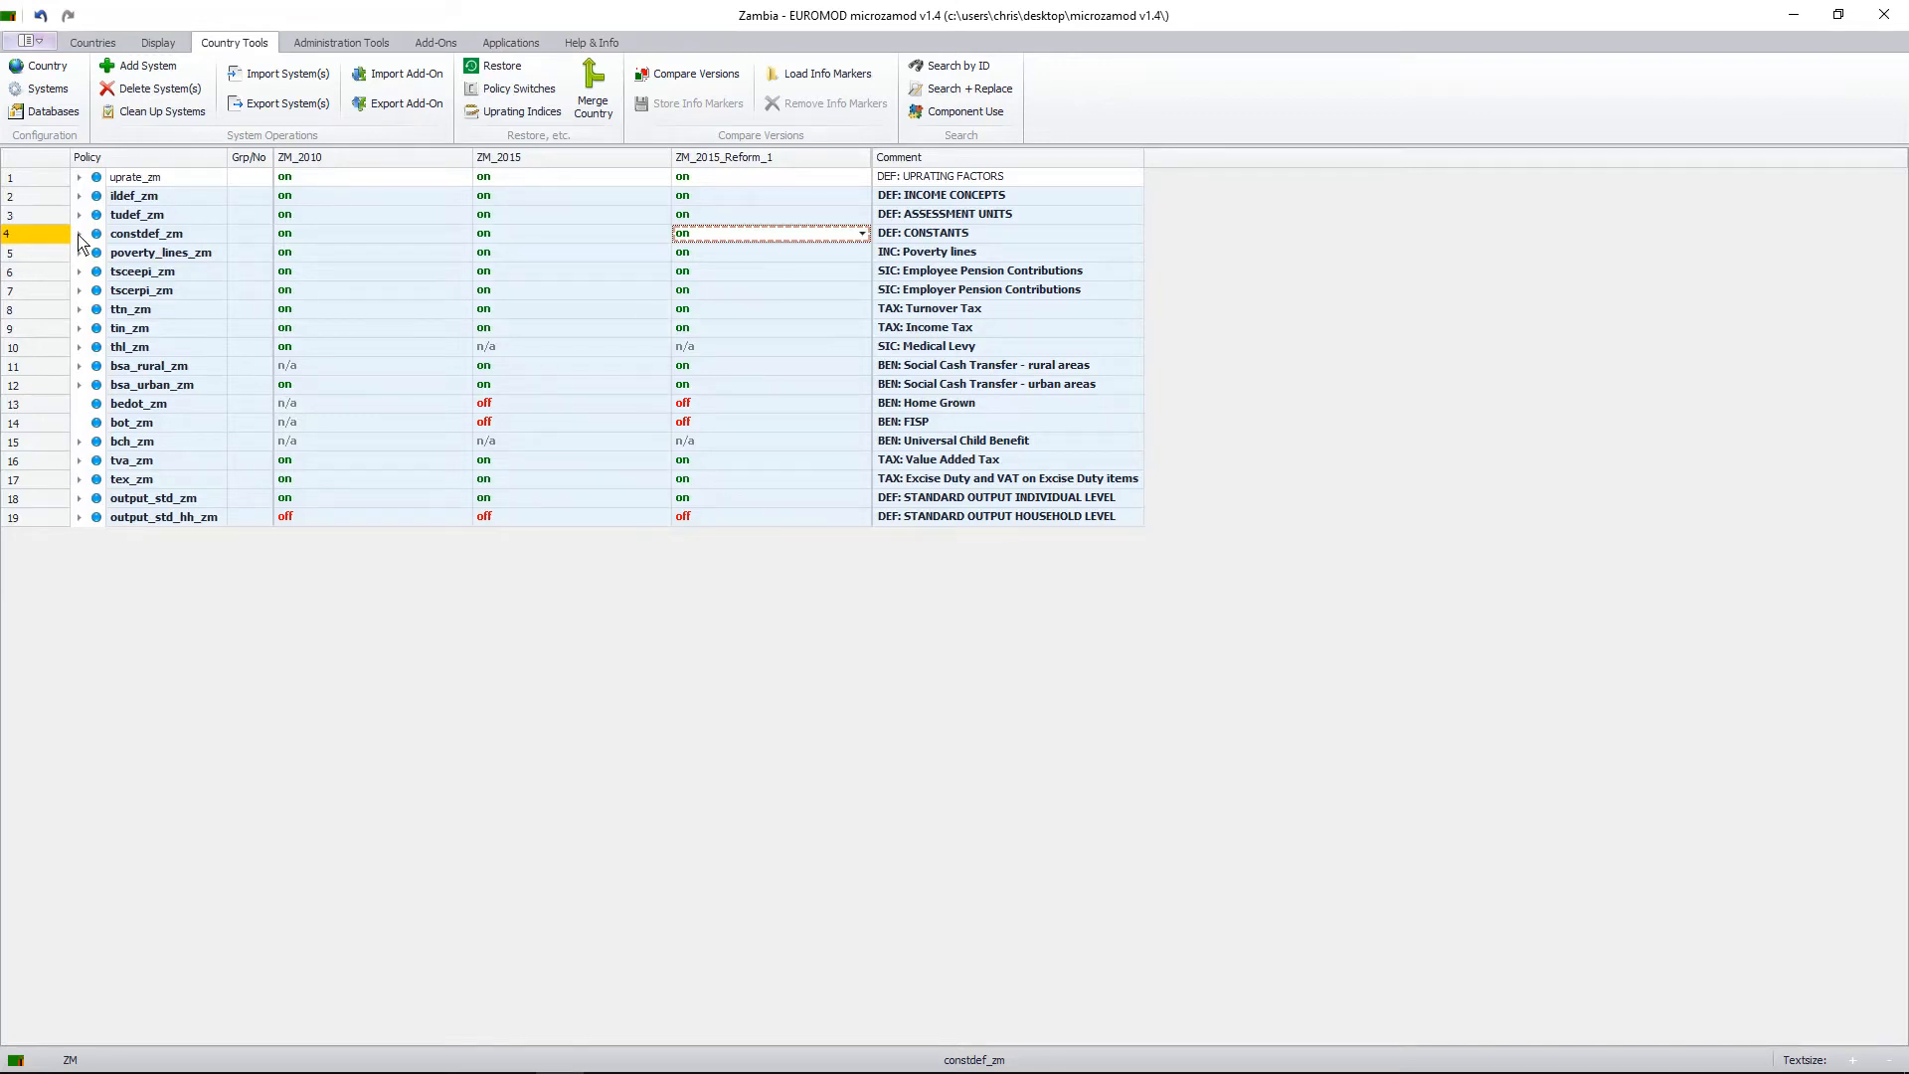
Review the DefConst constants in constdef_zm for the copied ZM_2015_Reform_1 system, and collapse the policy.
left_click(79, 233)
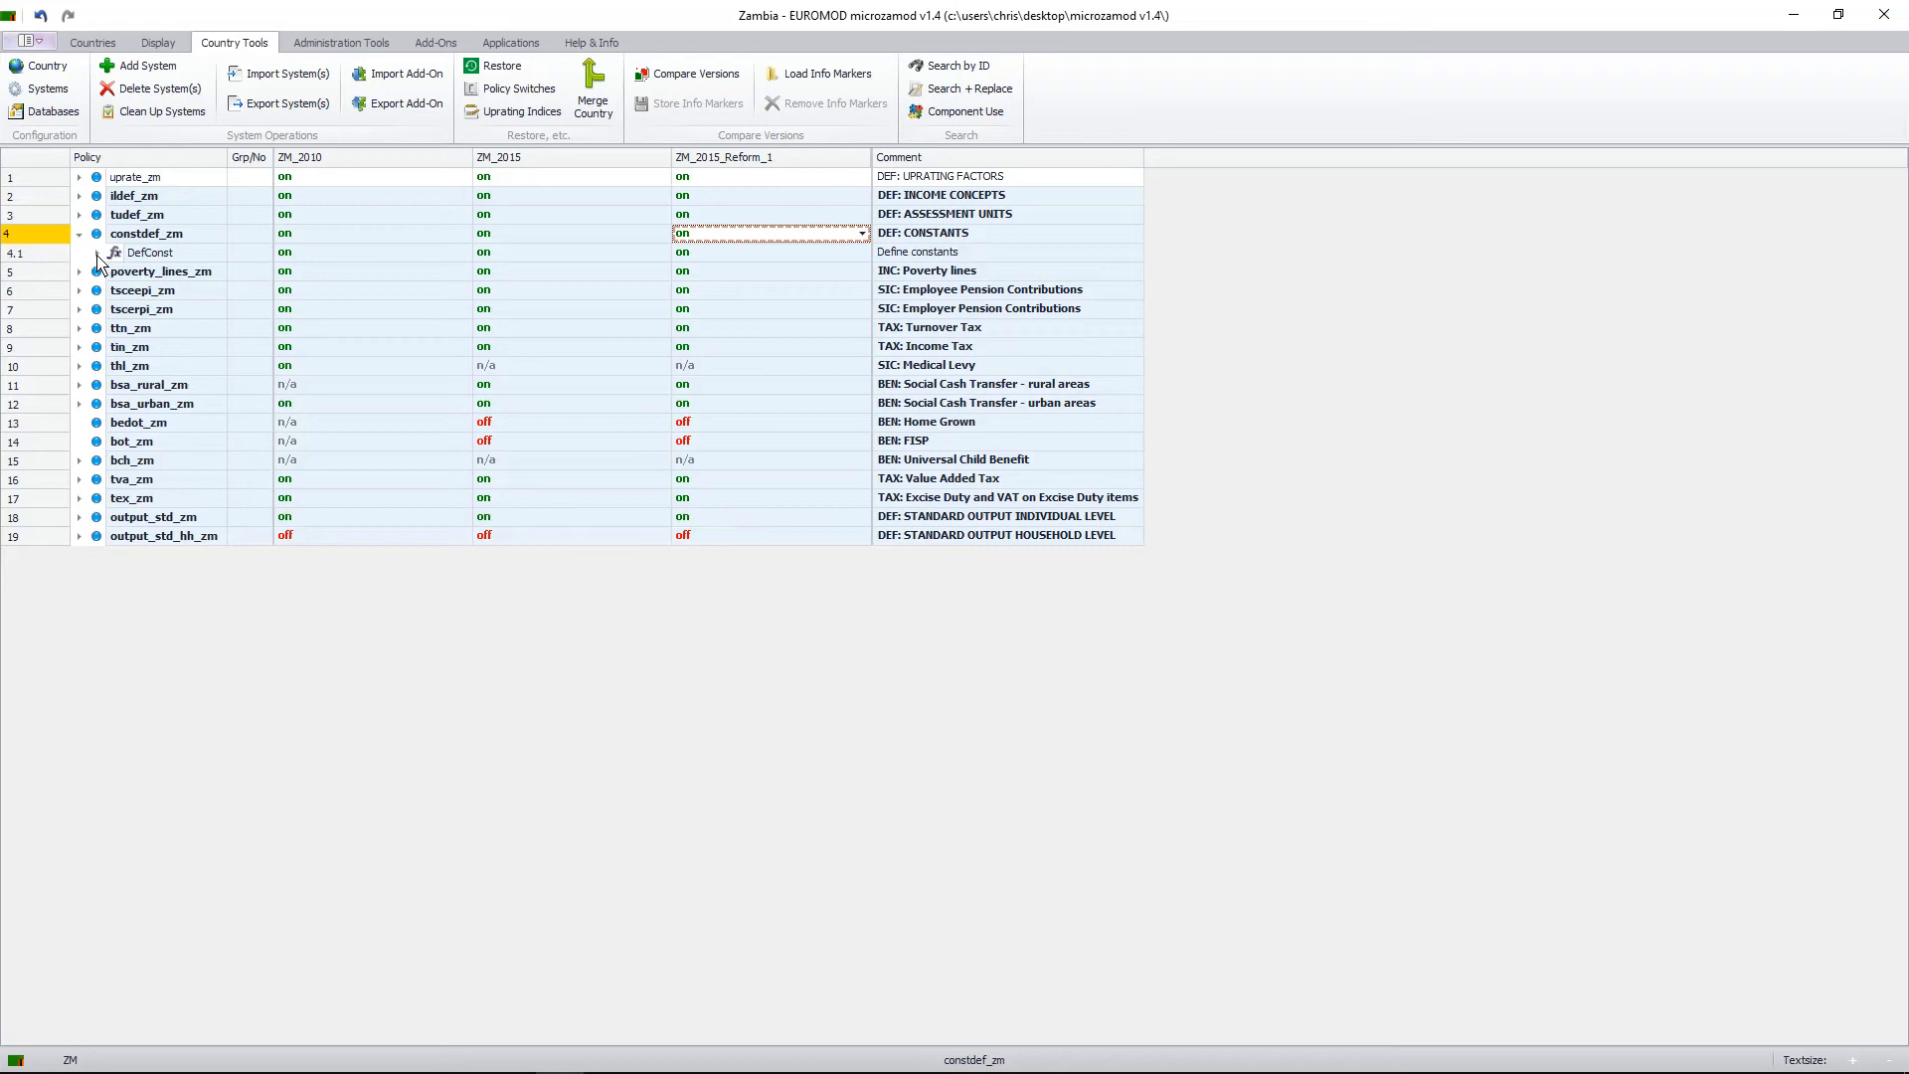
left_click(96, 252)
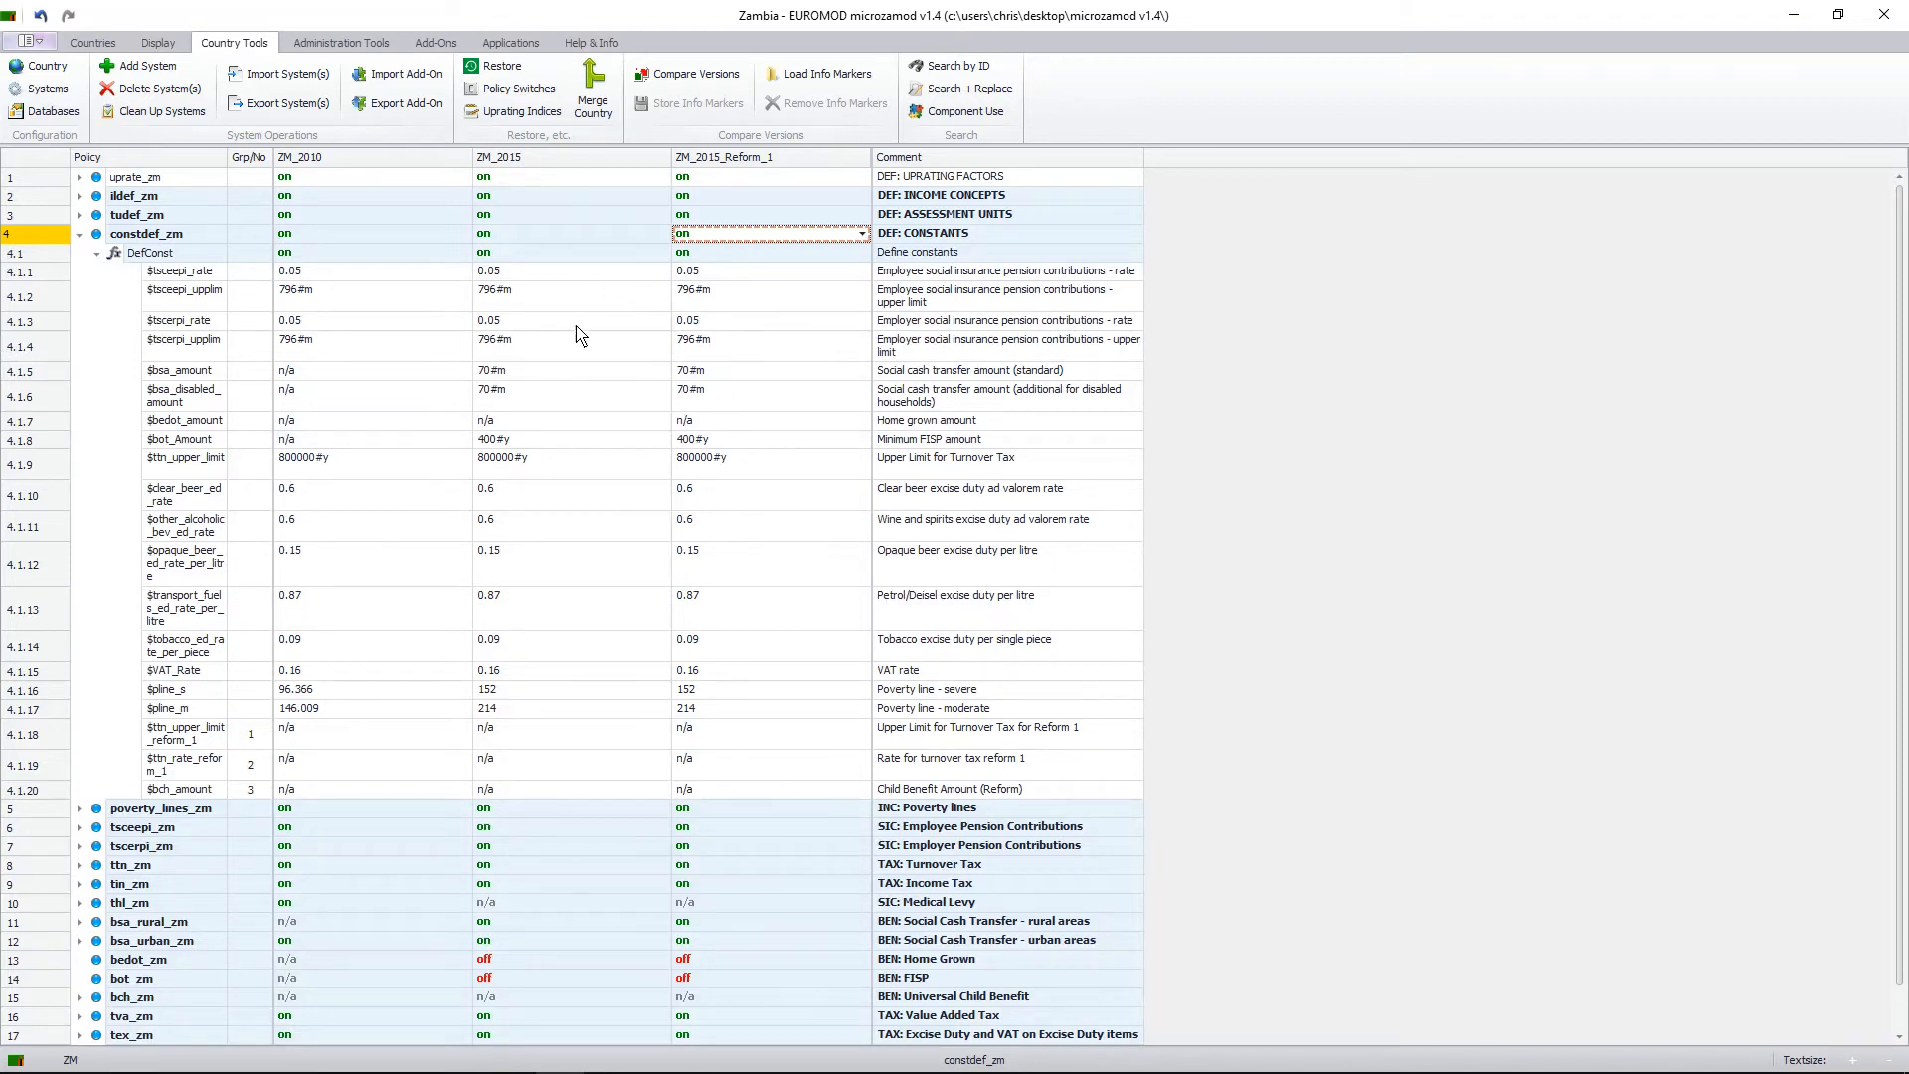
left_click(96, 253)
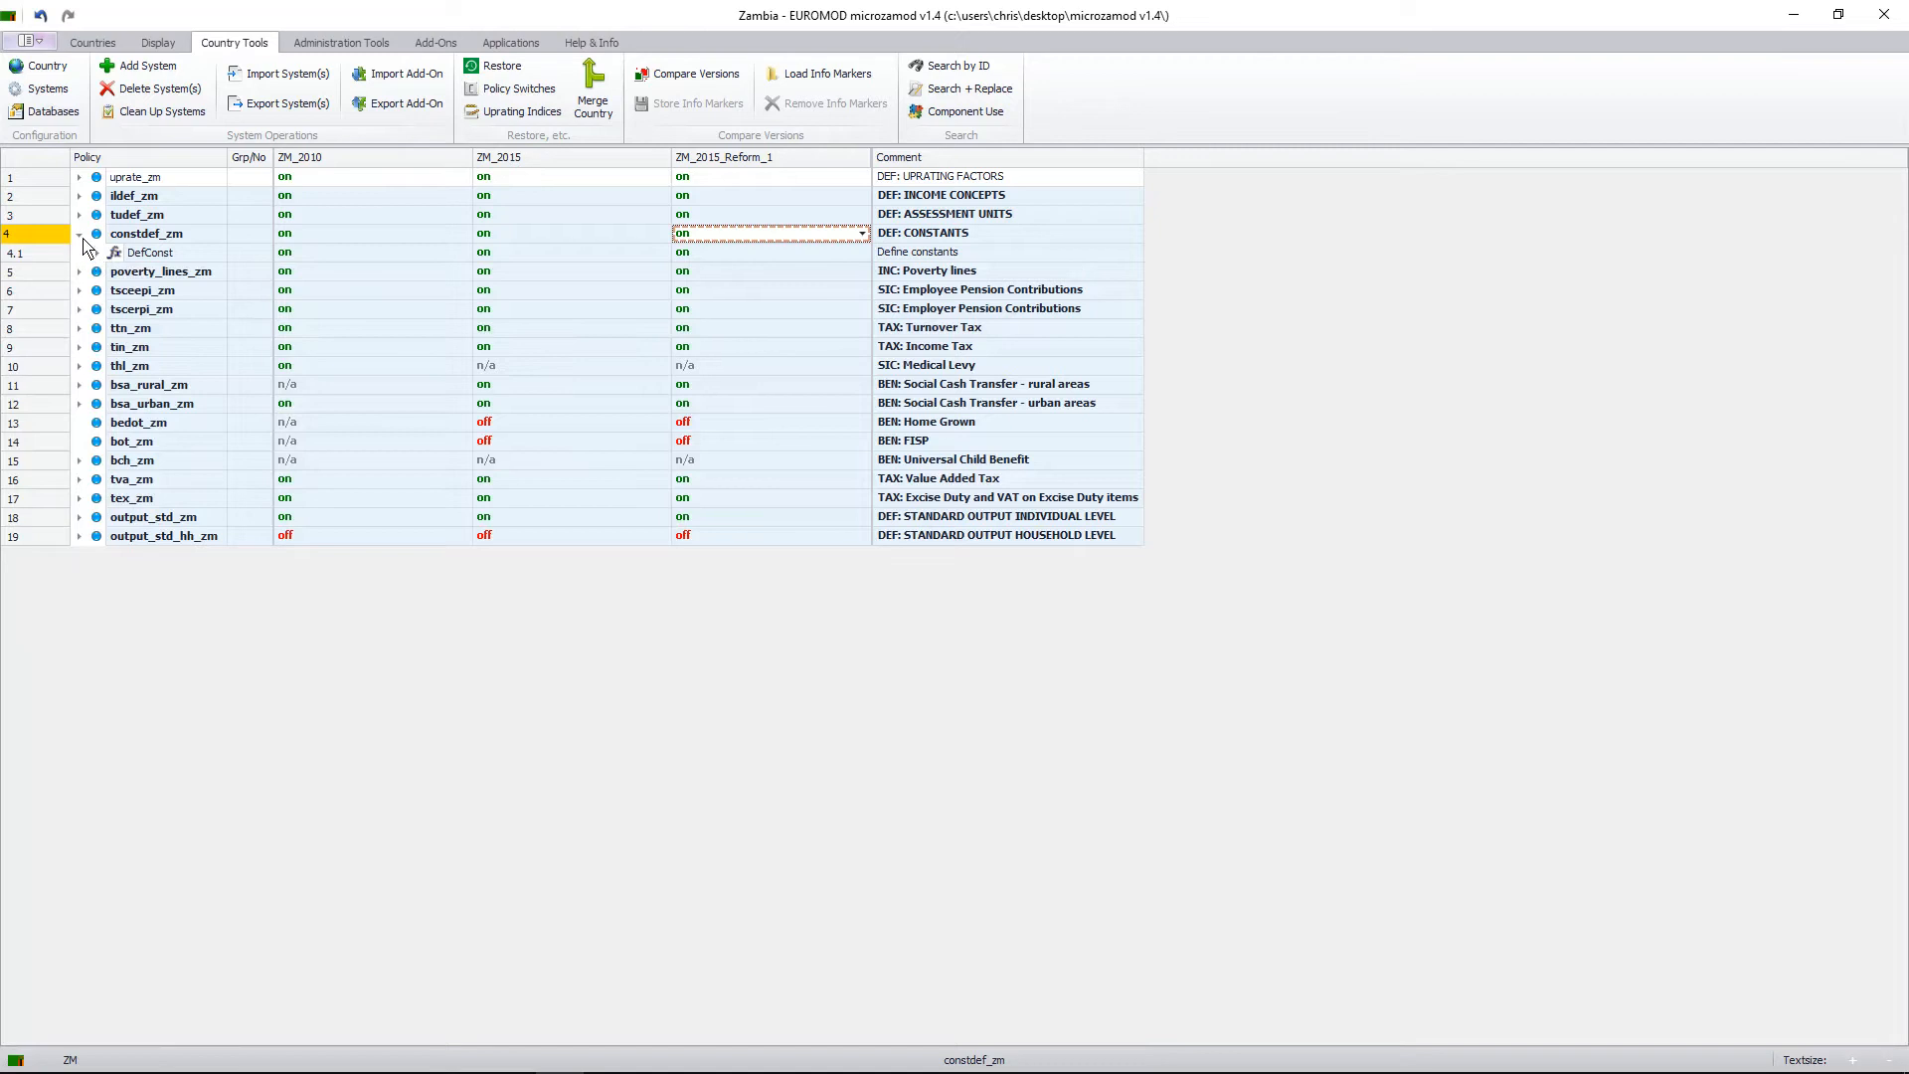
left_click(79, 234)
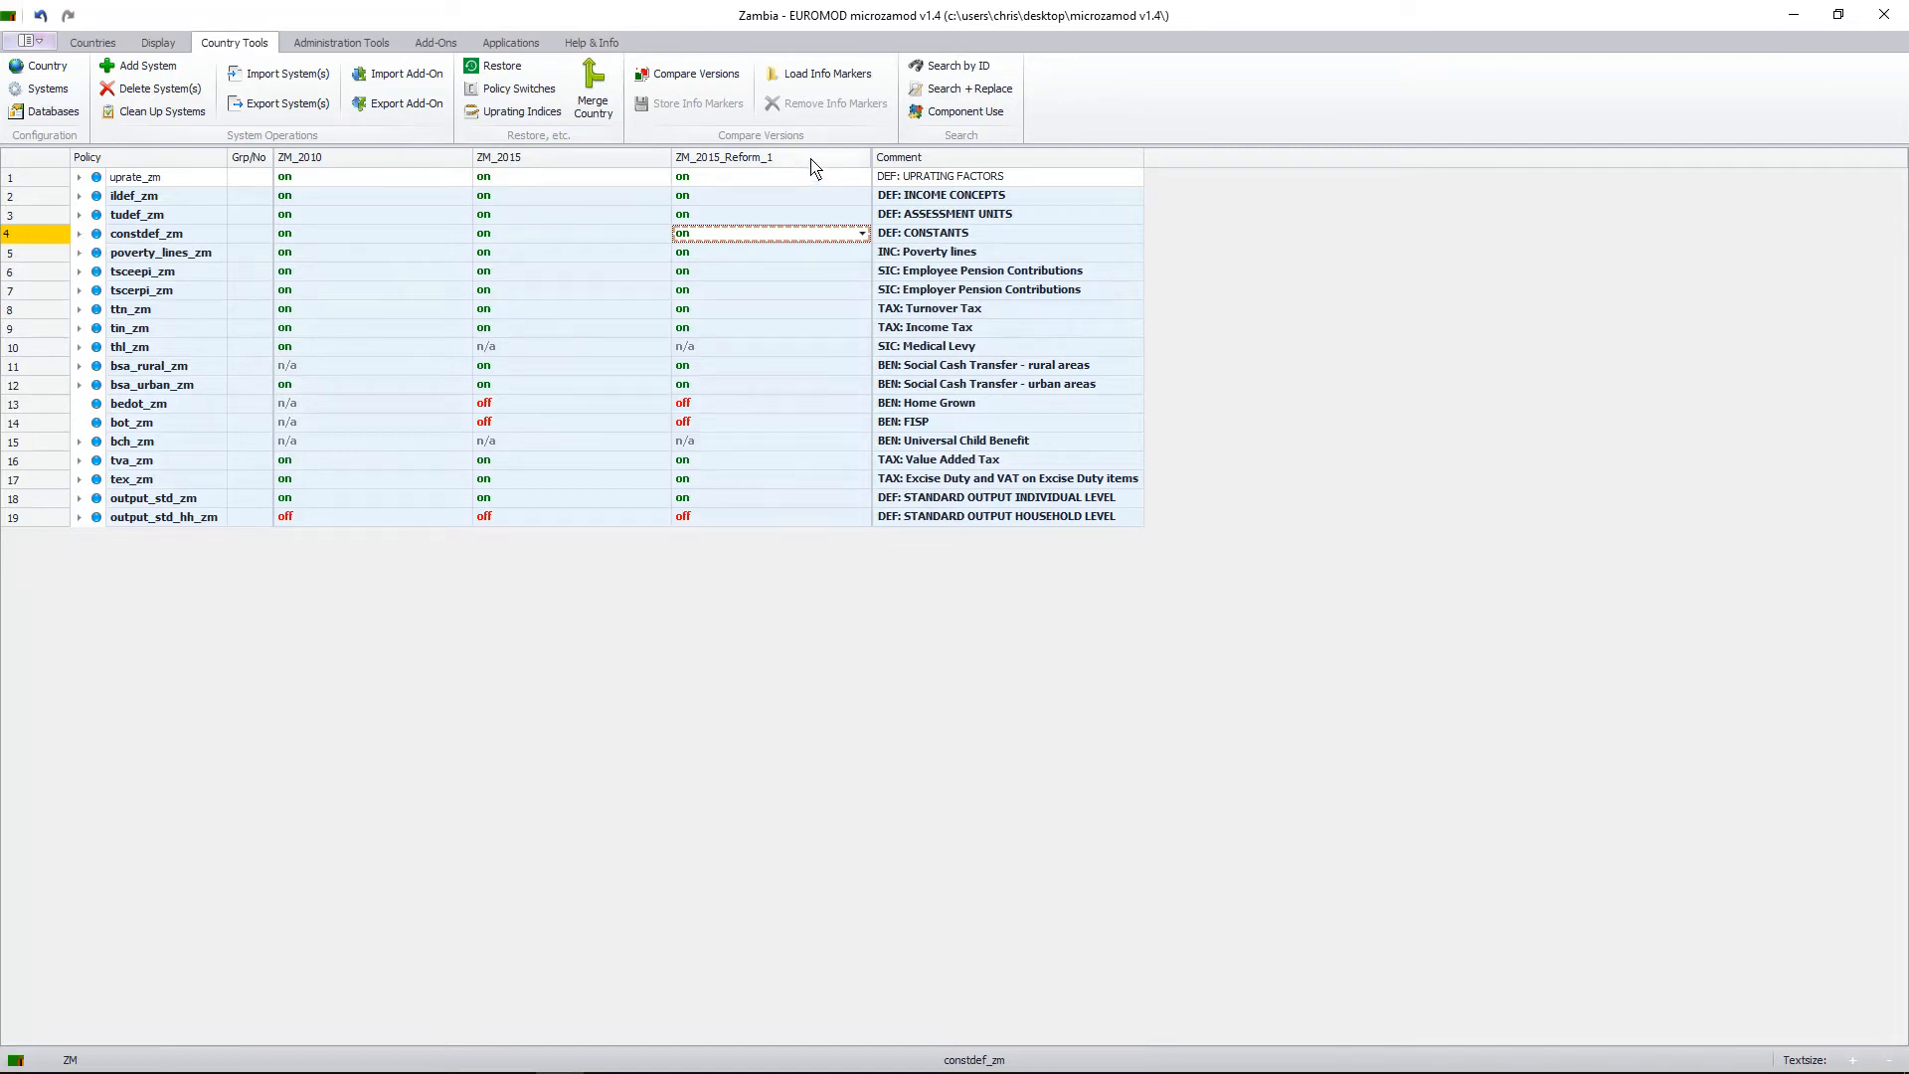
right_click(813, 166)
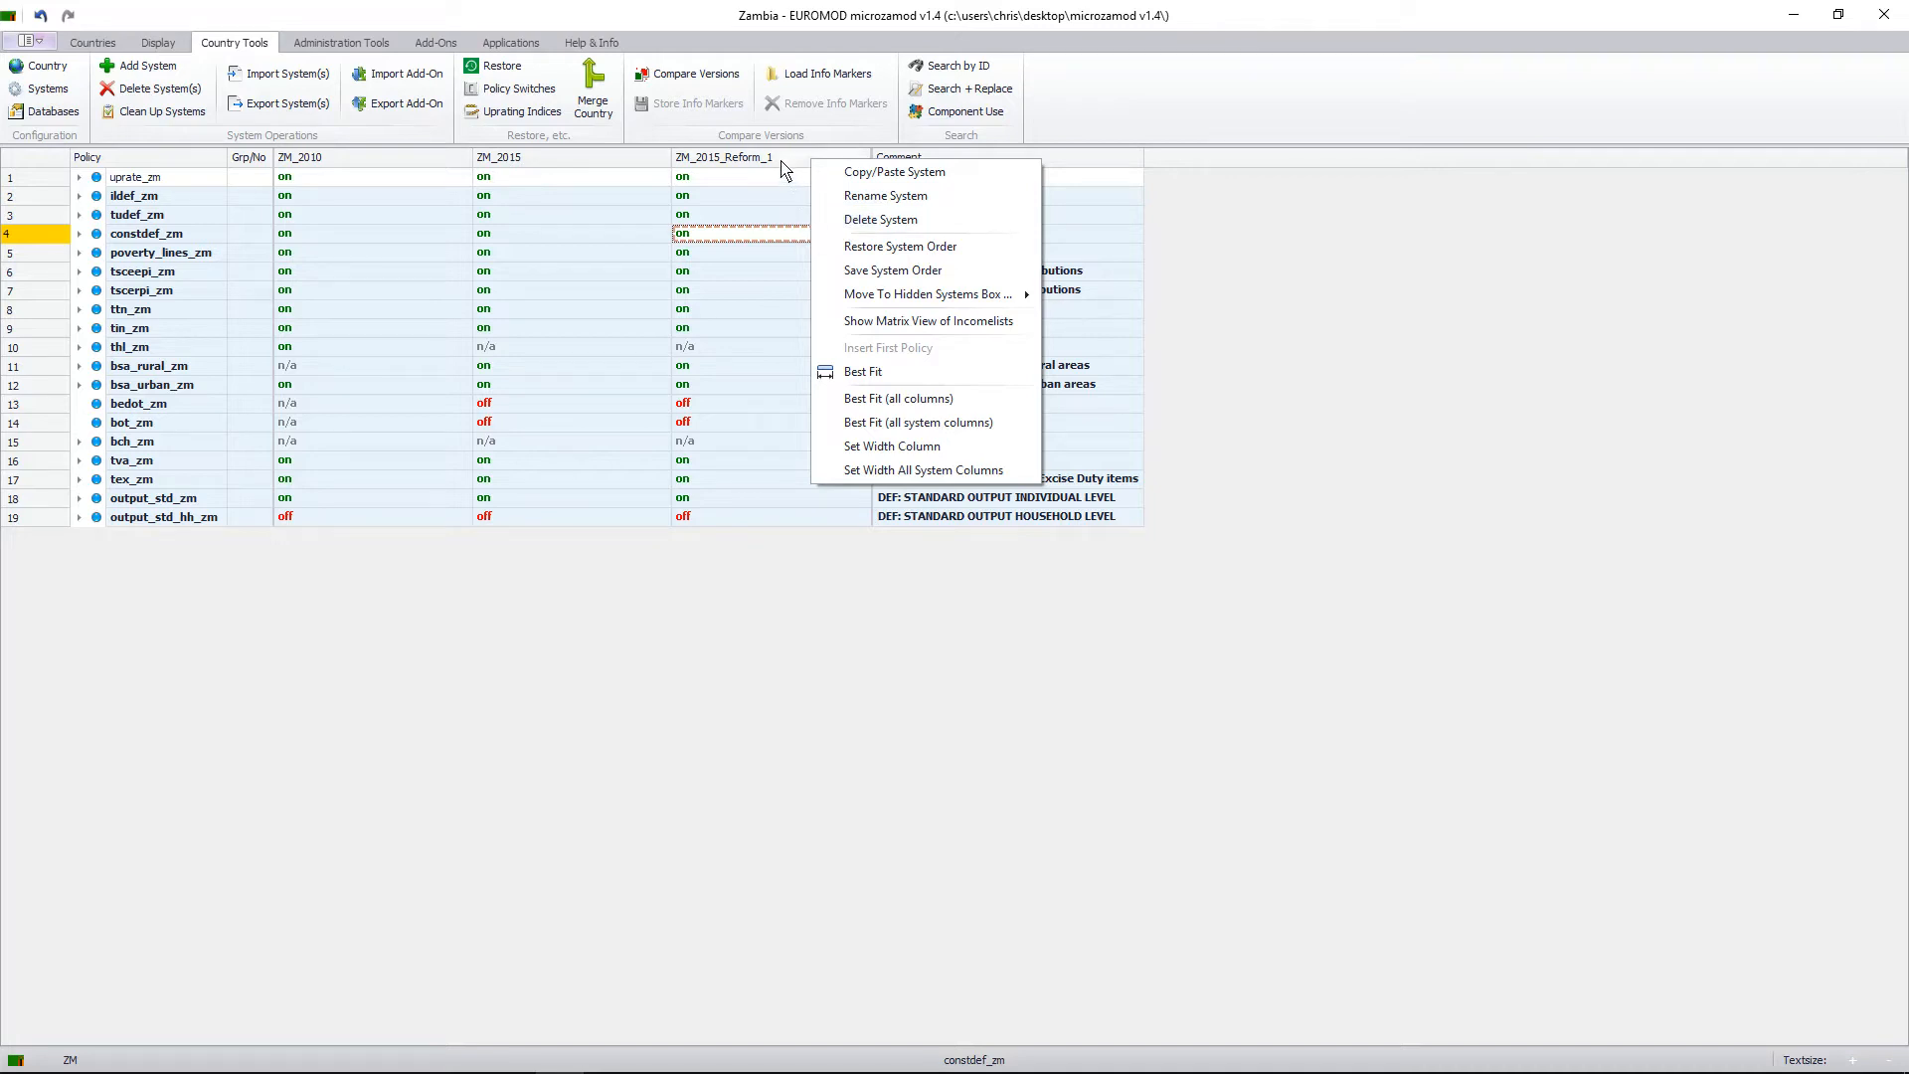
key("Escape")
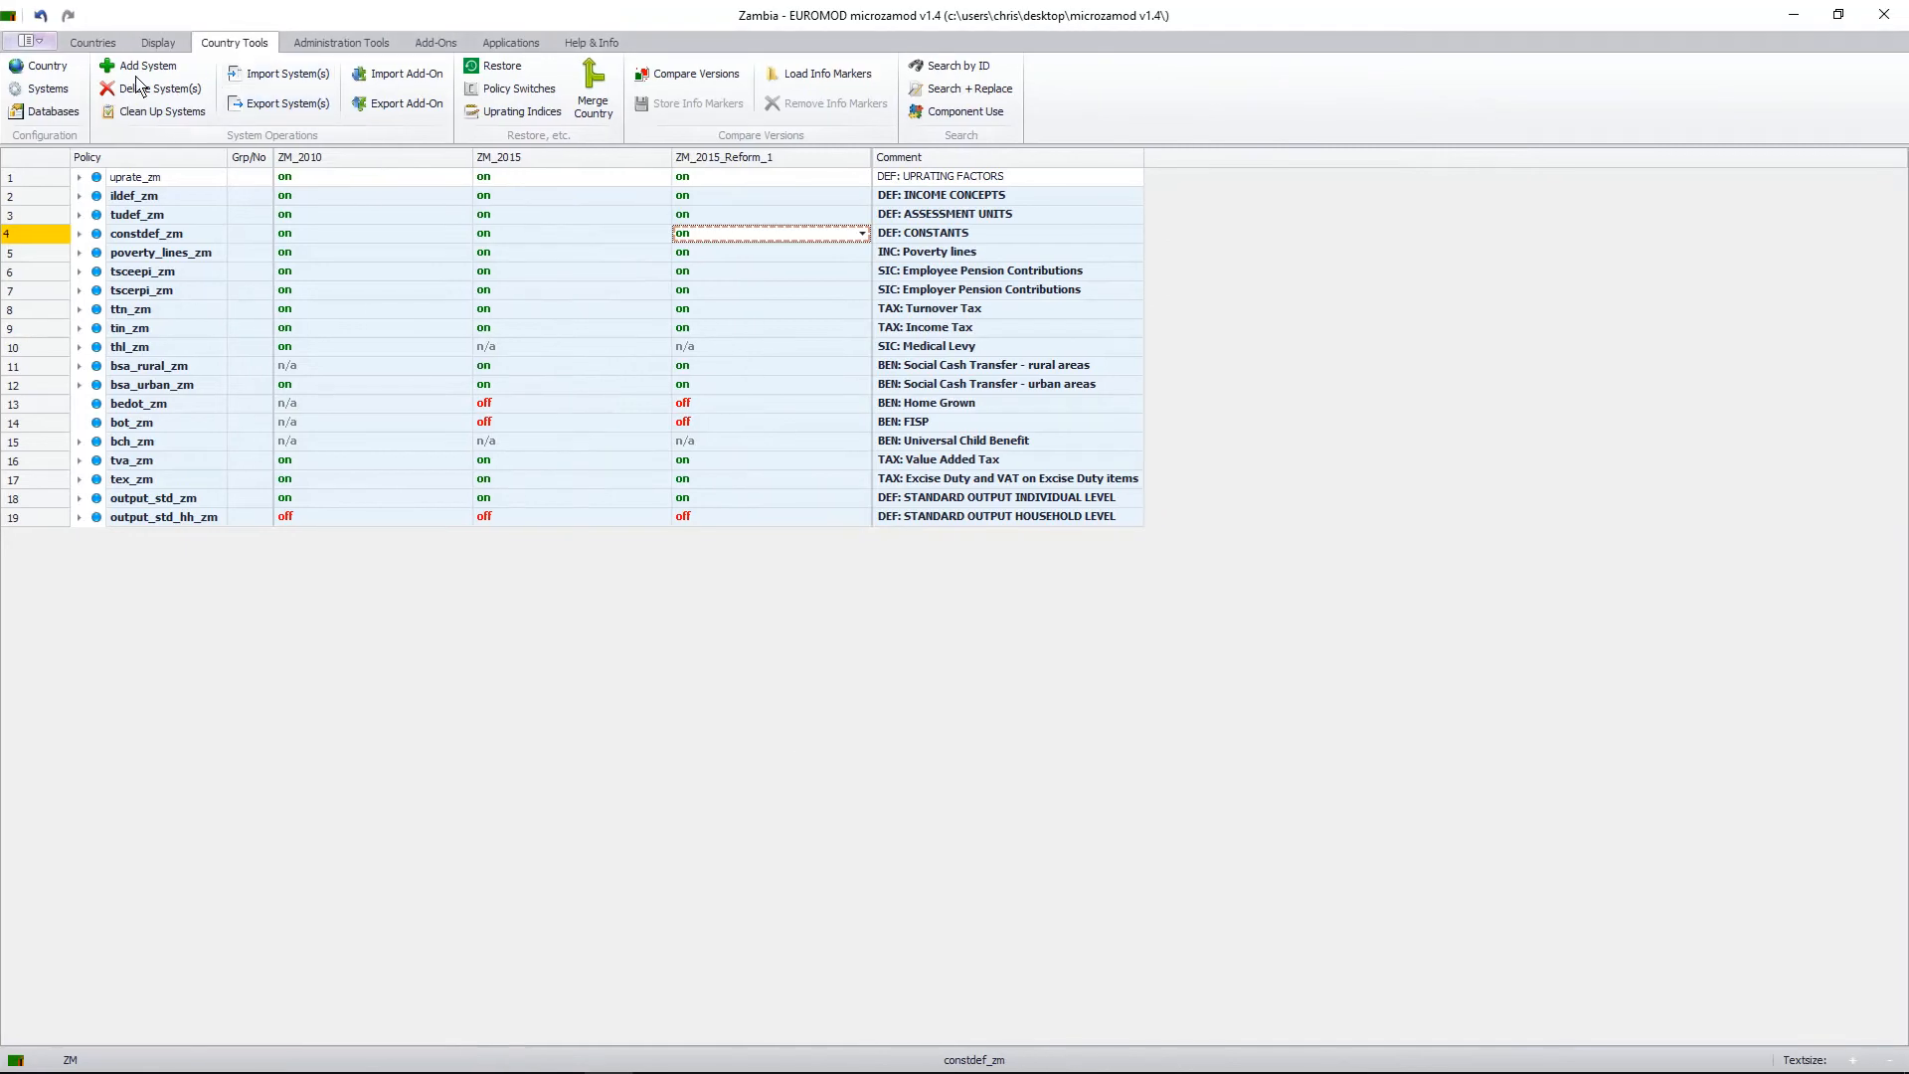
Check how ZM_2015_Reform_1 is listed in the system configuration and in the database configuration, closing each one.
left_click(45, 88)
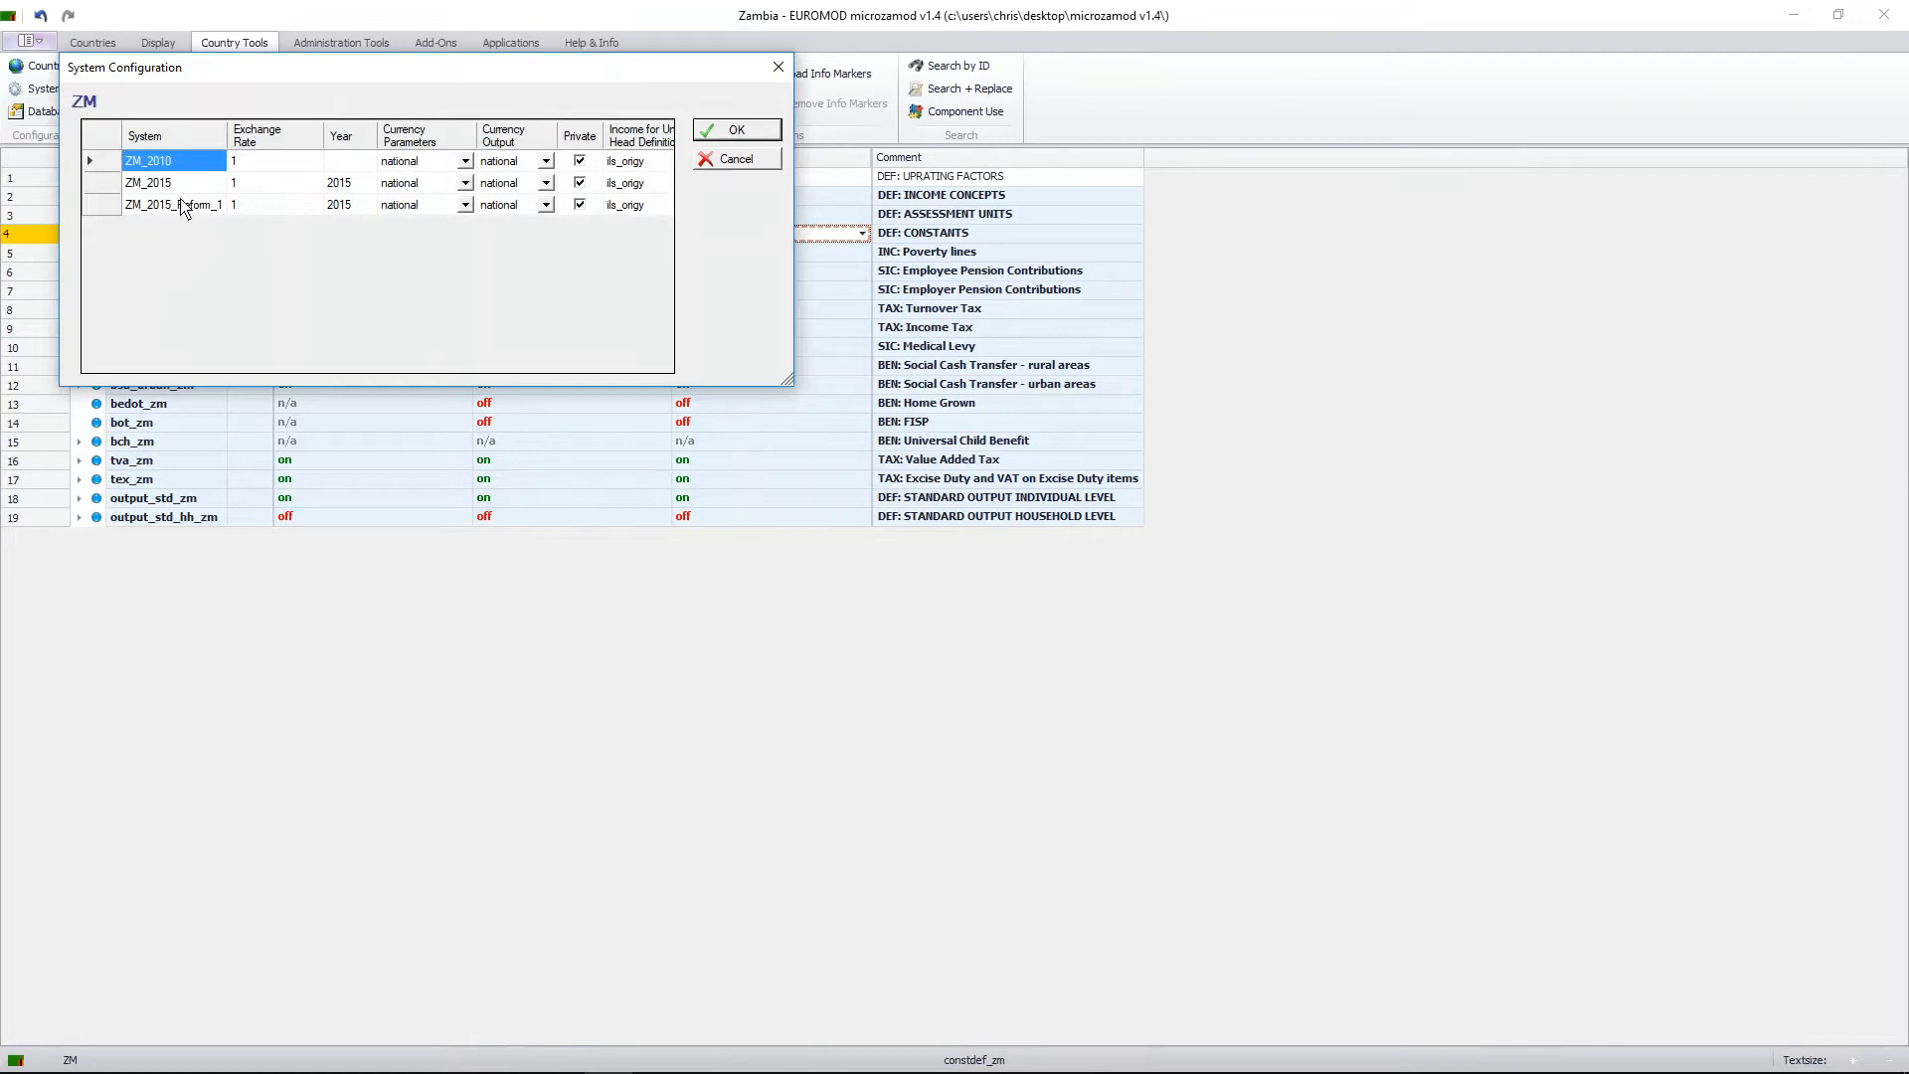
left_click(778, 66)
left_click(52, 112)
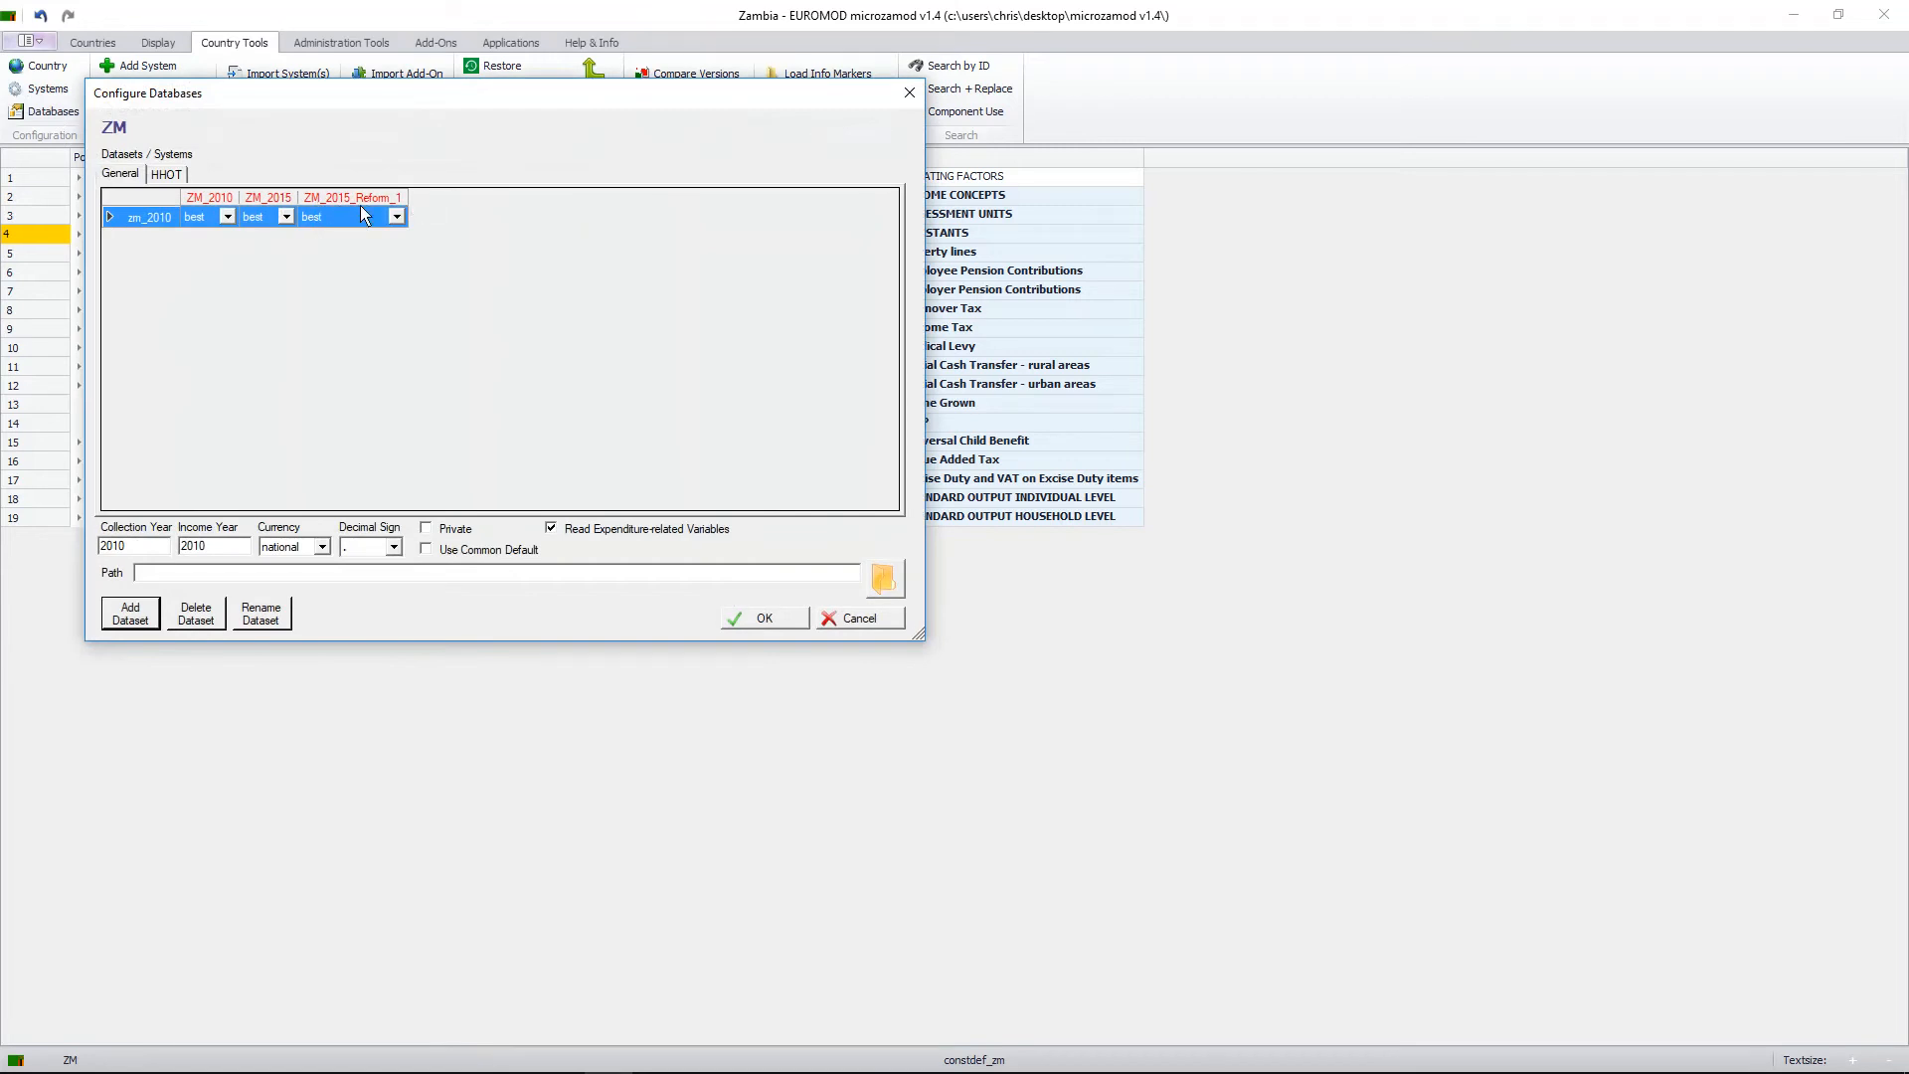
left_click(909, 95)
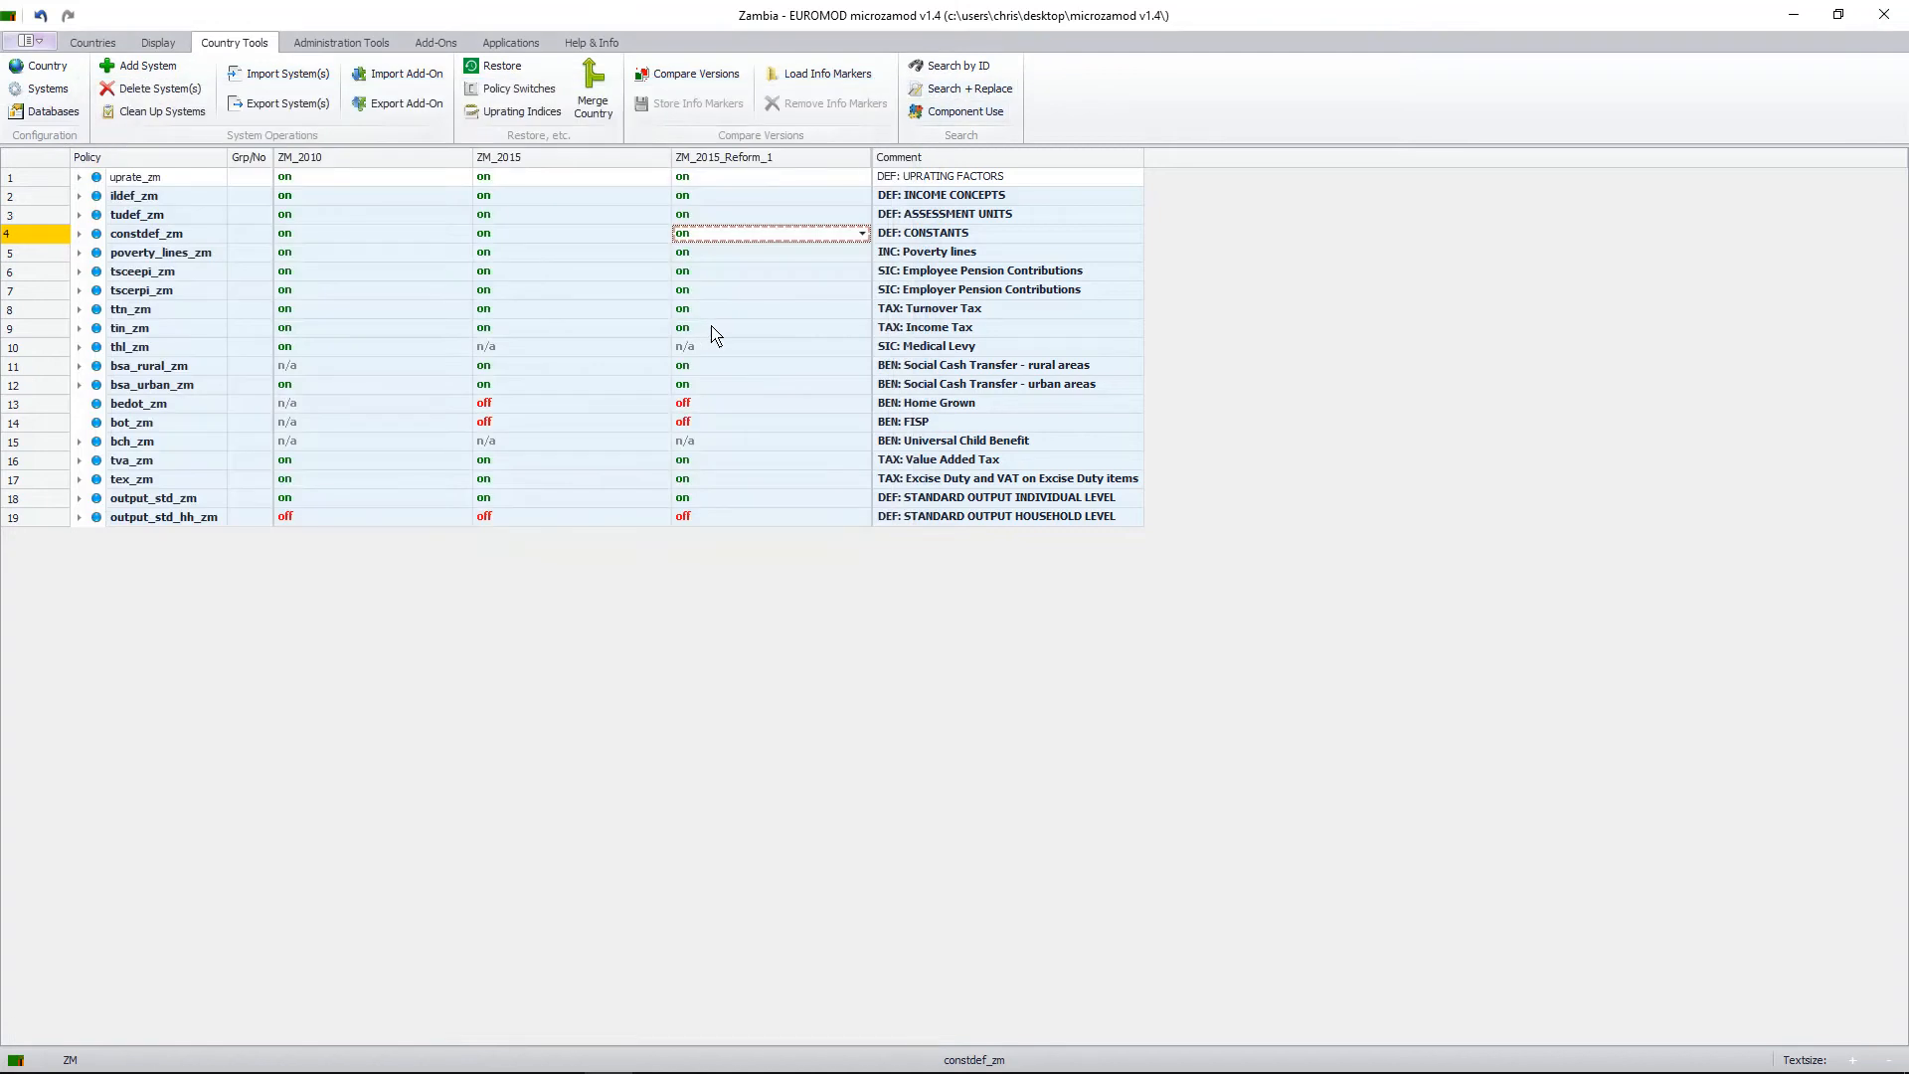
key("ctrl+Left")
key("Right")
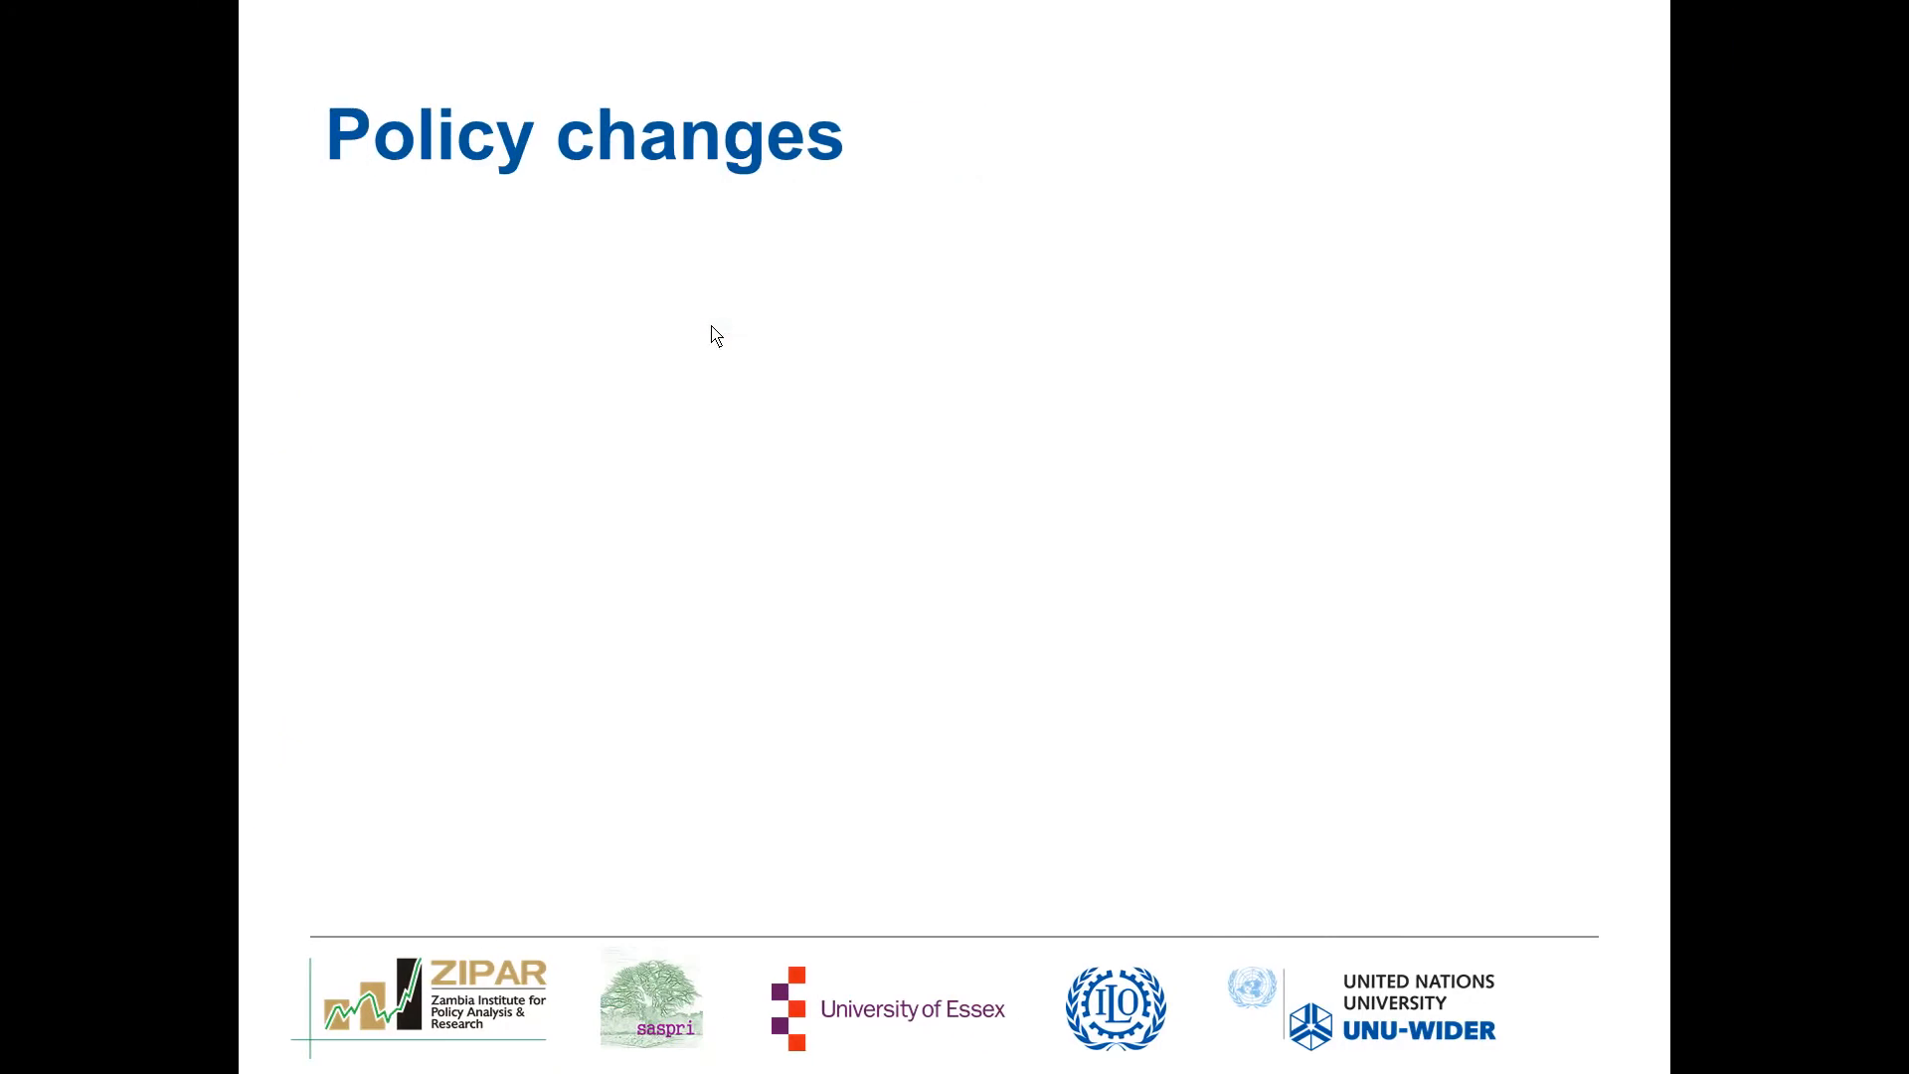
key("Right")
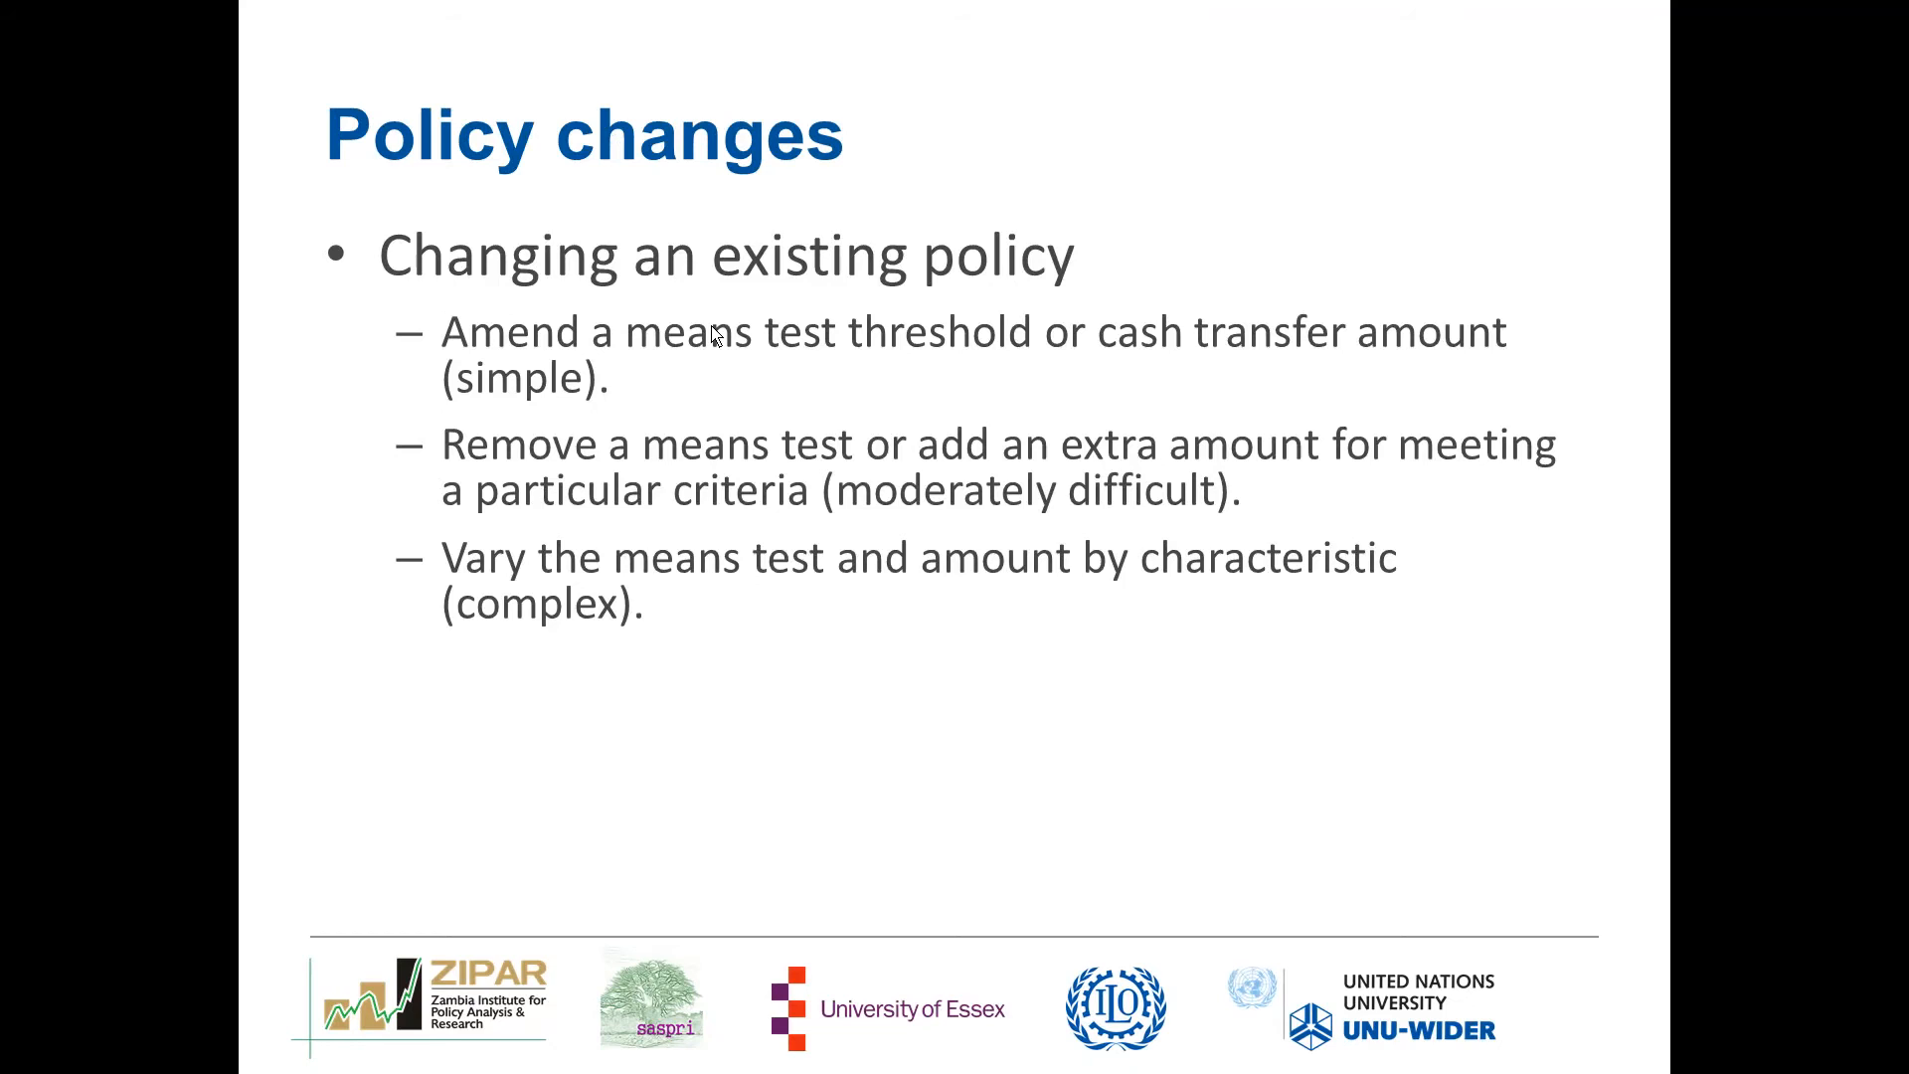
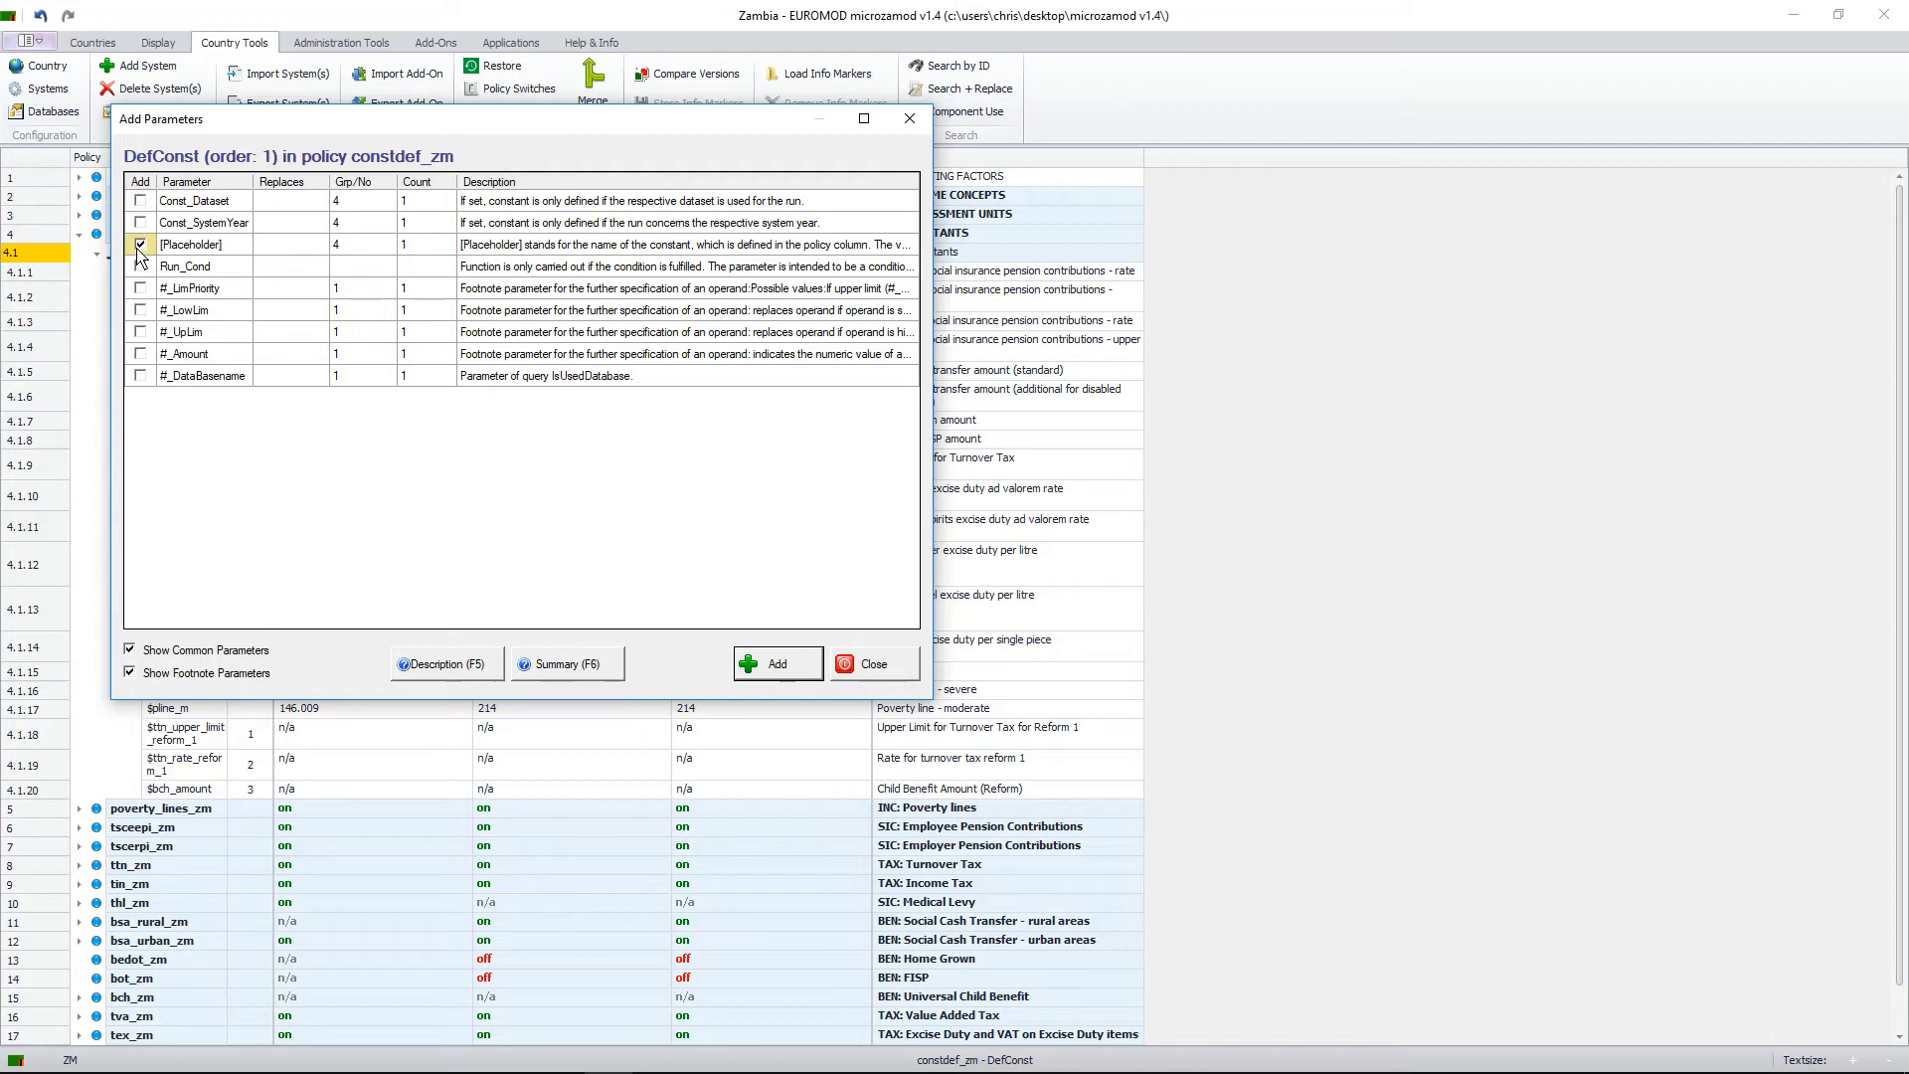
Close the Add Parameters form without adding the placeholder and delete the $ttn_upper_limit_reform_1 constant from DefConst.
left_click(424, 250)
left_click(871, 664)
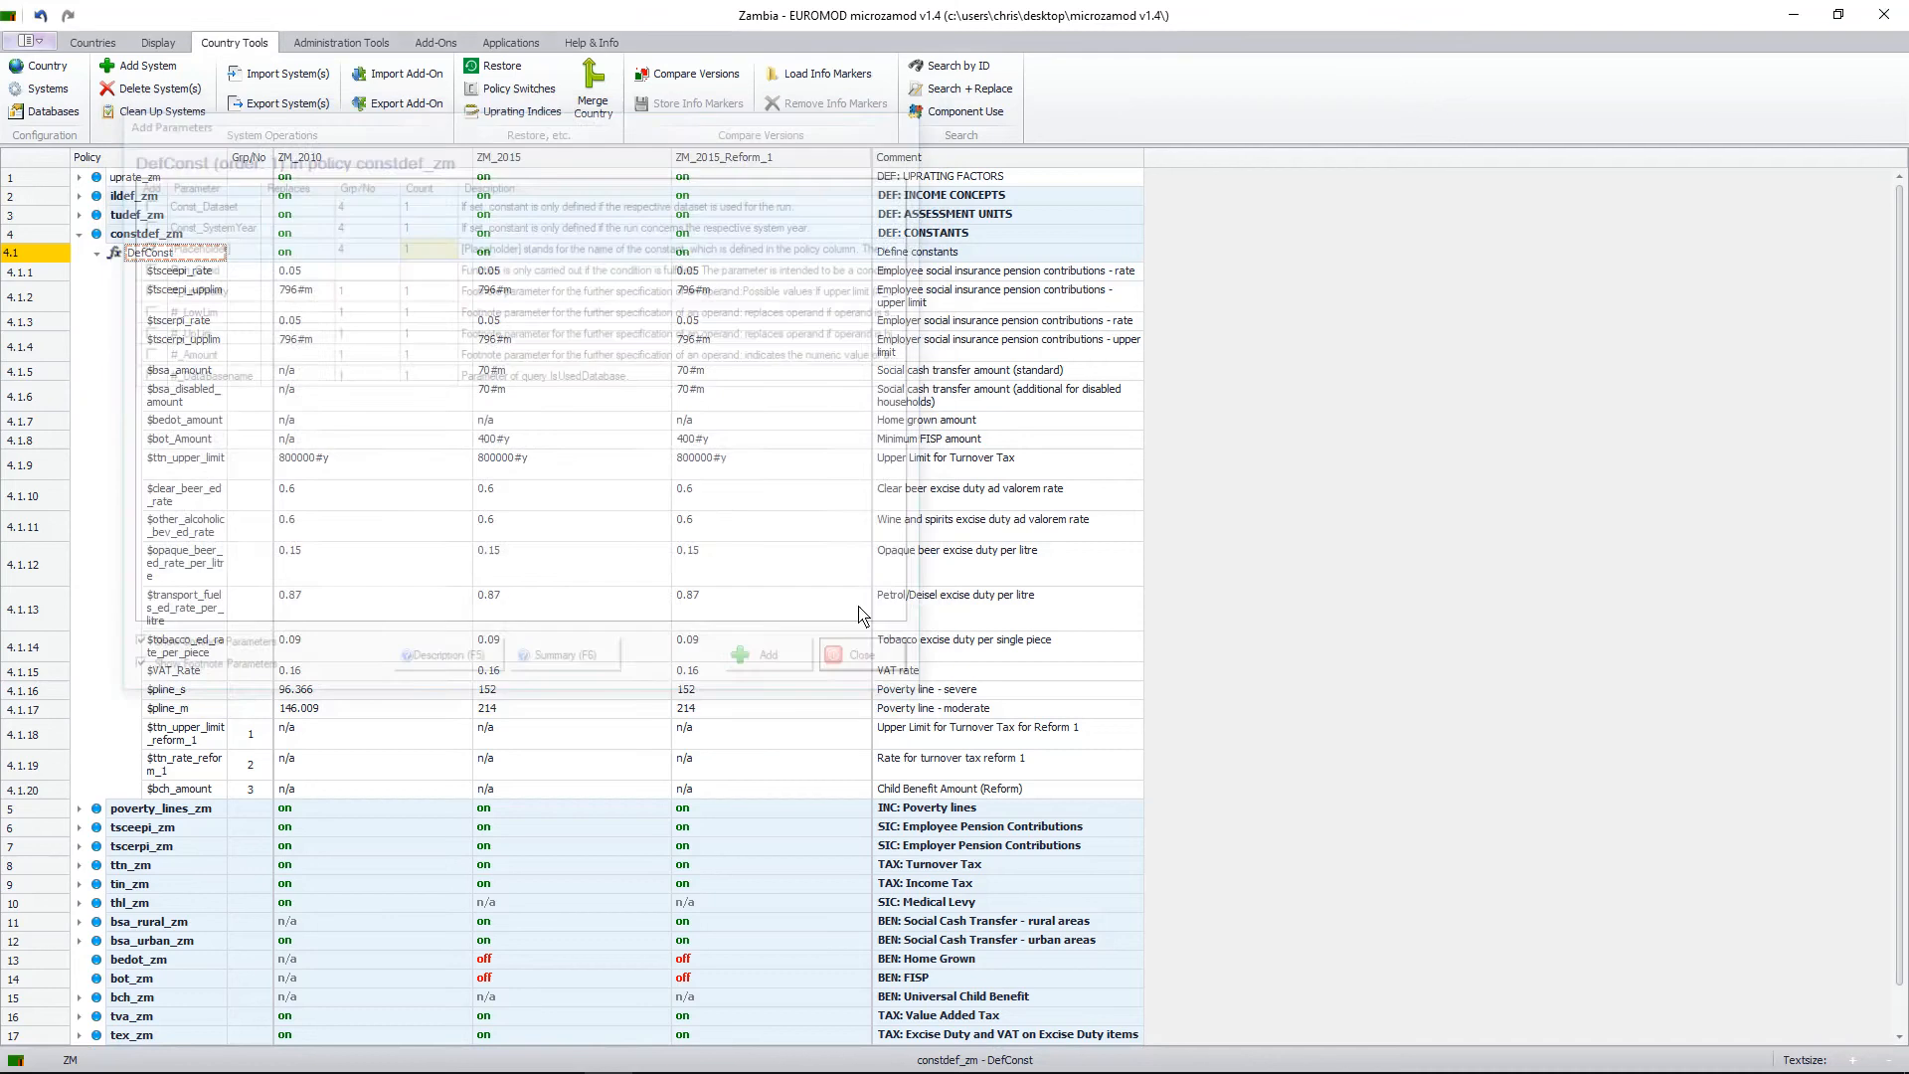
left_click(154, 737)
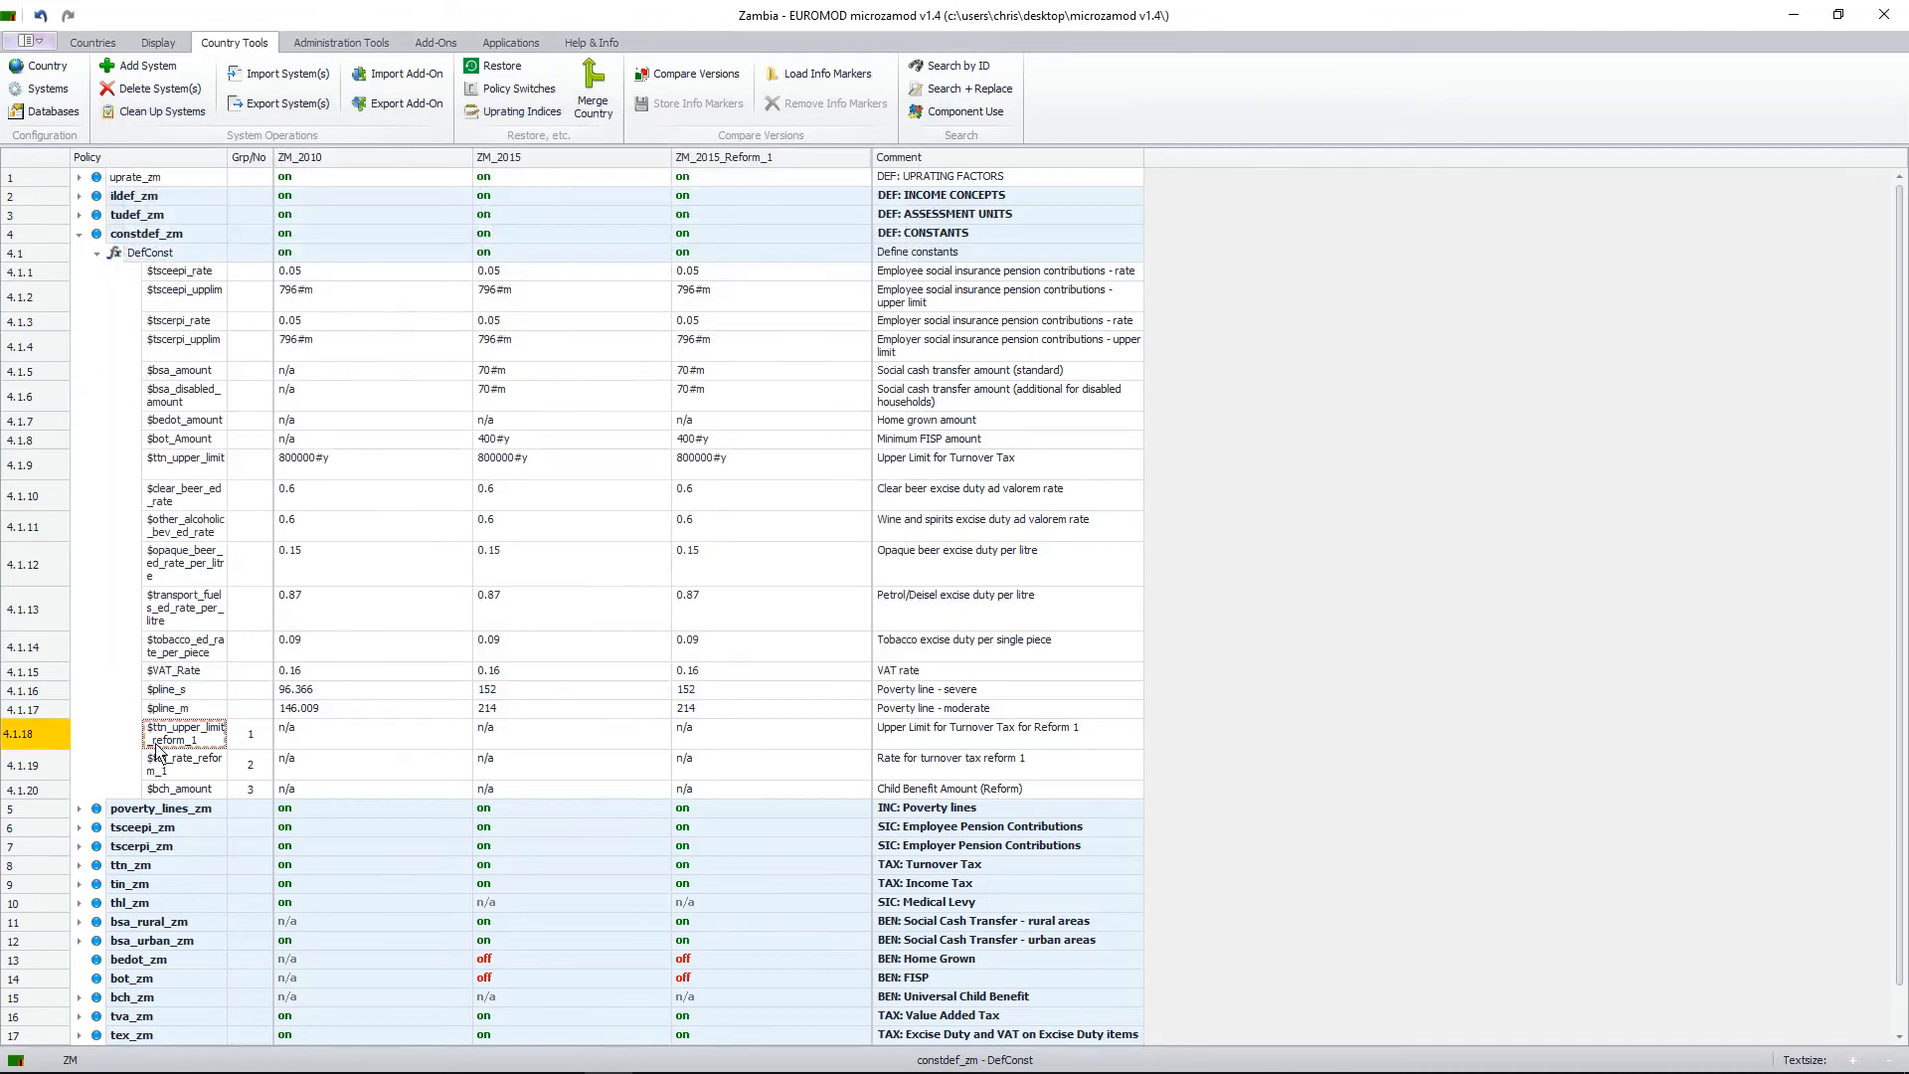
key("Delete")
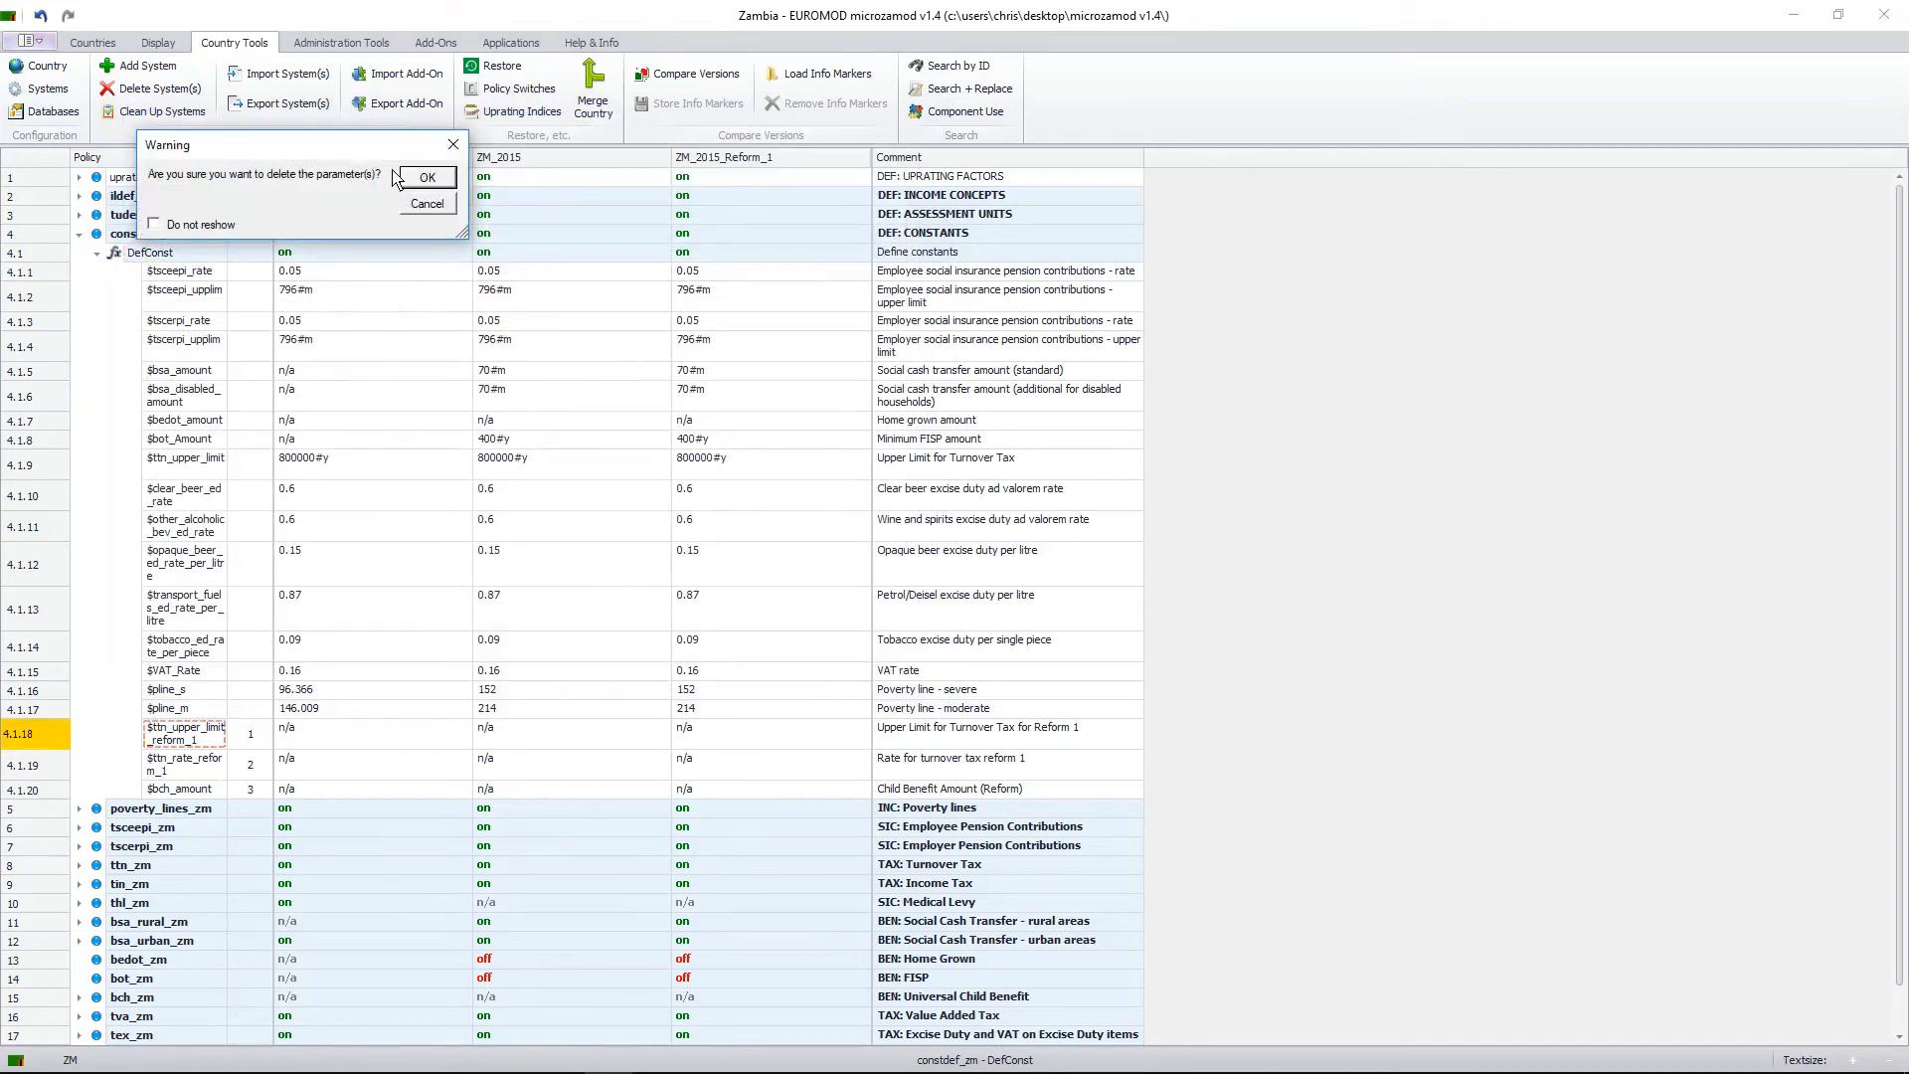
left_click(427, 179)
Delete the $ttn_rate_reform_1 constant from DefConst in constdef_zm.
left_click(219, 734)
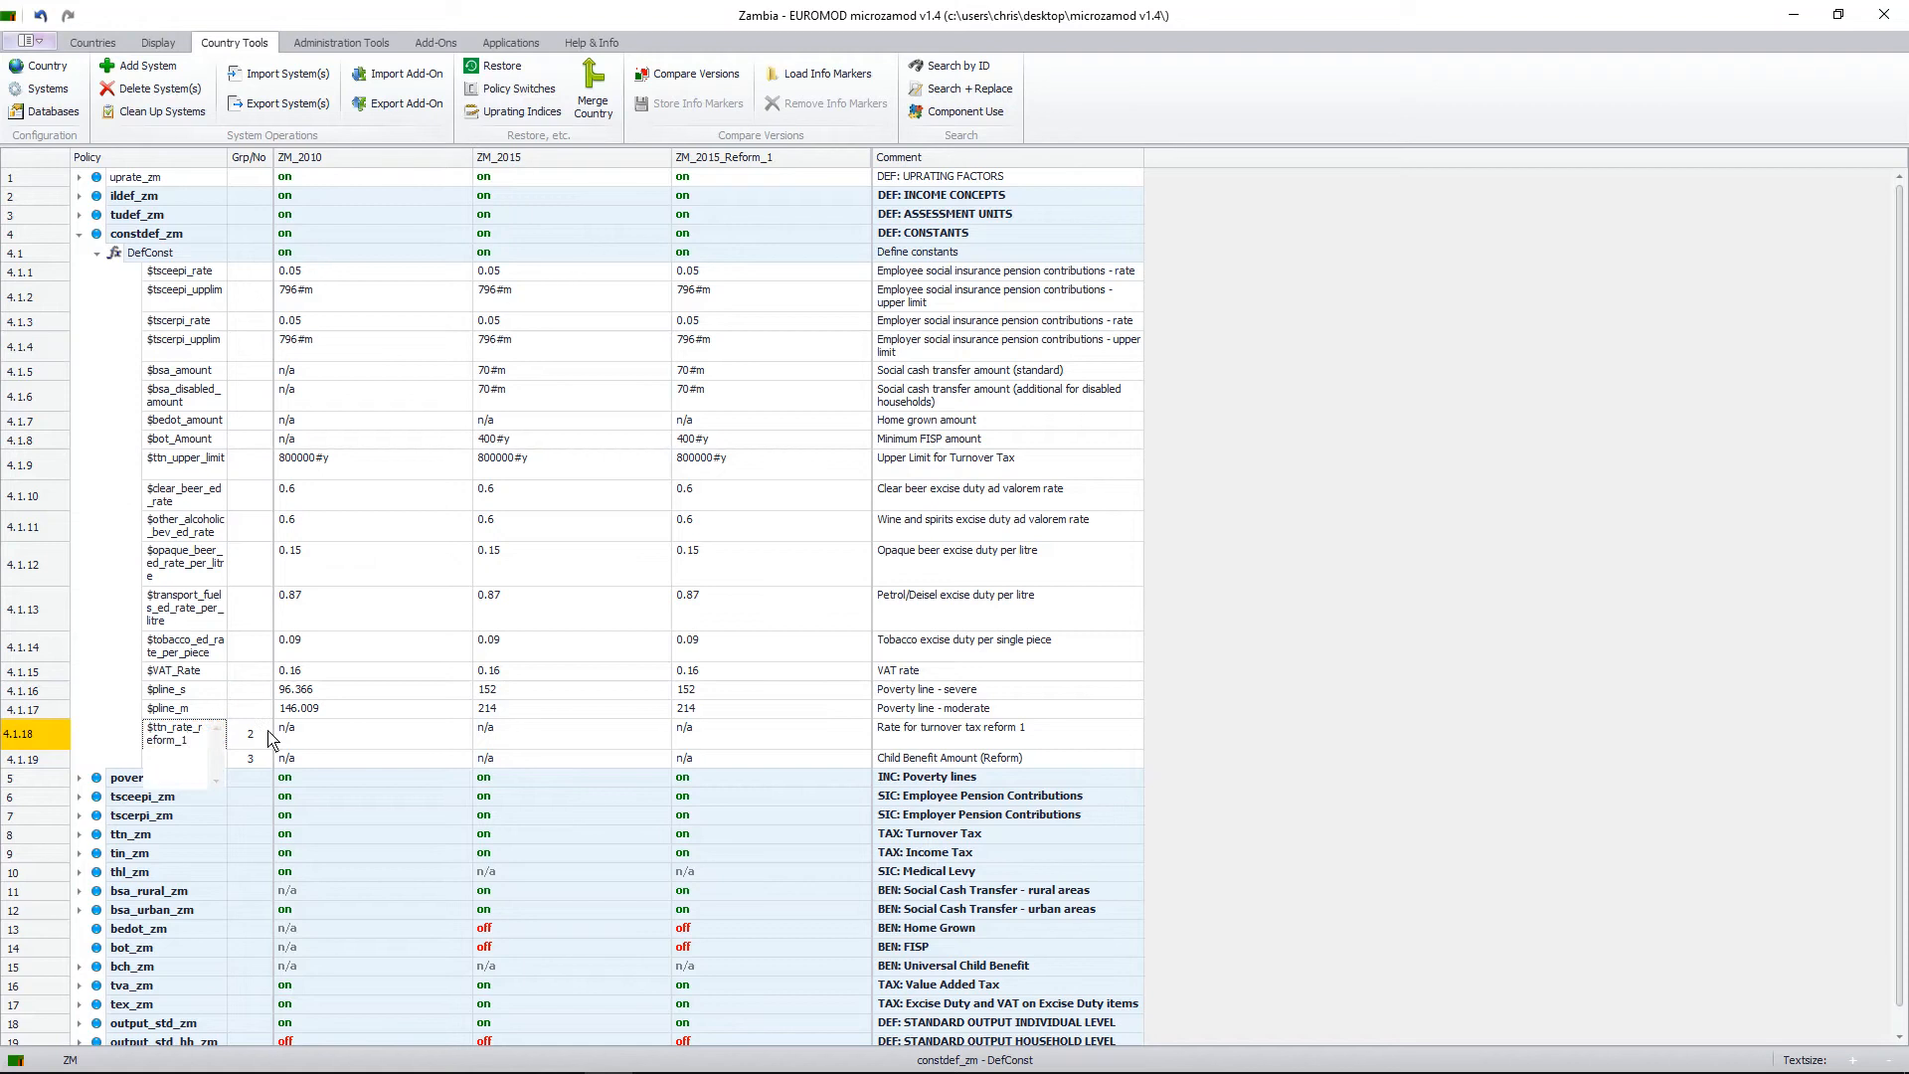
left_click(266, 730)
left_click(183, 731)
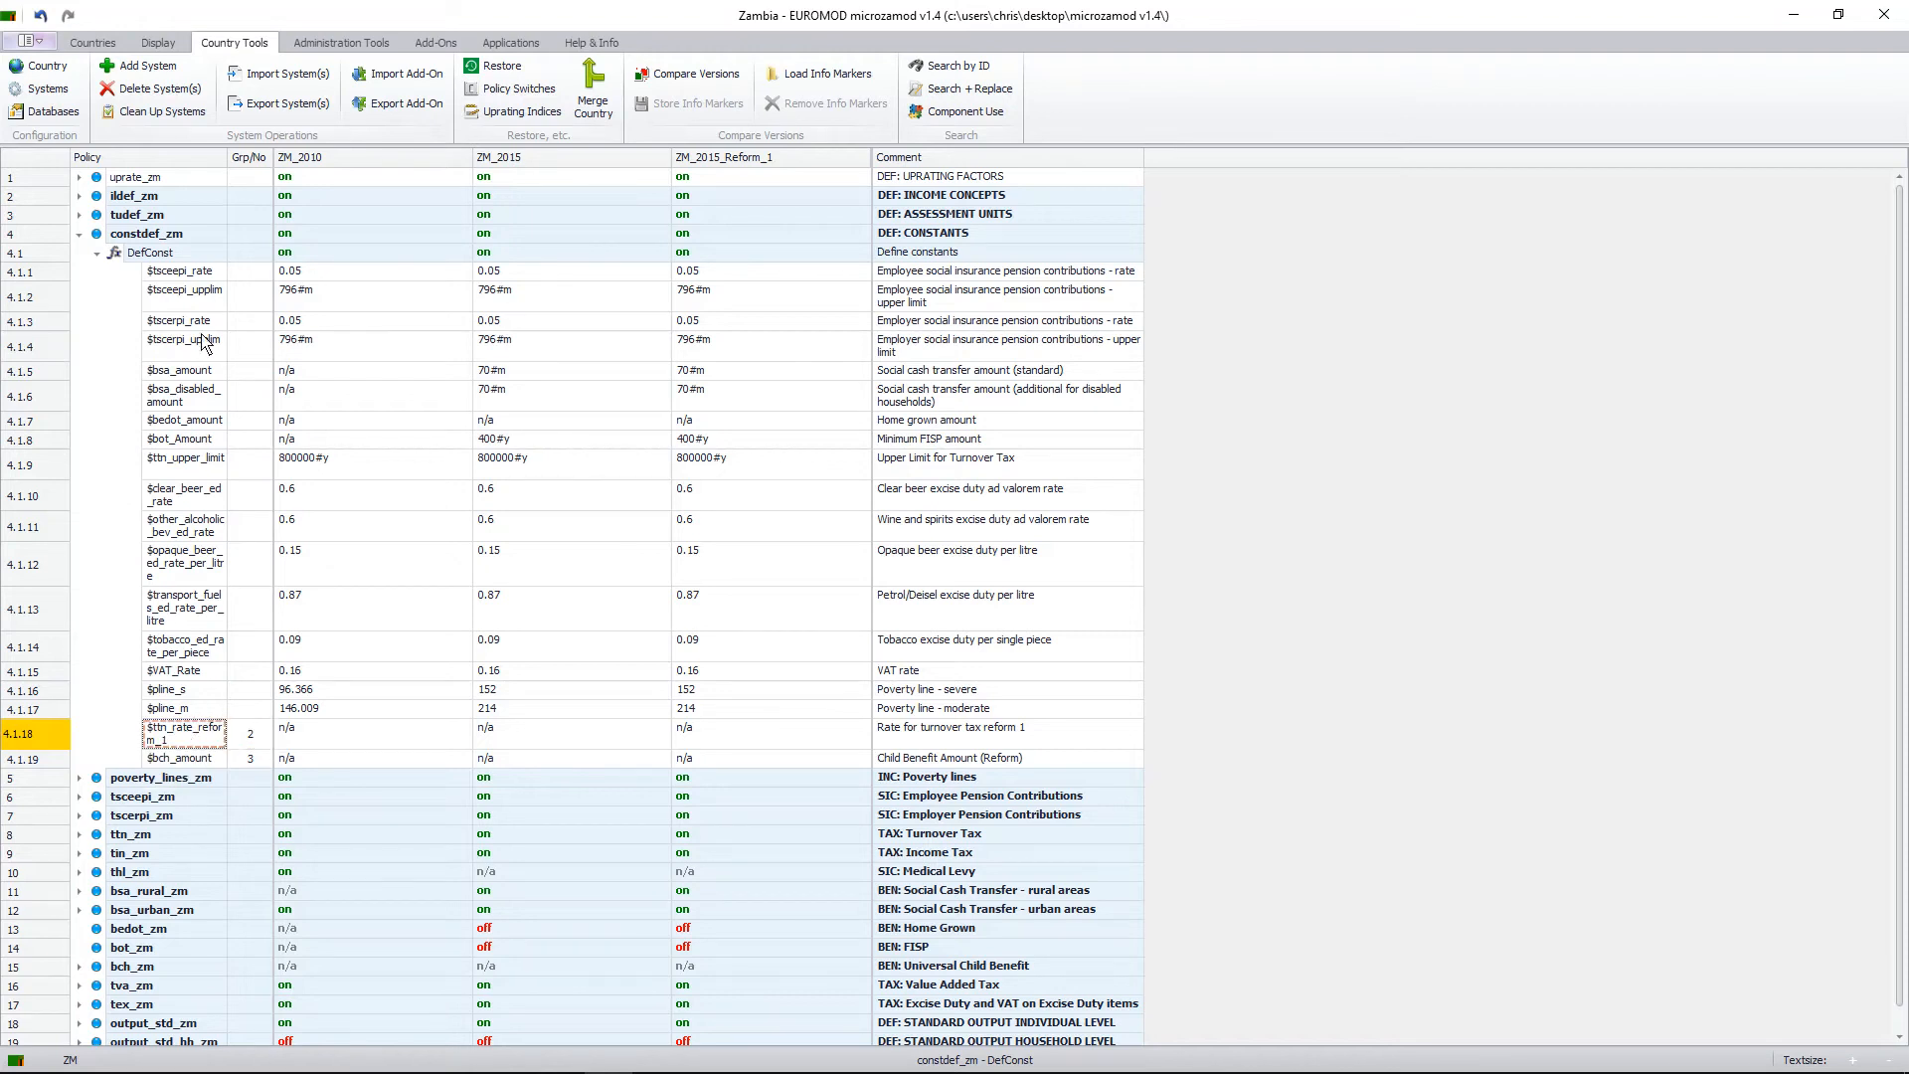
key("Delete")
left_click(453, 202)
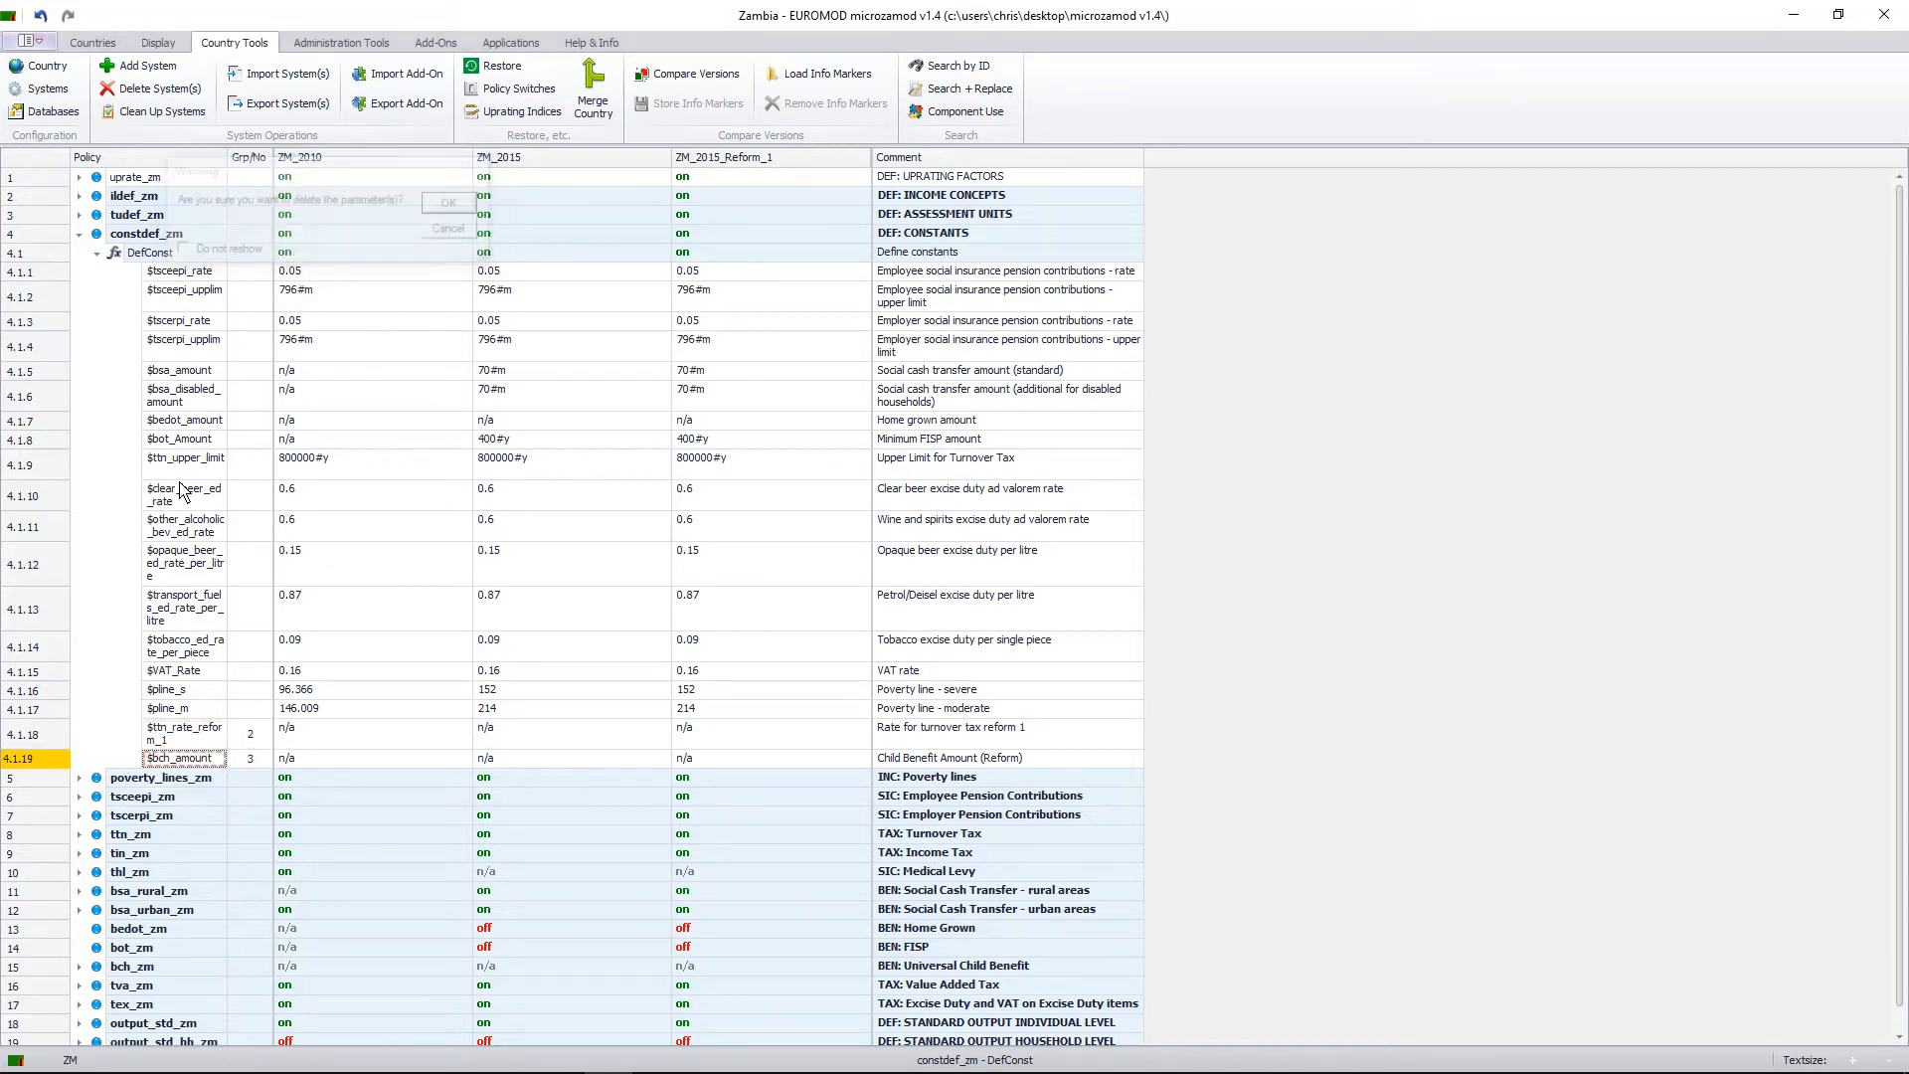
Delete the $bch_amount constant from DefConst in constdef_zm.
left_click(198, 735)
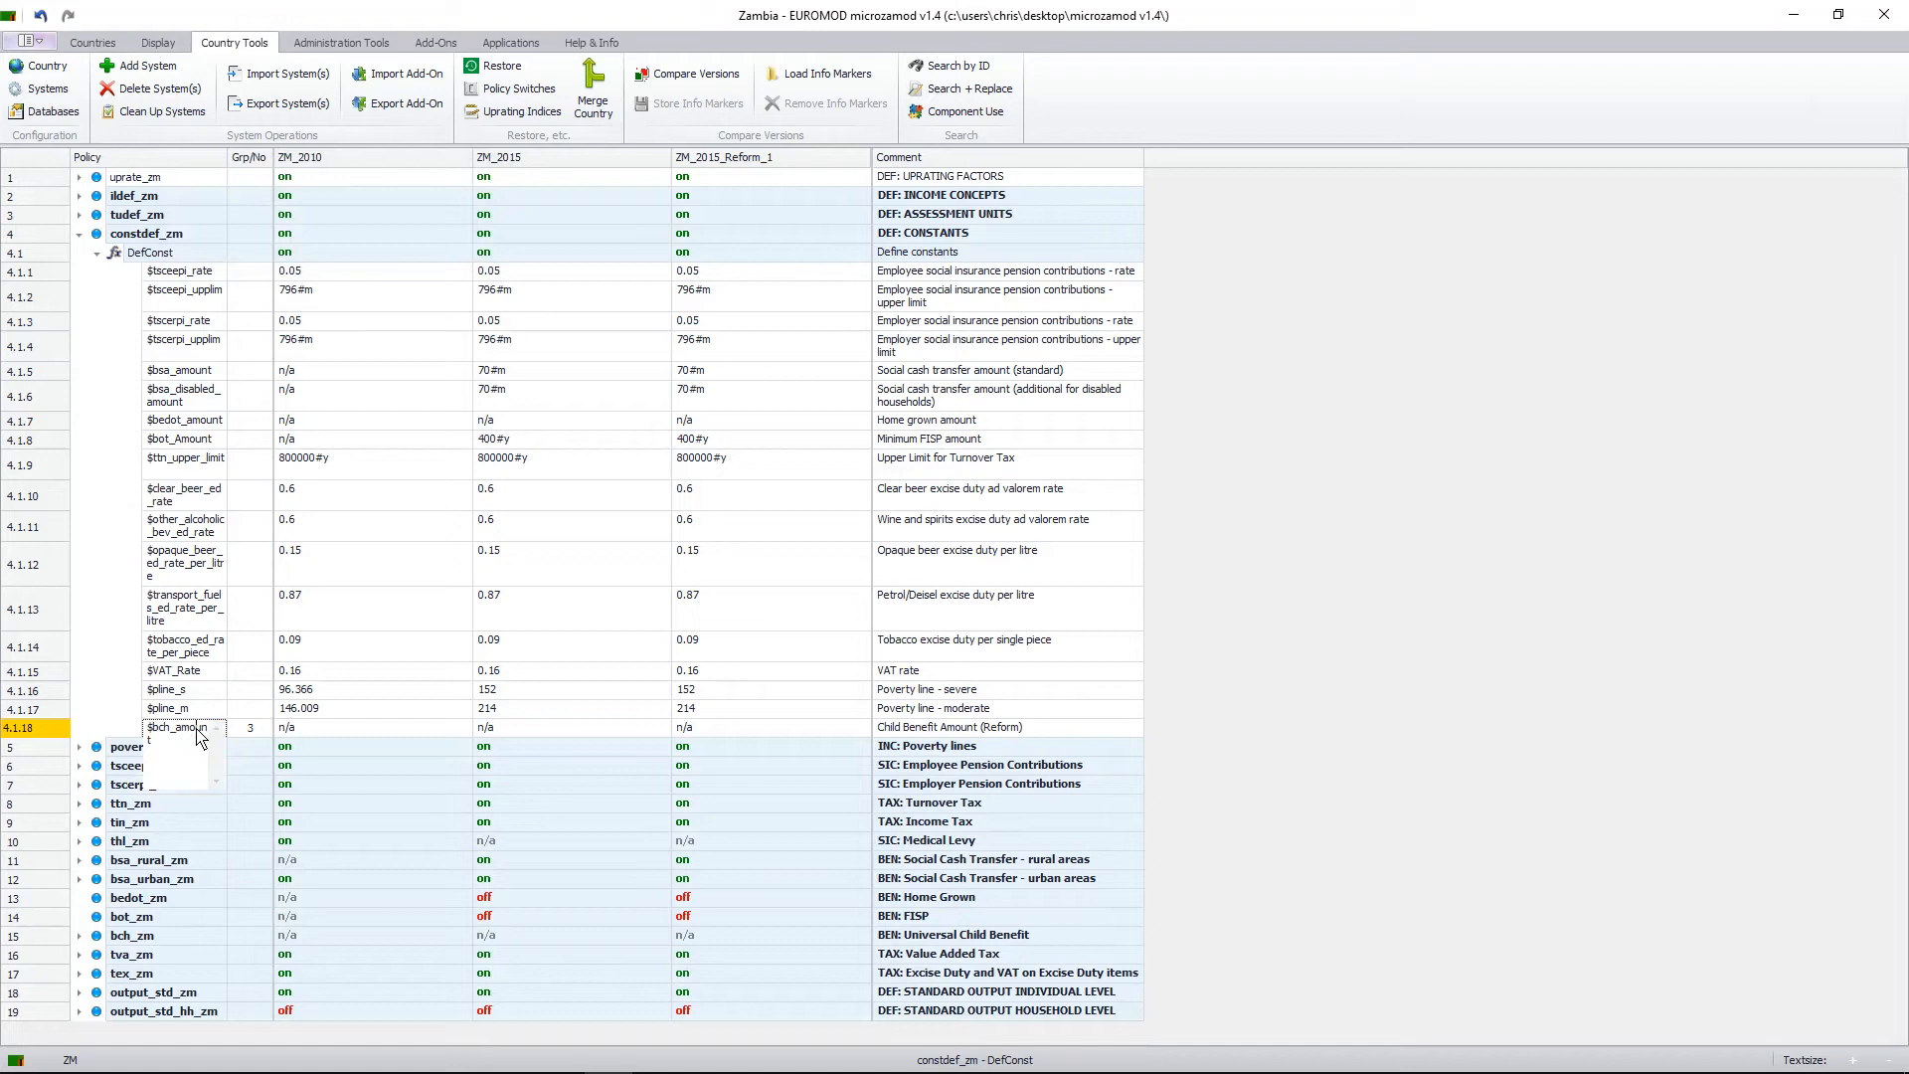
left_click(266, 733)
left_click(288, 732)
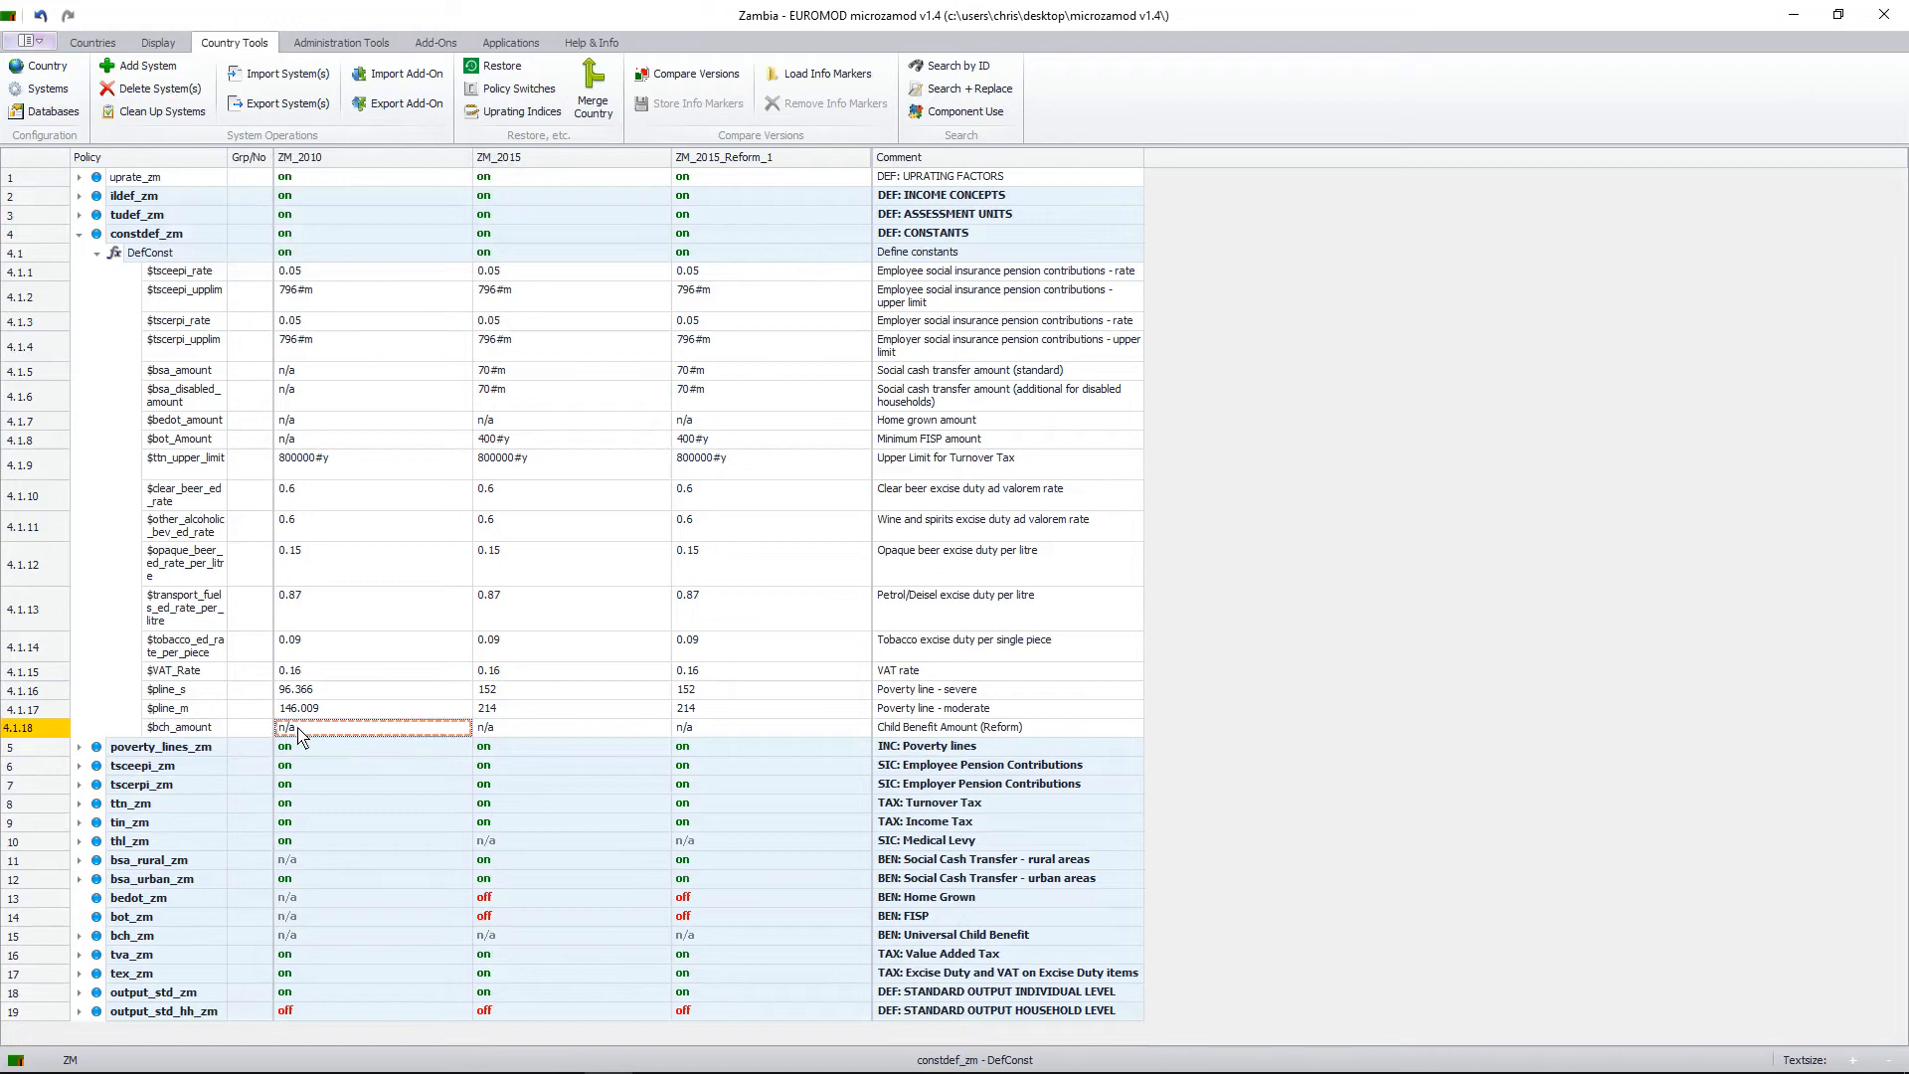
left_click(189, 732)
key("Delete")
left_click(476, 232)
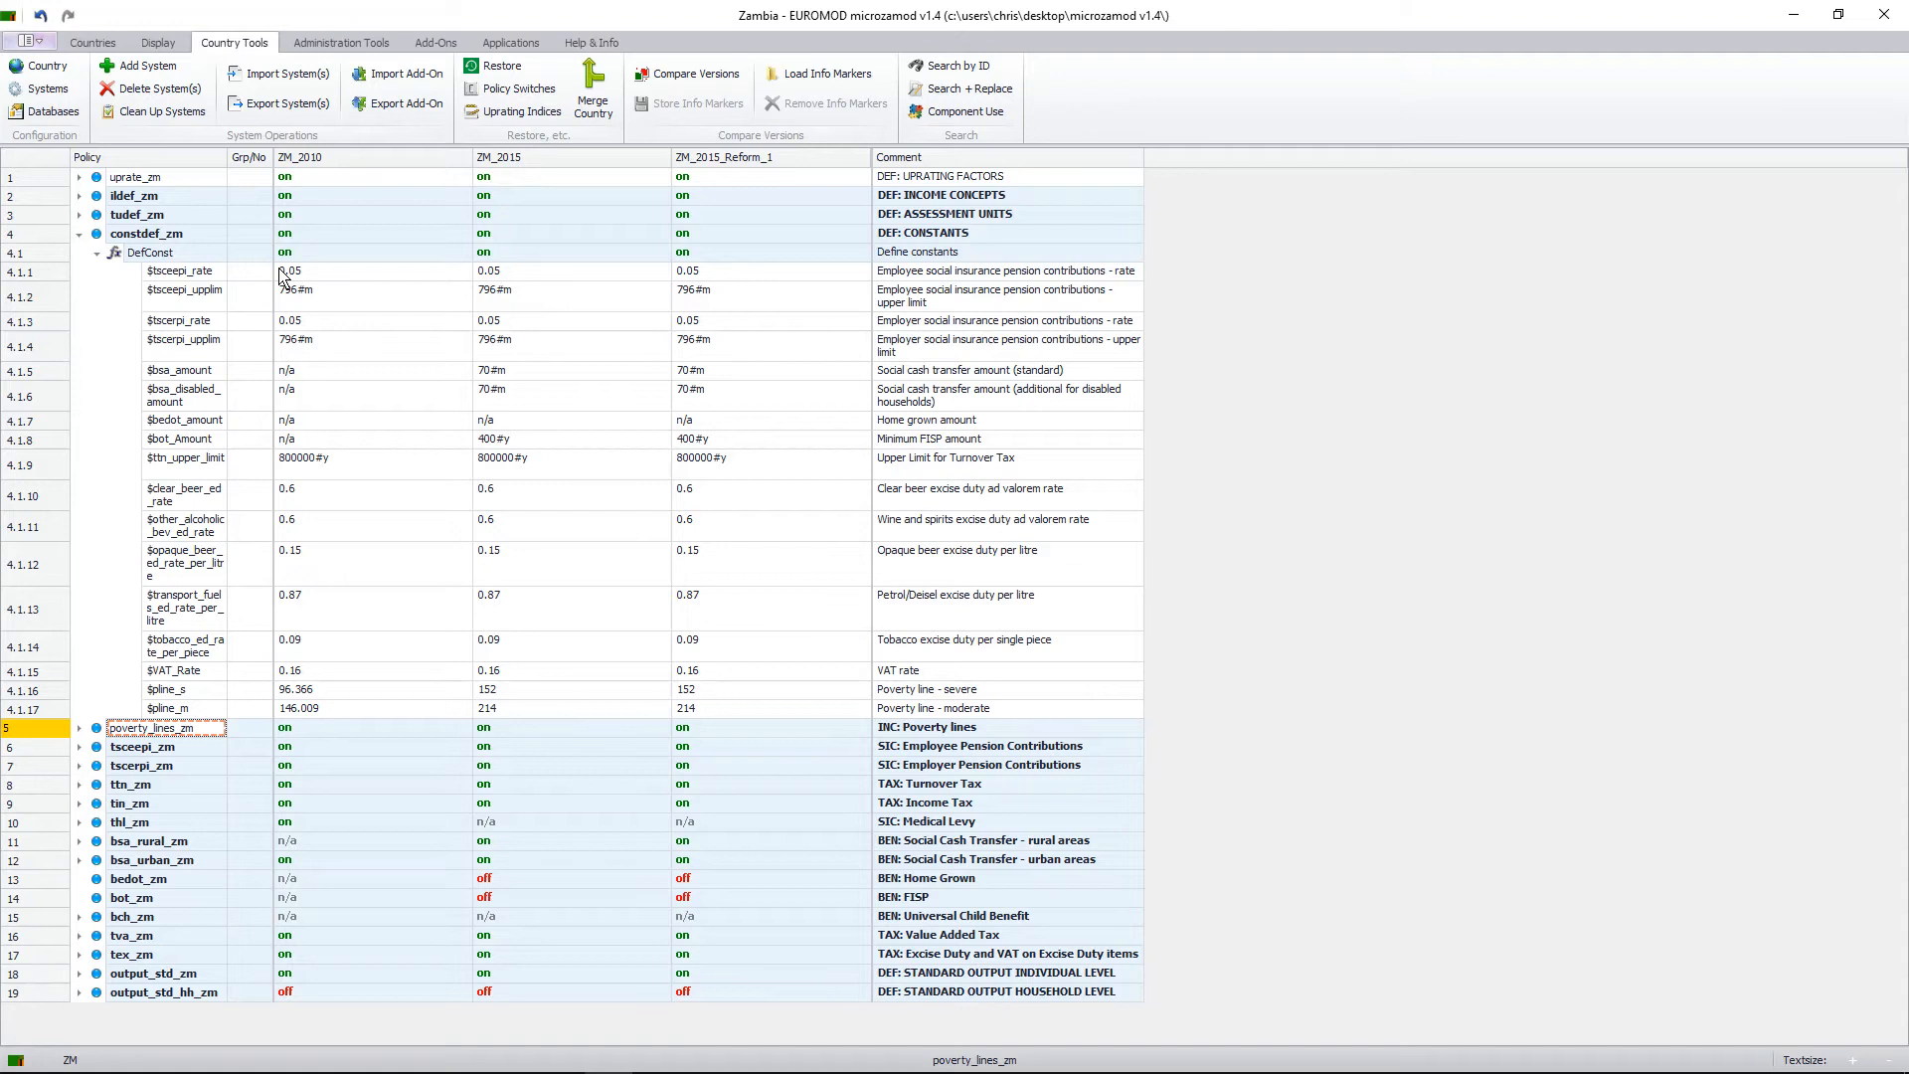
Add two [Placeholder] parameters to the DefConst function in constdef_zm and close the Add Parameters form.
right_click(150, 255)
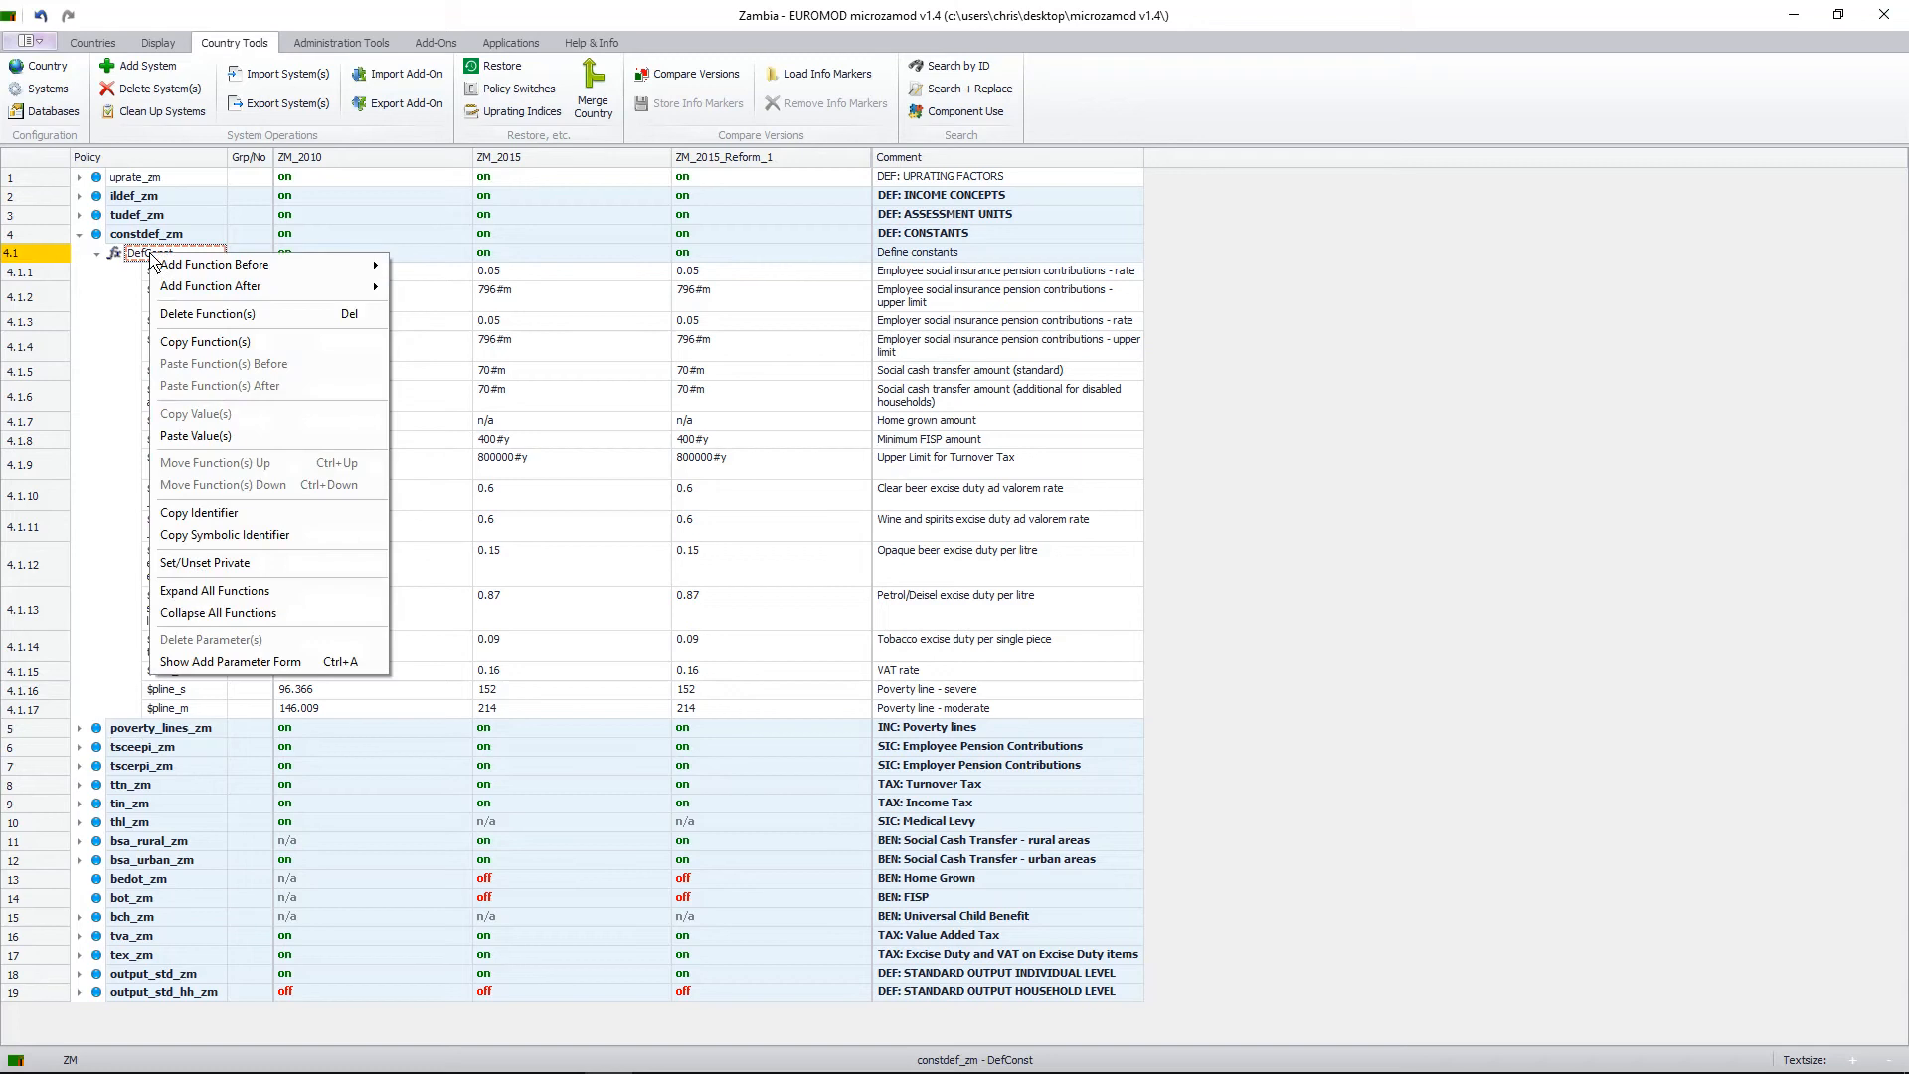
left_click(238, 664)
left_click(140, 246)
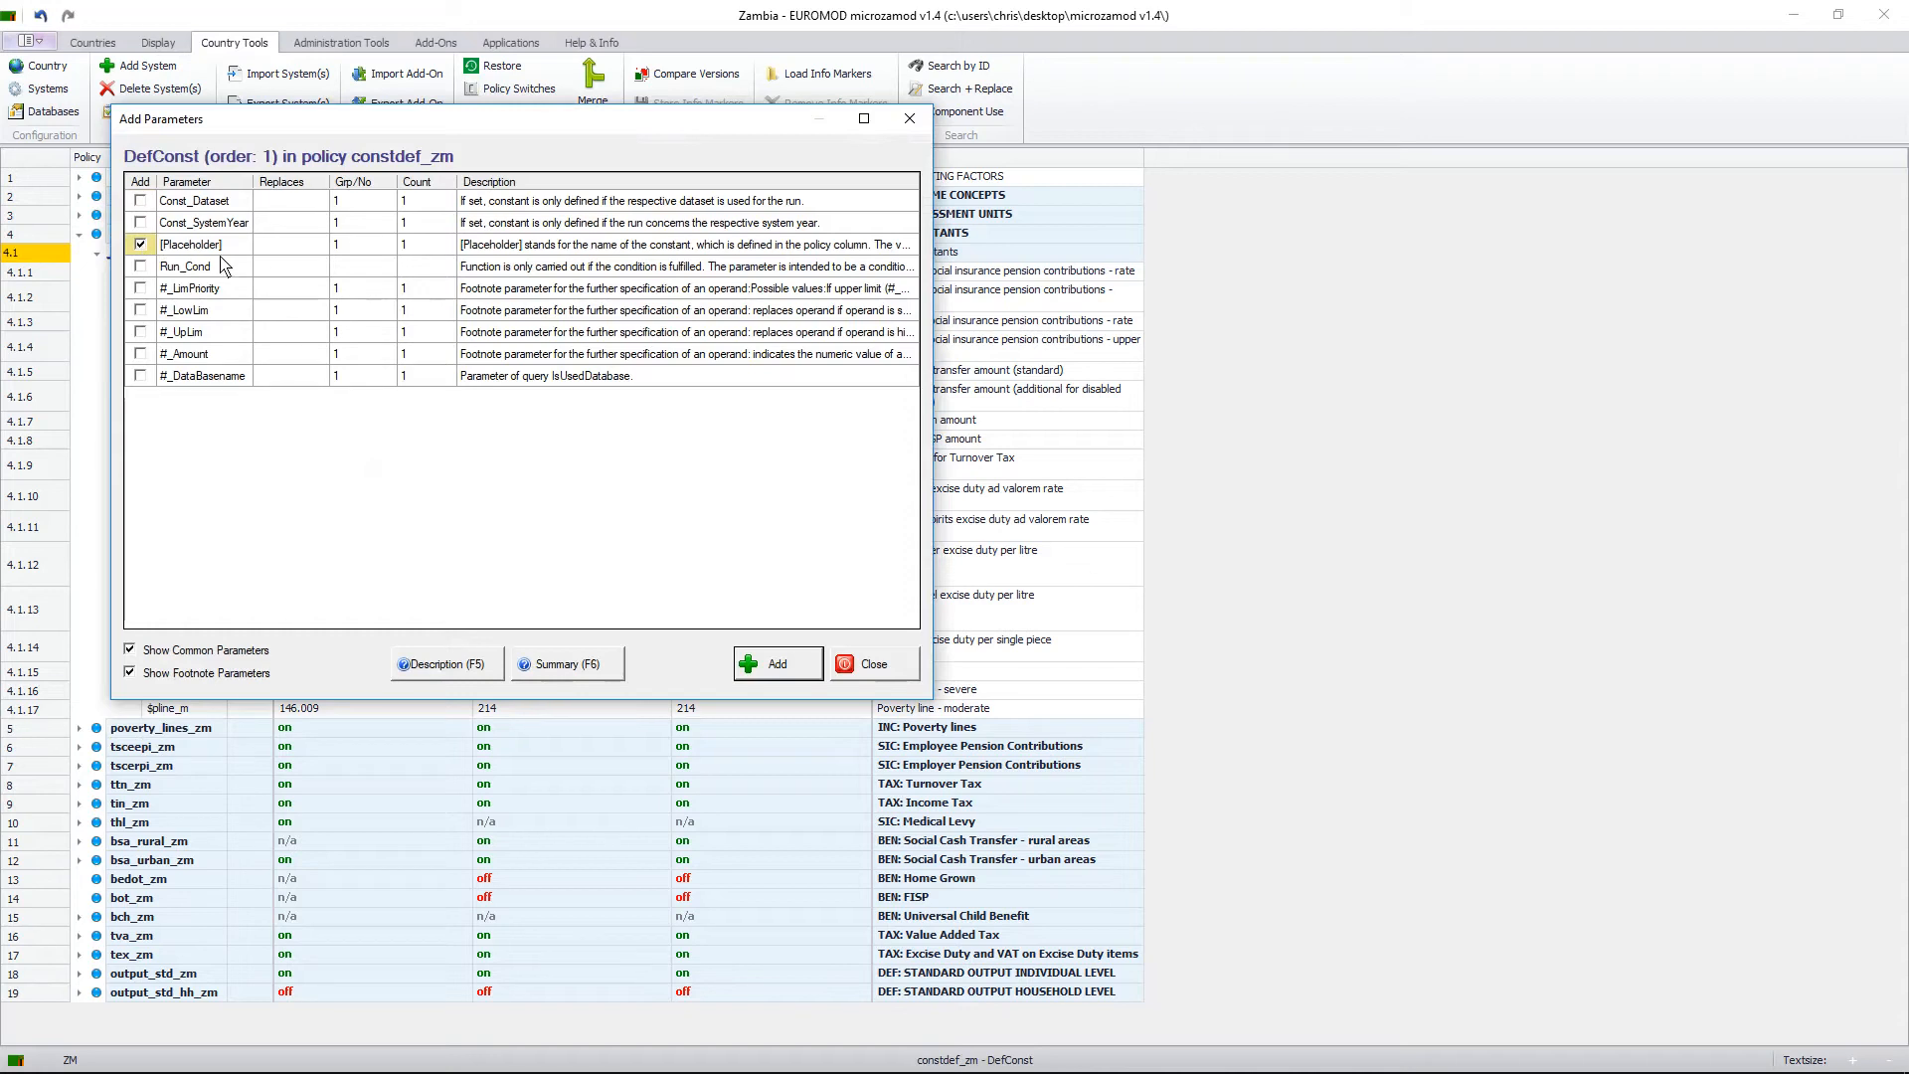
left_click(417, 248)
type("2")
left_click(776, 668)
left_click(875, 669)
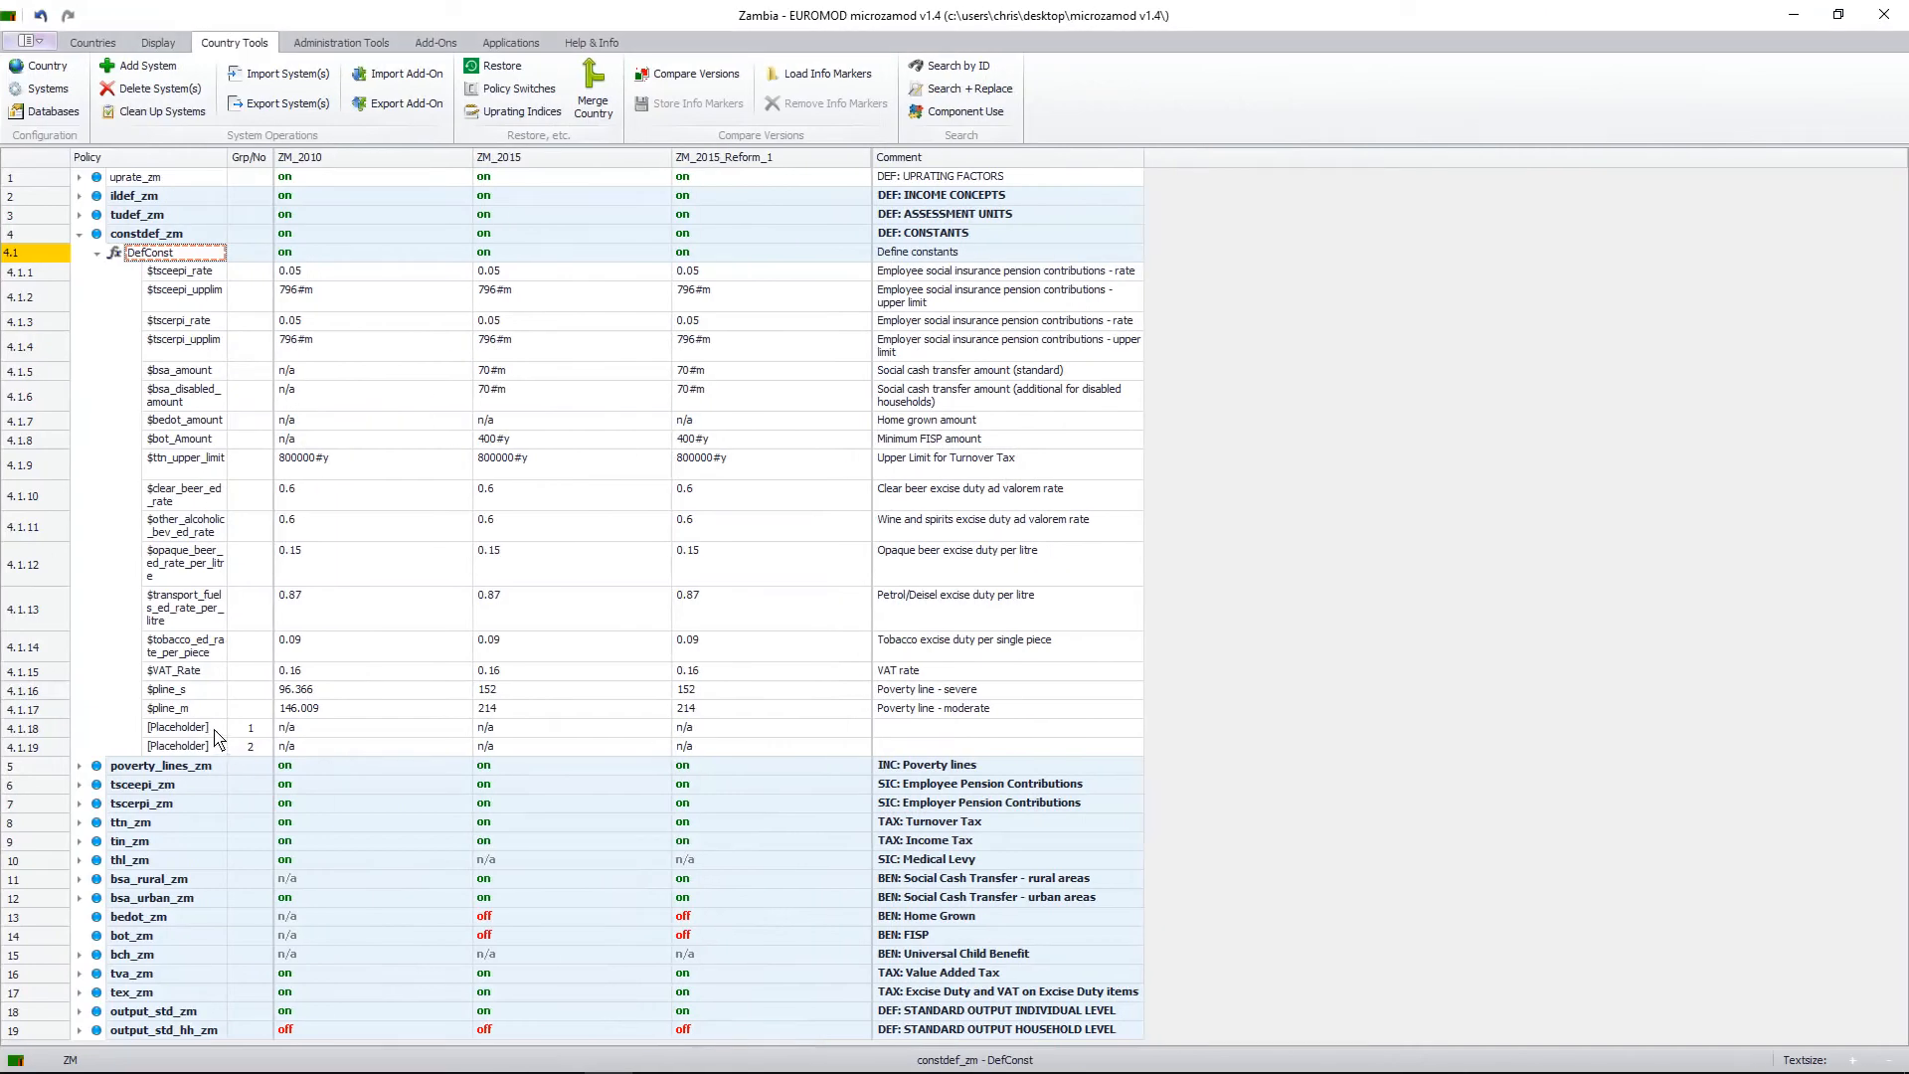
Rename the first new placeholder in DefConst as $ttn_upper_limit_reform_1.
left_click(211, 732)
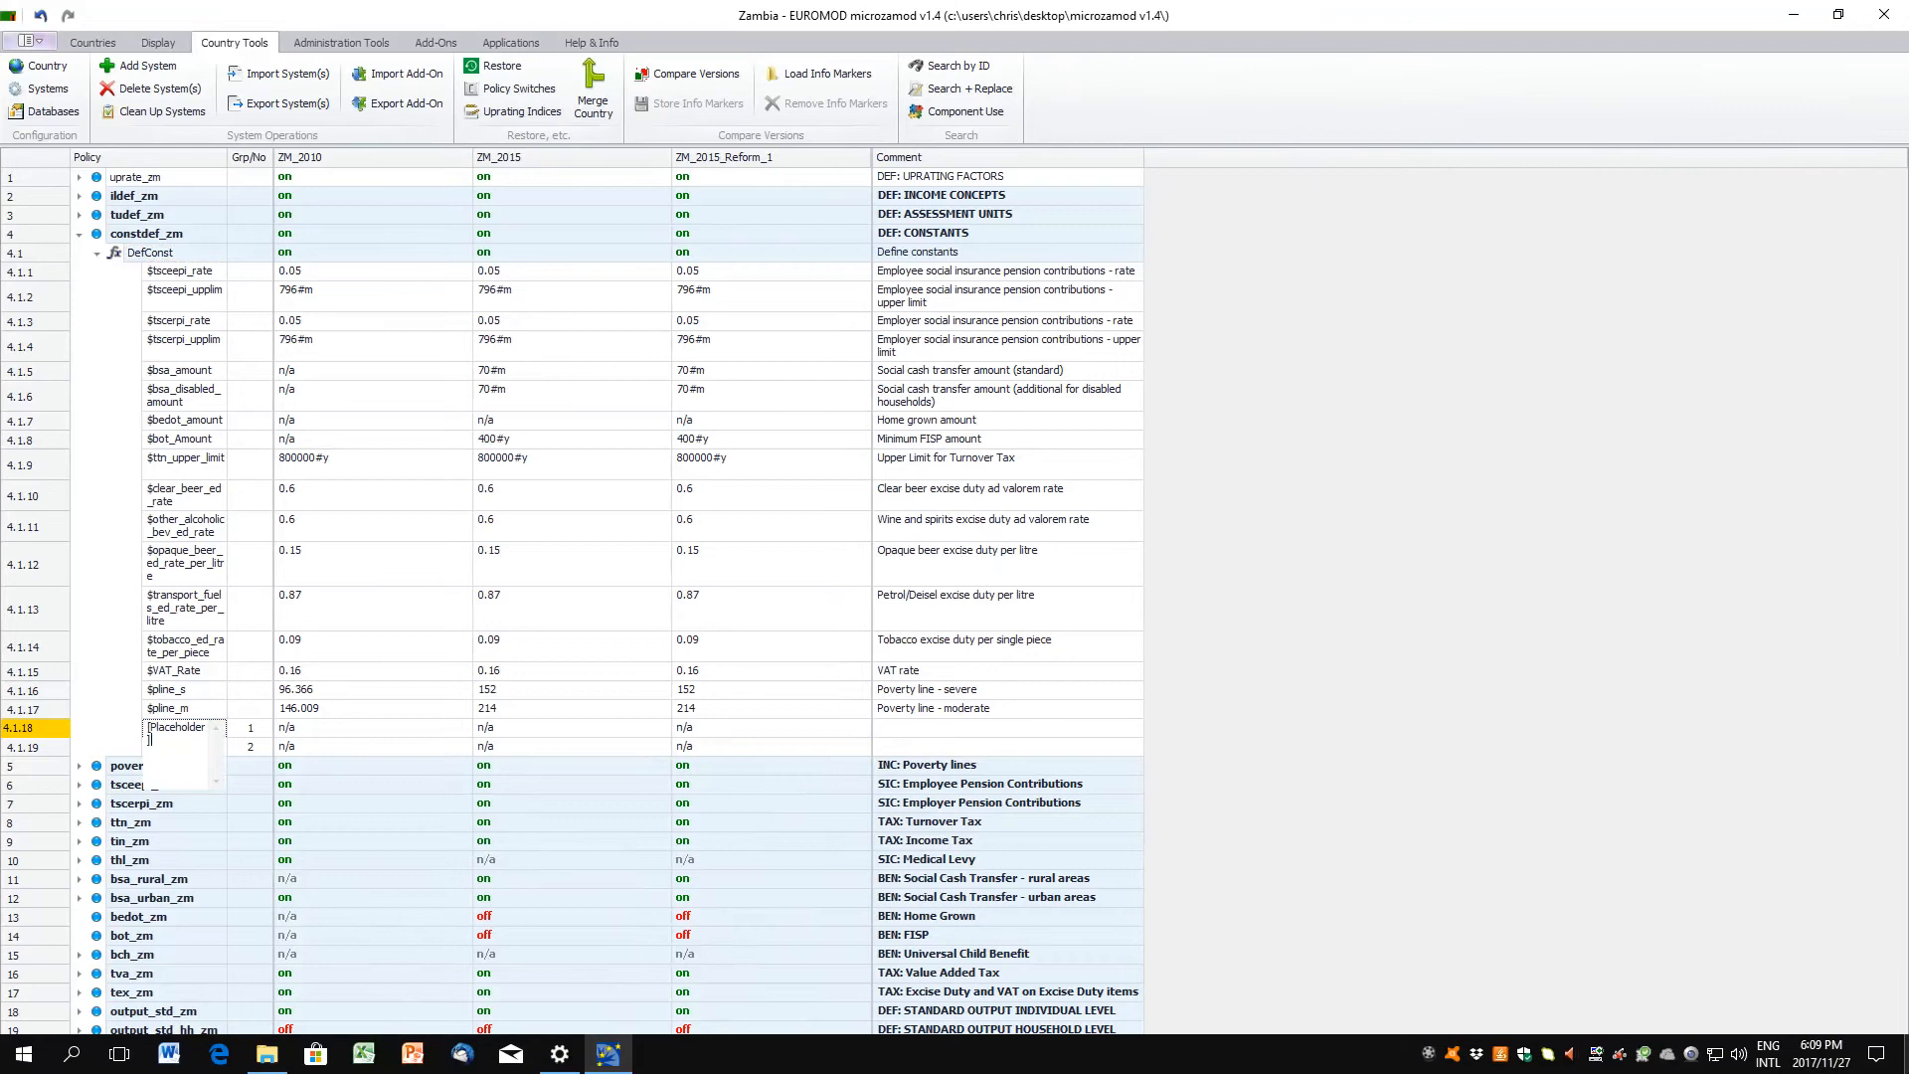
key("BackSpace")
key("BackSpace")
key("BackSpace")
key("BackSpace")
key("BackSpace")
key("BackSpace")
key("BackSpace")
key("BackSpace")
key("BackSpace")
key("BackSpace")
key("BackSpace")
key("BackSpace")
key("BackSpace")
type("upper_limit_reform_1")
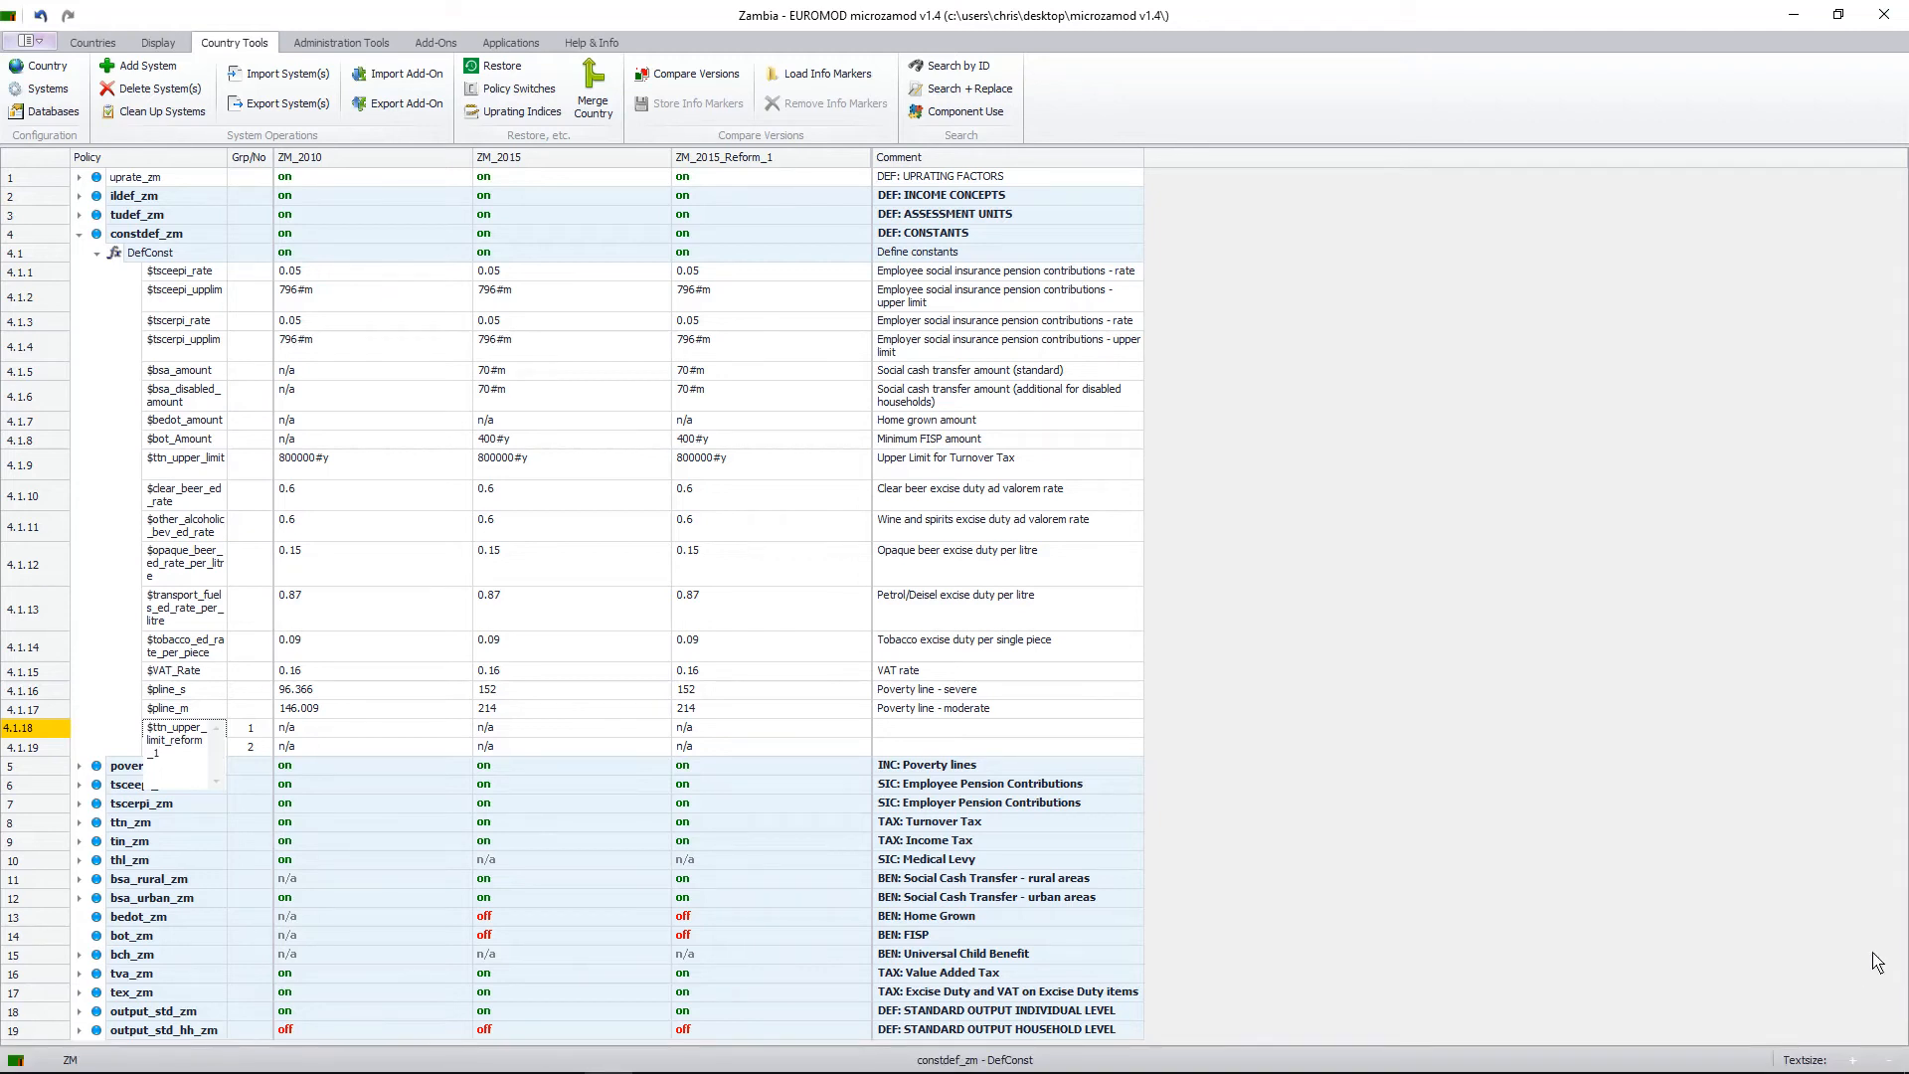
key("Return")
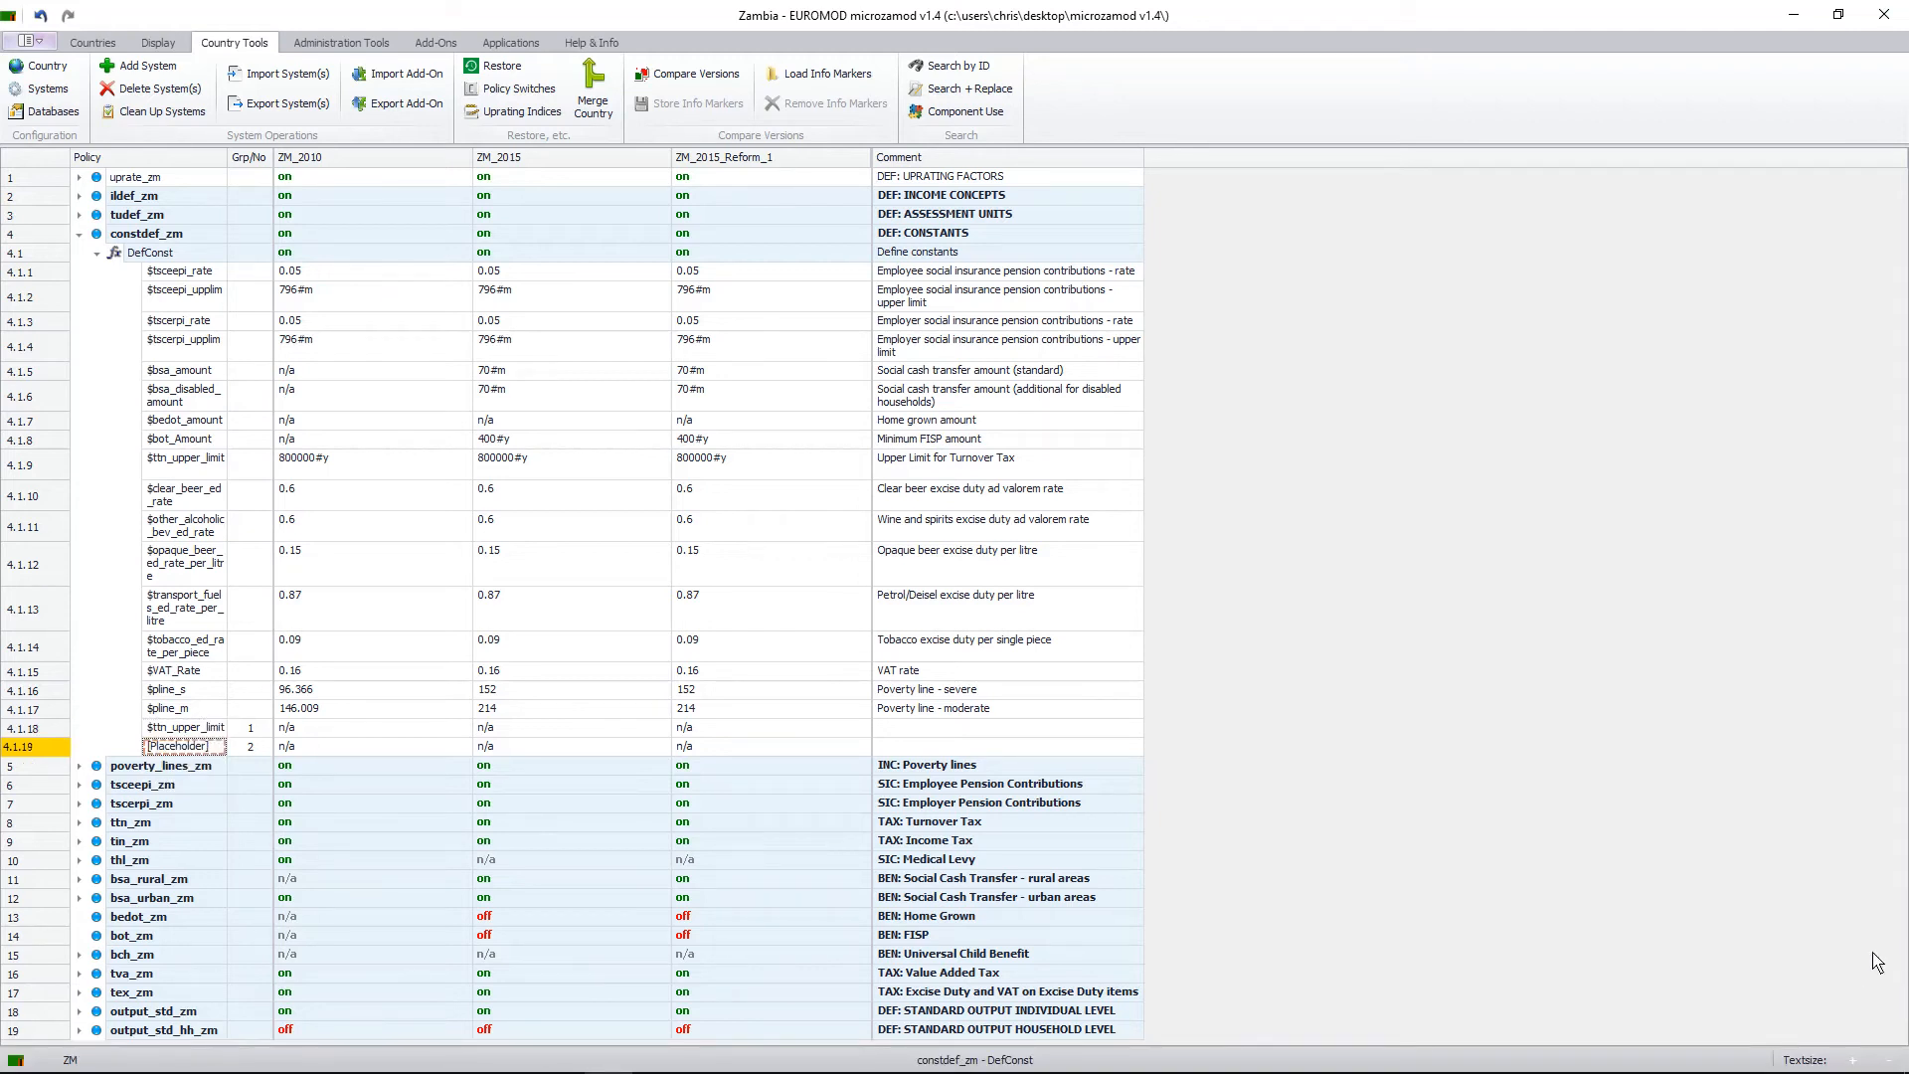
Rename the second placeholder in DefConst as $ttn_rate_reform_1 and widen the Policy column to show the full constant names.
left_click(206, 748)
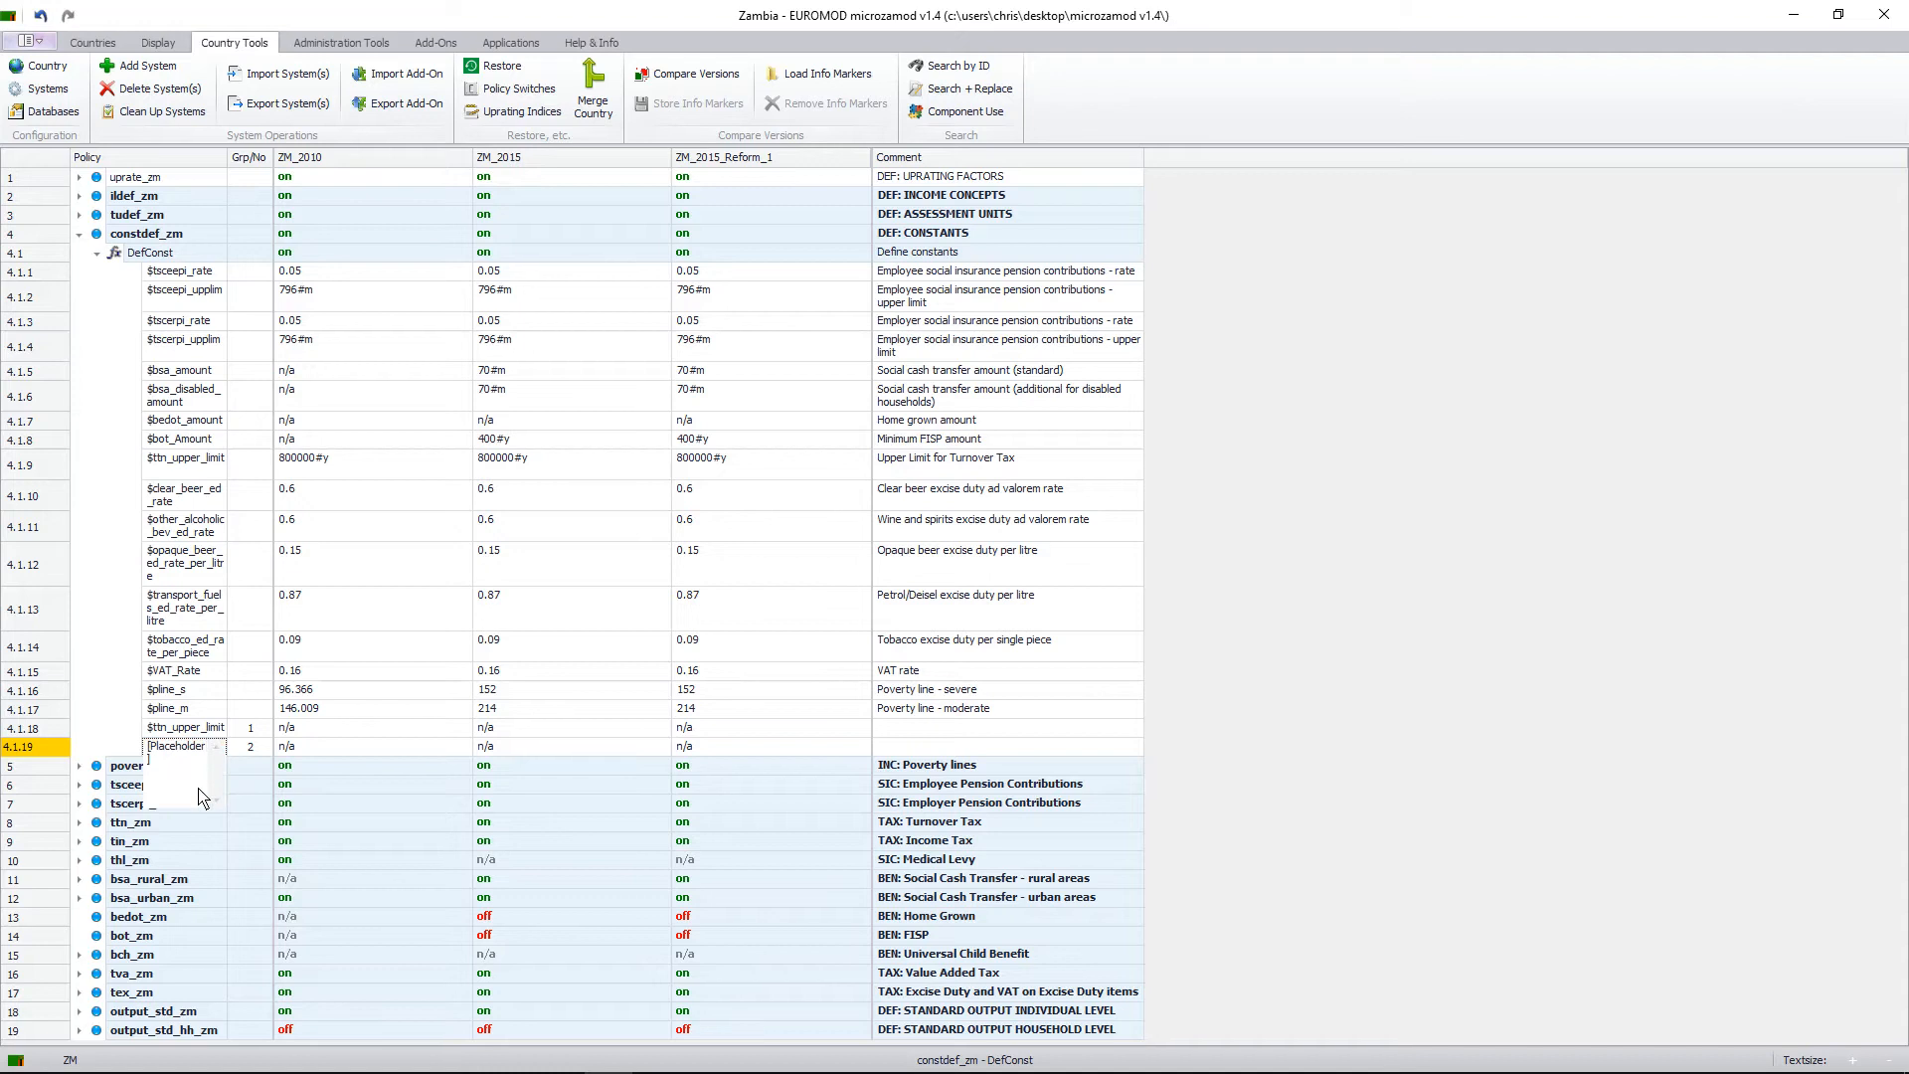
left_click_drag(161, 761, 149, 748)
key("BackSpace")
type("$ttn_rate_reform_1")
key("Return")
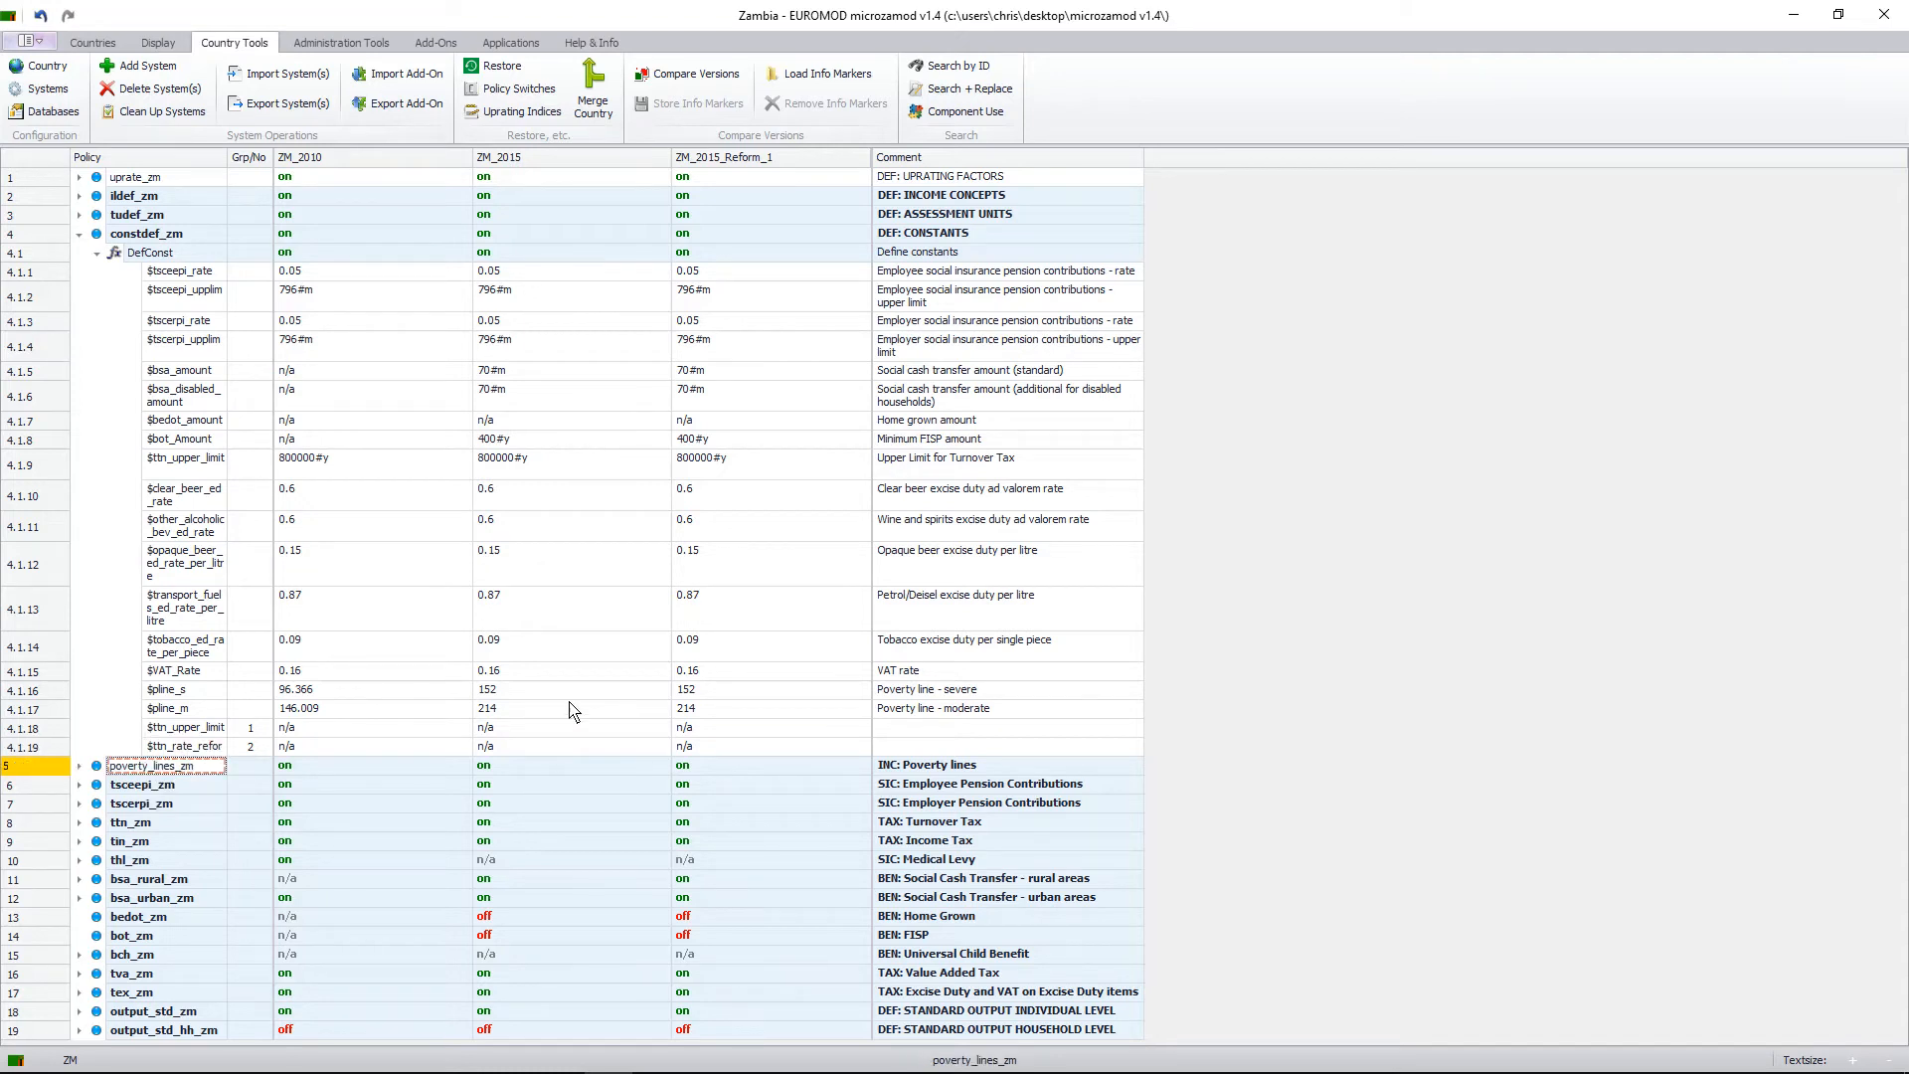
left_click_drag(228, 162, 277, 162)
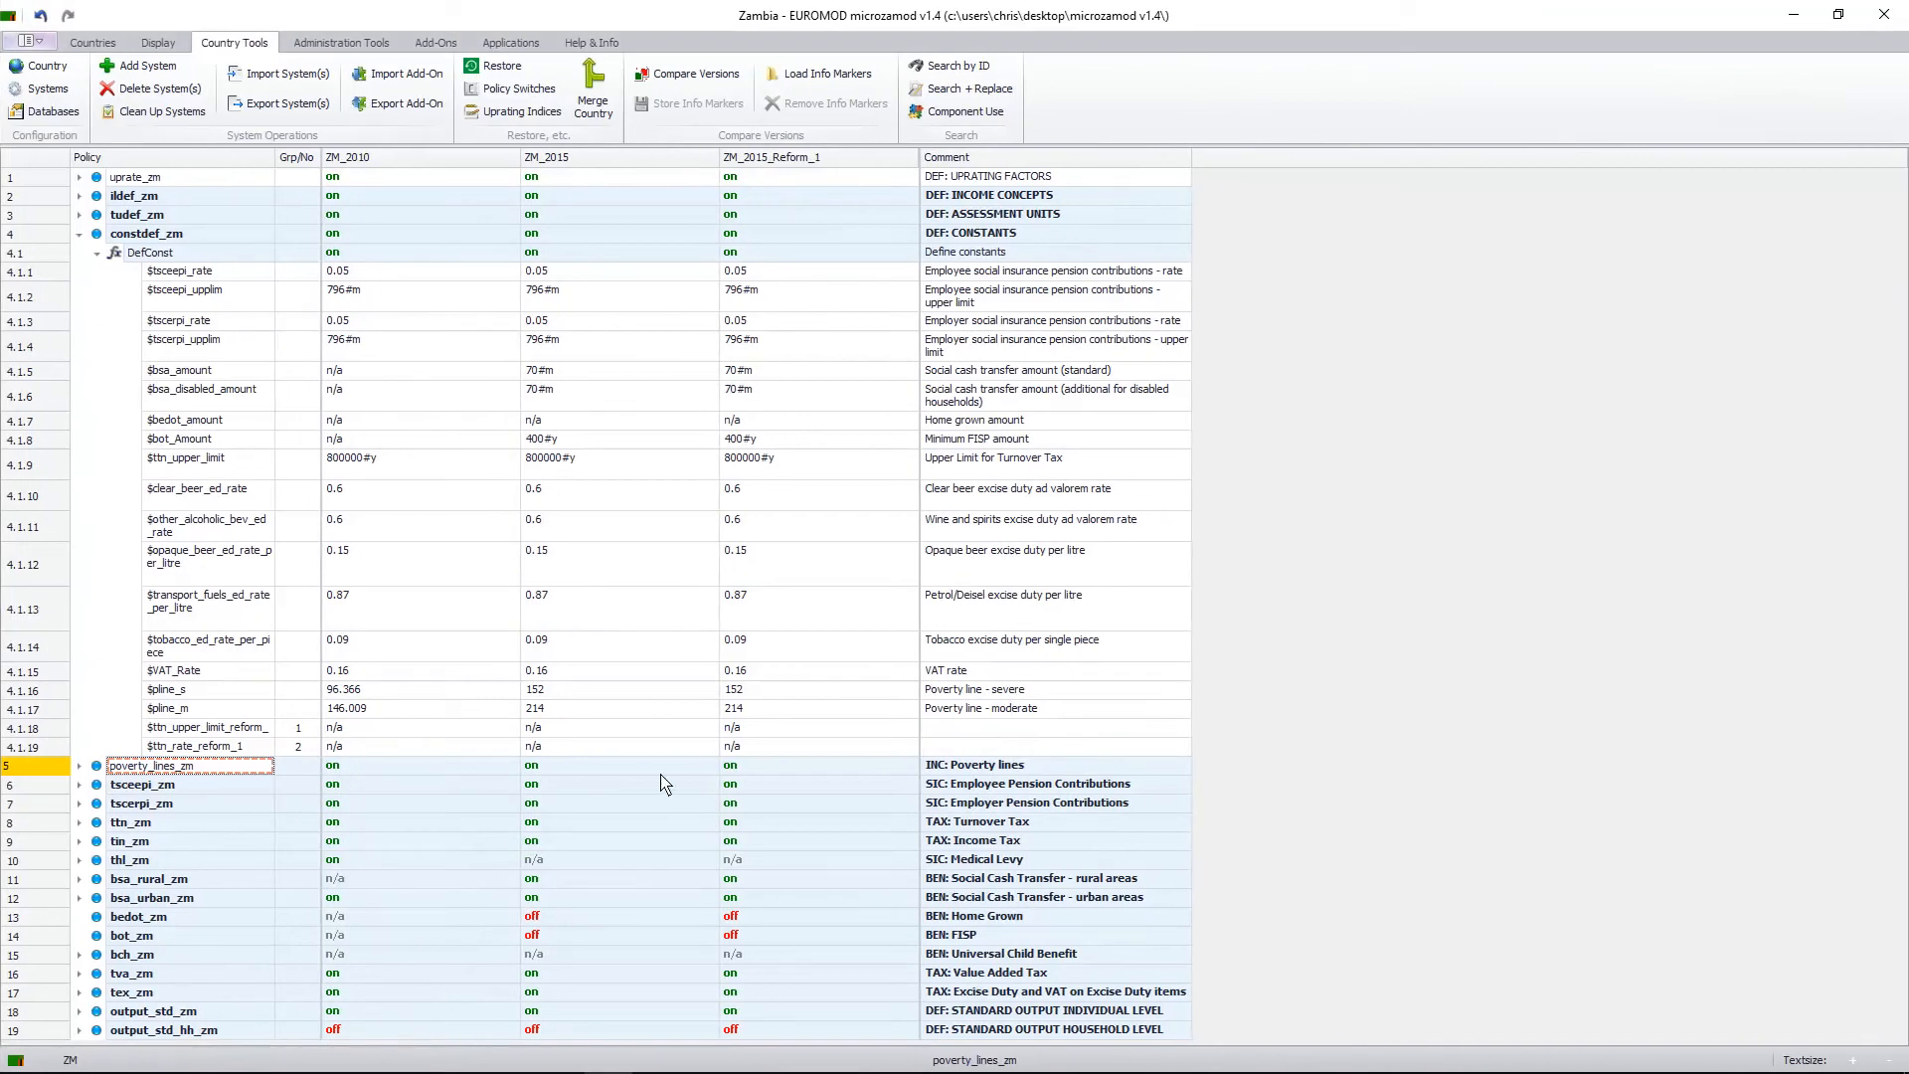
Set $ttn_upper_limit_reform_1 to 1000000#y for the ZM_2015_Reform_1 system.
left_click(798, 729)
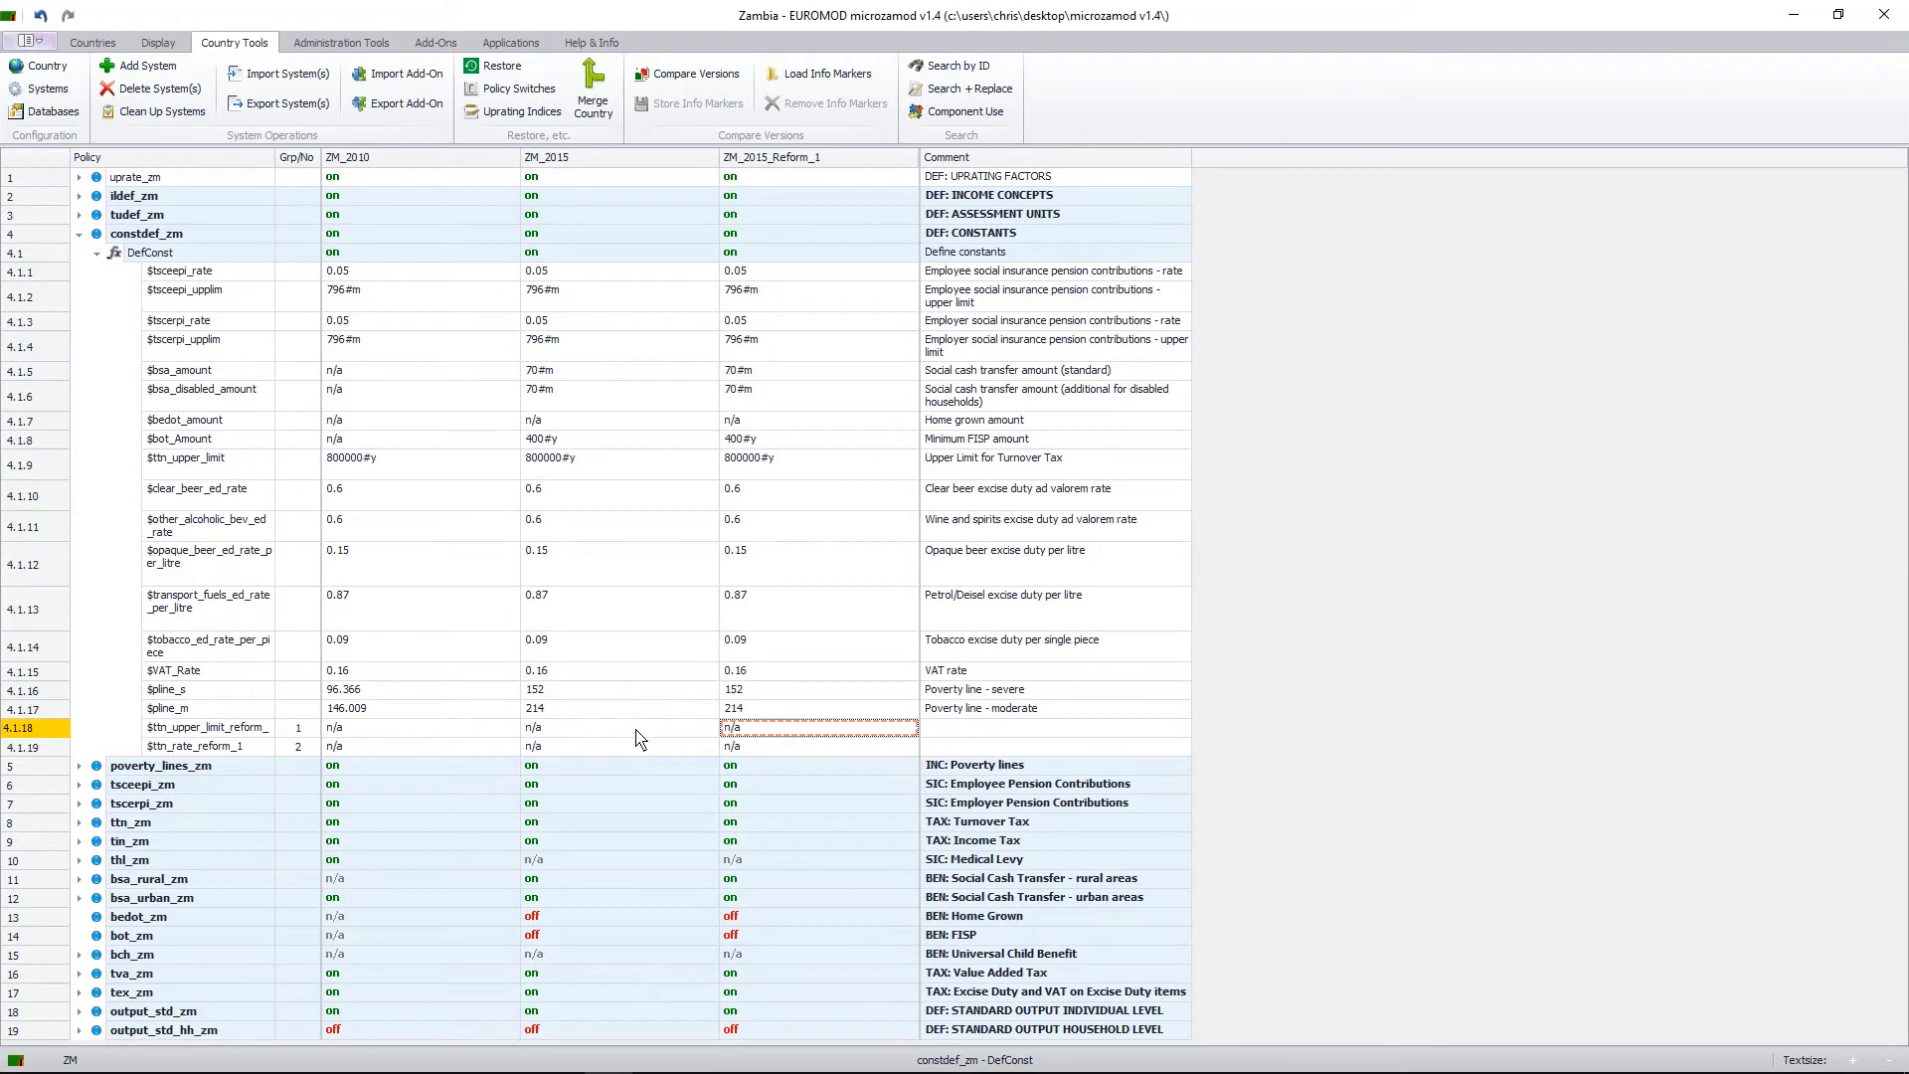
left_click(827, 733)
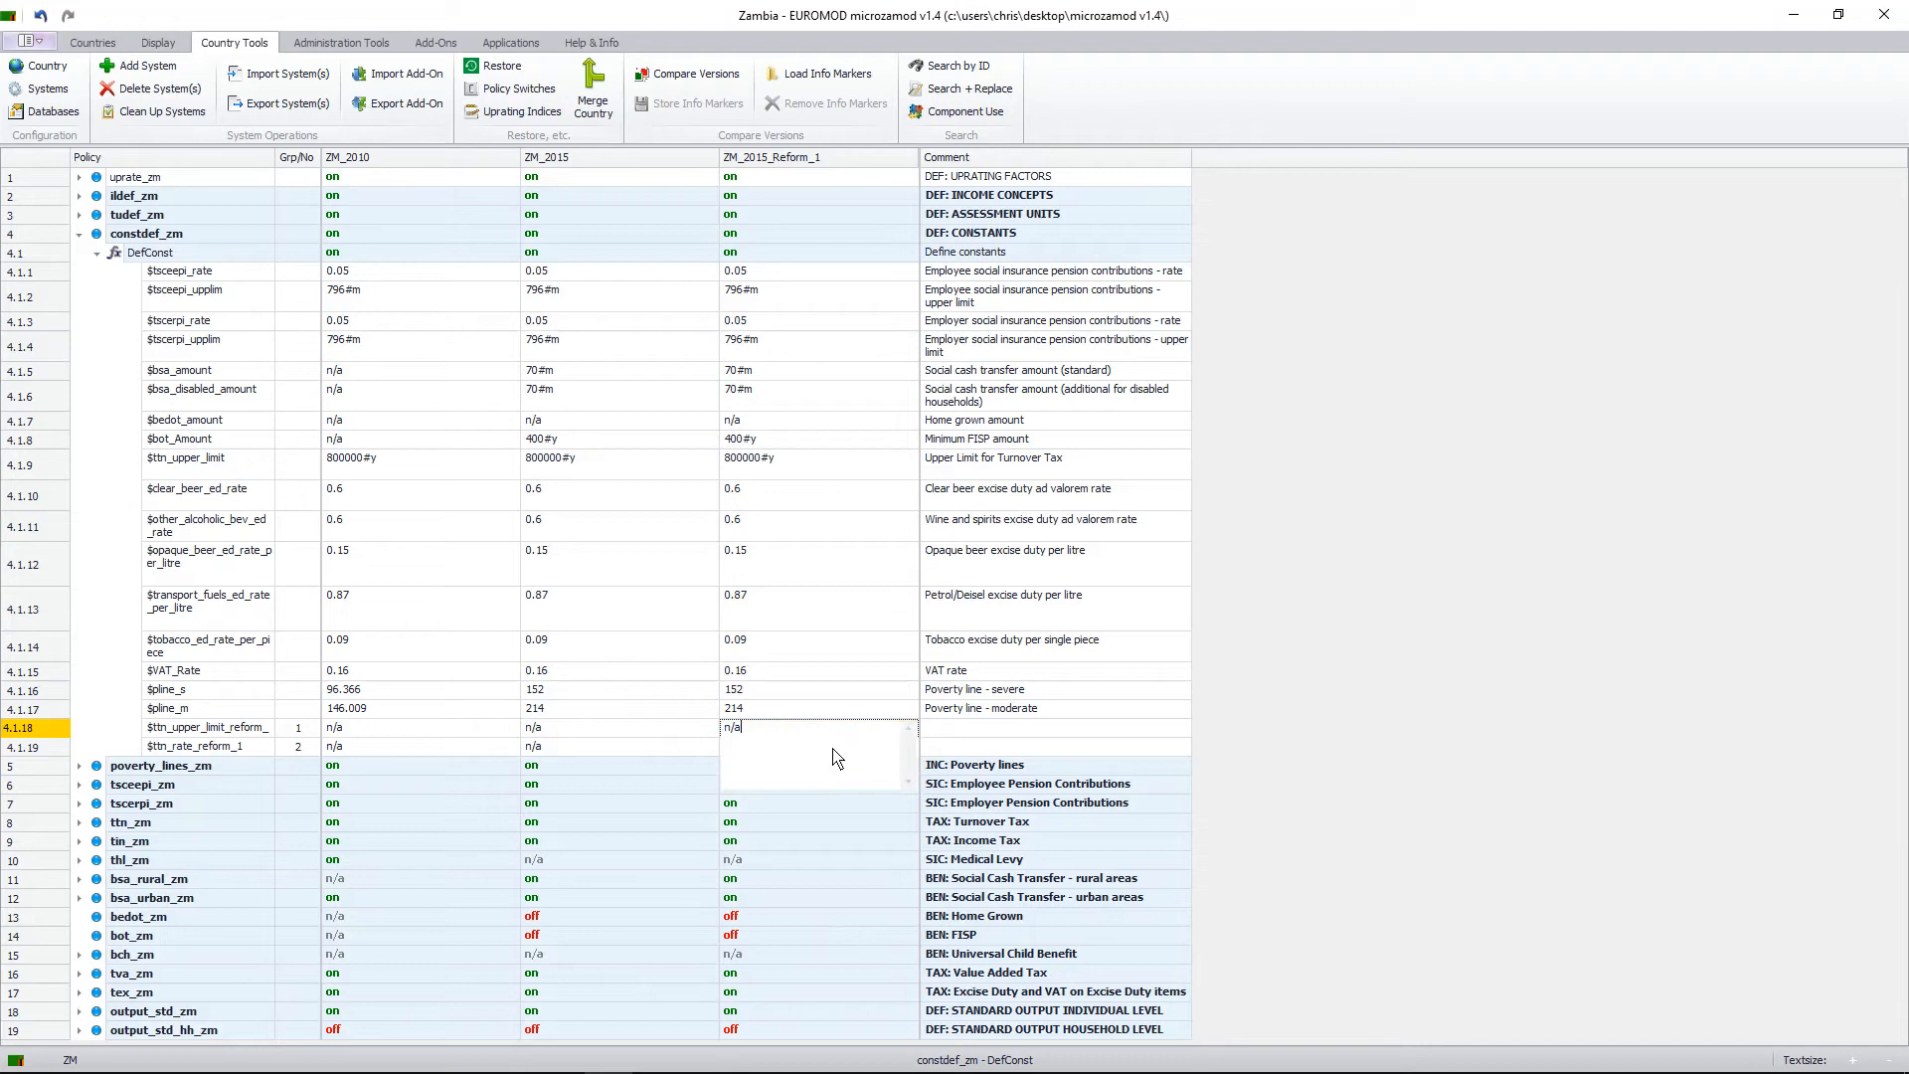
key("BackSpace")
key("BackSpace")
key("BackSpace")
type("100")
type("0000")
type("#m")
Enter the comment "New upper limit for turnover tax reform" for $ttn_upper_limit_reform_1.
left_click(960, 733)
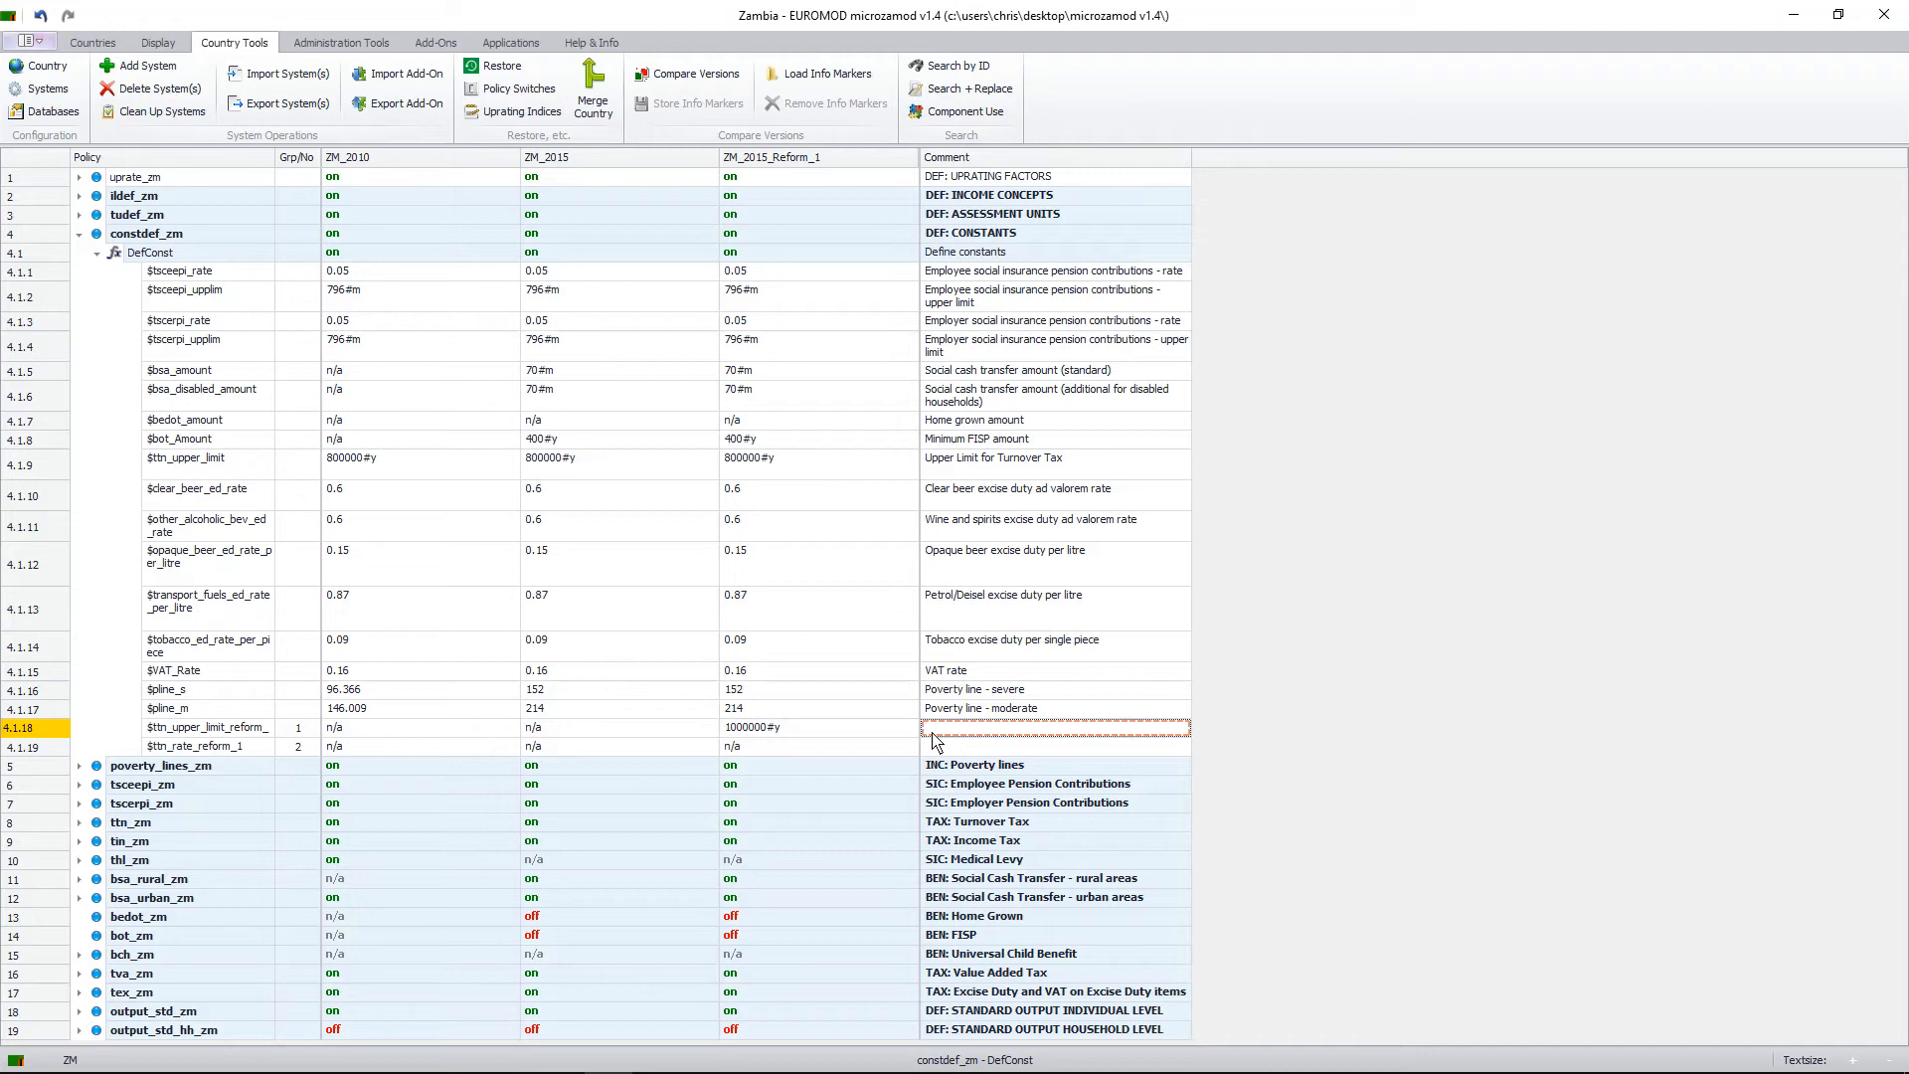
type("New upperlimit for turnober")
key("BackSpace")
key("BackSpace")
key("BackSpace")
type("ver ta")
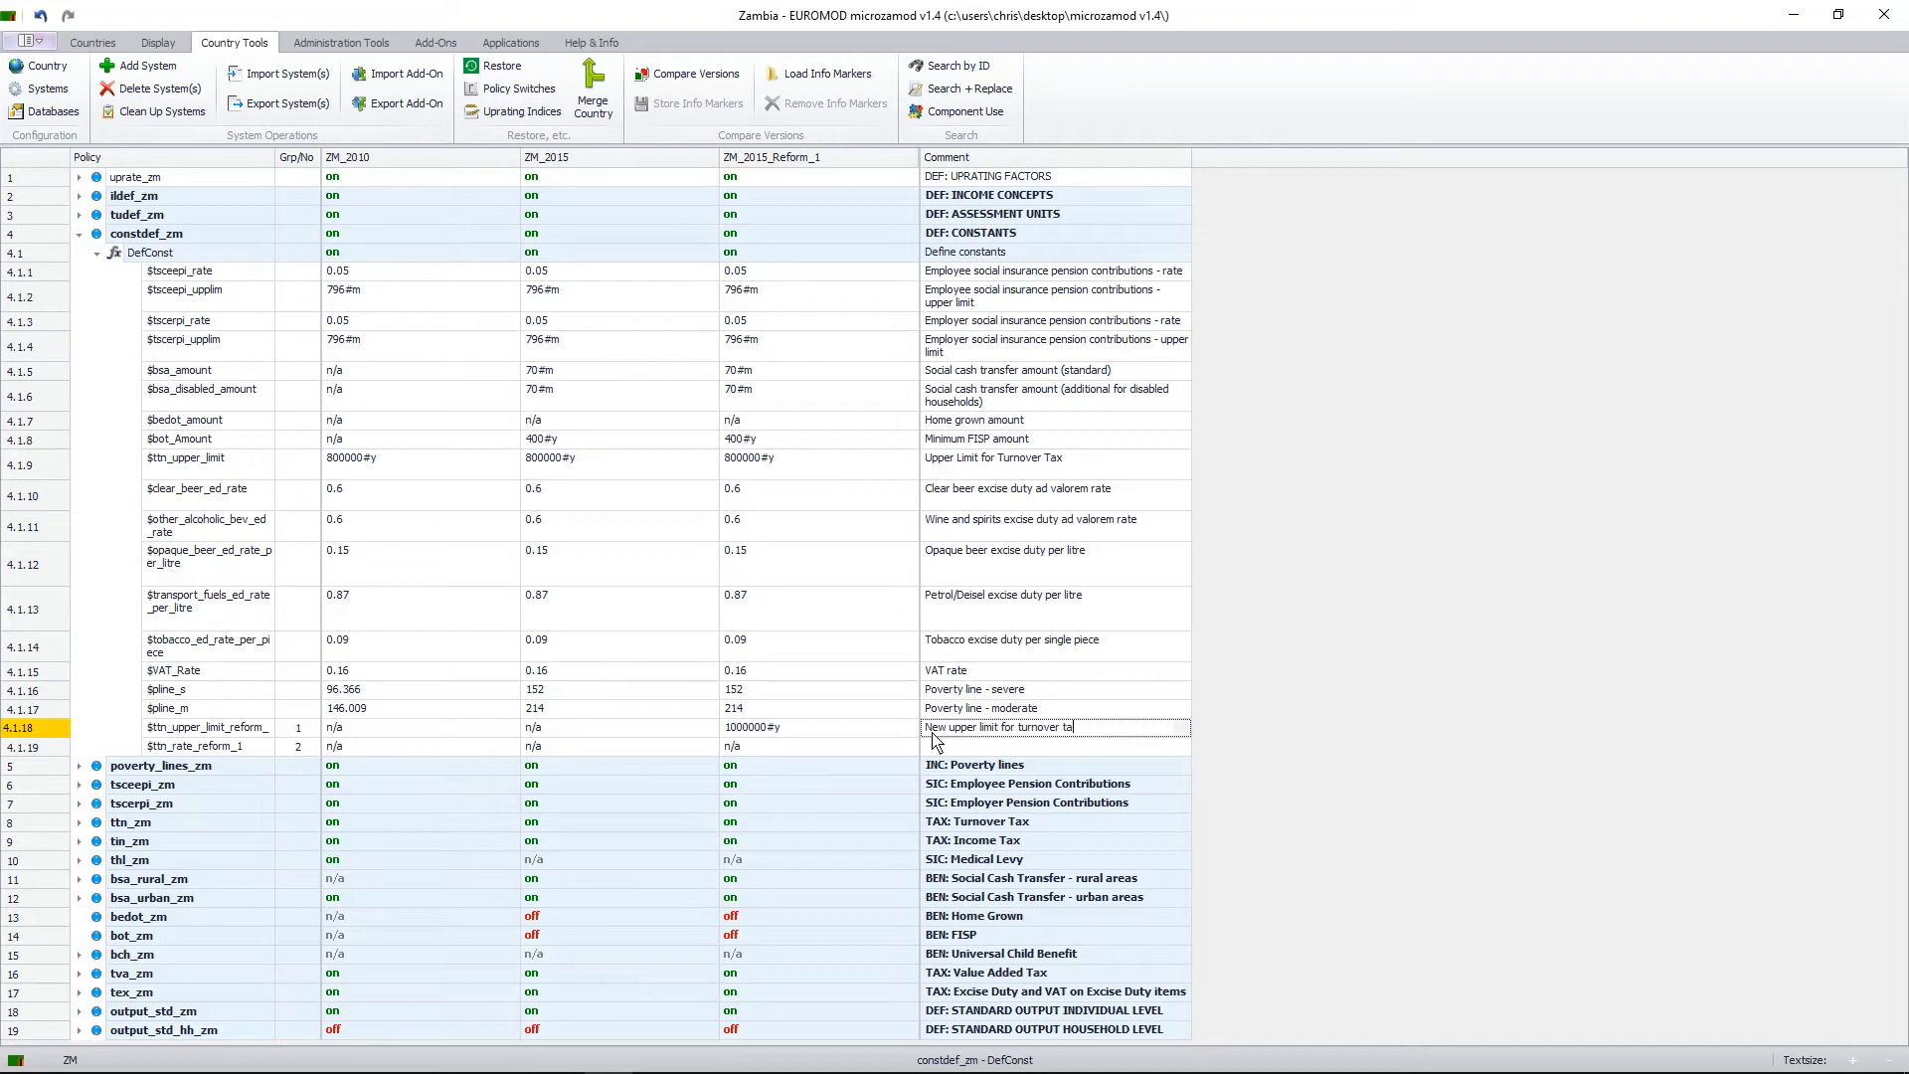
type("x reform")
Set $ttn_rate_reform_1 to 0.05 for ZM_2015_Reform_1 and enter the comment "New rate for turnover tax for reform 1".
left_click(871, 745)
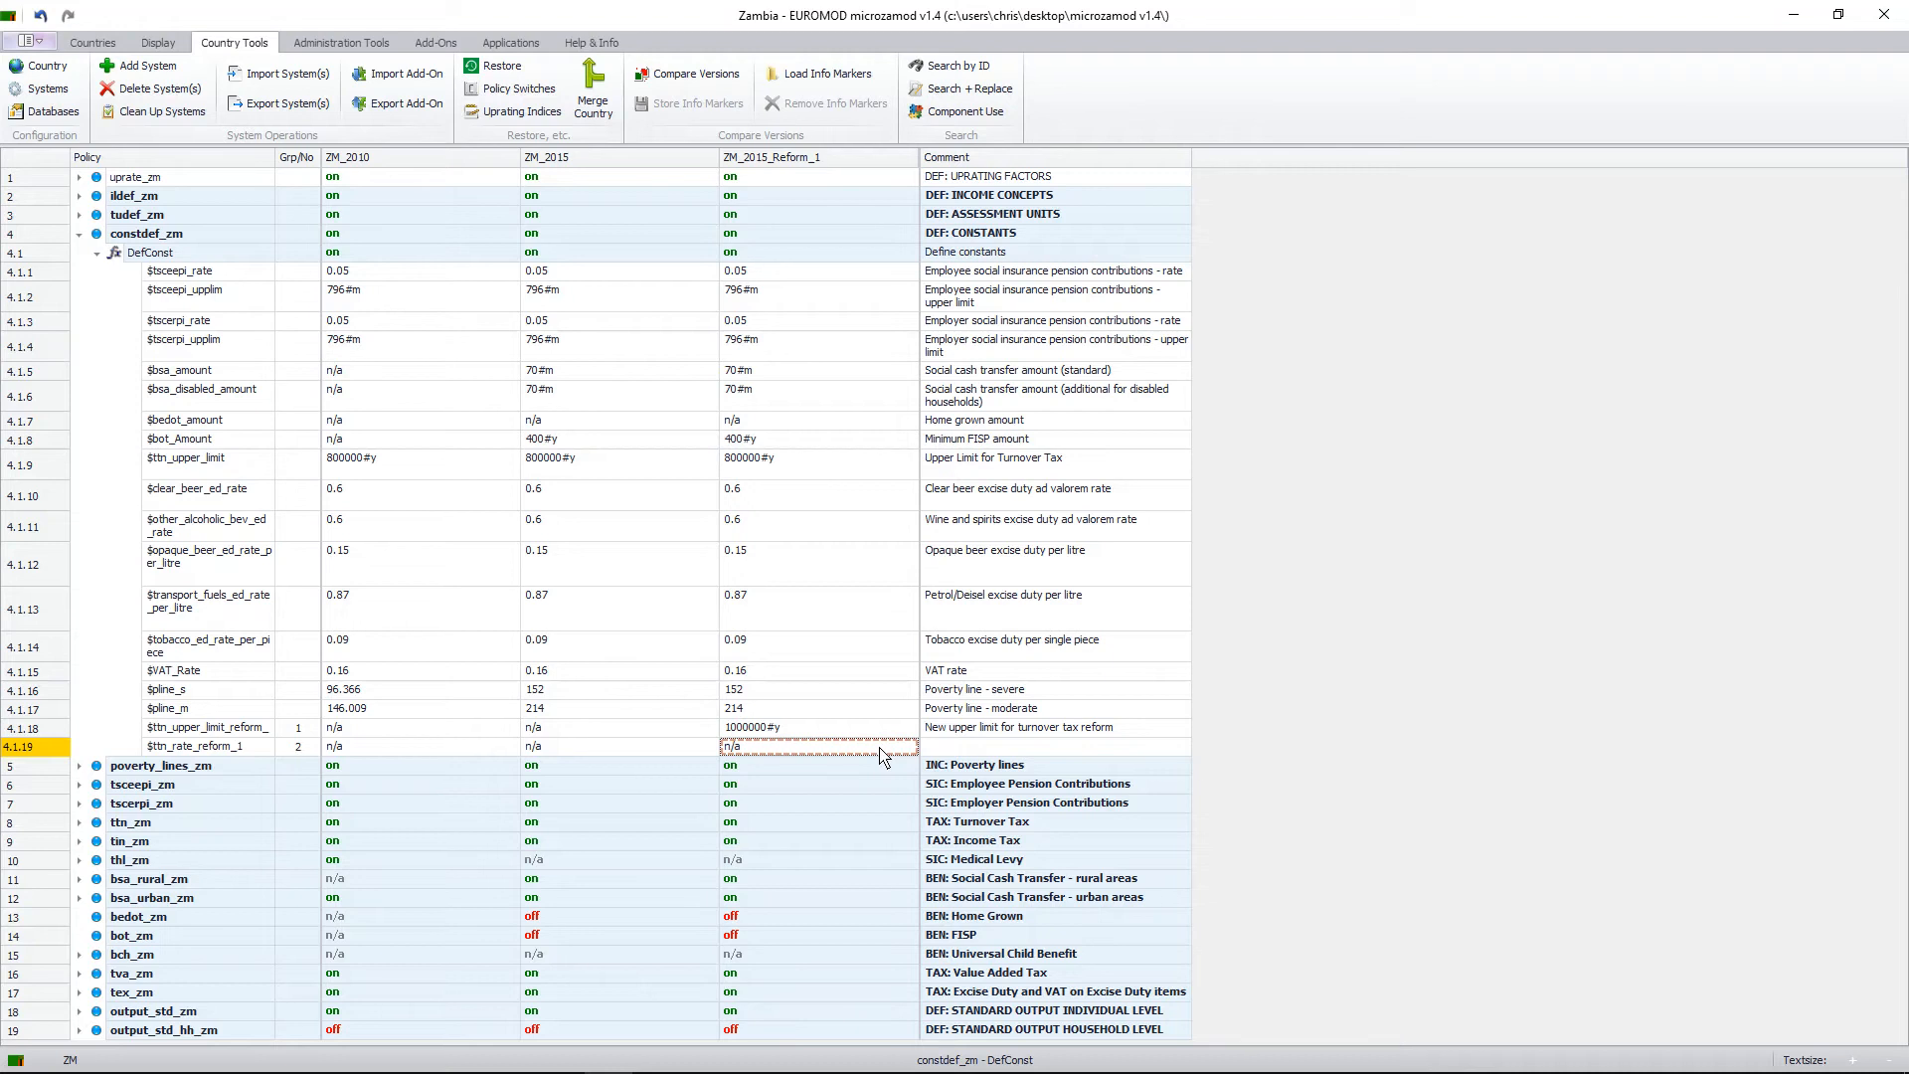
type("0.0")
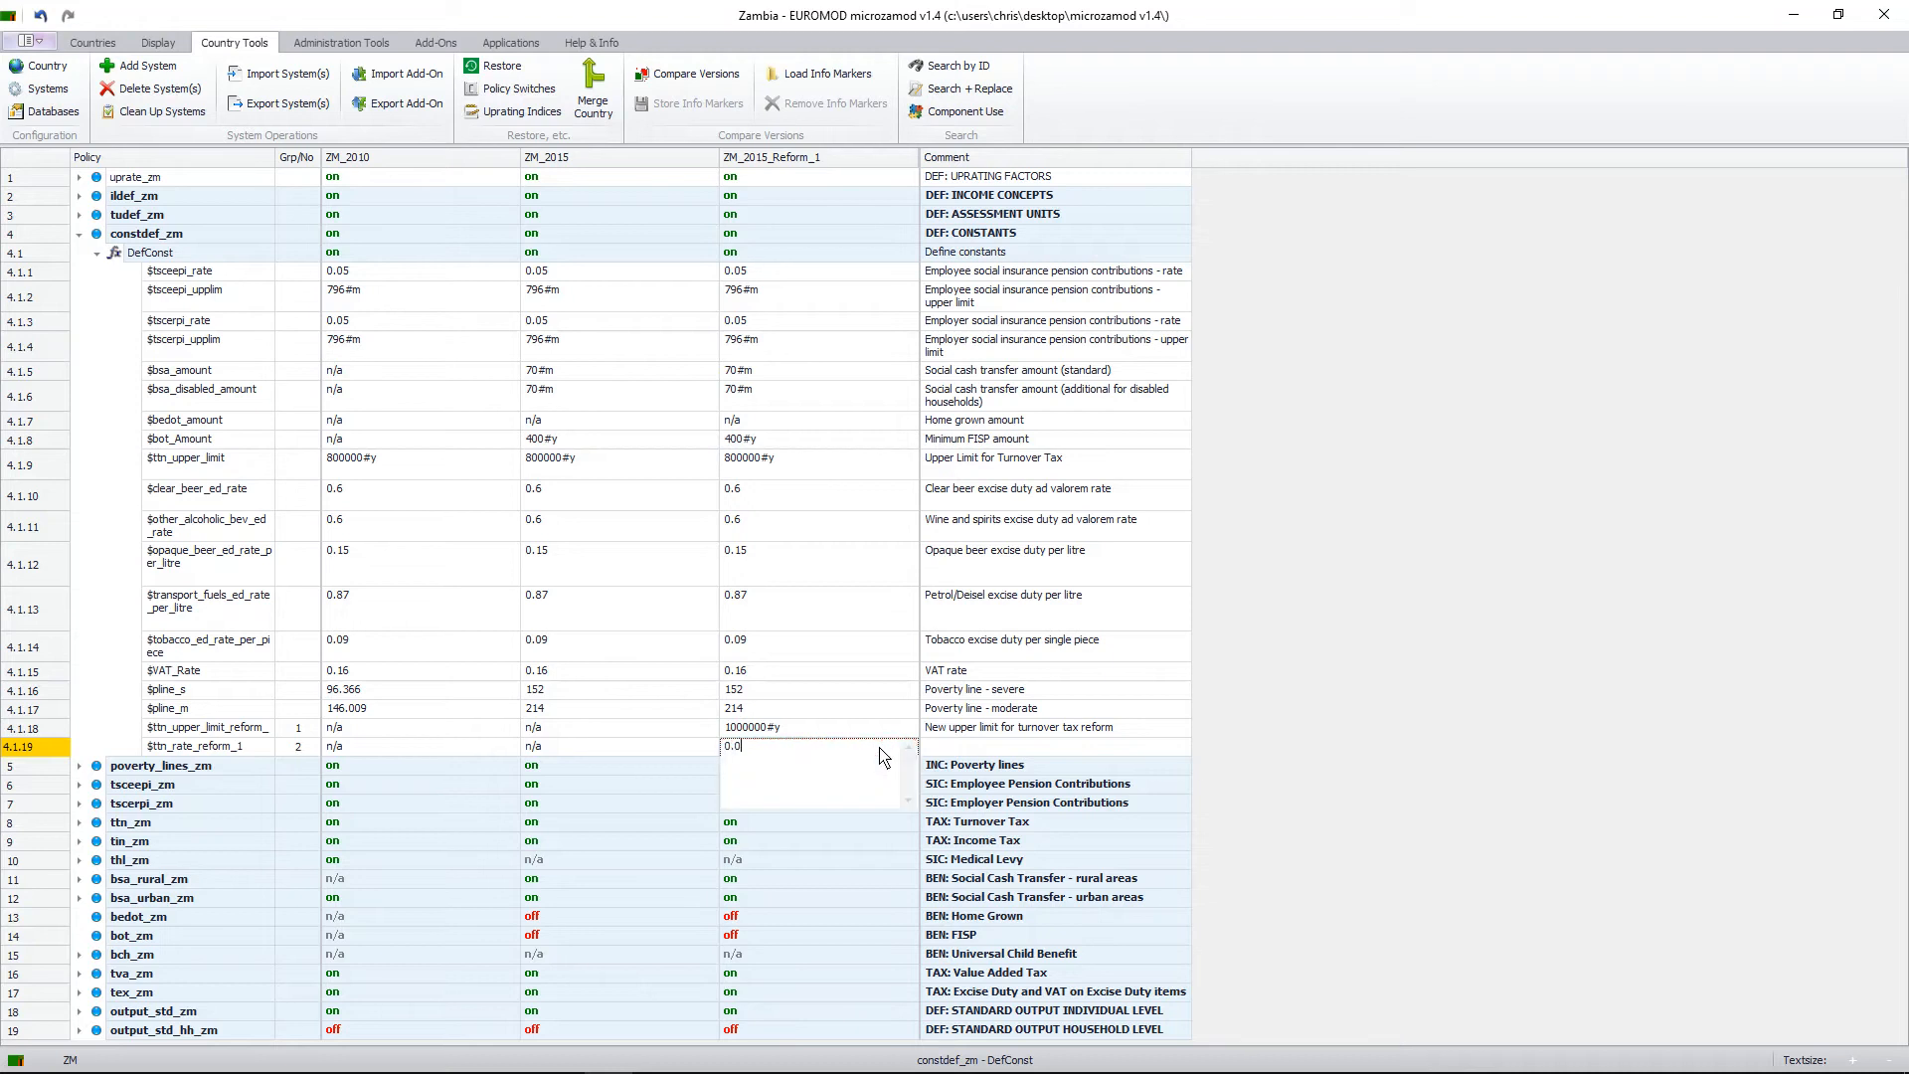
type("5")
left_click(1002, 749)
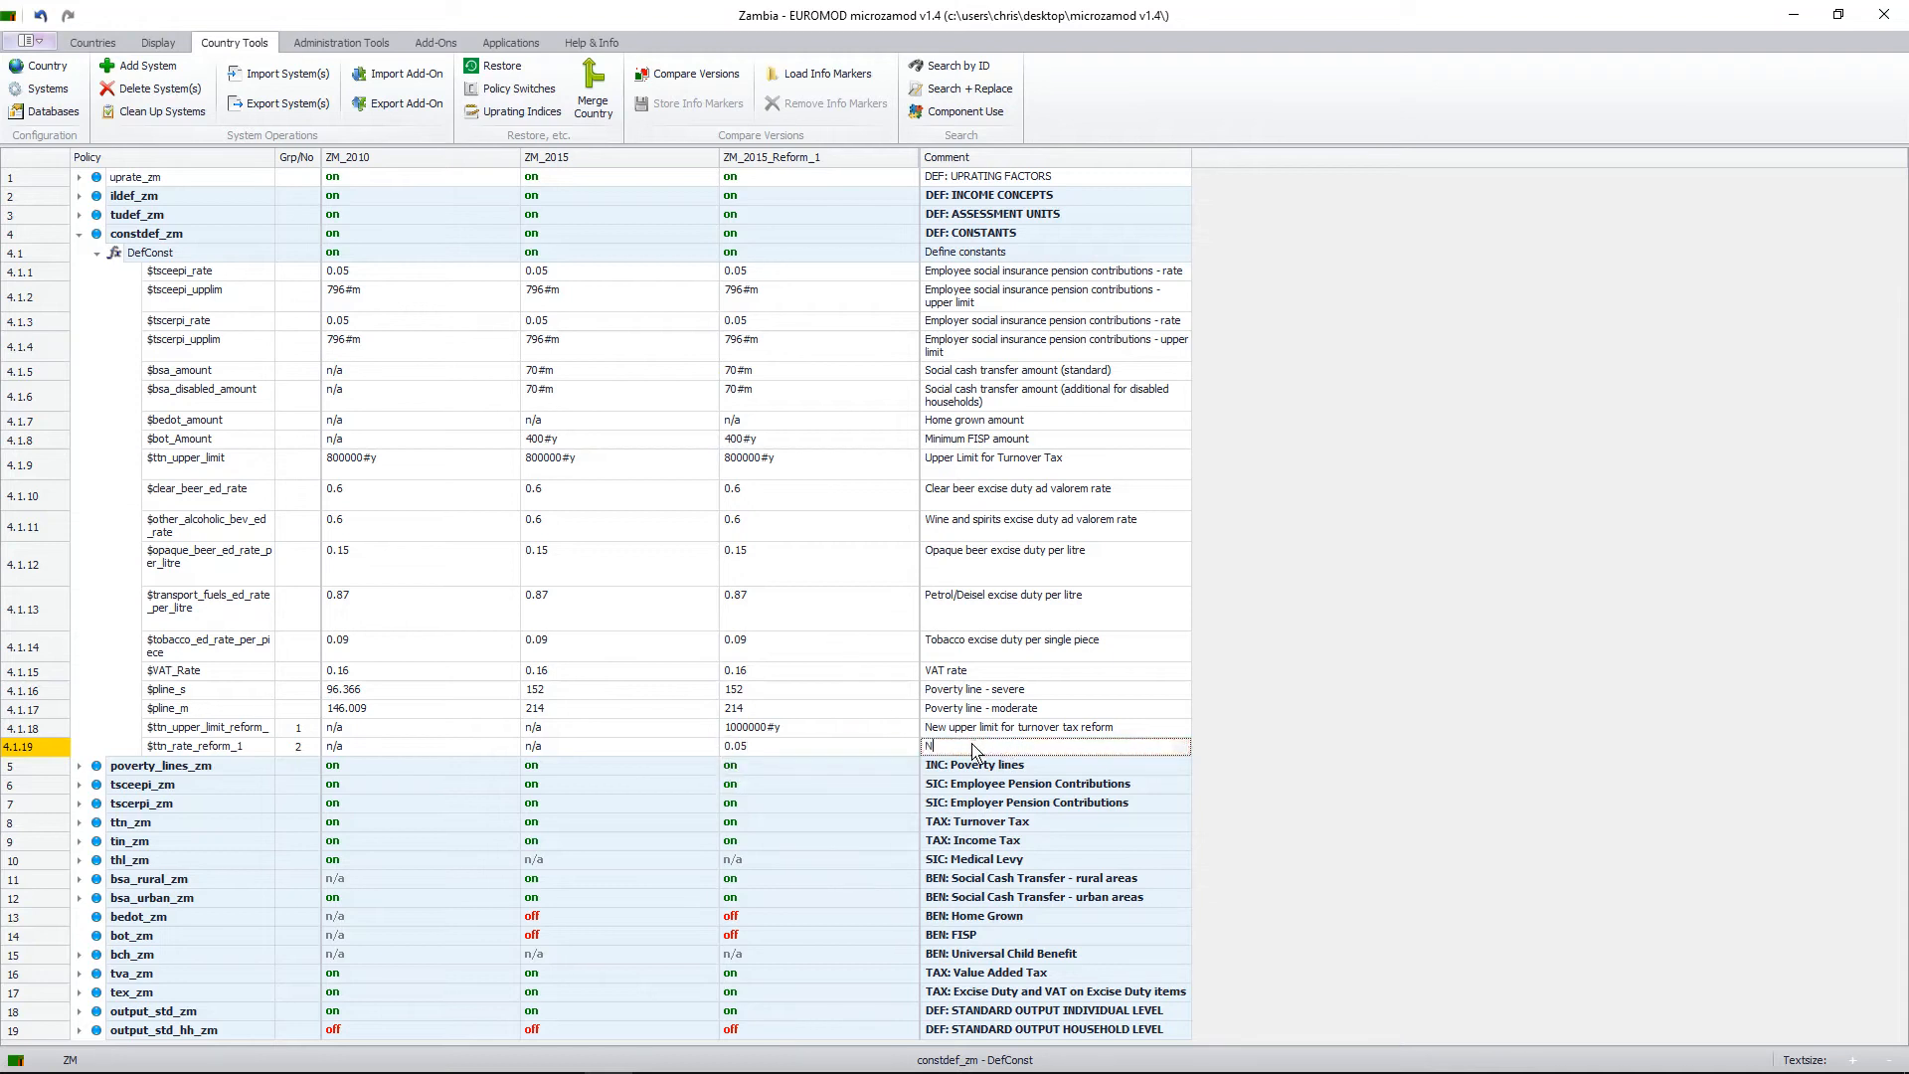
type("New ")
type("rate for t")
type("uro")
type("o")
type("ver ta")
type("x for reform 1")
Extend the comment of $ttn_upper_limit_reform_1 to "New upper limit for turnover tax reform 1".
left_click(1133, 730)
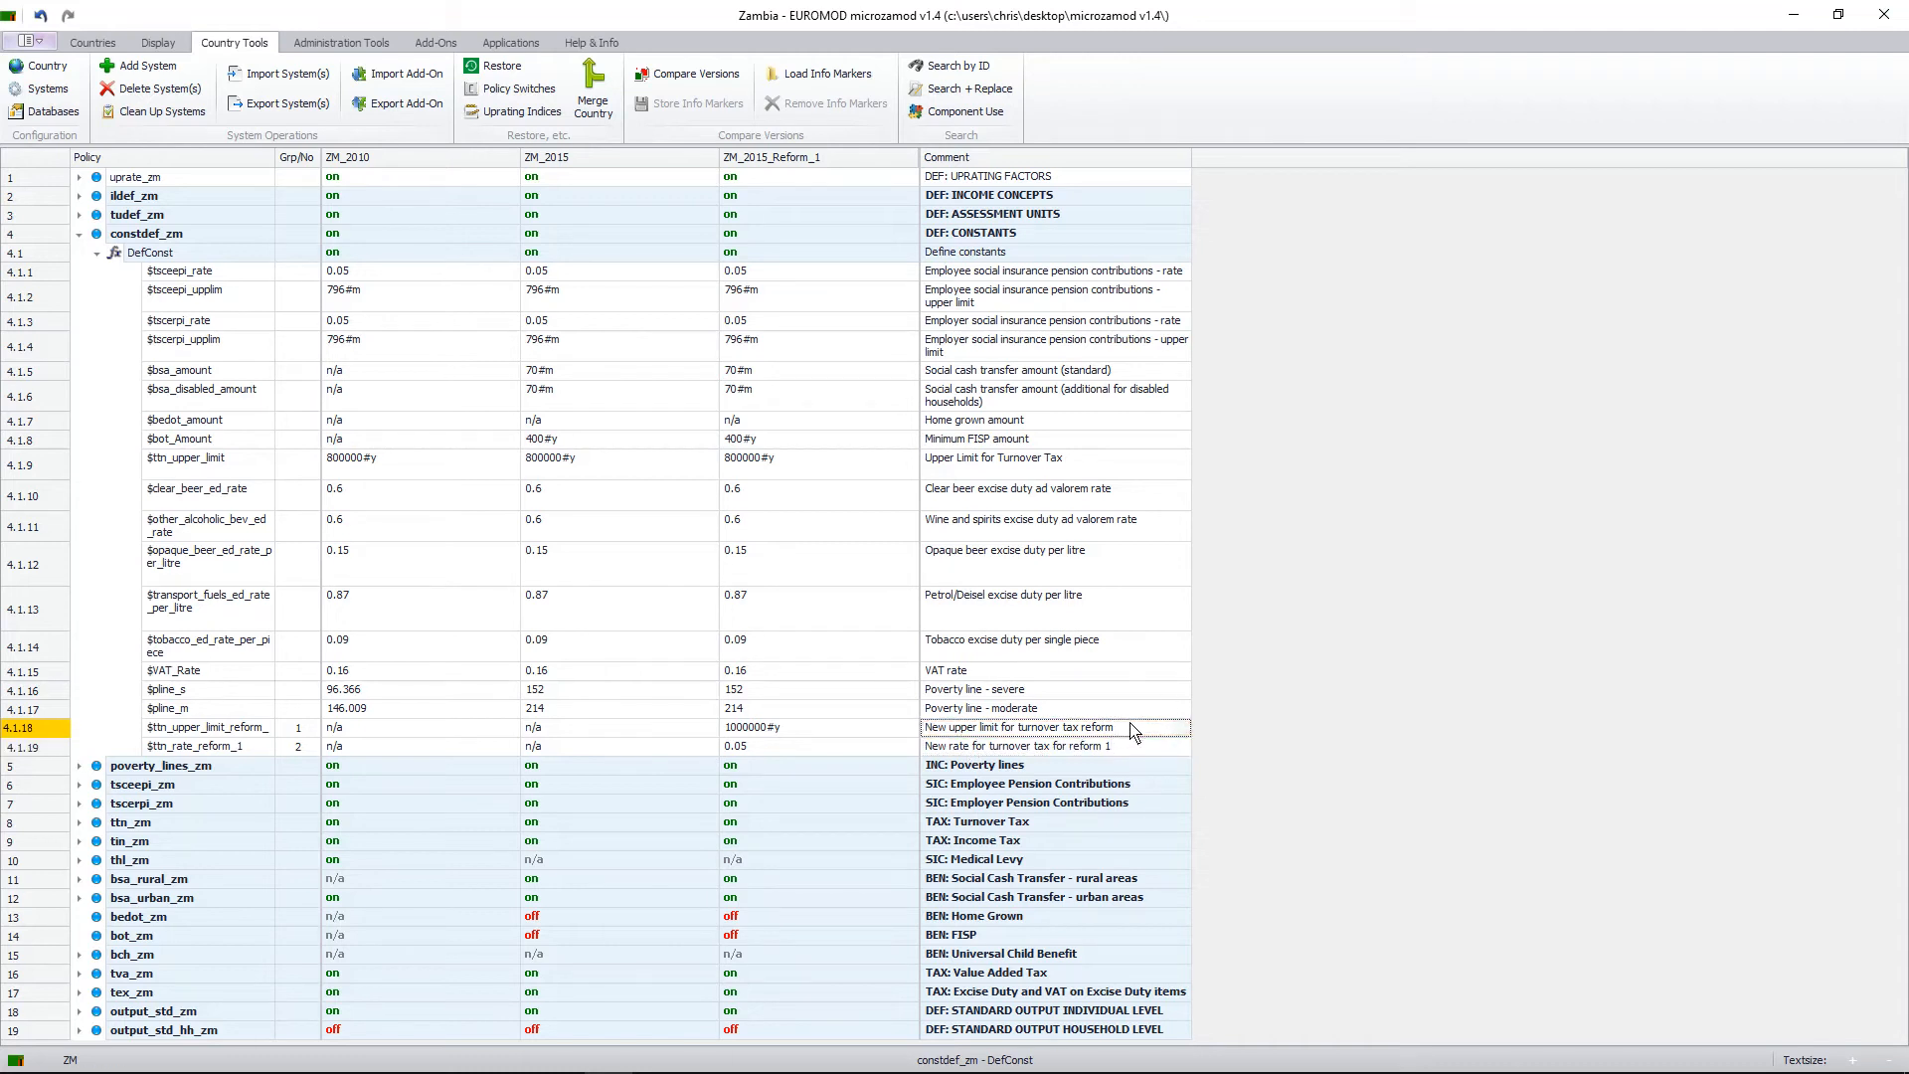
type("1")
left_click(1146, 748)
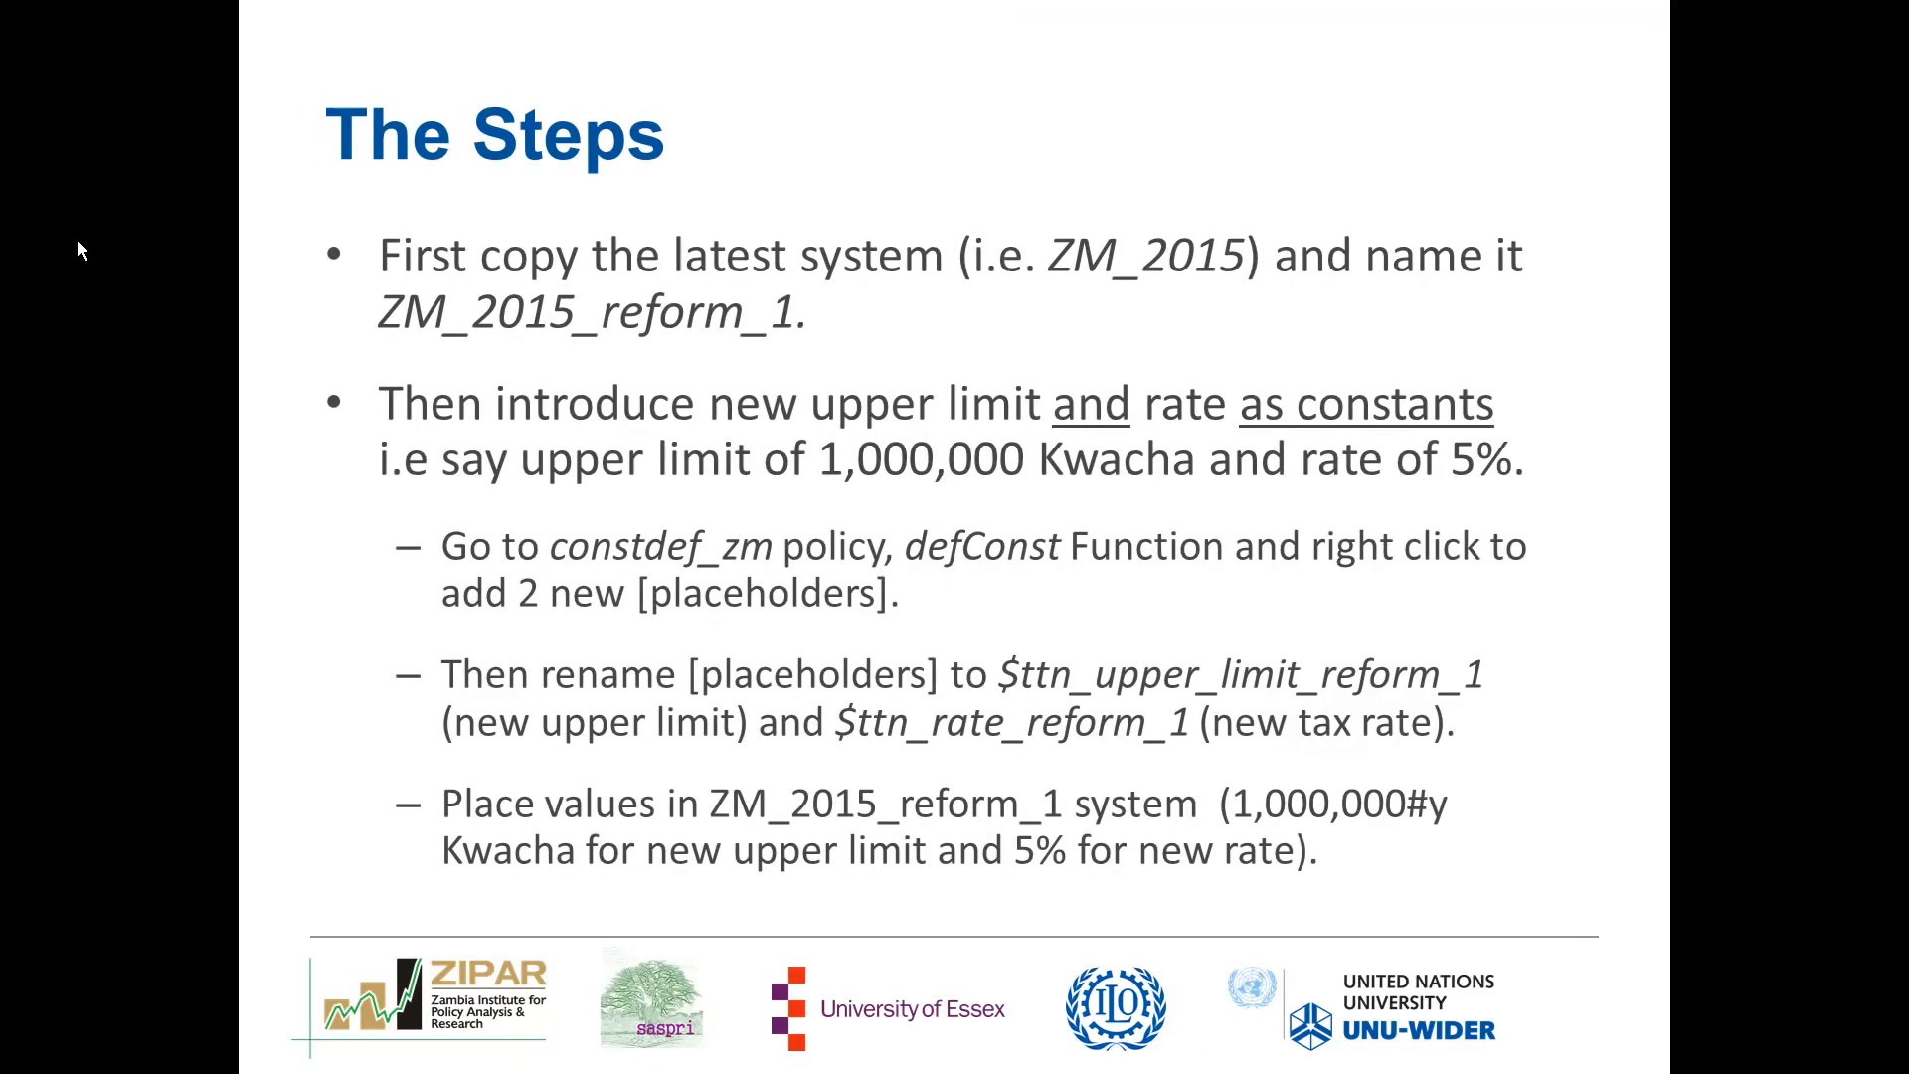
left_click(78, 240)
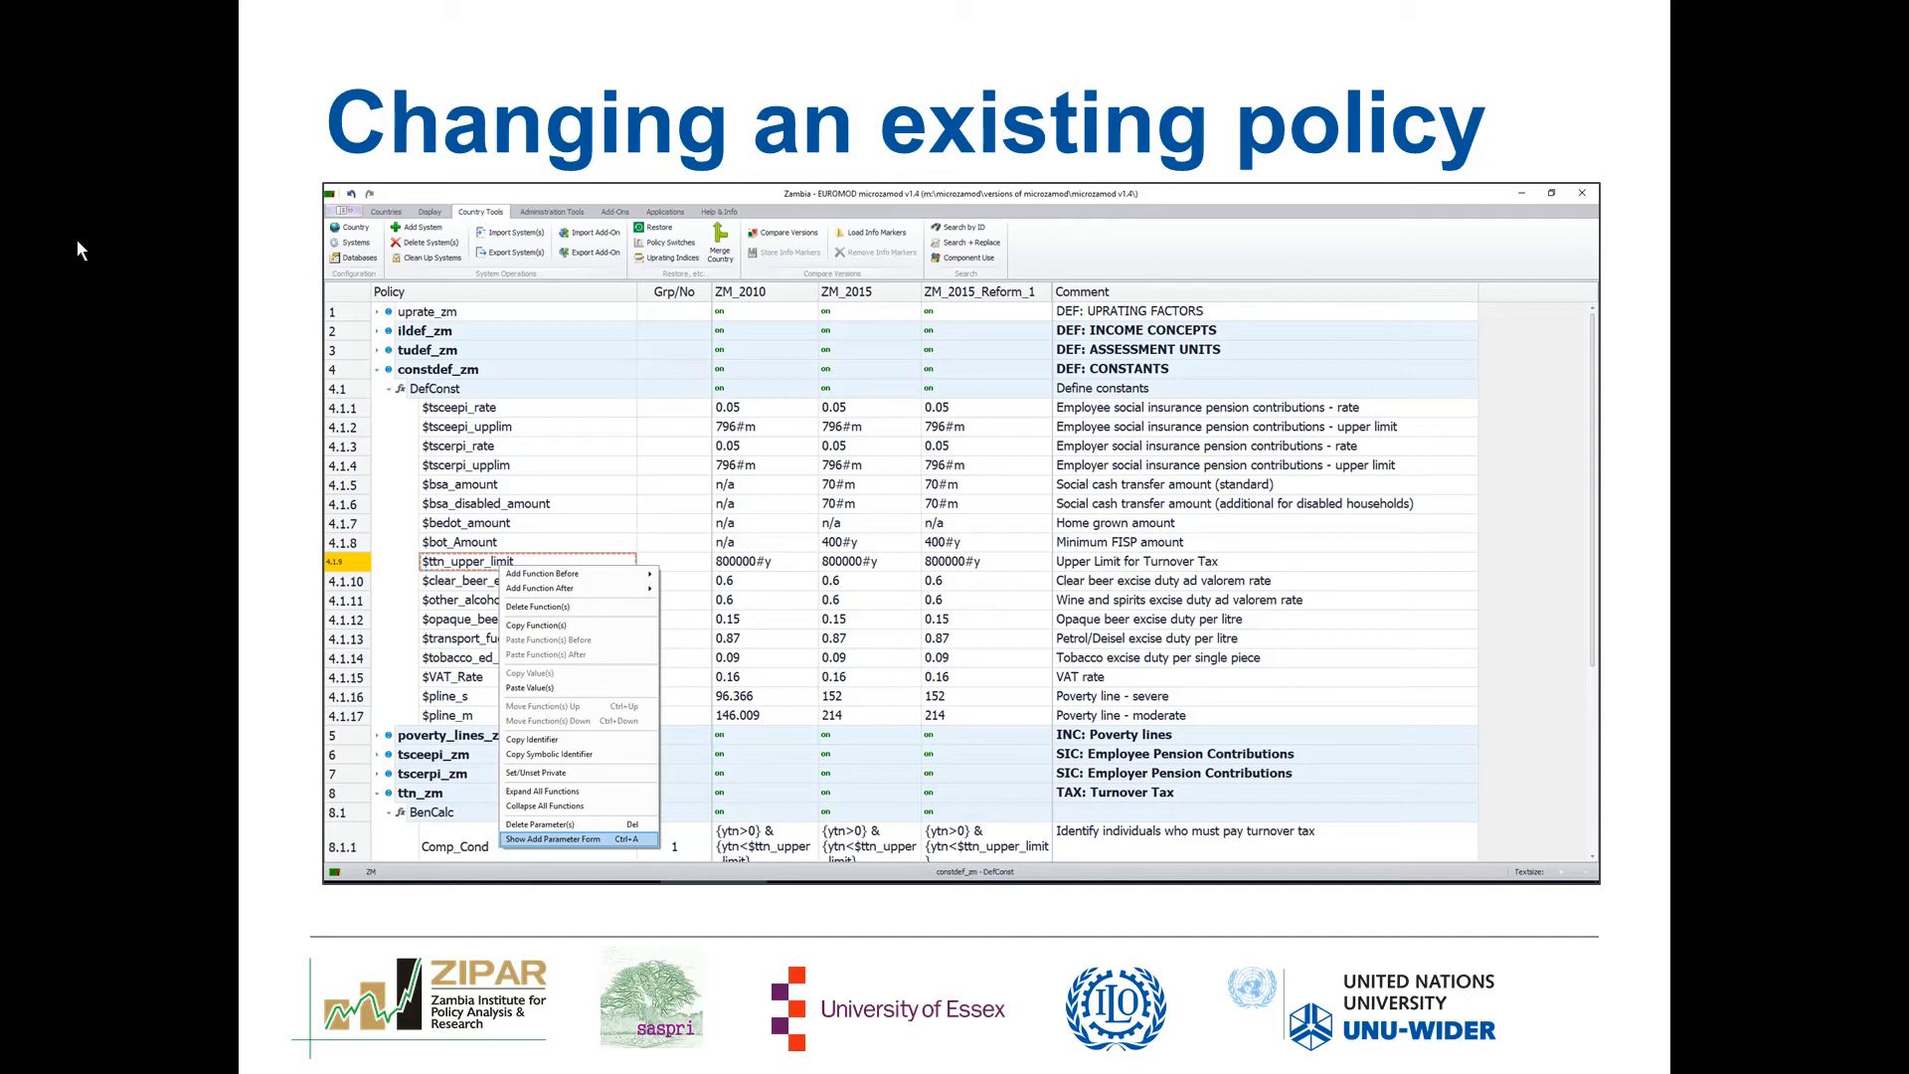
key("Right")
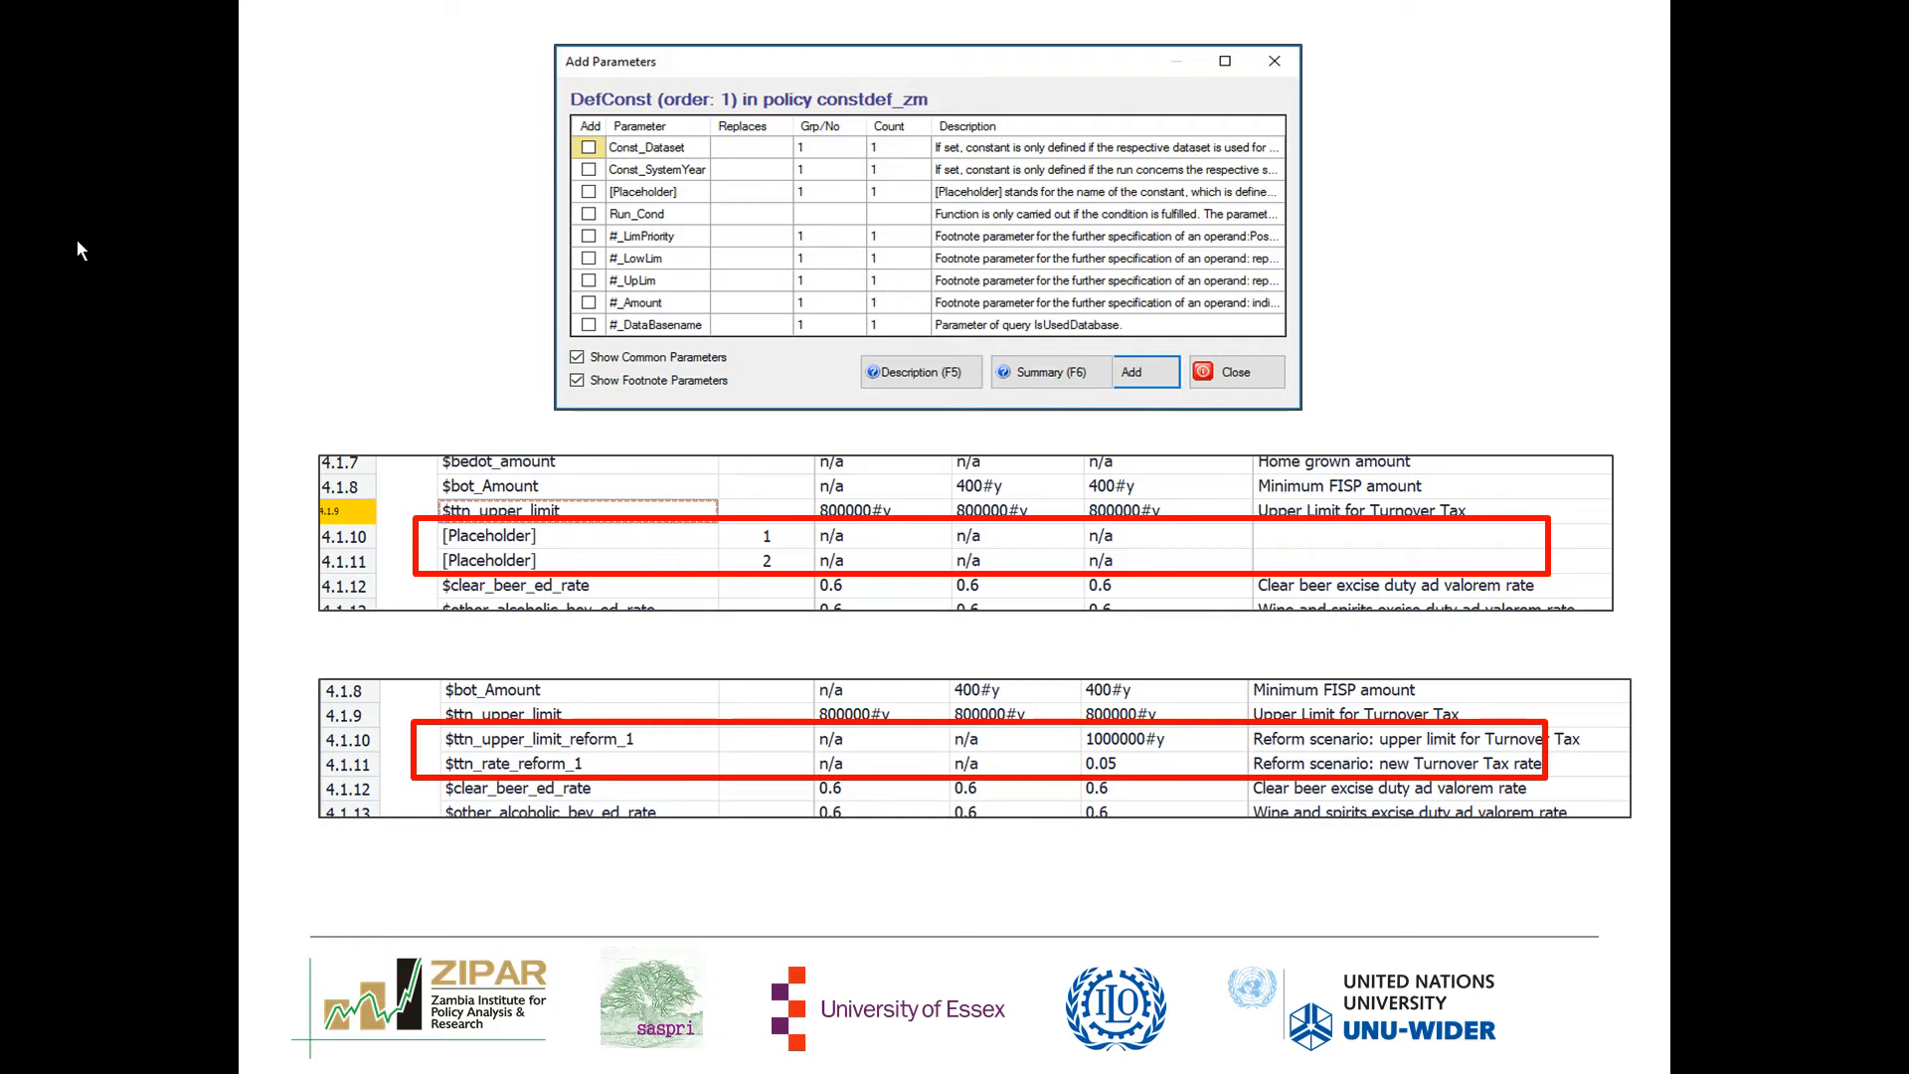
key("Right")
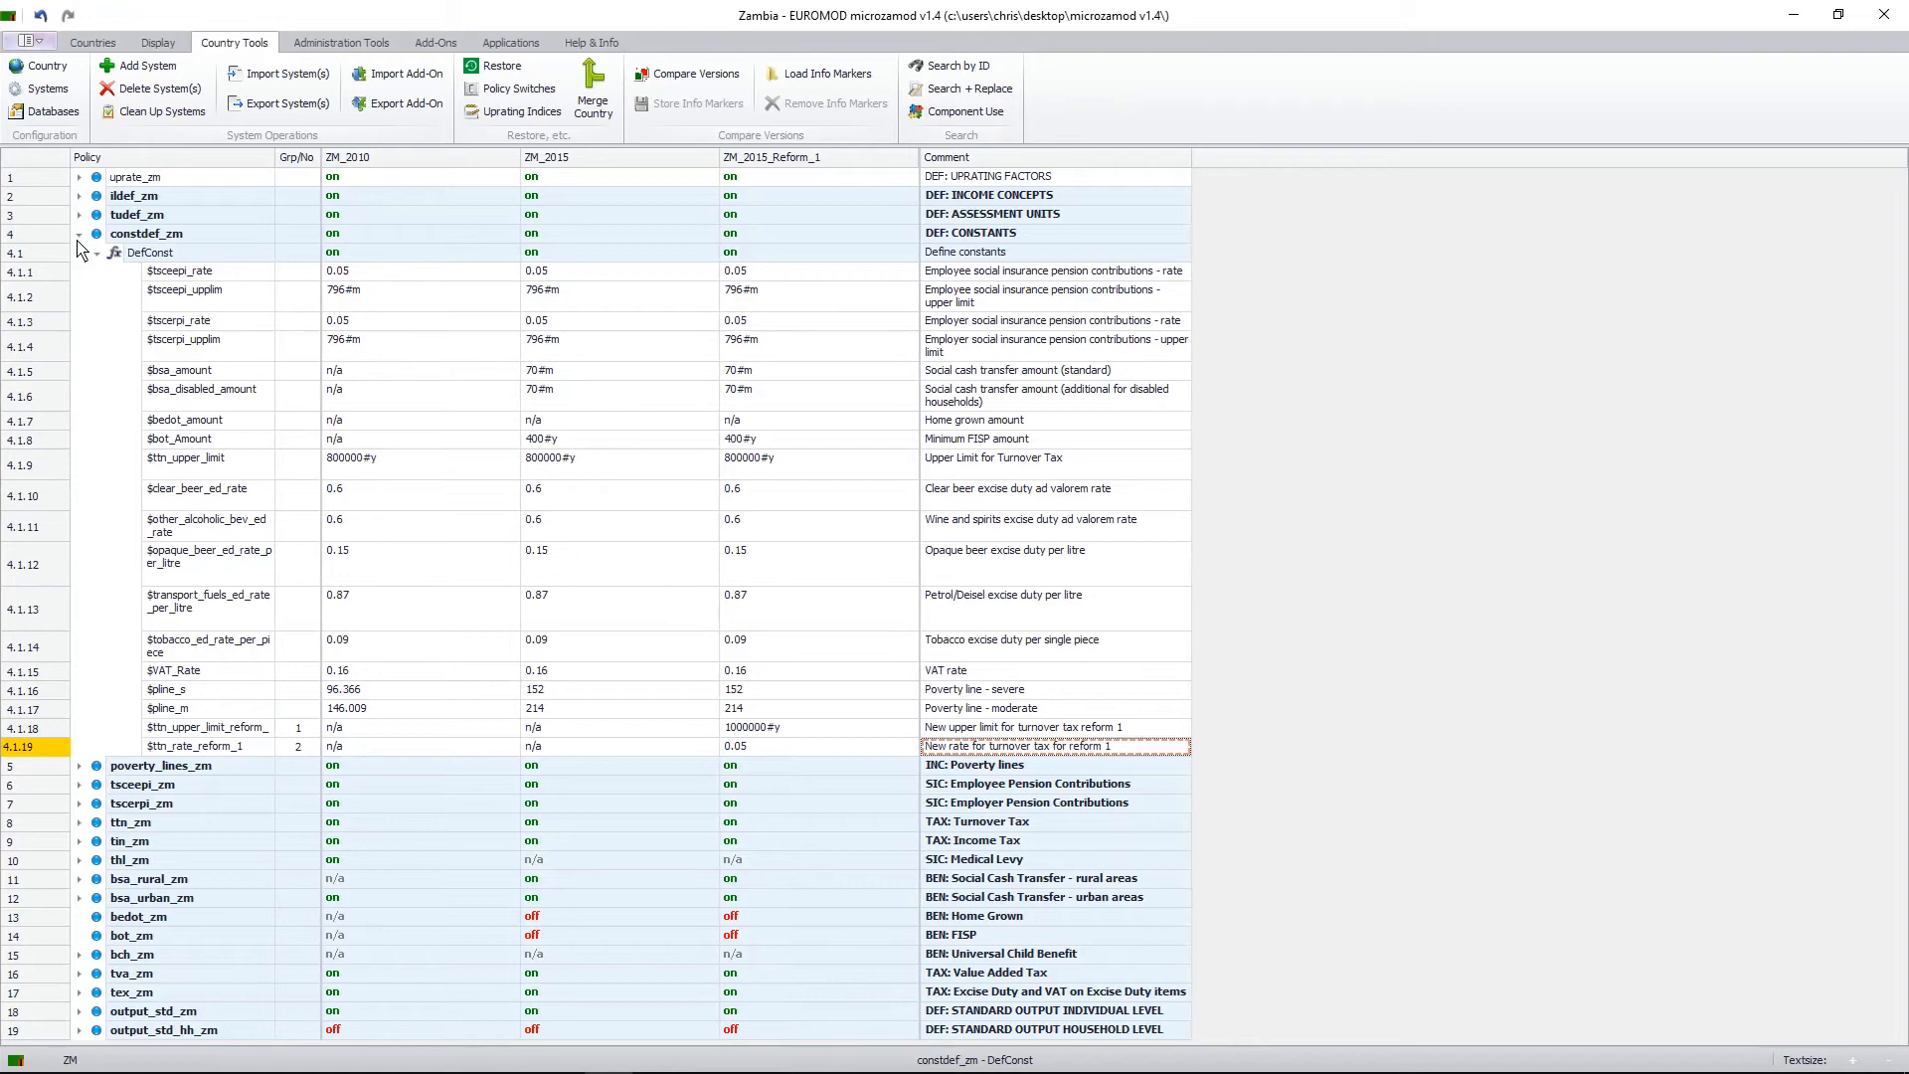
Collapse constdef_zm and expand the BenCalc function of ttn_zm to check its Comp_Cond condition for ZM_2015_Reform_1.
left_click(97, 254)
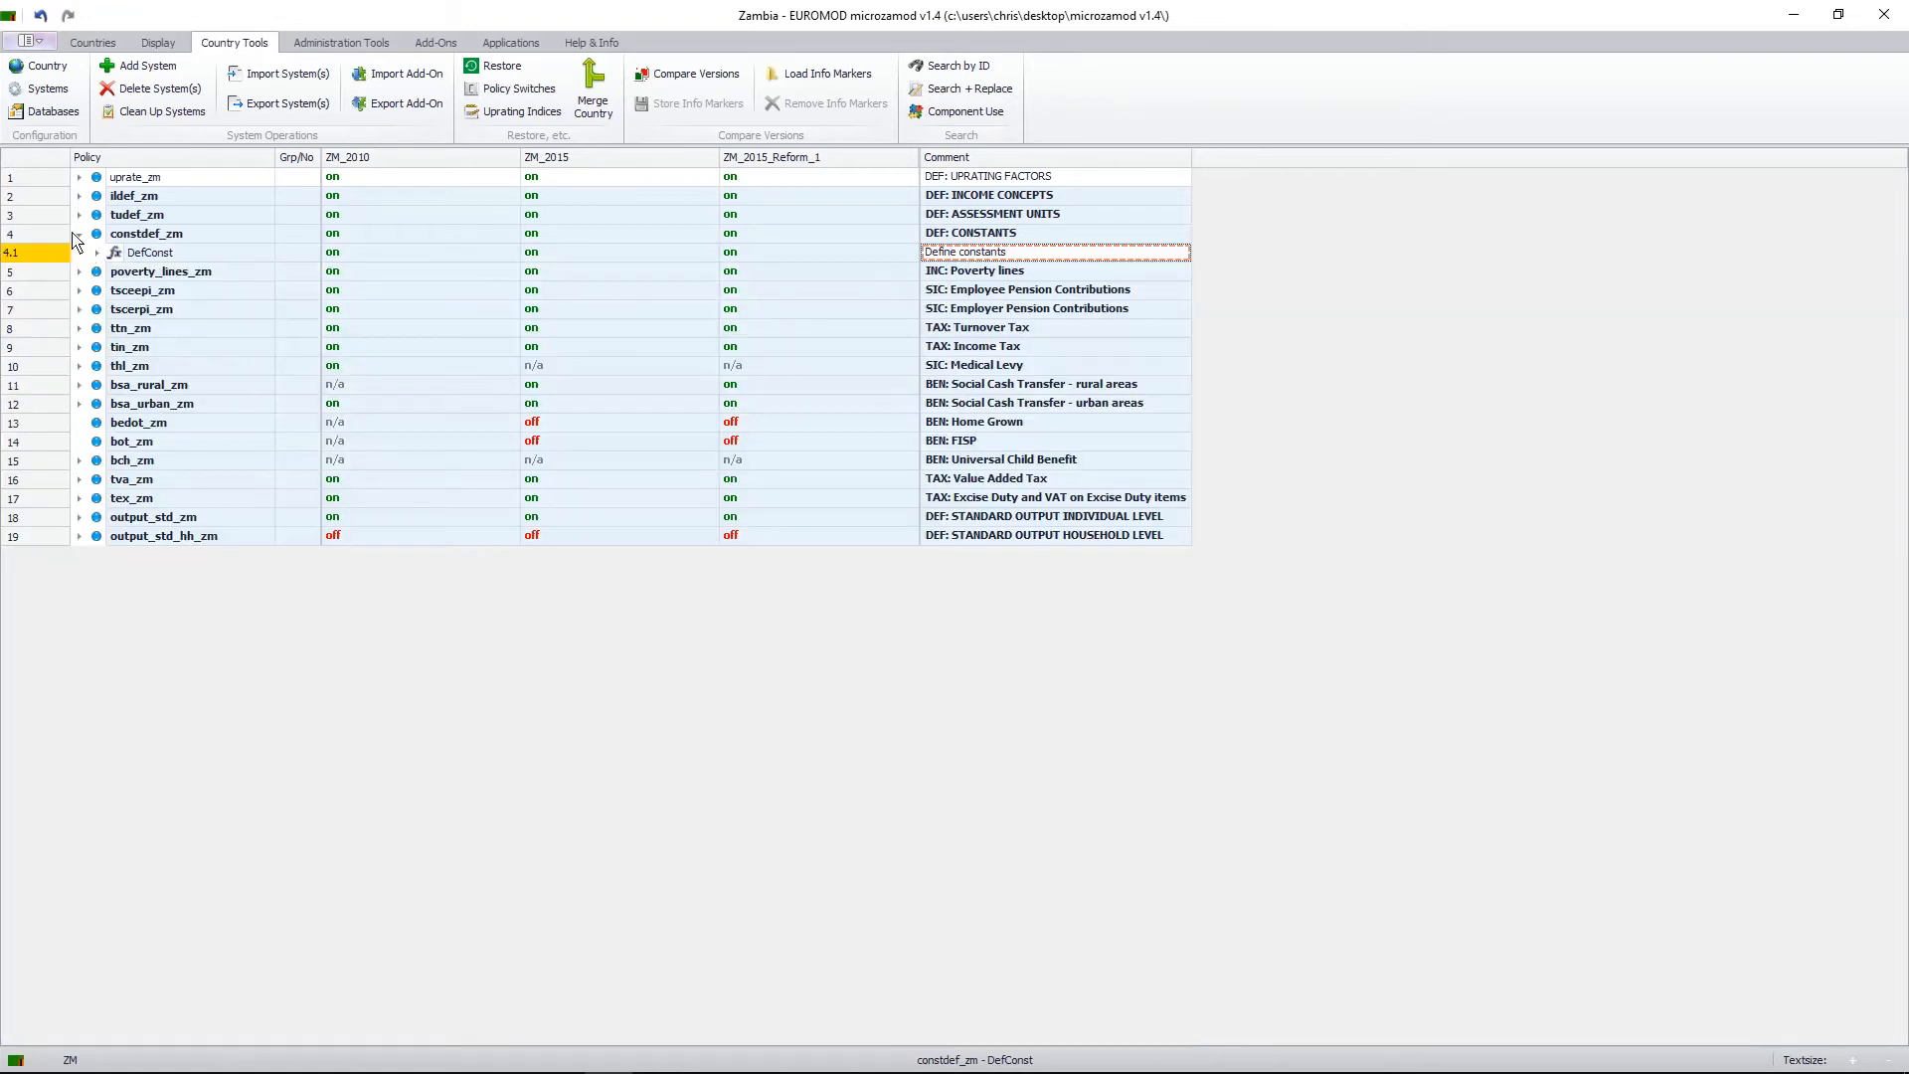
left_click(80, 234)
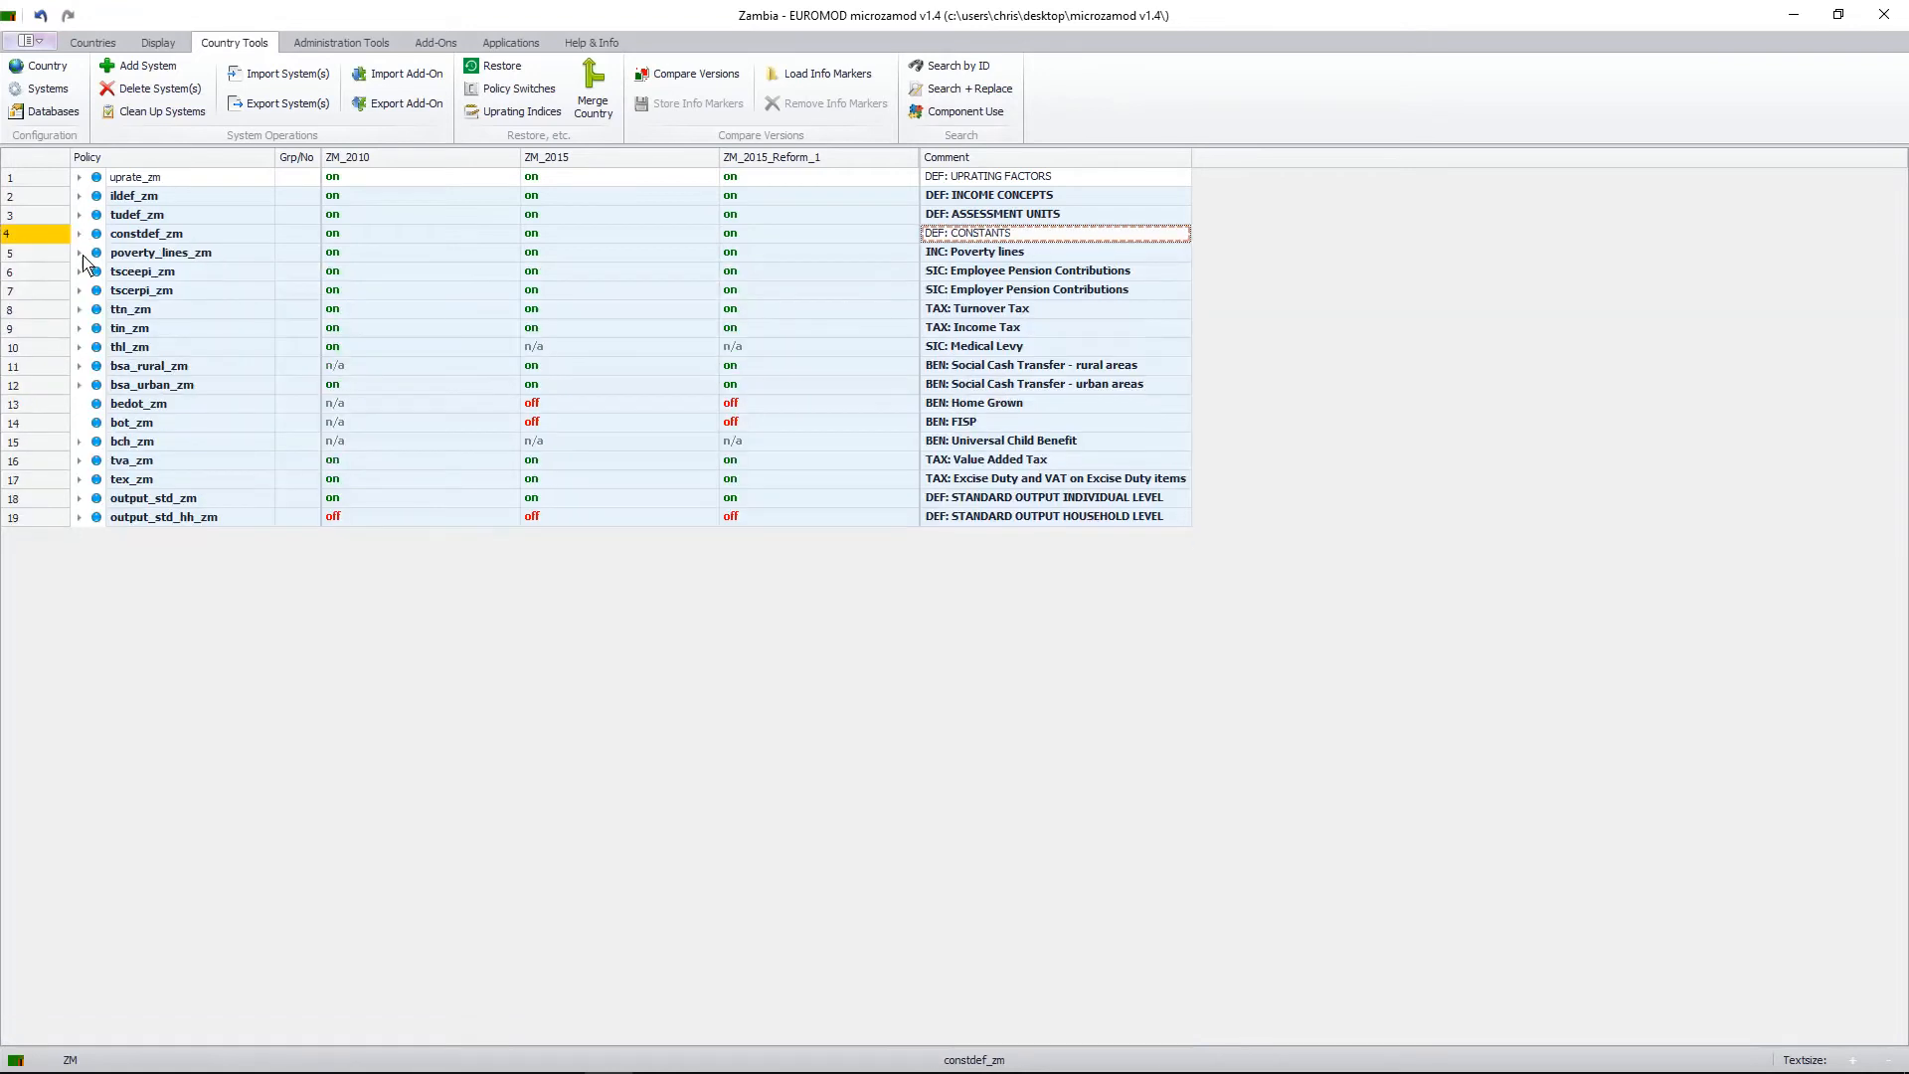
left_click(79, 311)
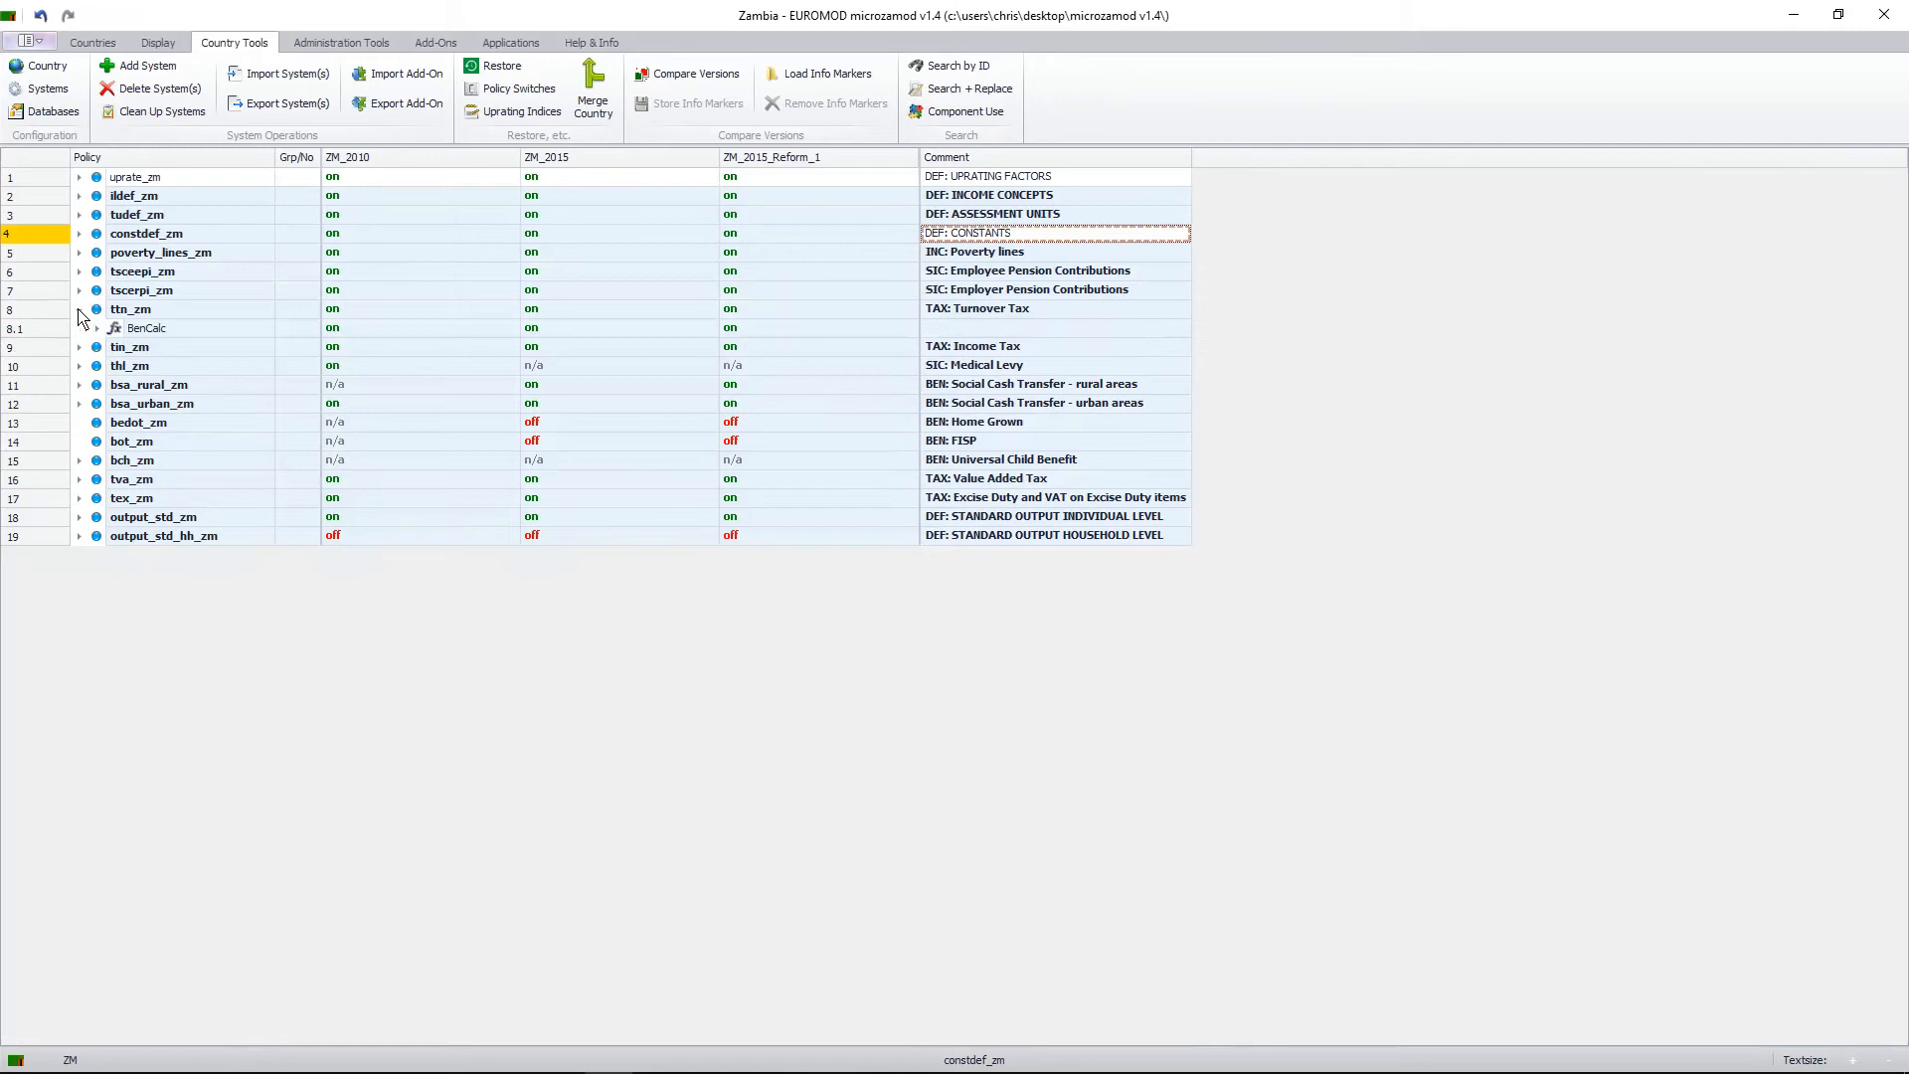
left_click(98, 329)
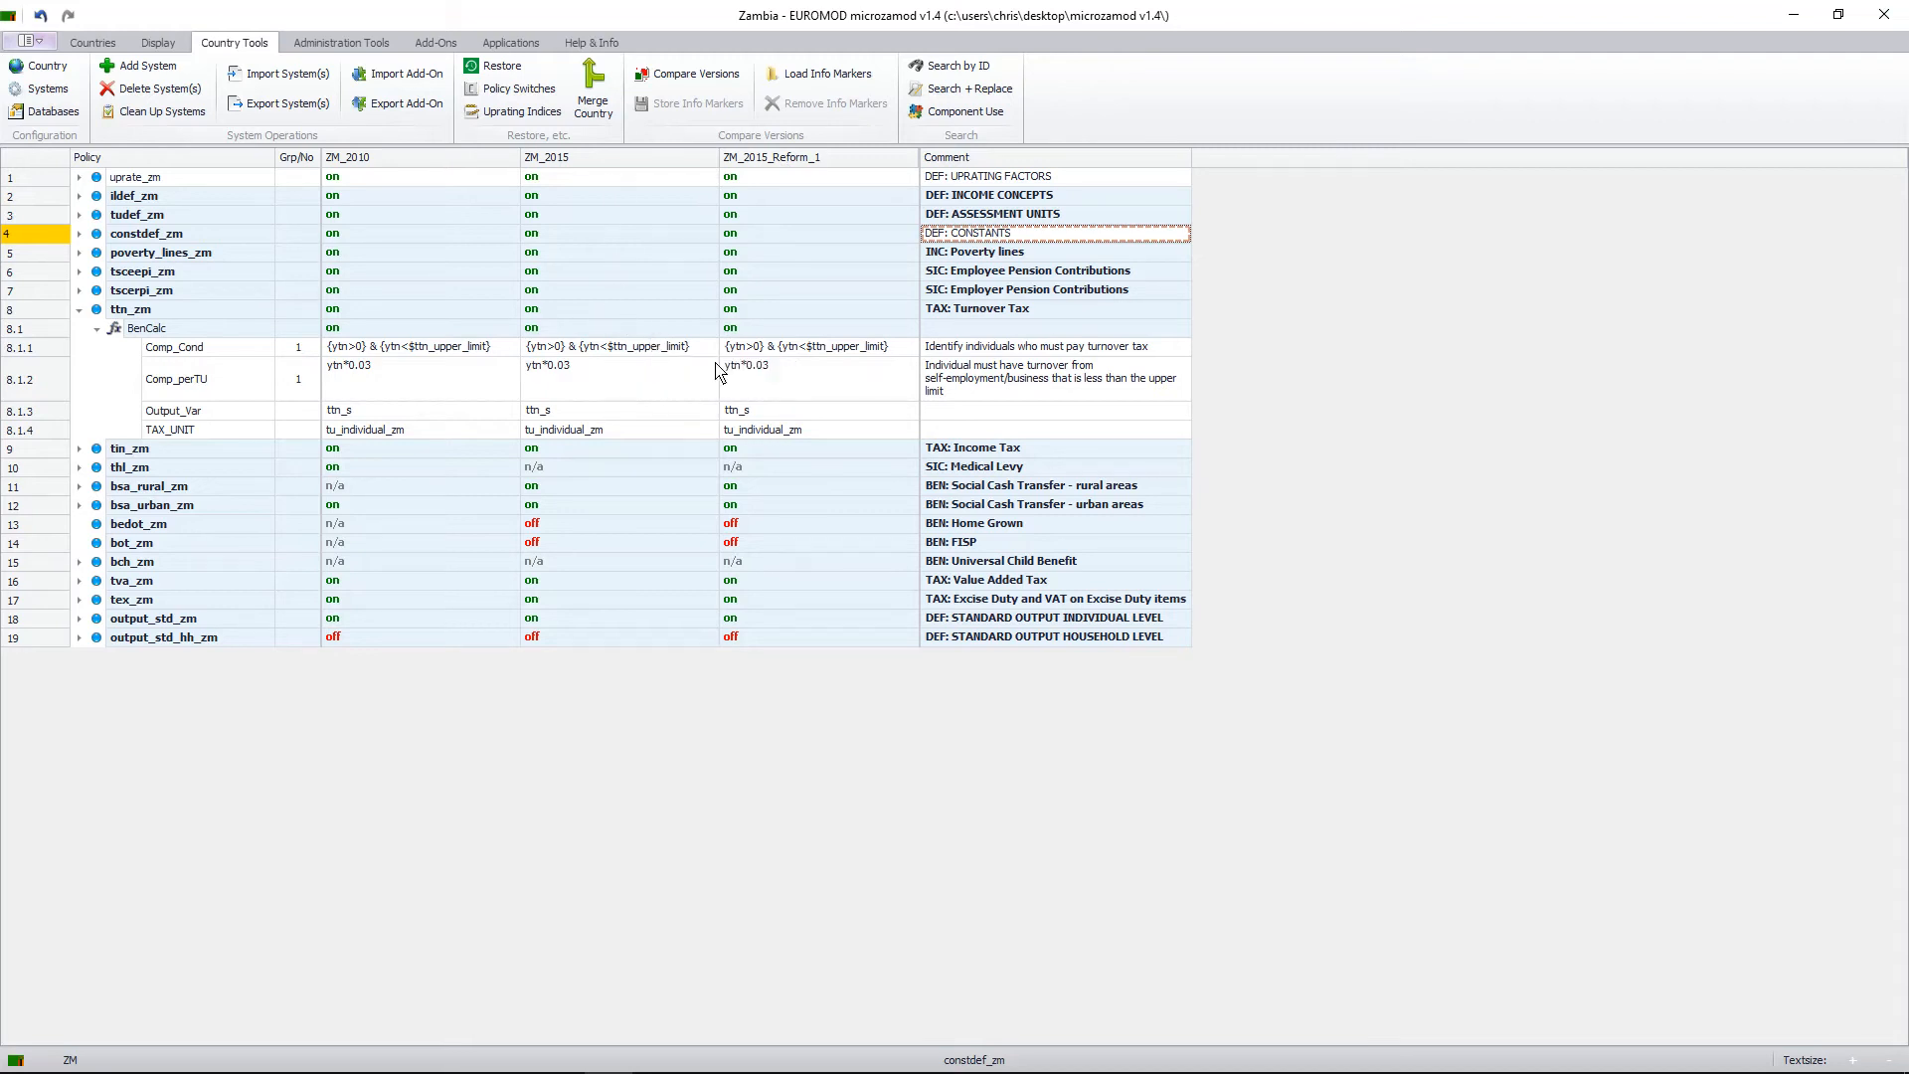
mouse_move(850, 358)
mouse_move(744, 350)
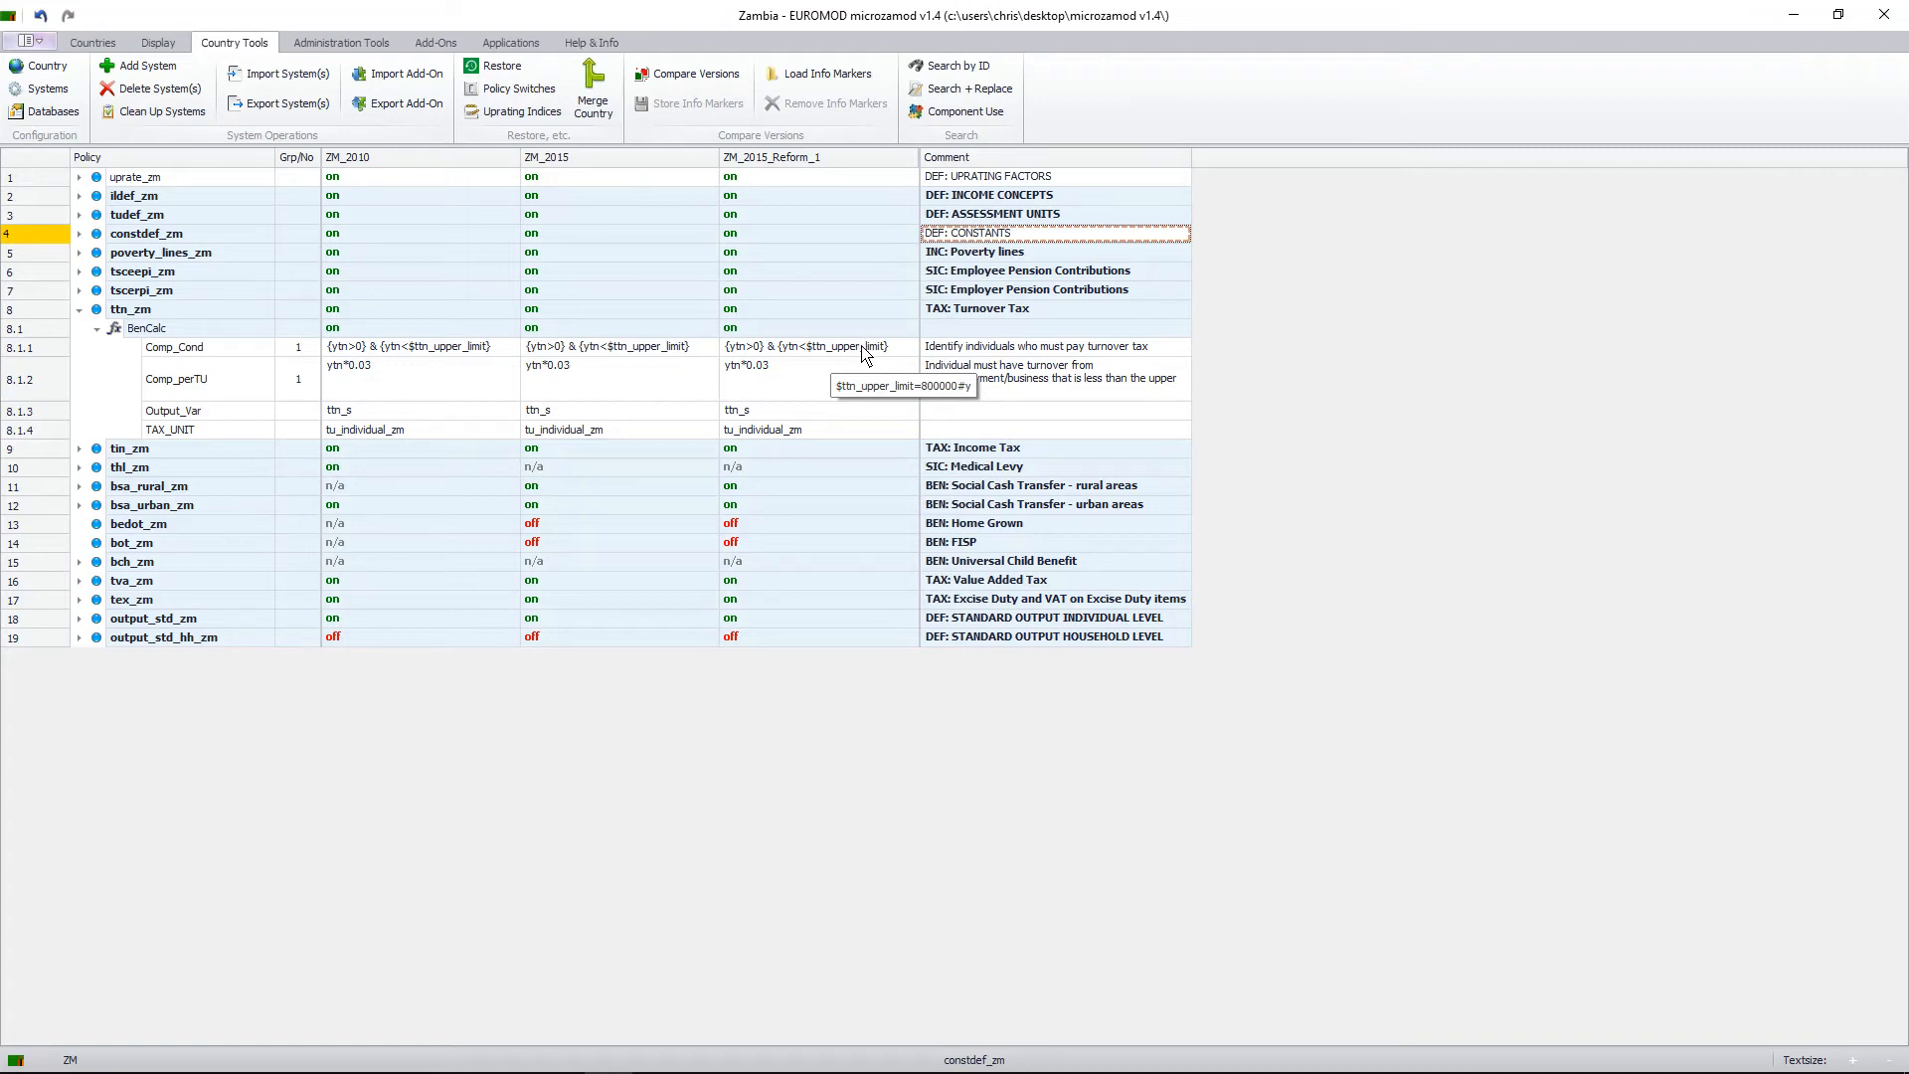
Replace the upper limit constant in the ttn_zm Comp_Cond condition for ZM_2015_Reform_1 with $ttn_upper_limit_reform_1.
left_click(878, 350)
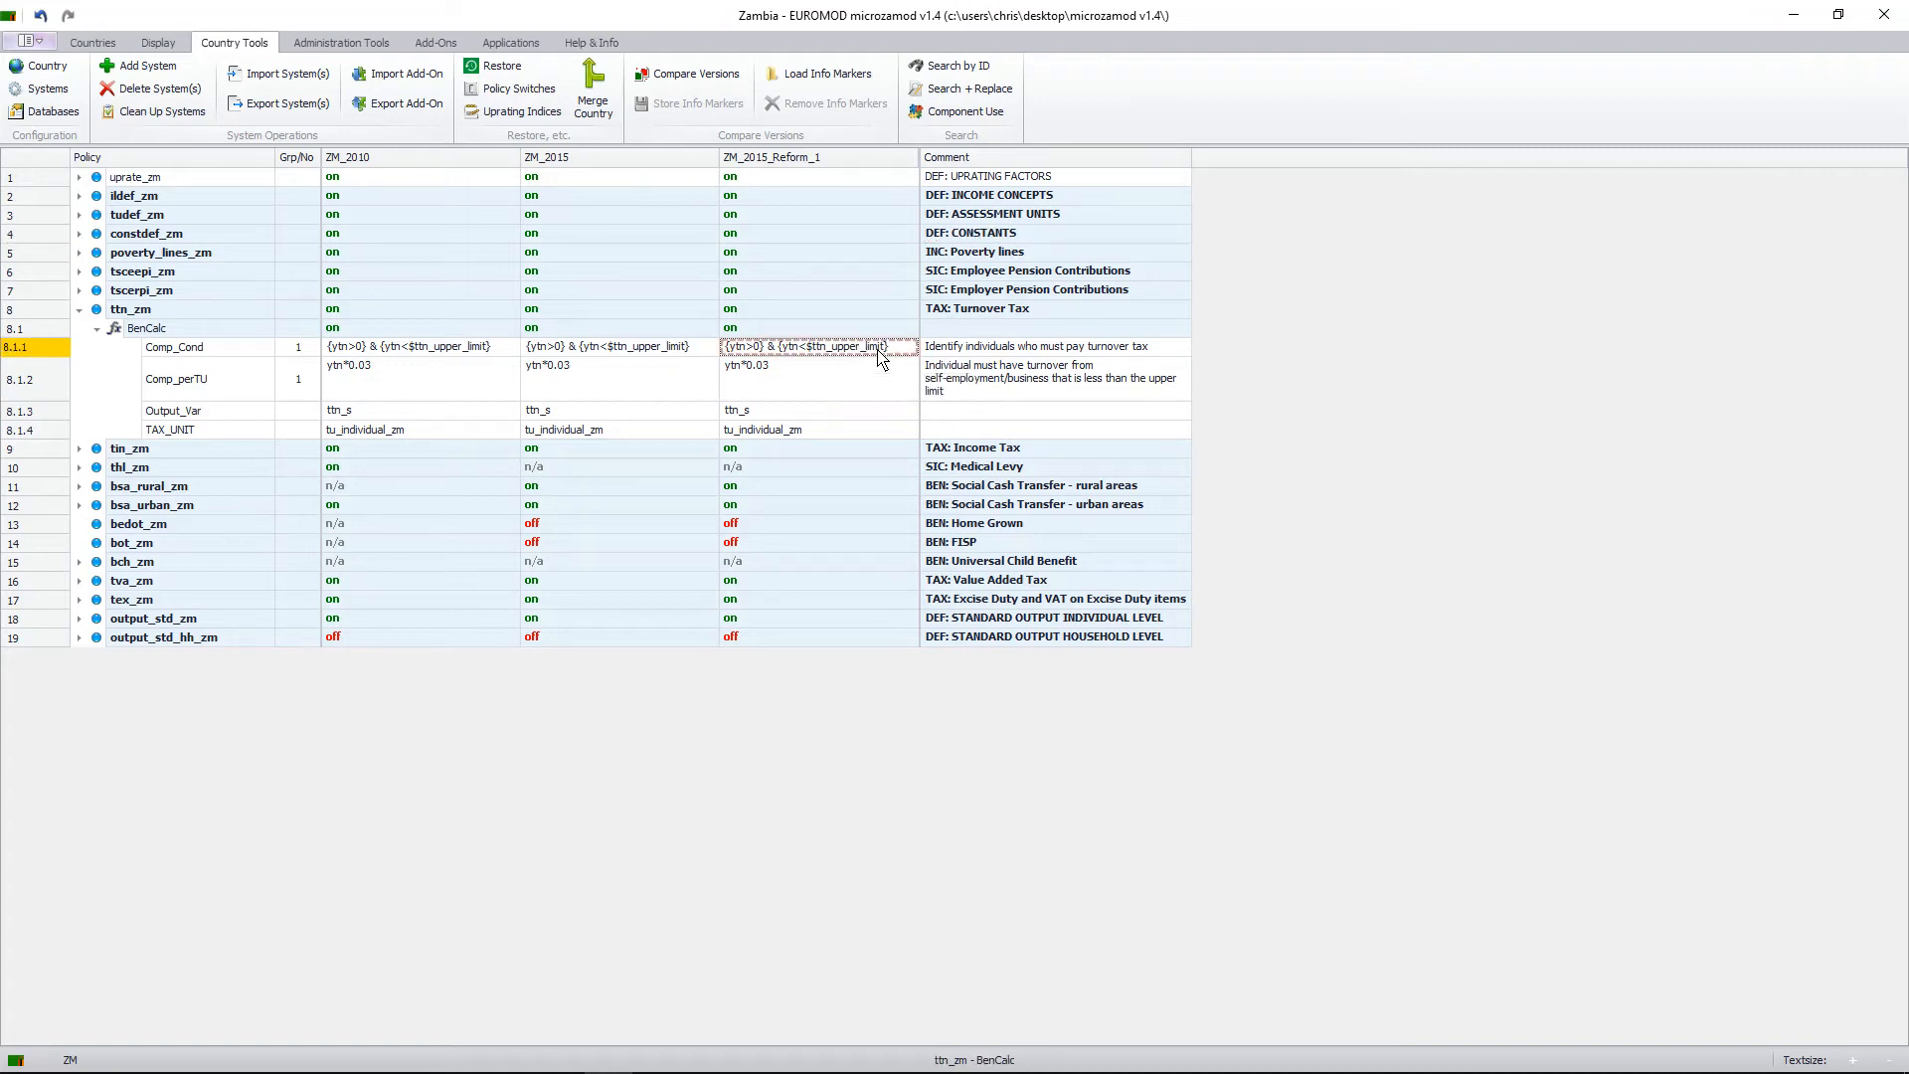
left_click(879, 350)
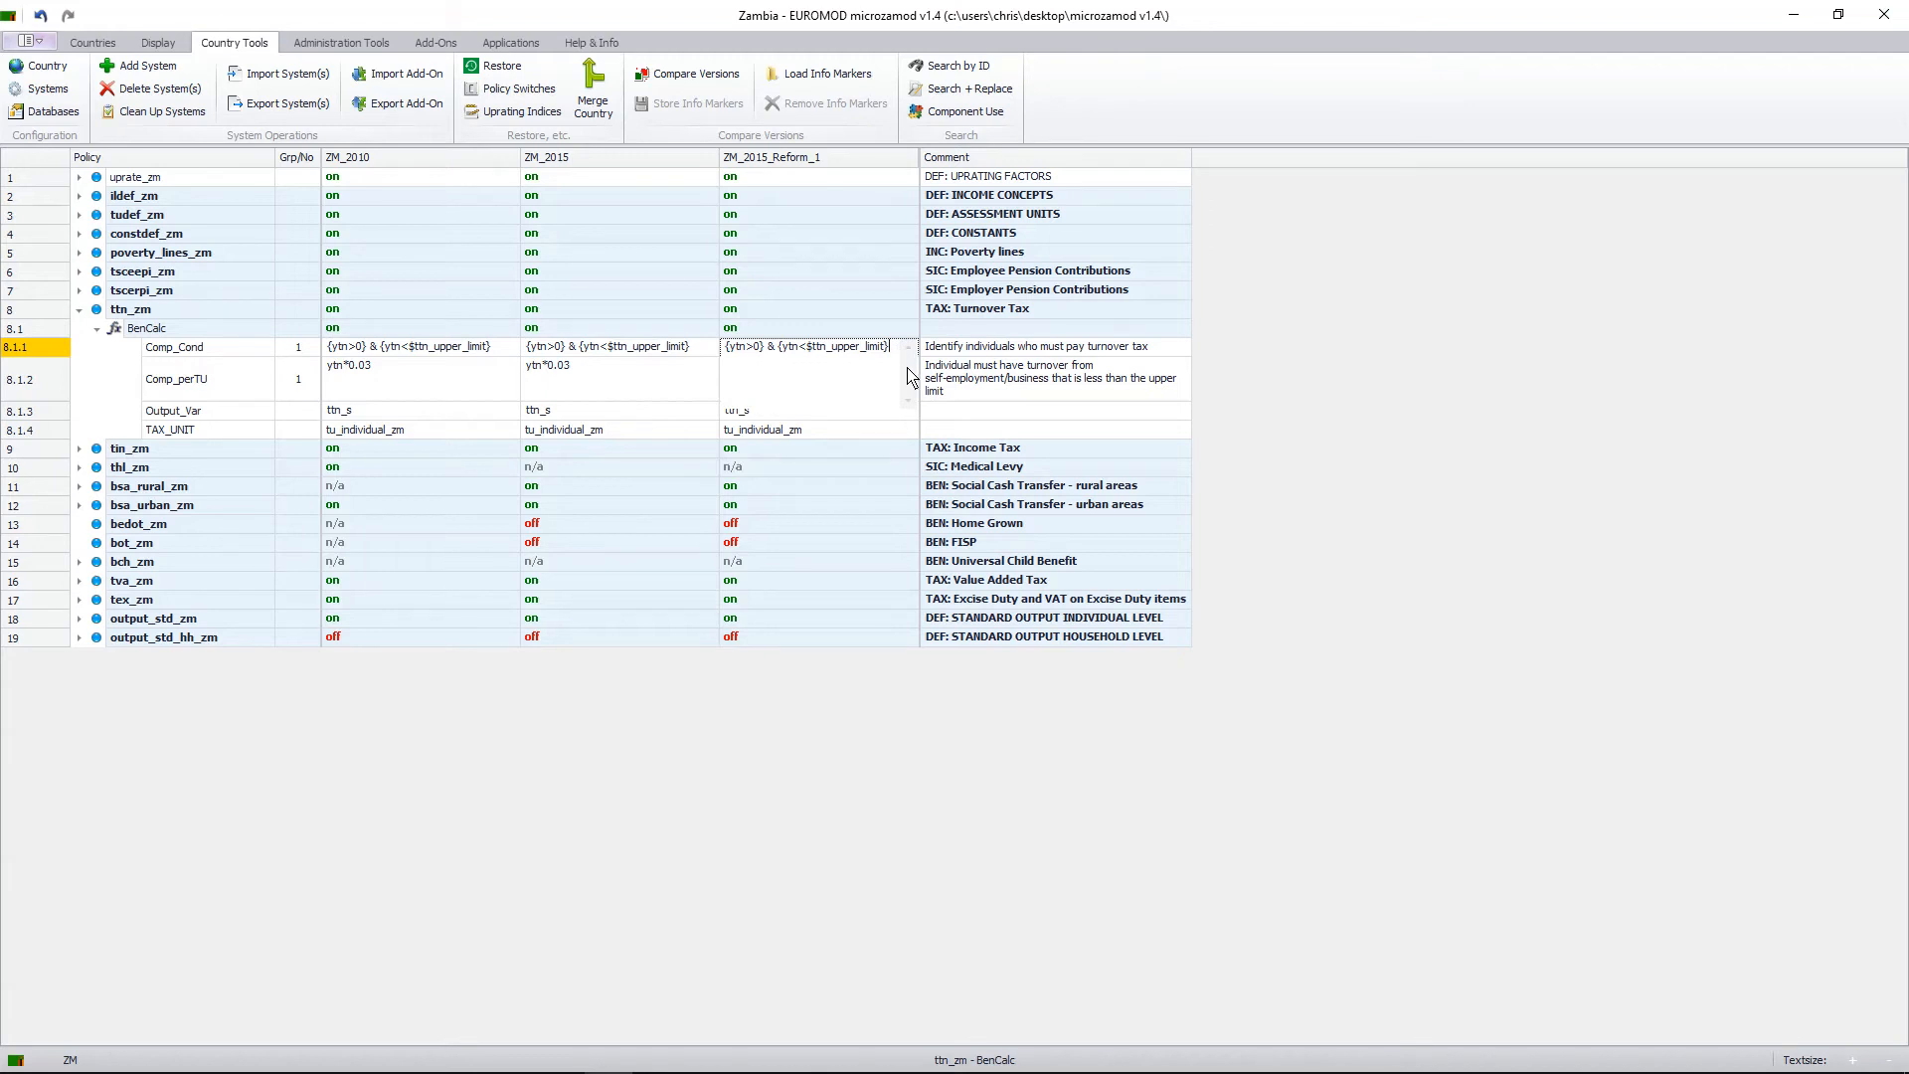
key("BackSpace")
key("BackSpace")
key("BackSpace")
key("BackSpace")
key("BackSpace")
key("BackSpace")
key("BackSpace")
key("BackSpace")
key("BackSpace")
key("BackSpace")
key("BackSpace")
key("BackSpace")
key("BackSpace")
key("BackSpace")
type("$")
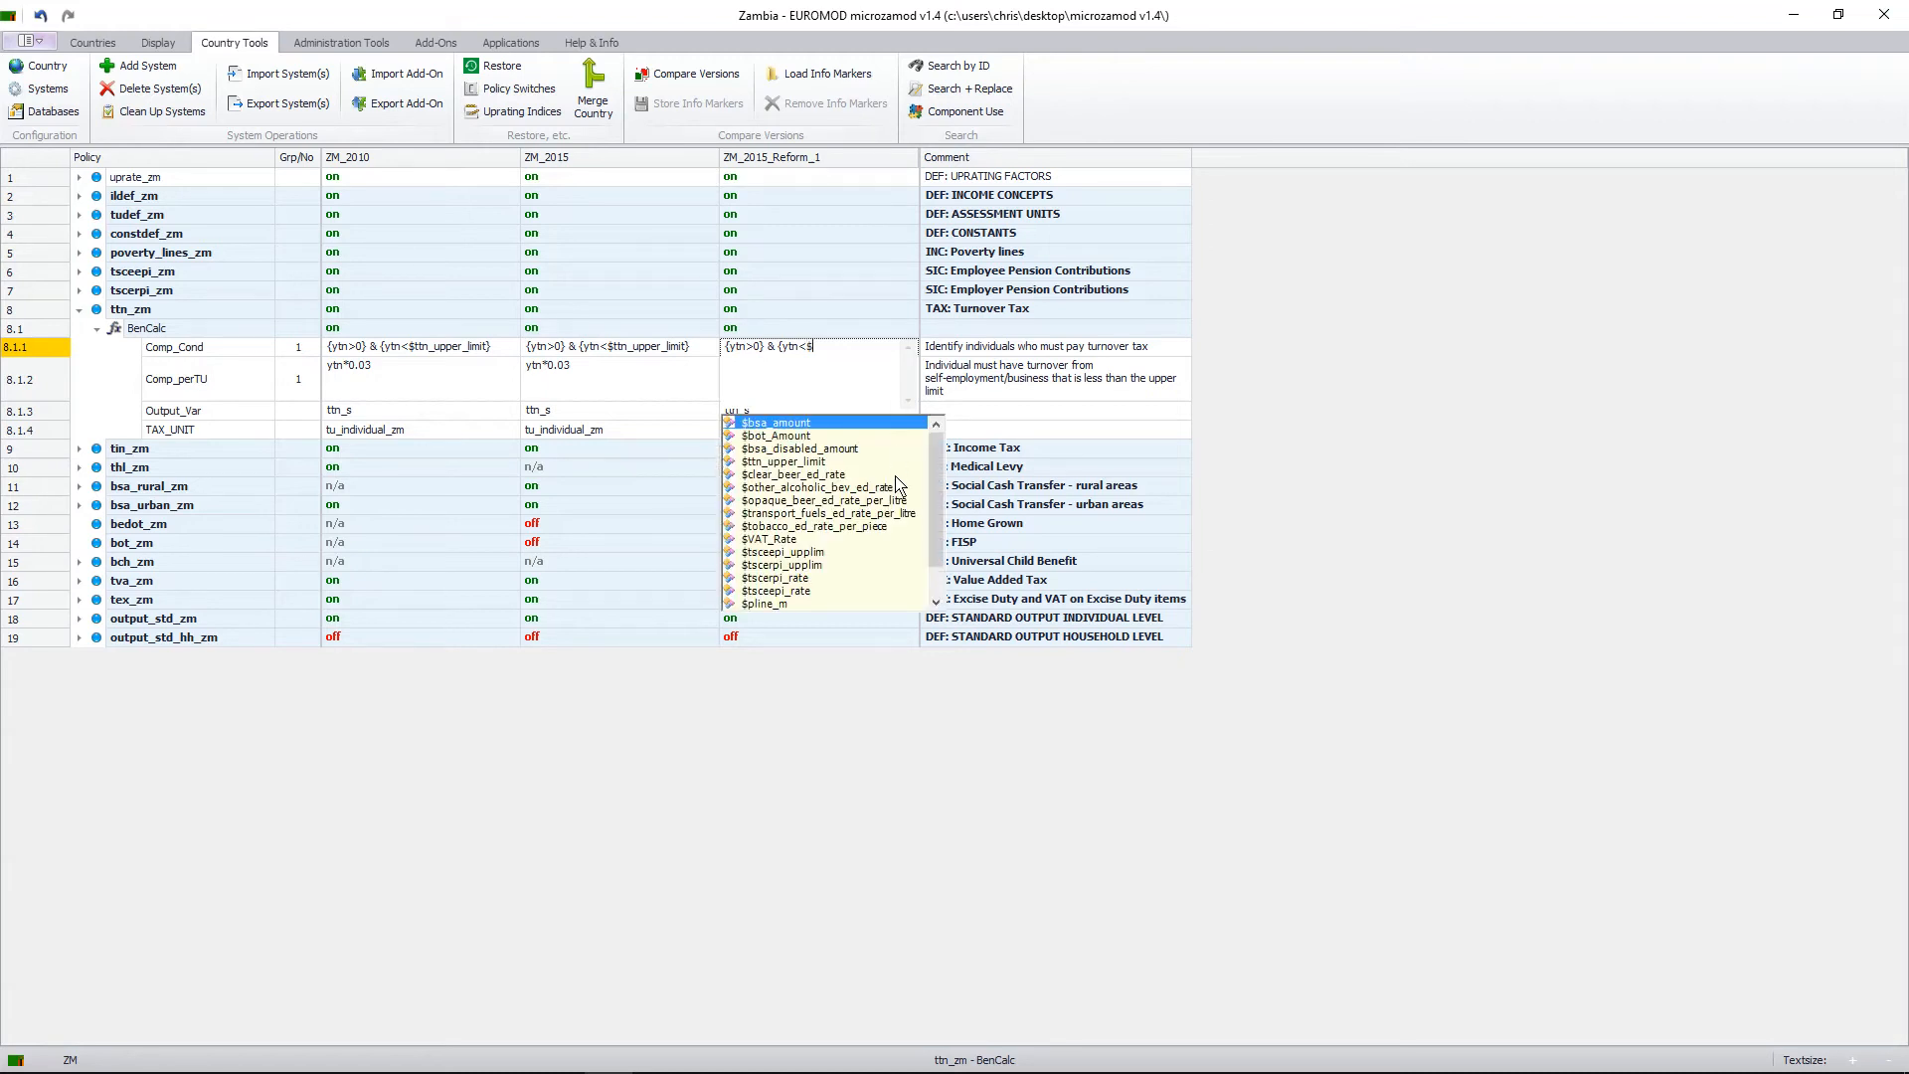
scroll(898, 460, "up", 2)
scroll(898, 461, "down", 3)
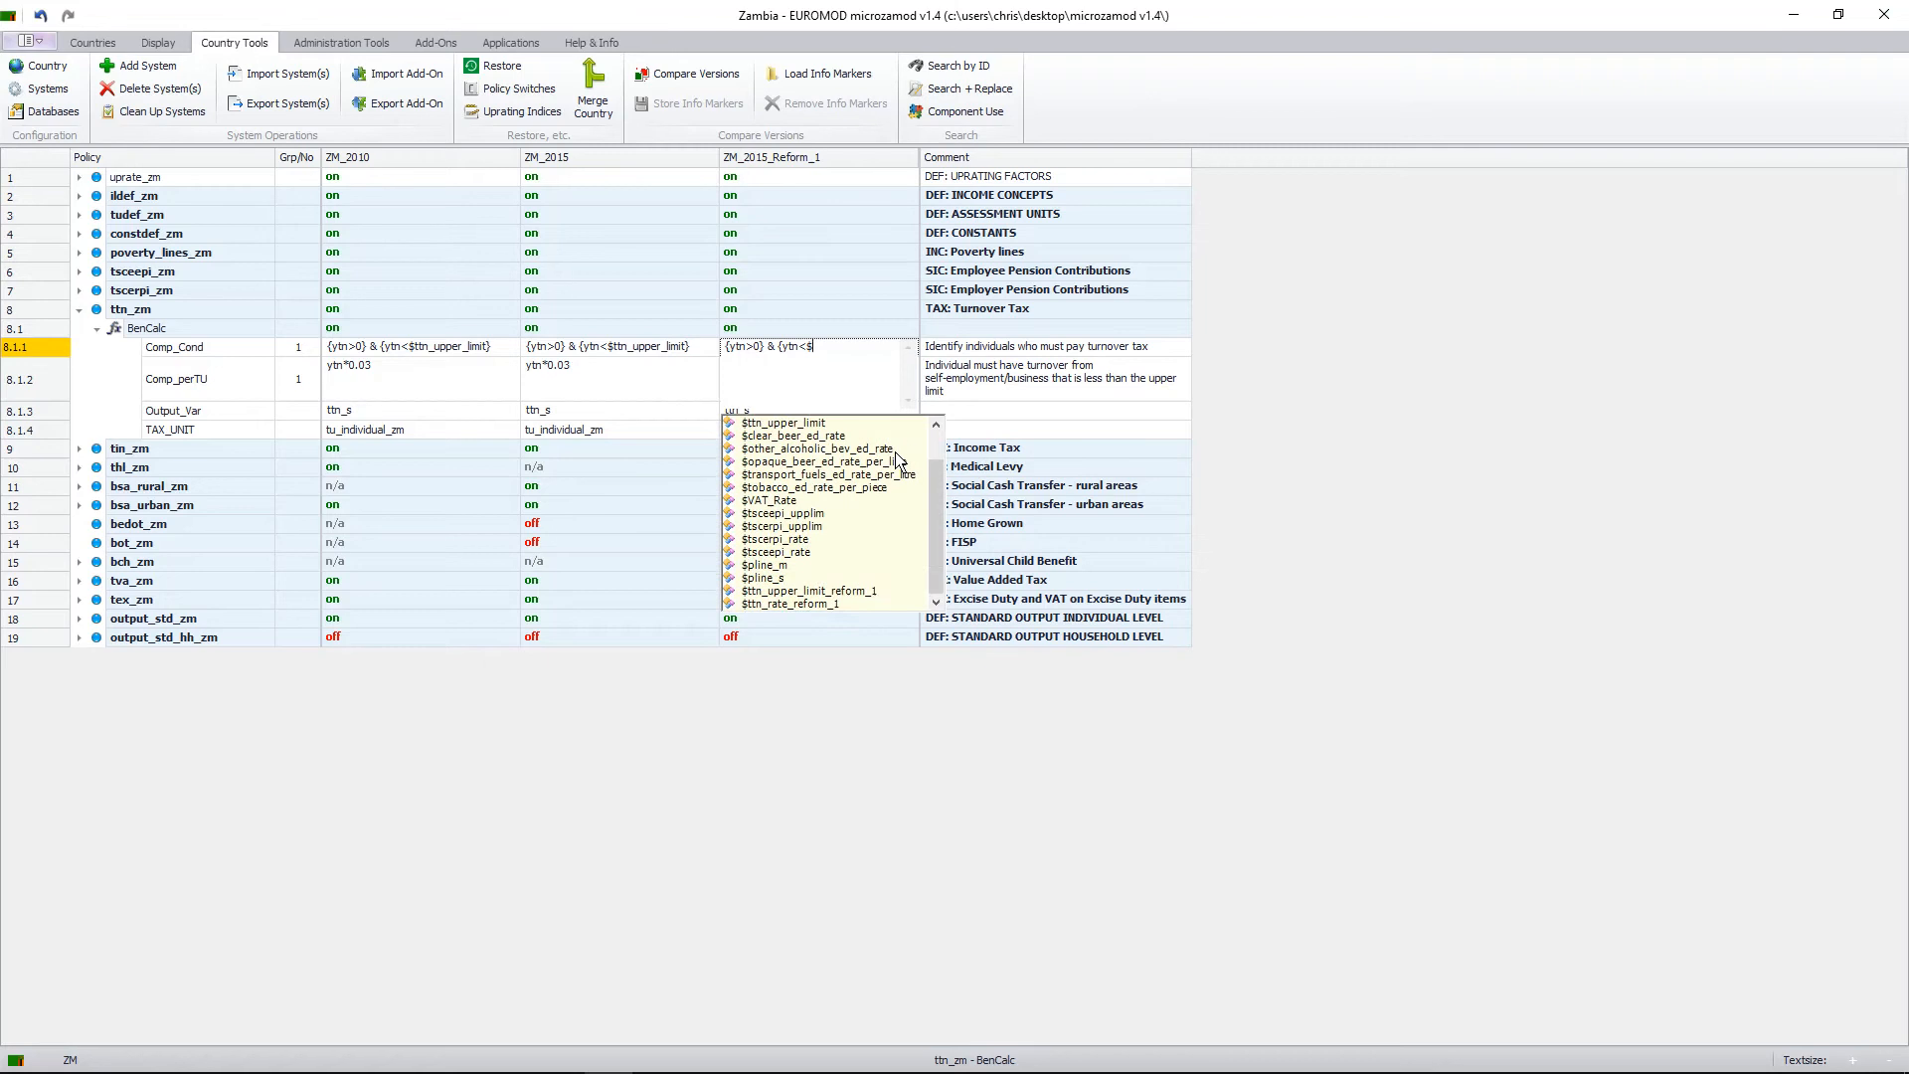
scroll(898, 461, "up", 1)
scroll(897, 461, "down", 1)
scroll(872, 461, "up", 1)
scroll(873, 462, "down", 1)
scroll(940, 609, "up", 1)
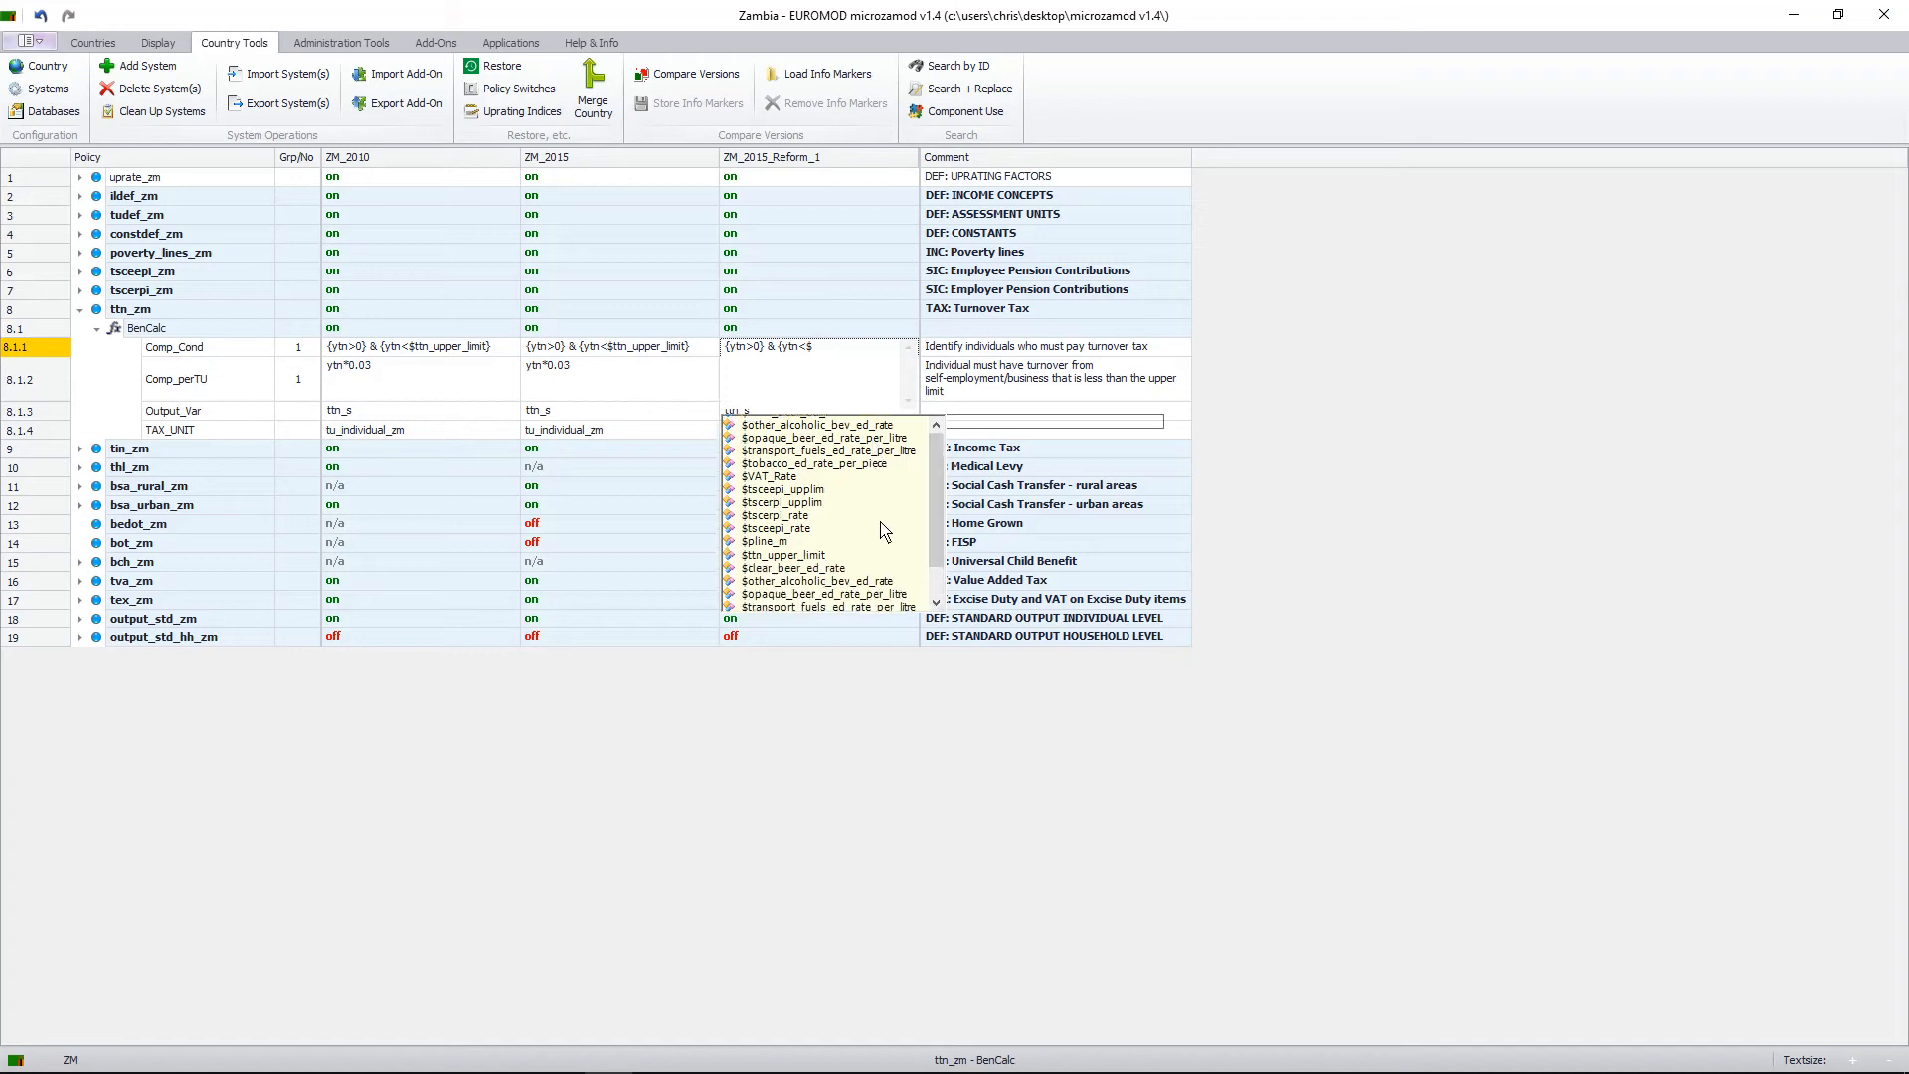
left_click(936, 604)
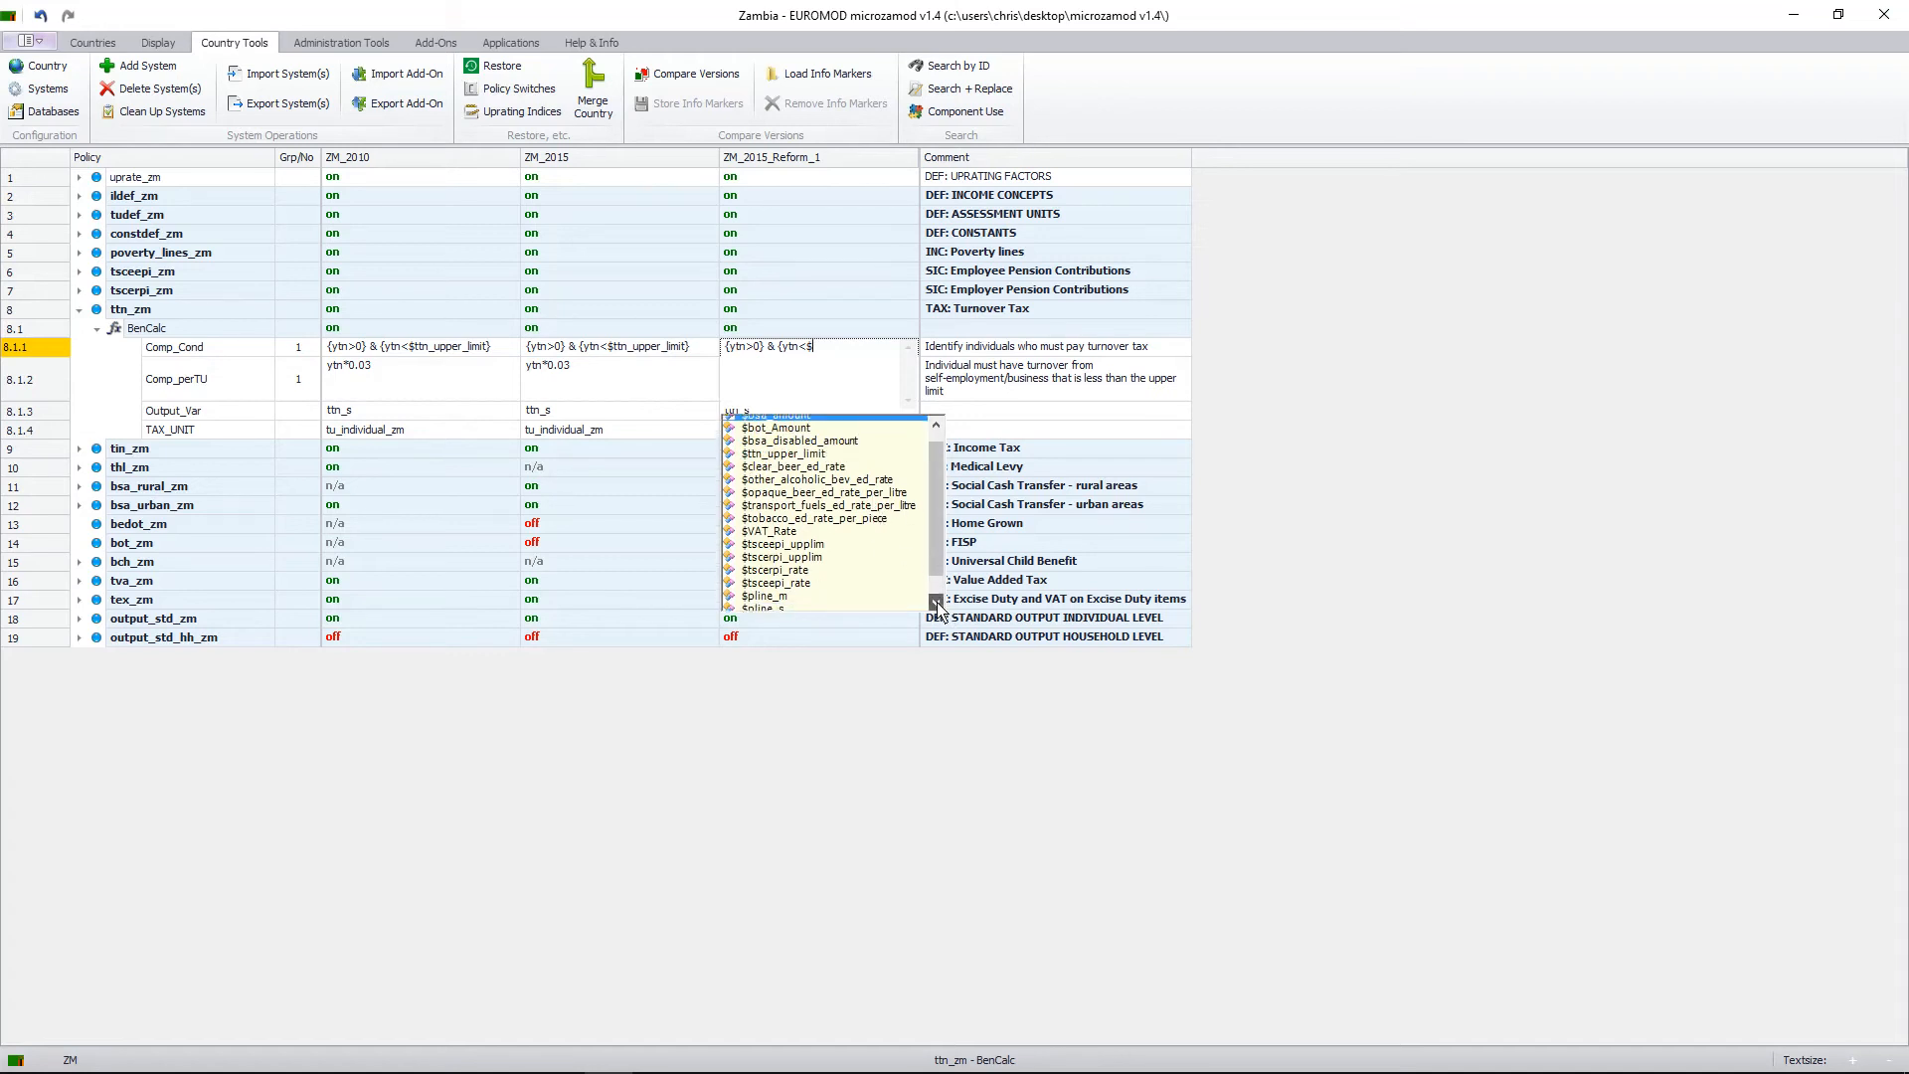
left_click(935, 603)
left_click(936, 603)
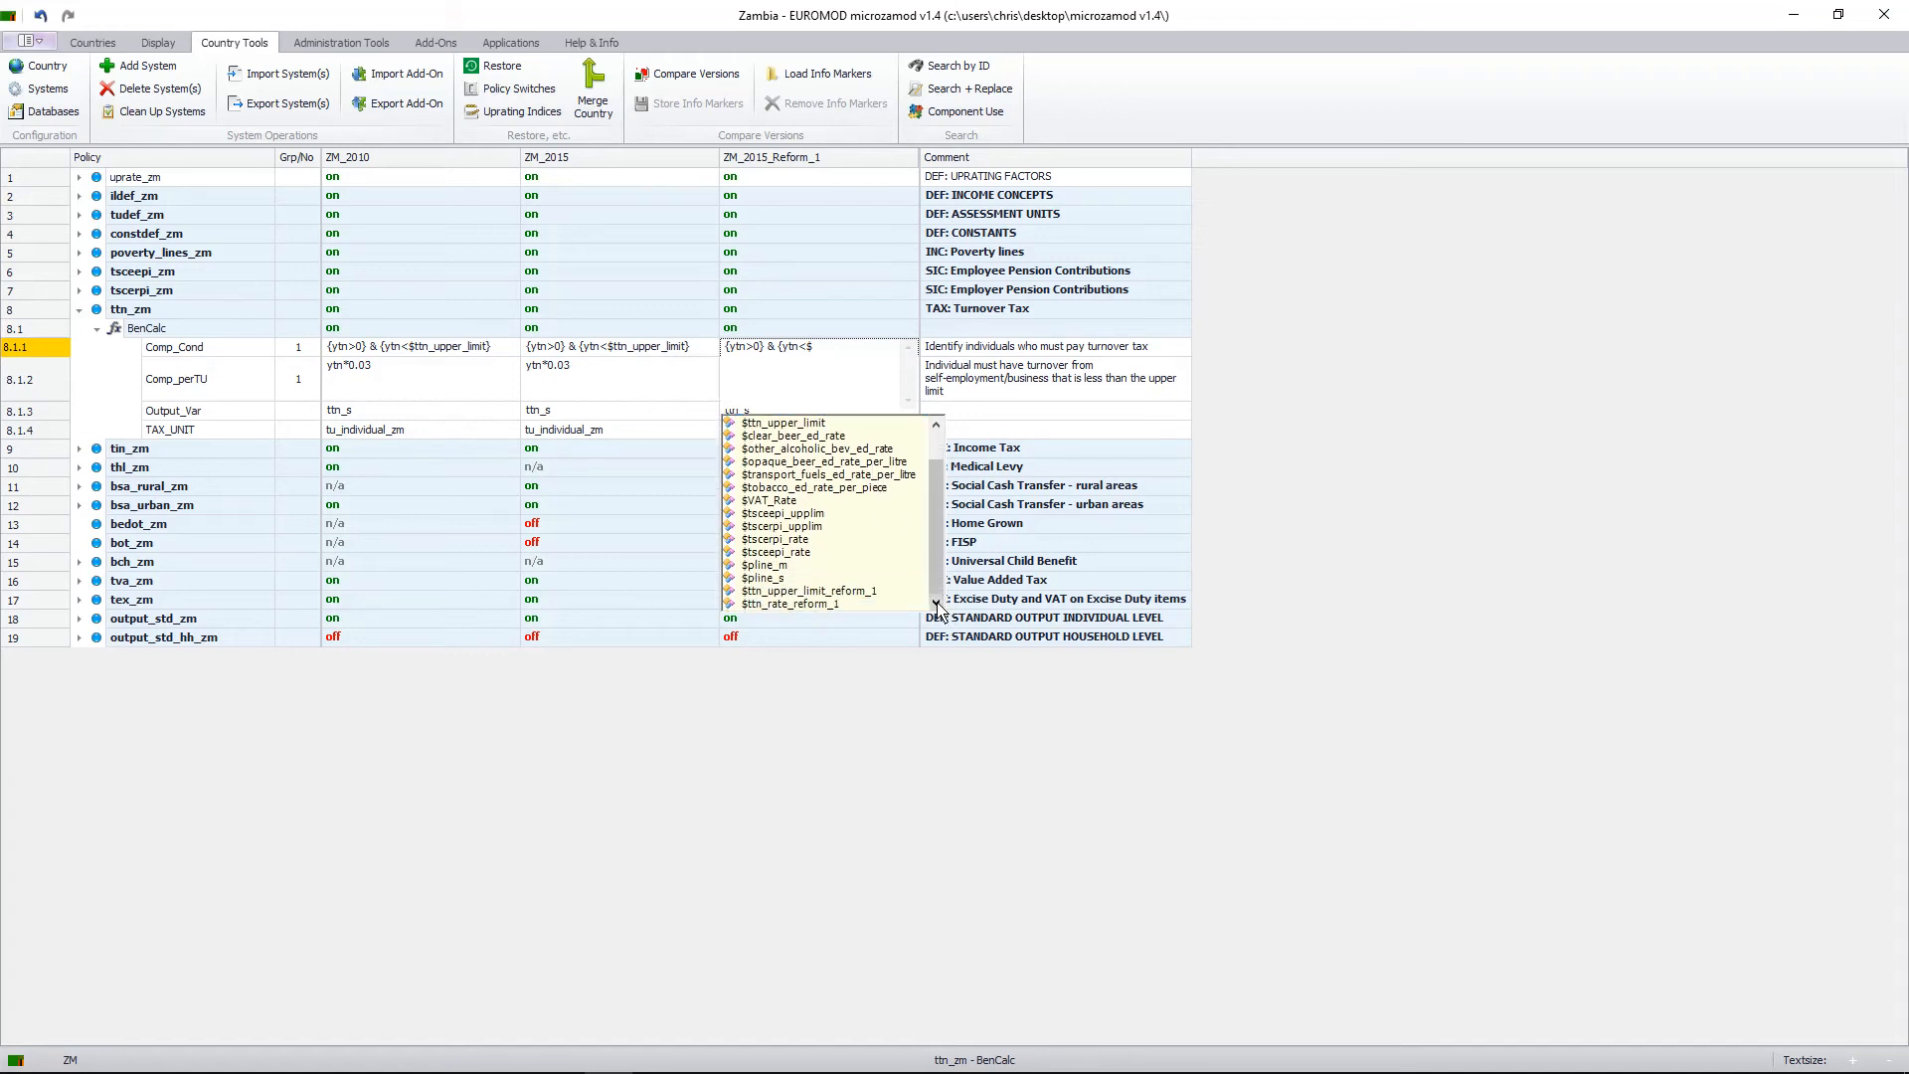
double_click(845, 590)
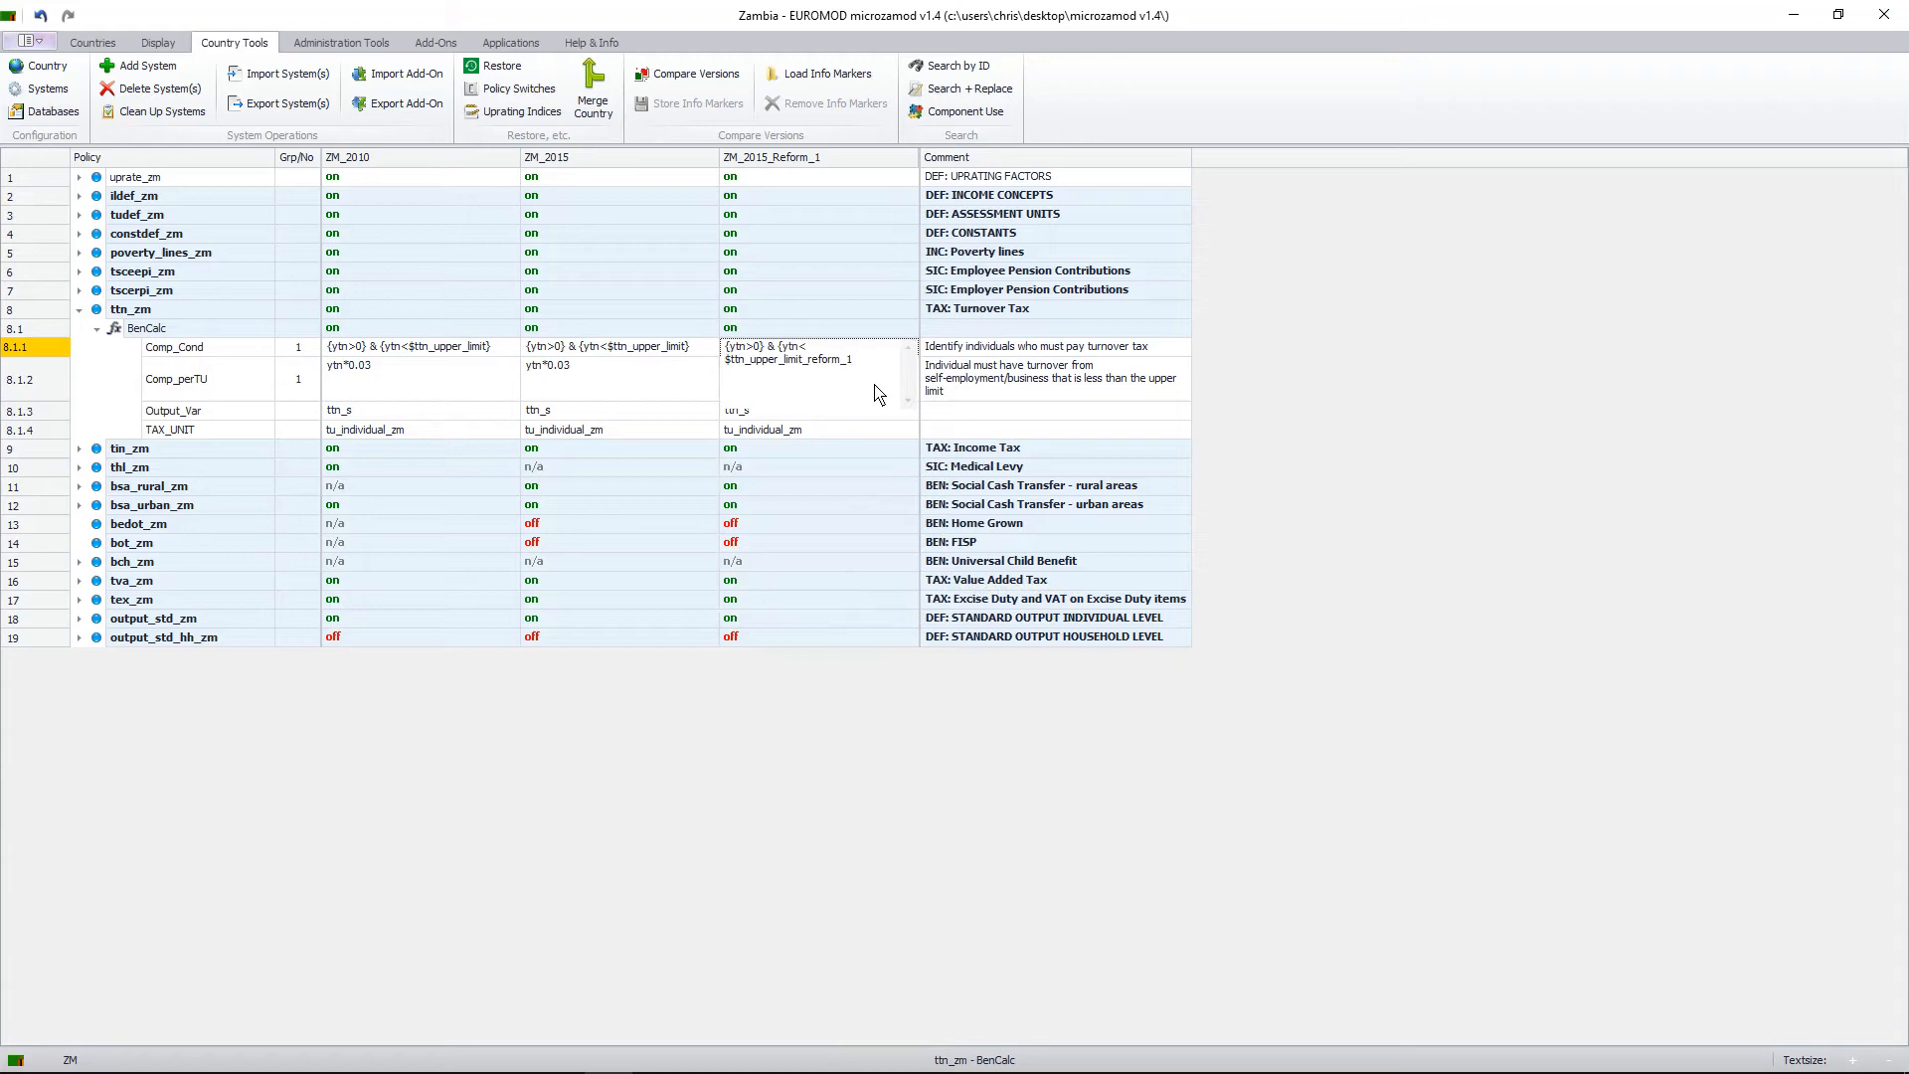
left_click(946, 380)
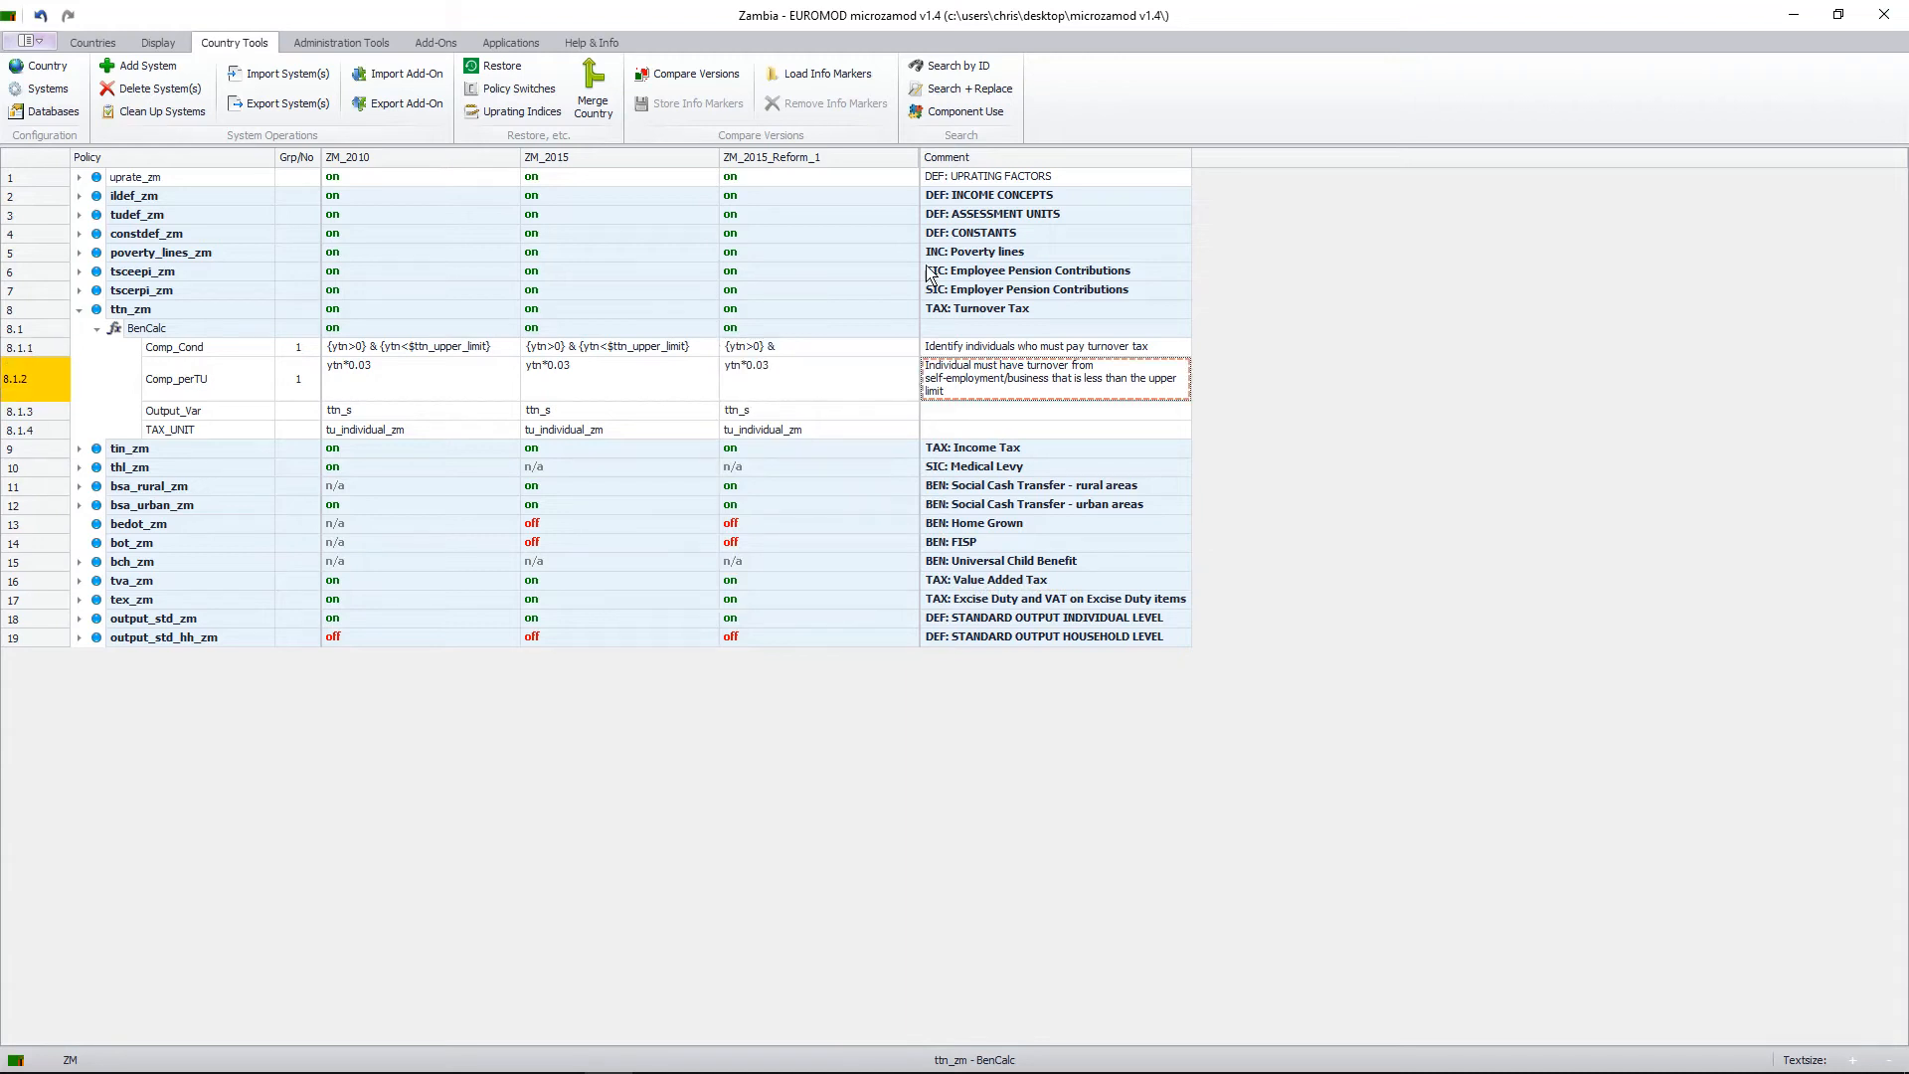
Set Comp_perTU in the ttn_zm BenCalc function to ytn*$ttn_rate_reform_1 for ZM_2015_Reform_1, widening that system's column for readability.
left_click_drag(920, 159, 984, 168)
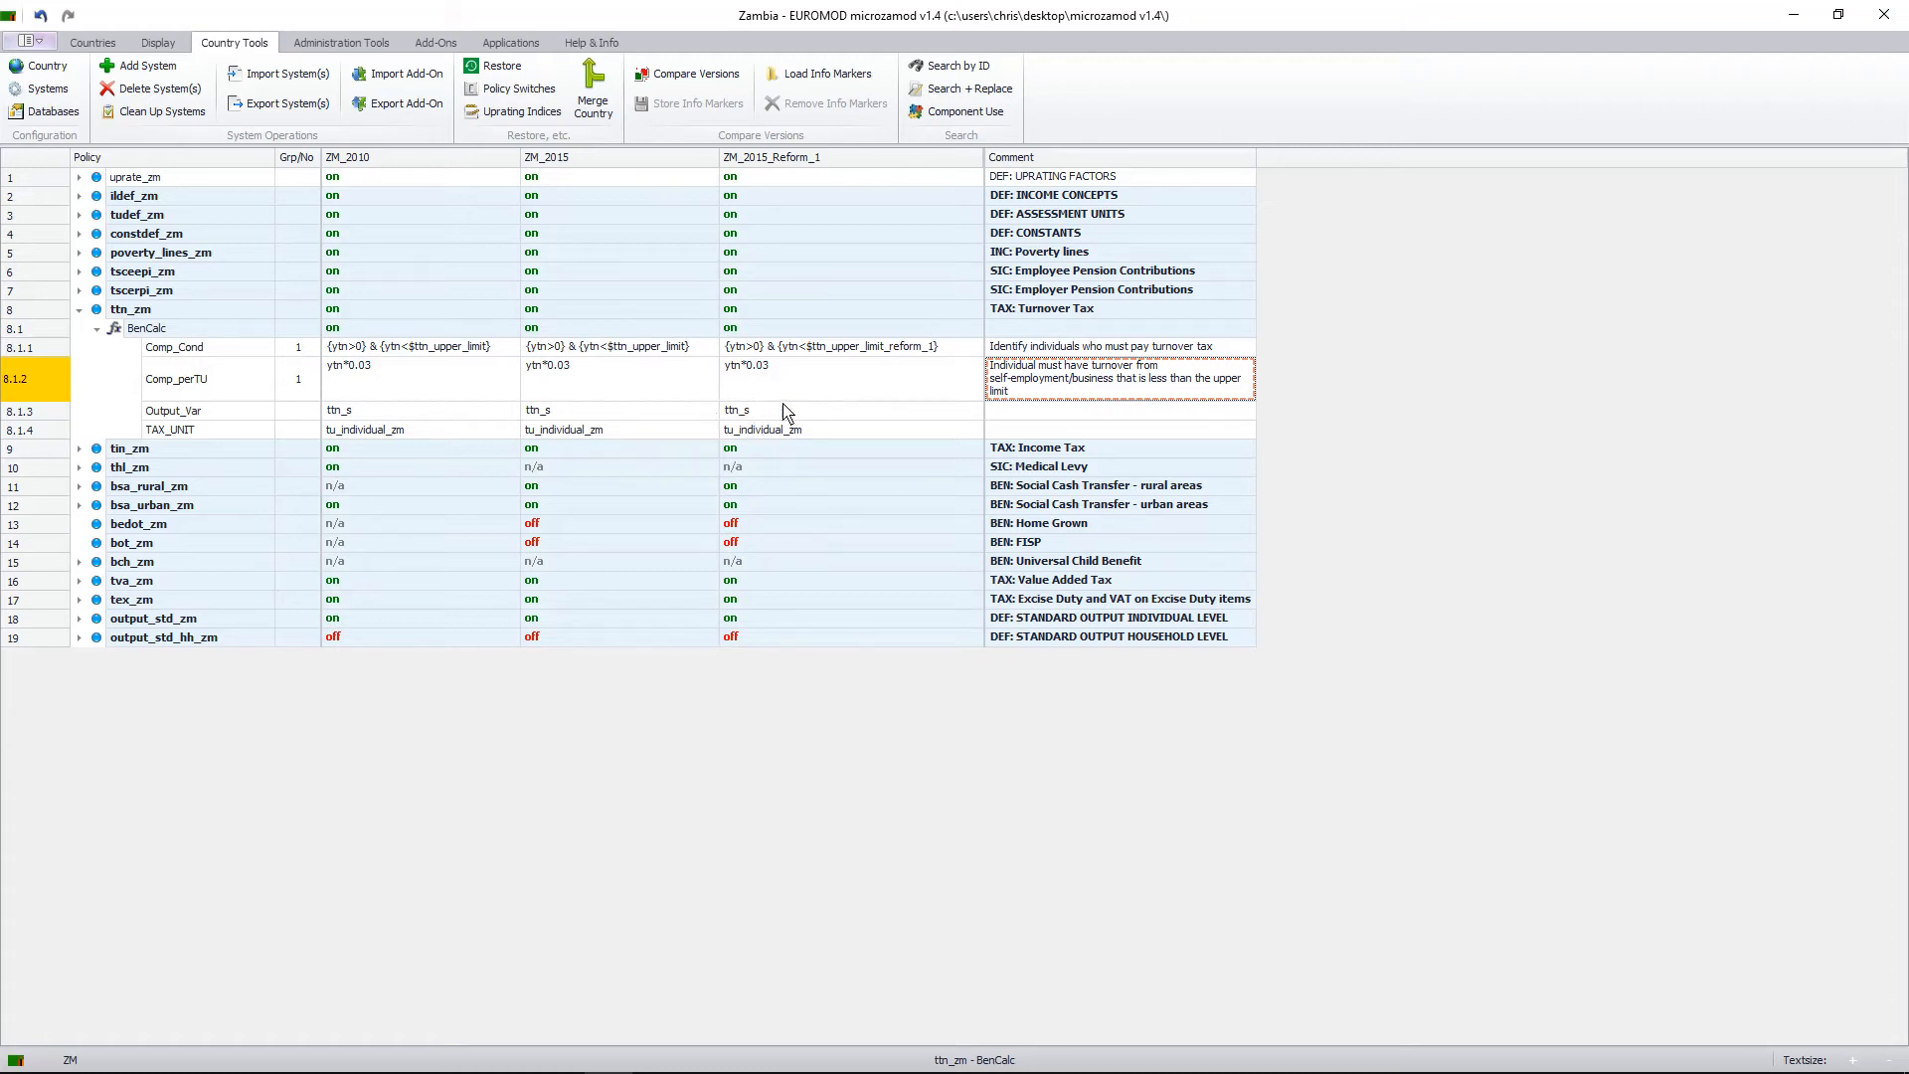
left_click(795, 373)
left_click(796, 374)
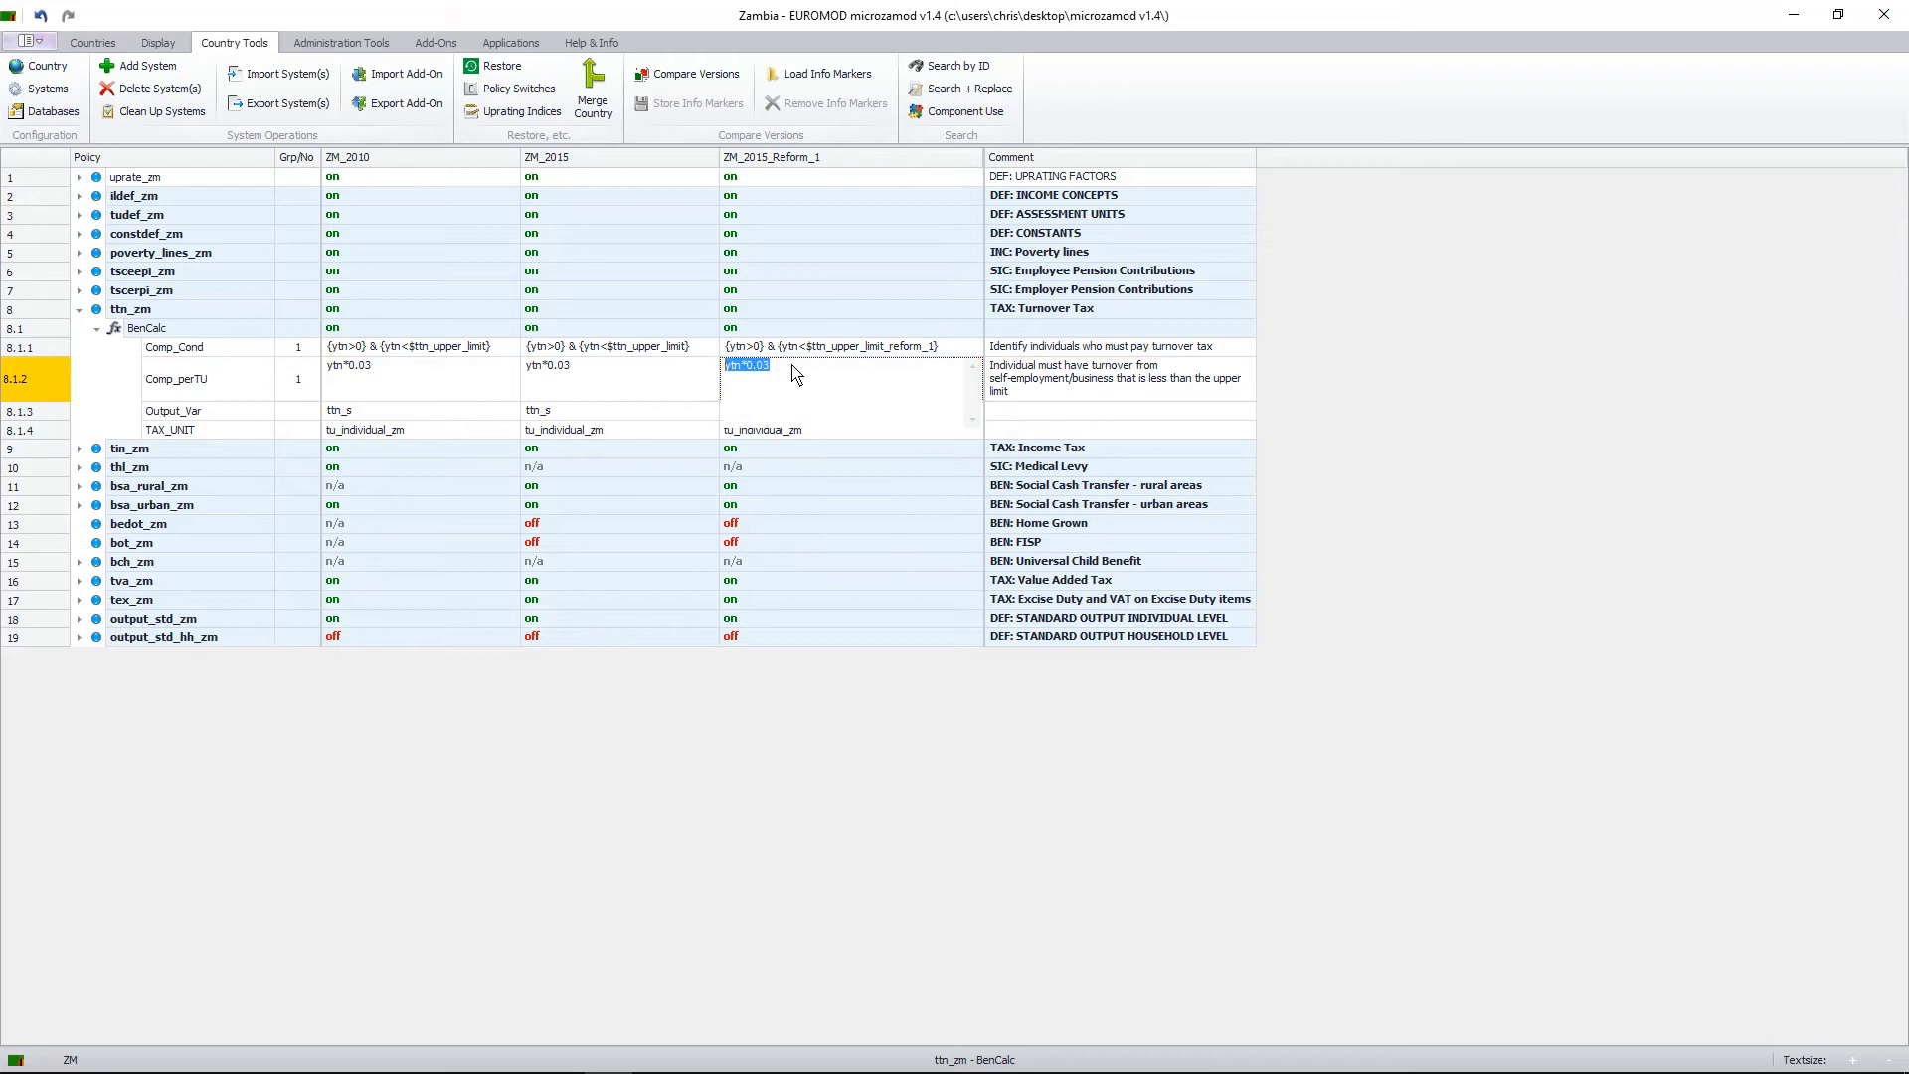
left_click(795, 373)
key("BackSpace")
key("BackSpace")
key("BackSpace")
type("$")
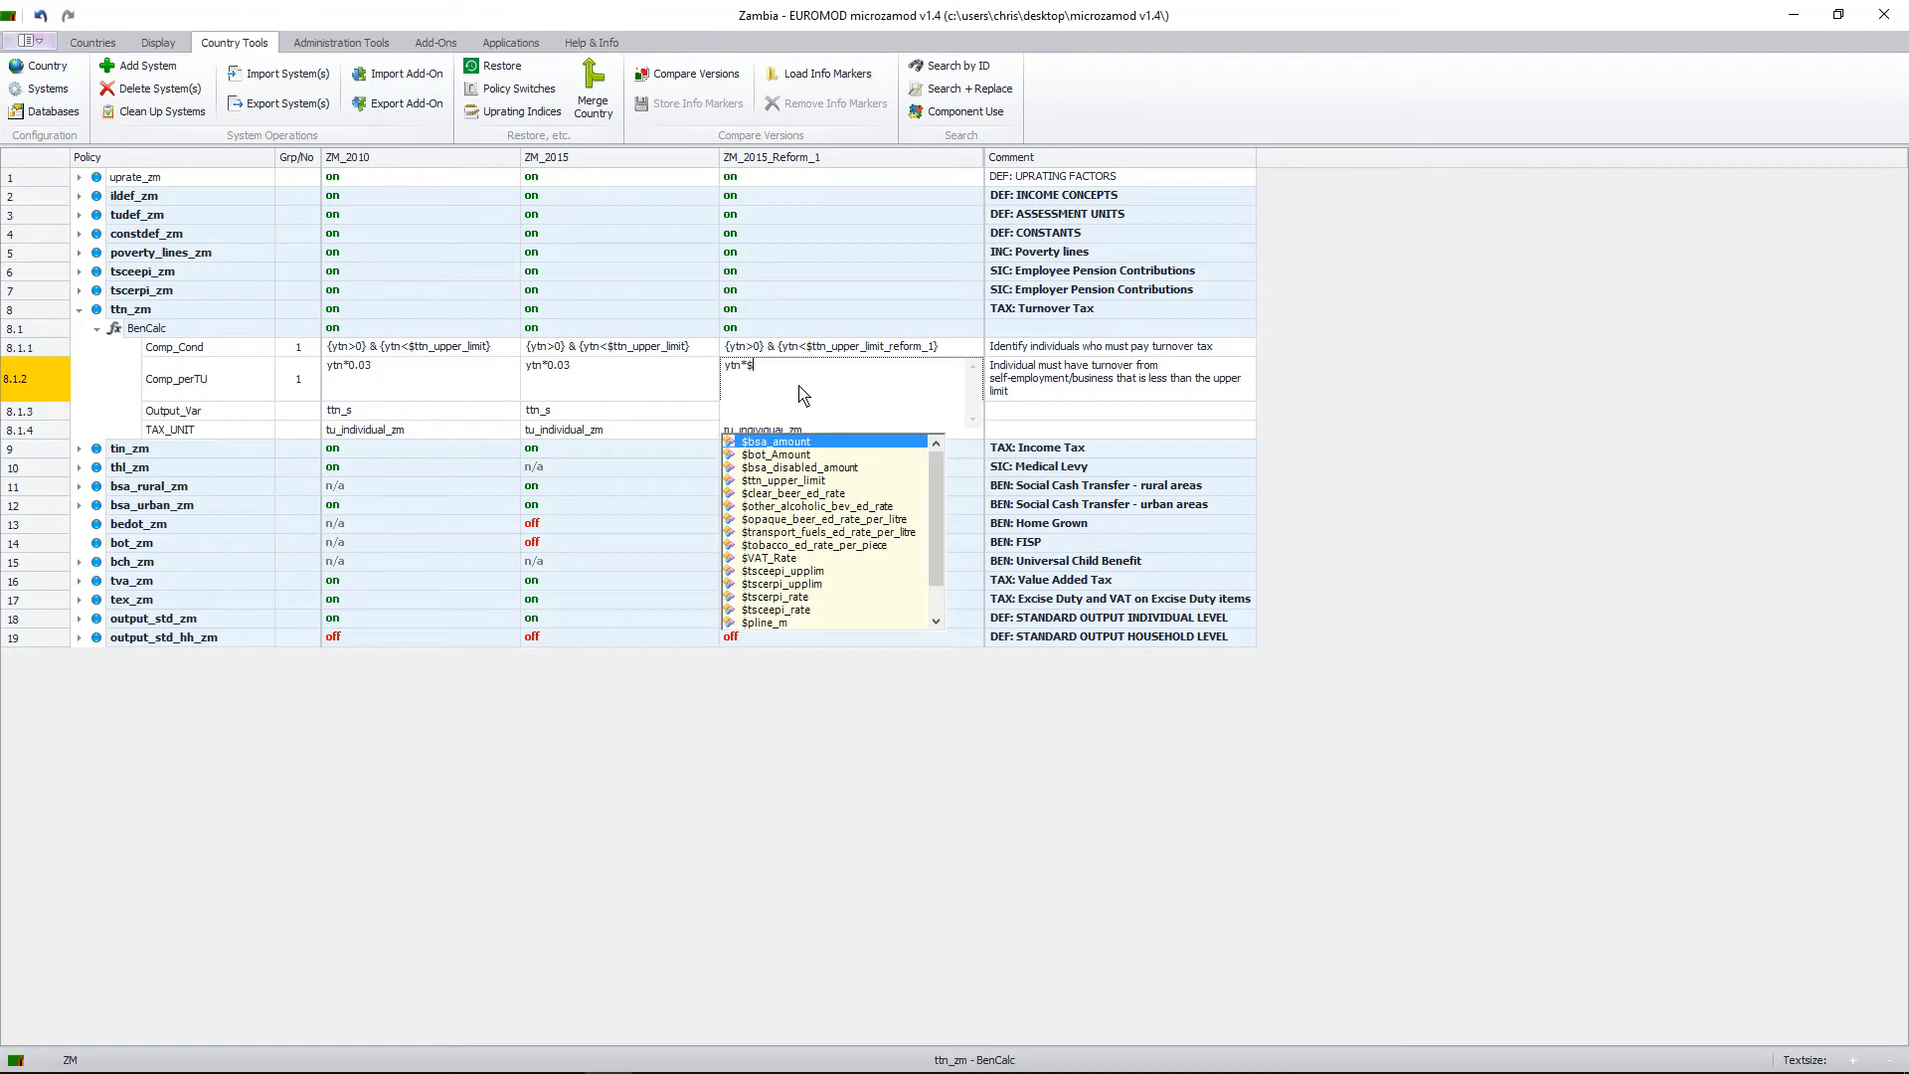
left_click(936, 622)
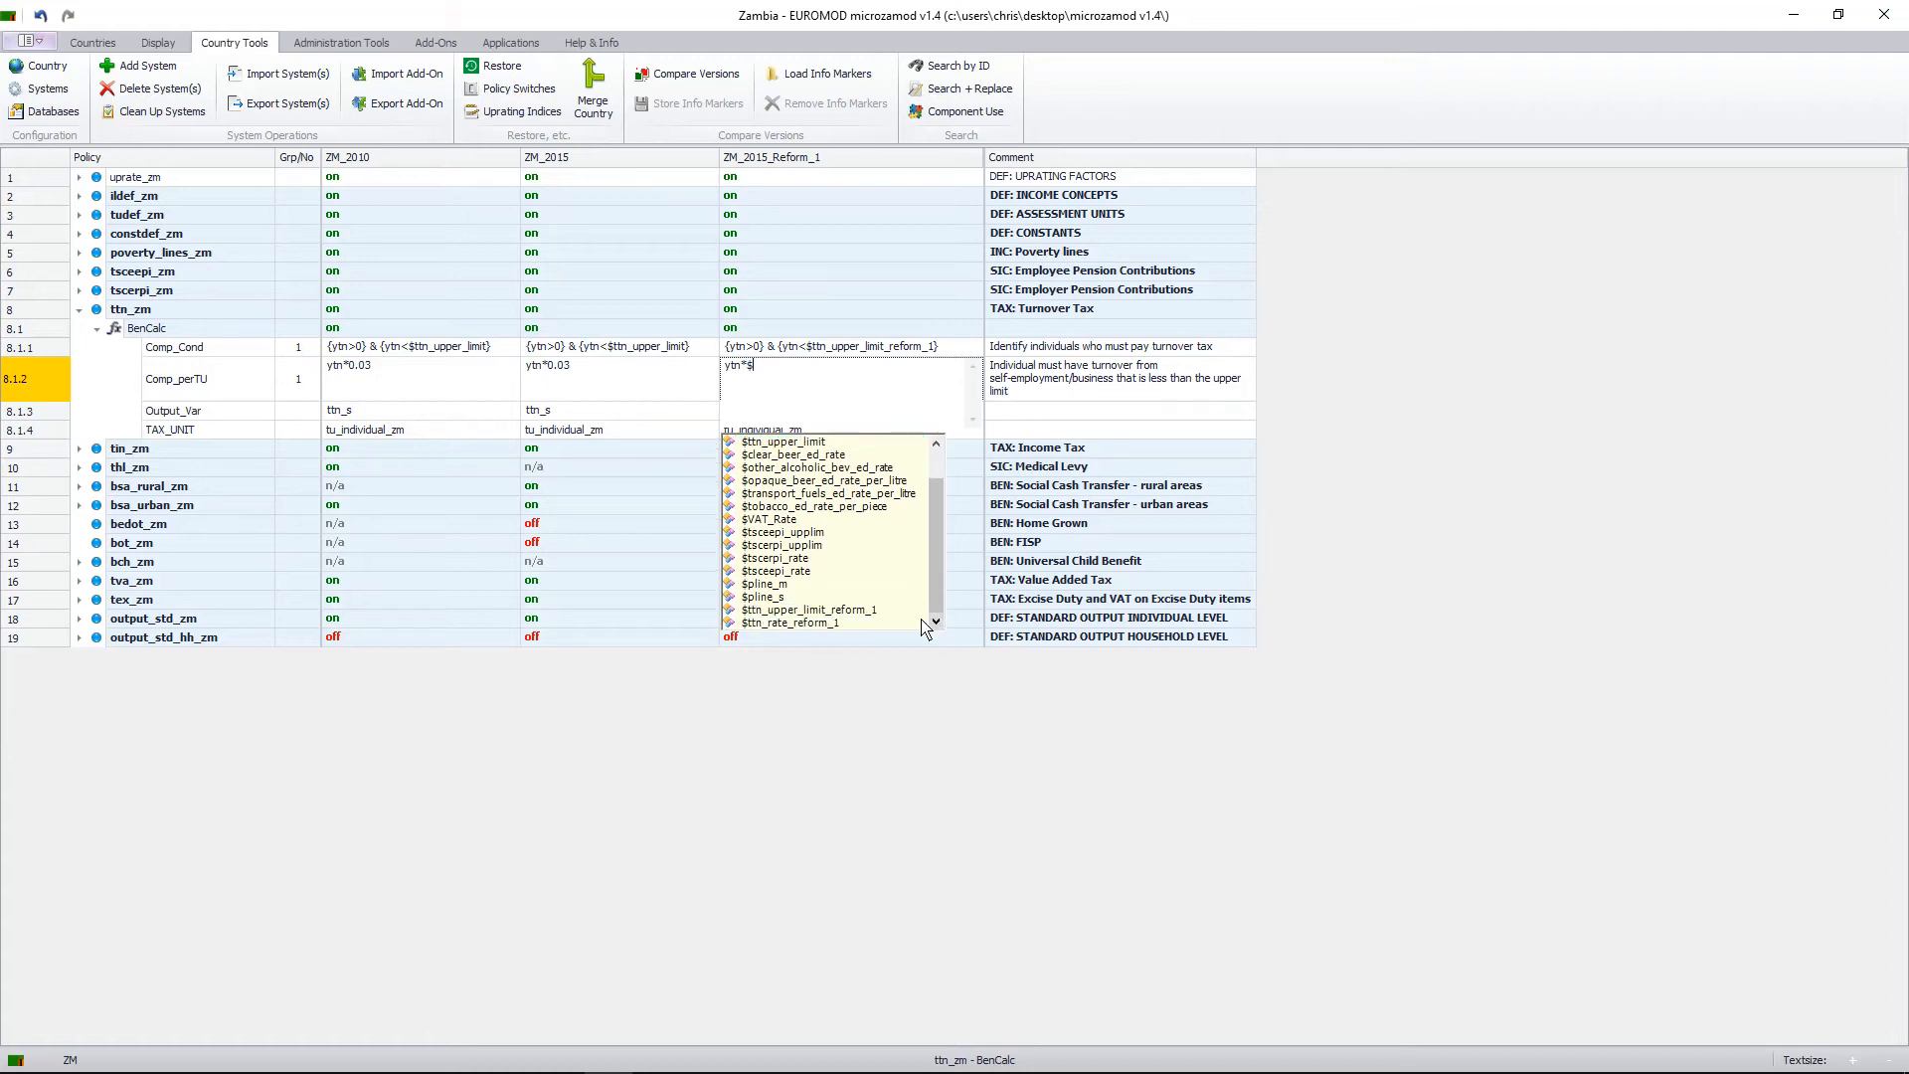
left_click(845, 623)
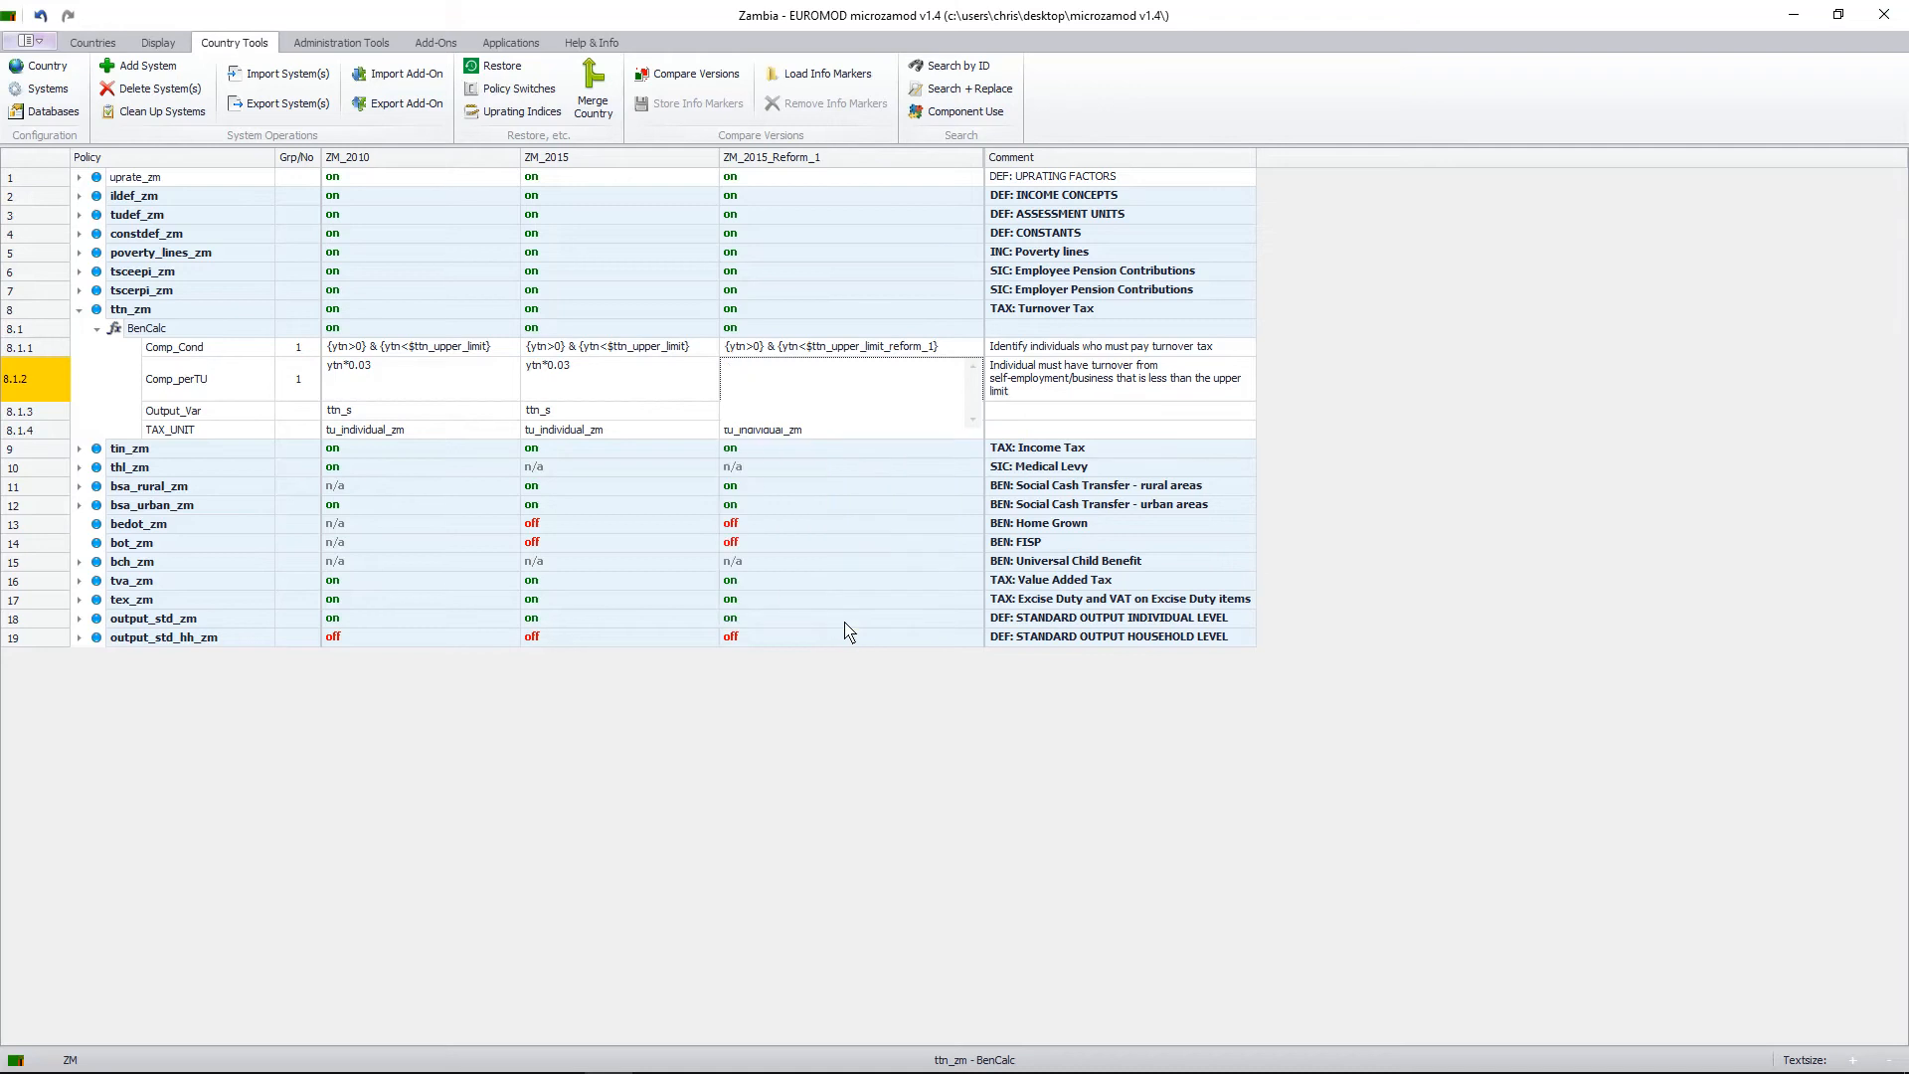
left_click(1035, 411)
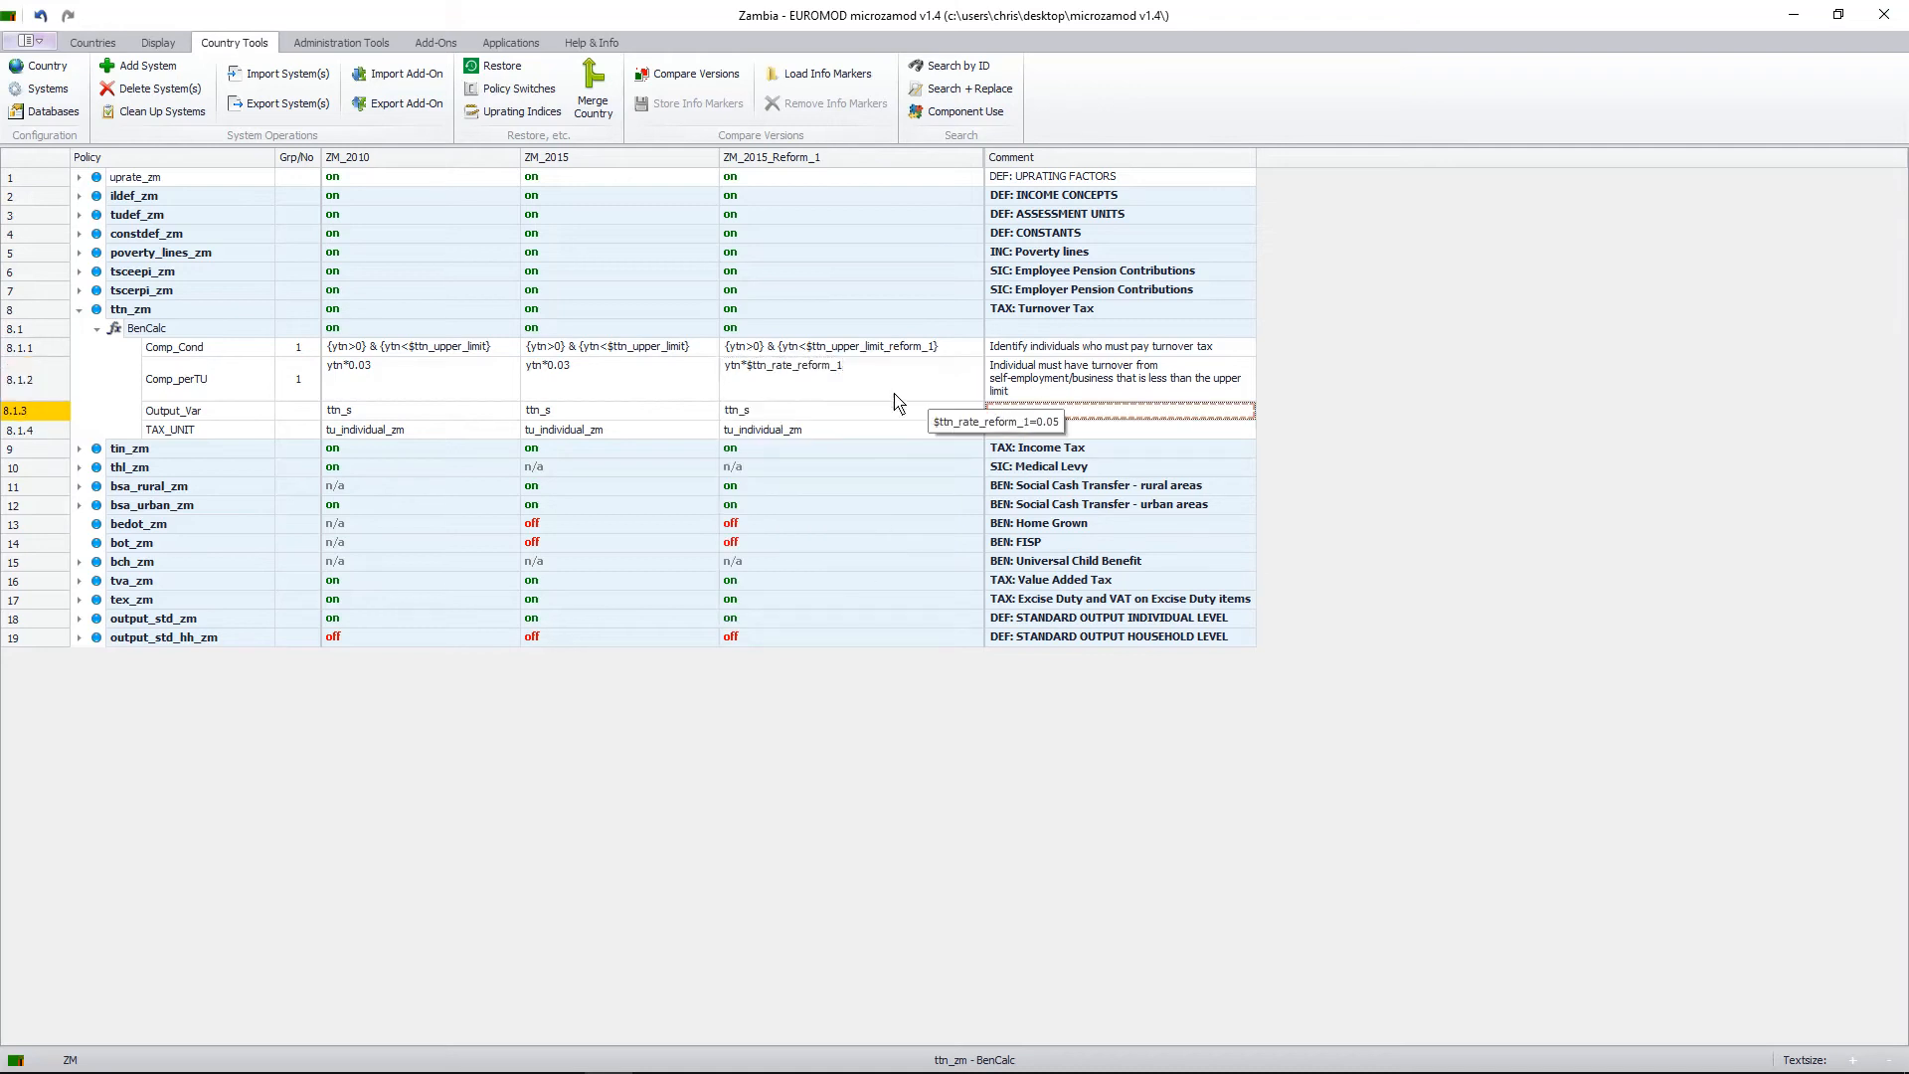
mouse_move(853, 403)
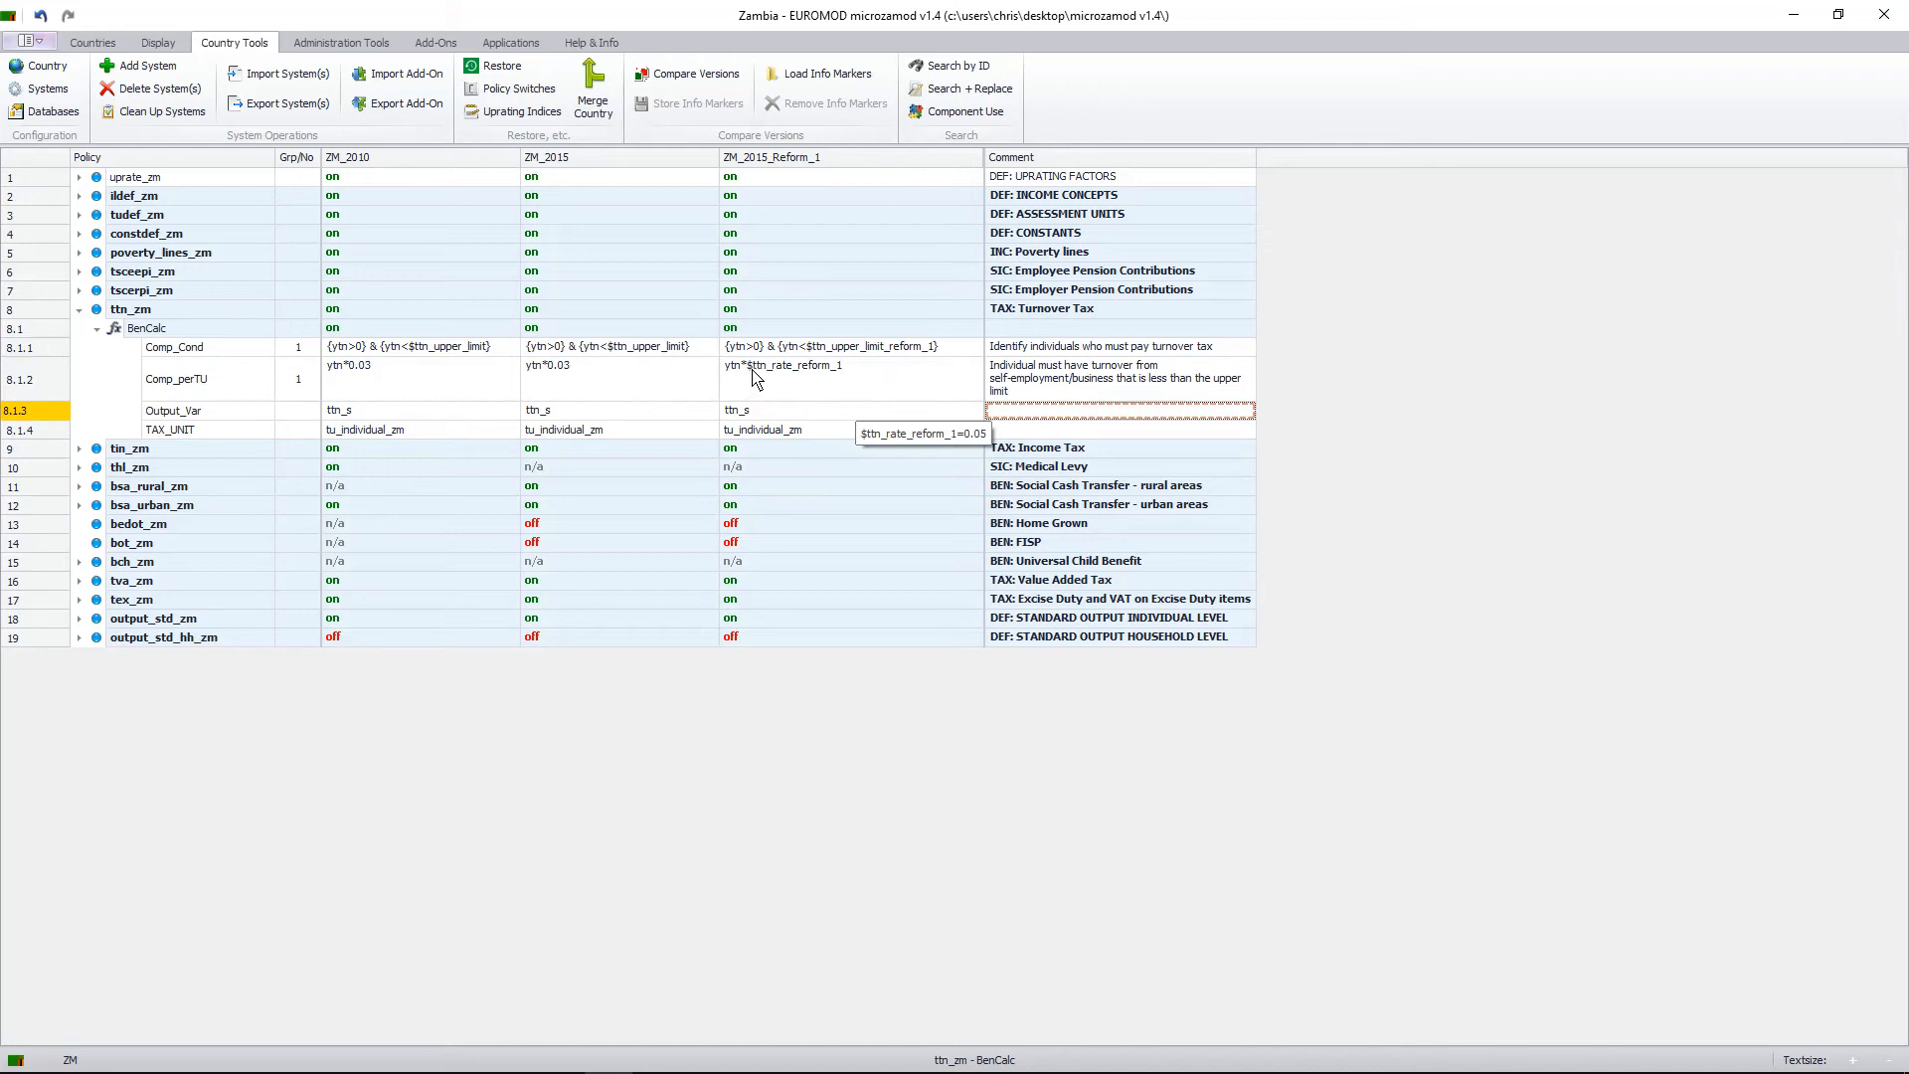
mouse_move(864, 352)
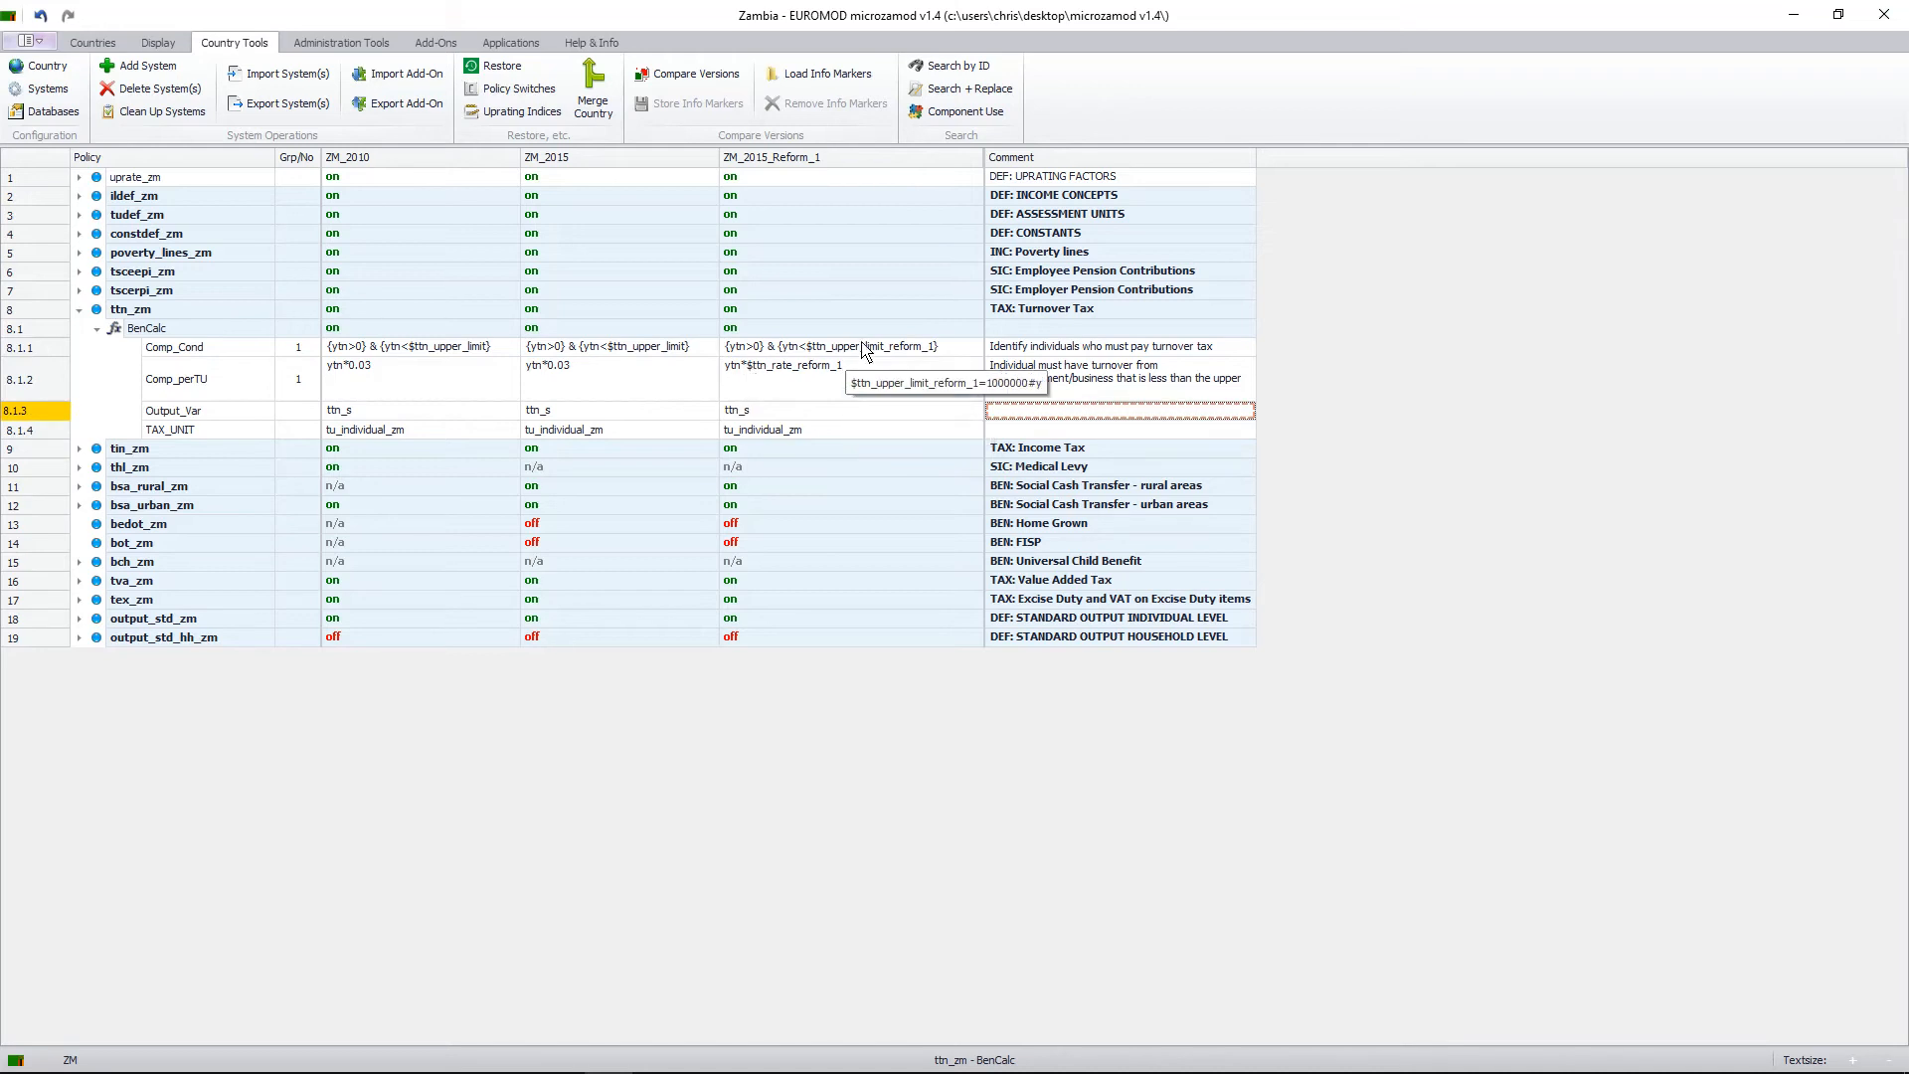
mouse_move(754, 383)
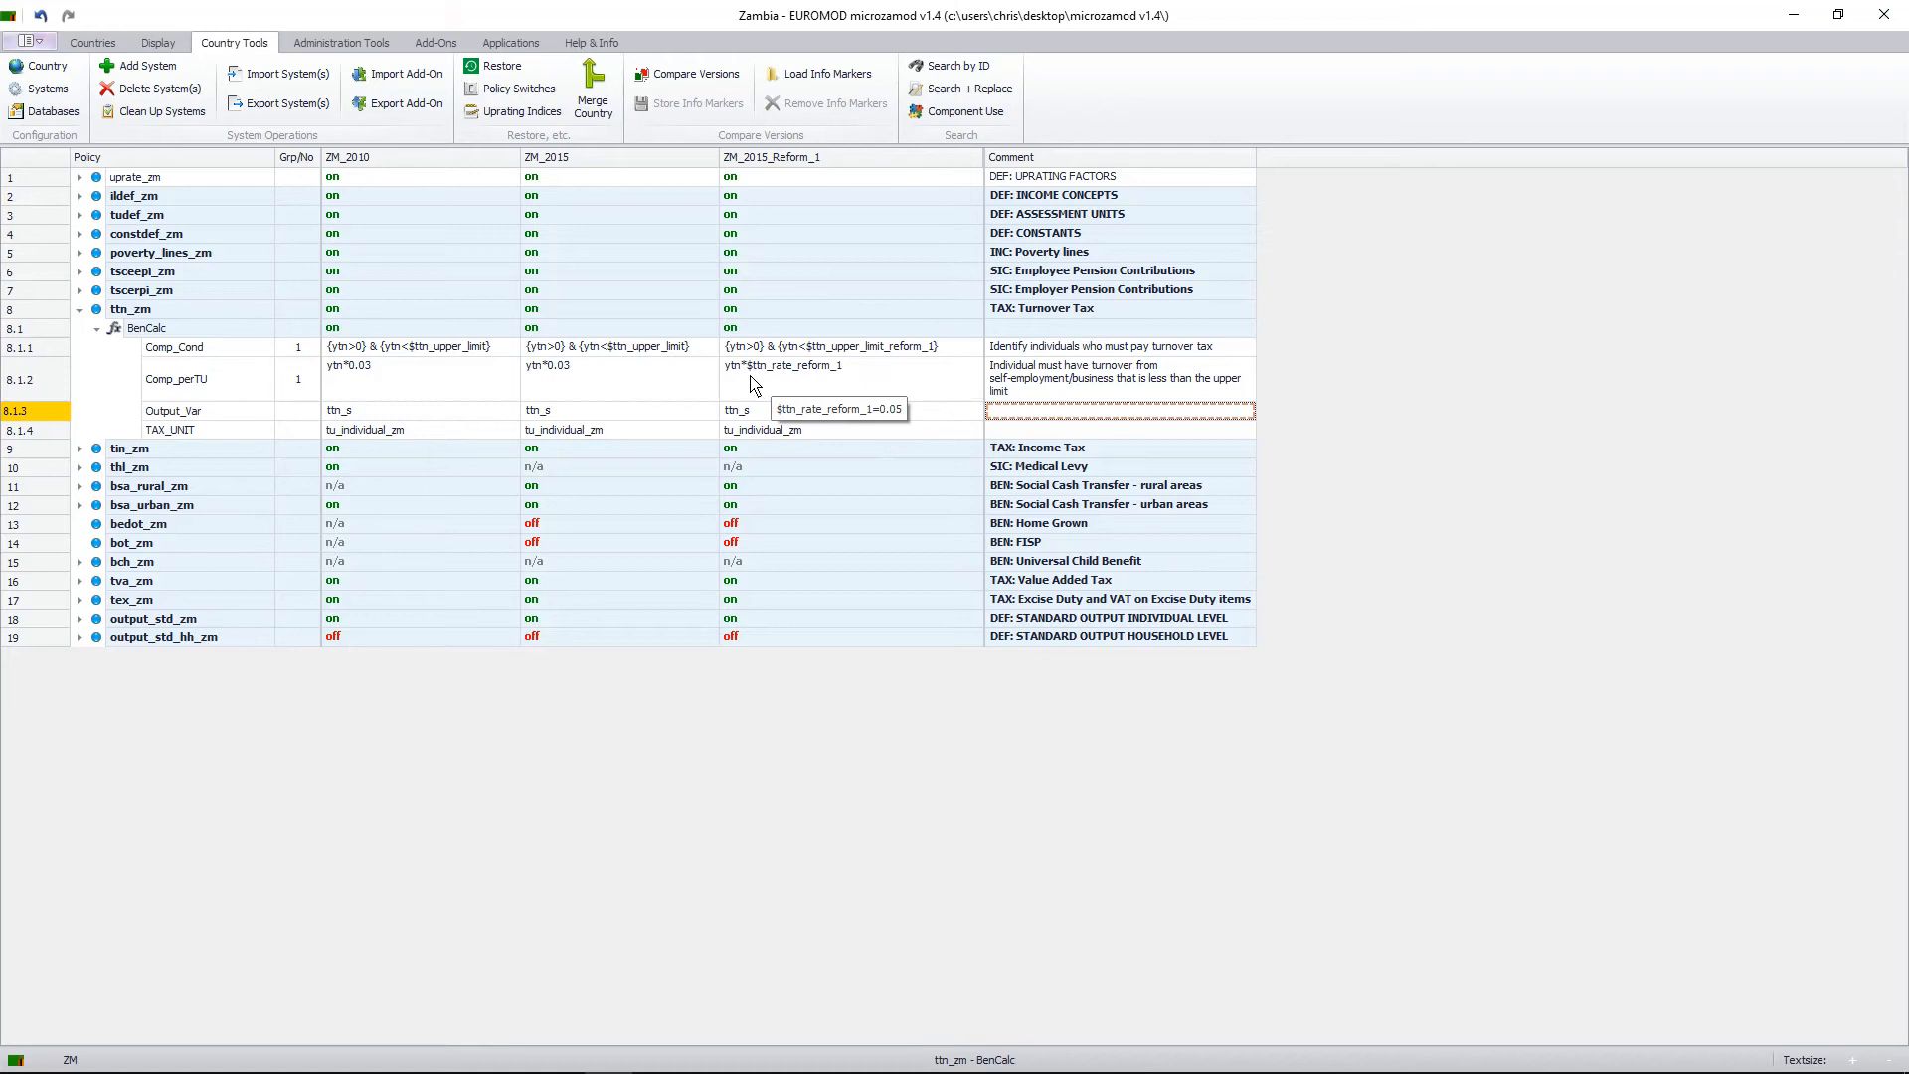
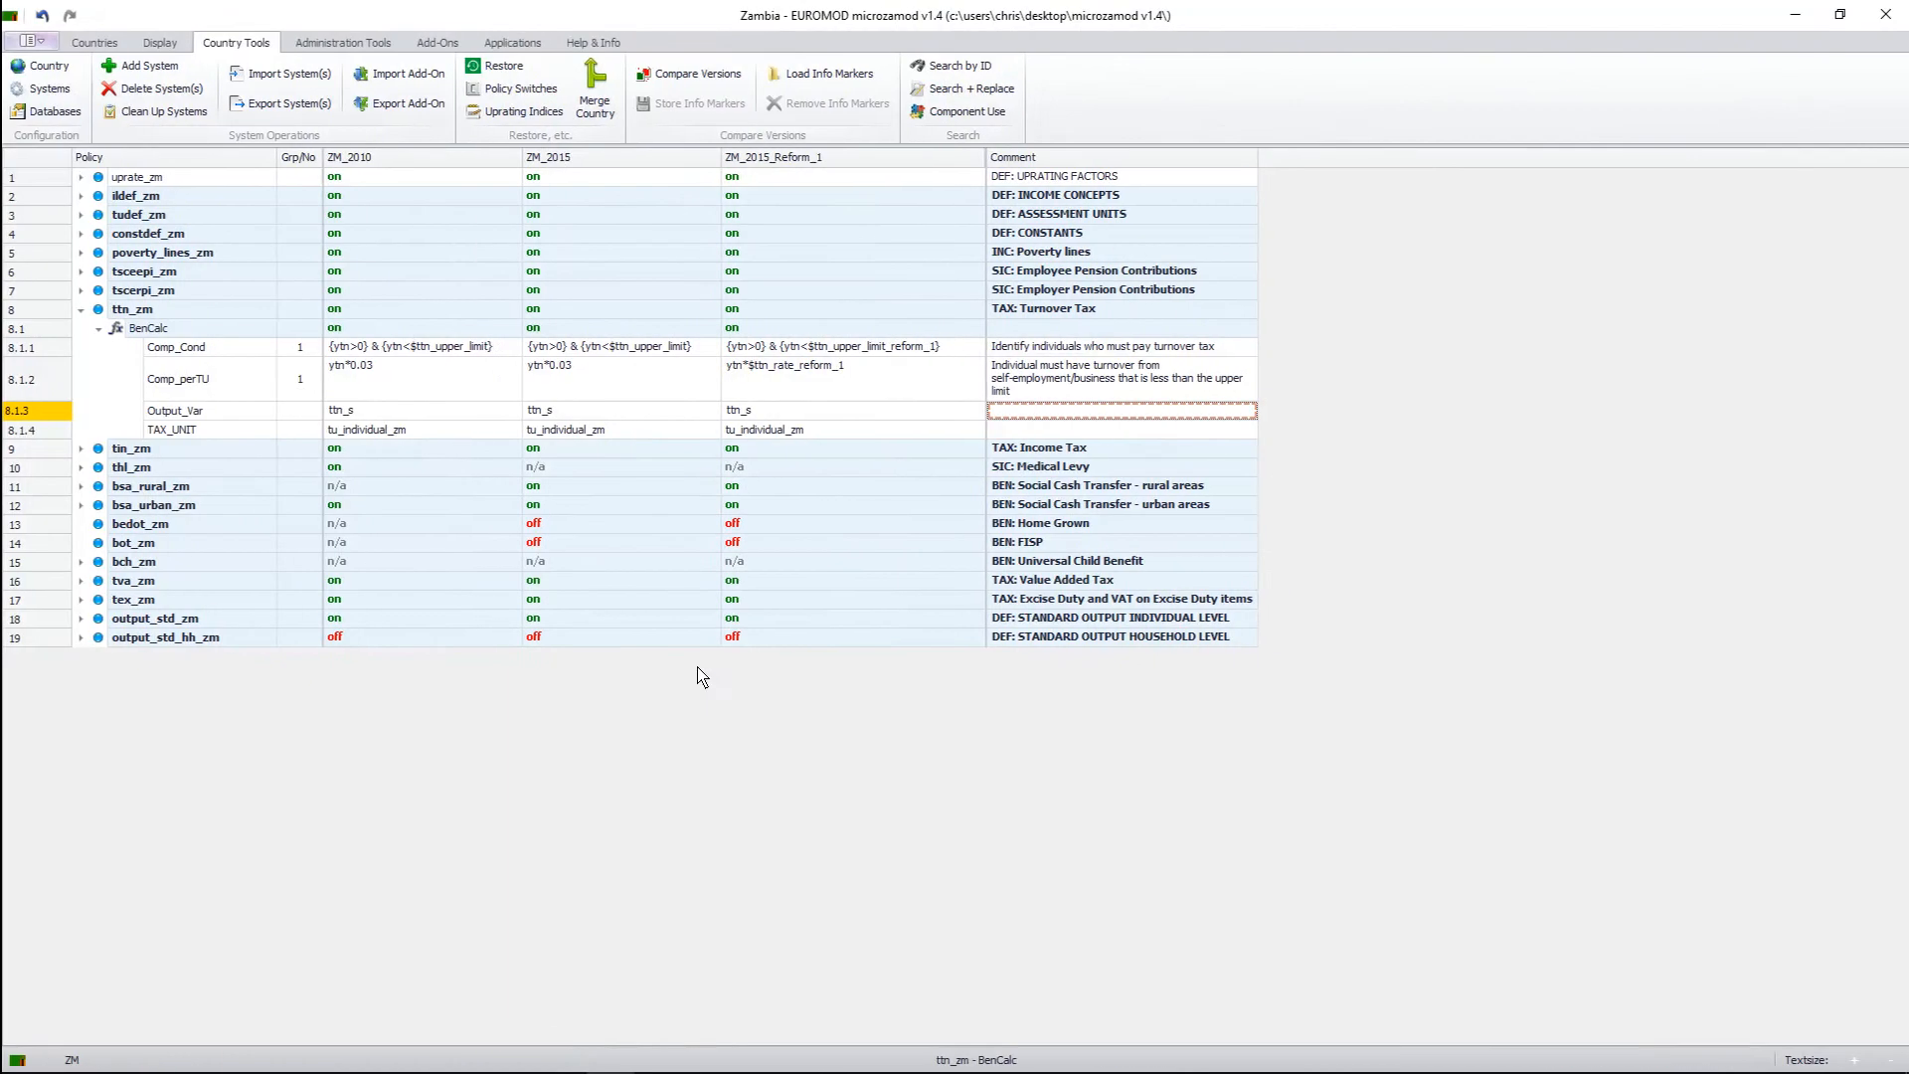
Collapse the ttn_zm policy and add a new system named ZM_2015_Reform_2 based on ZM_2015.
left_click(96, 328)
left_click(80, 310)
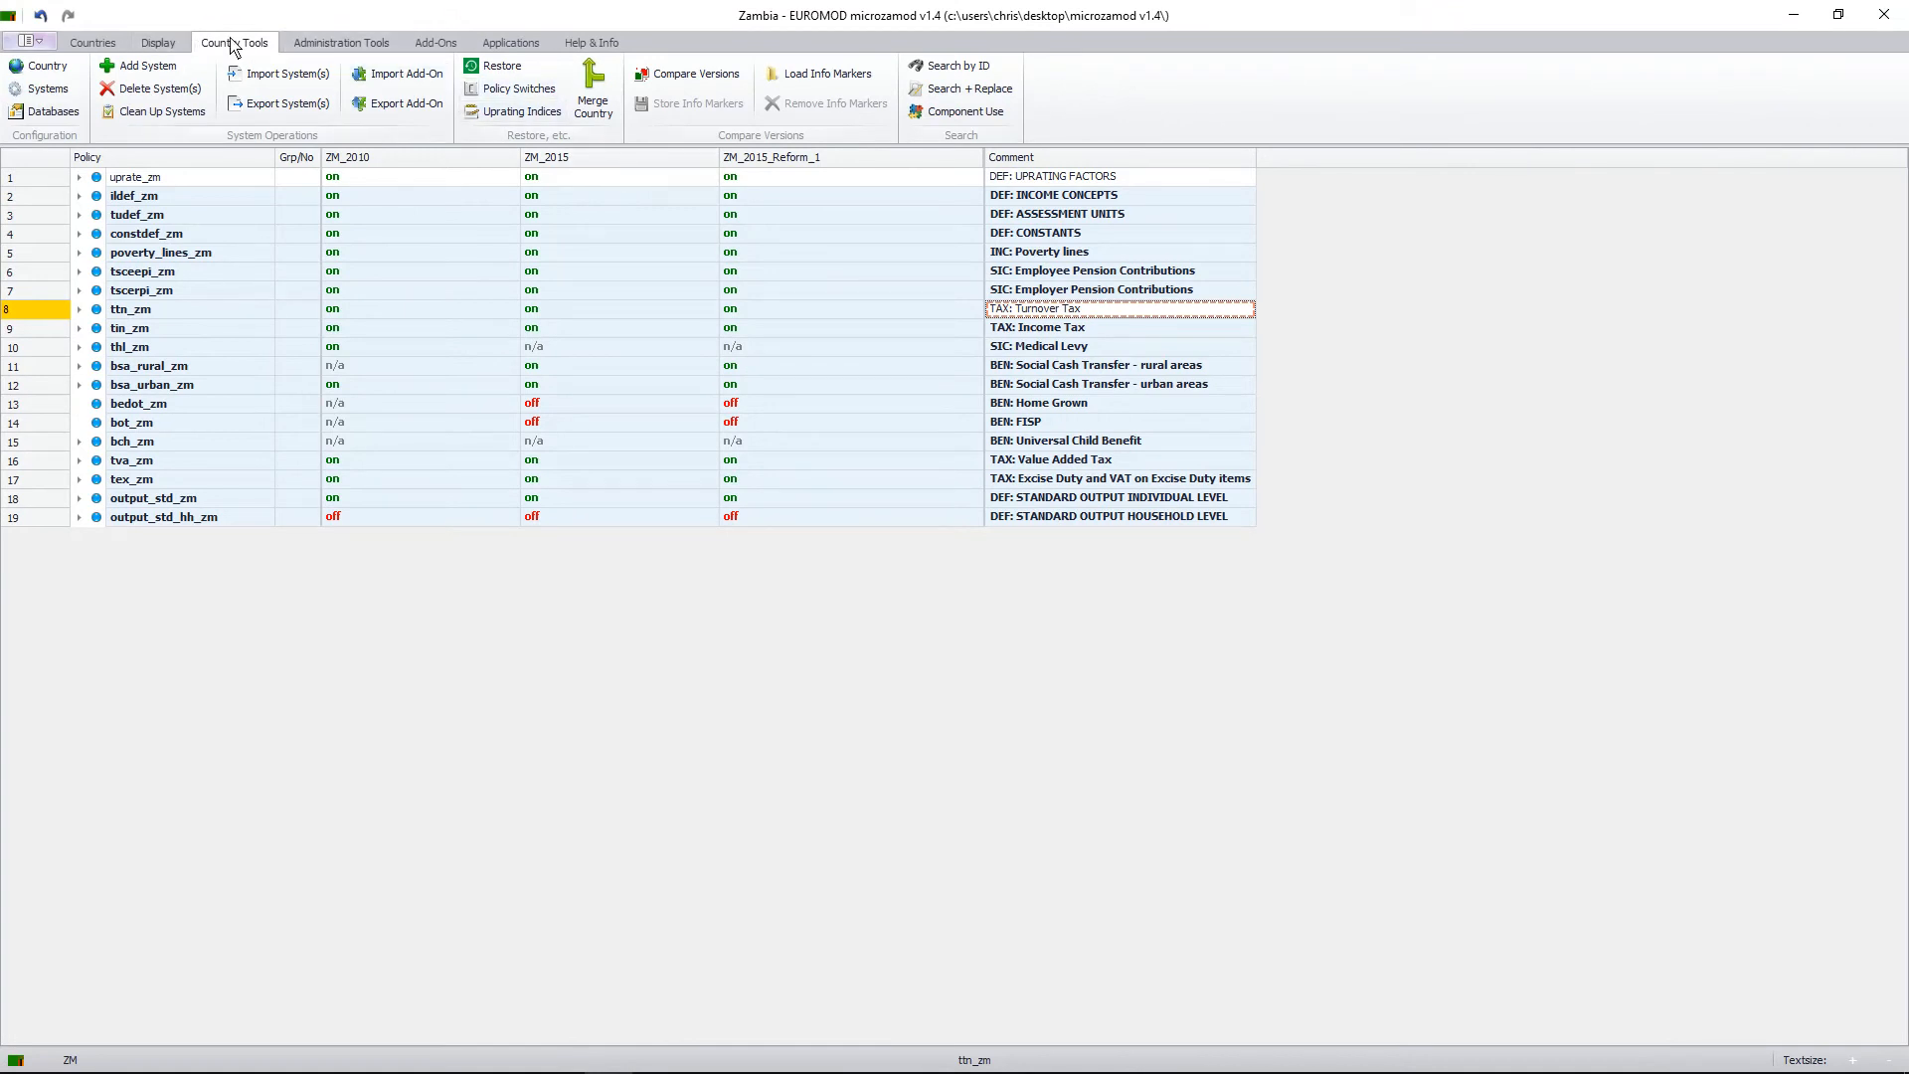
left_click(142, 67)
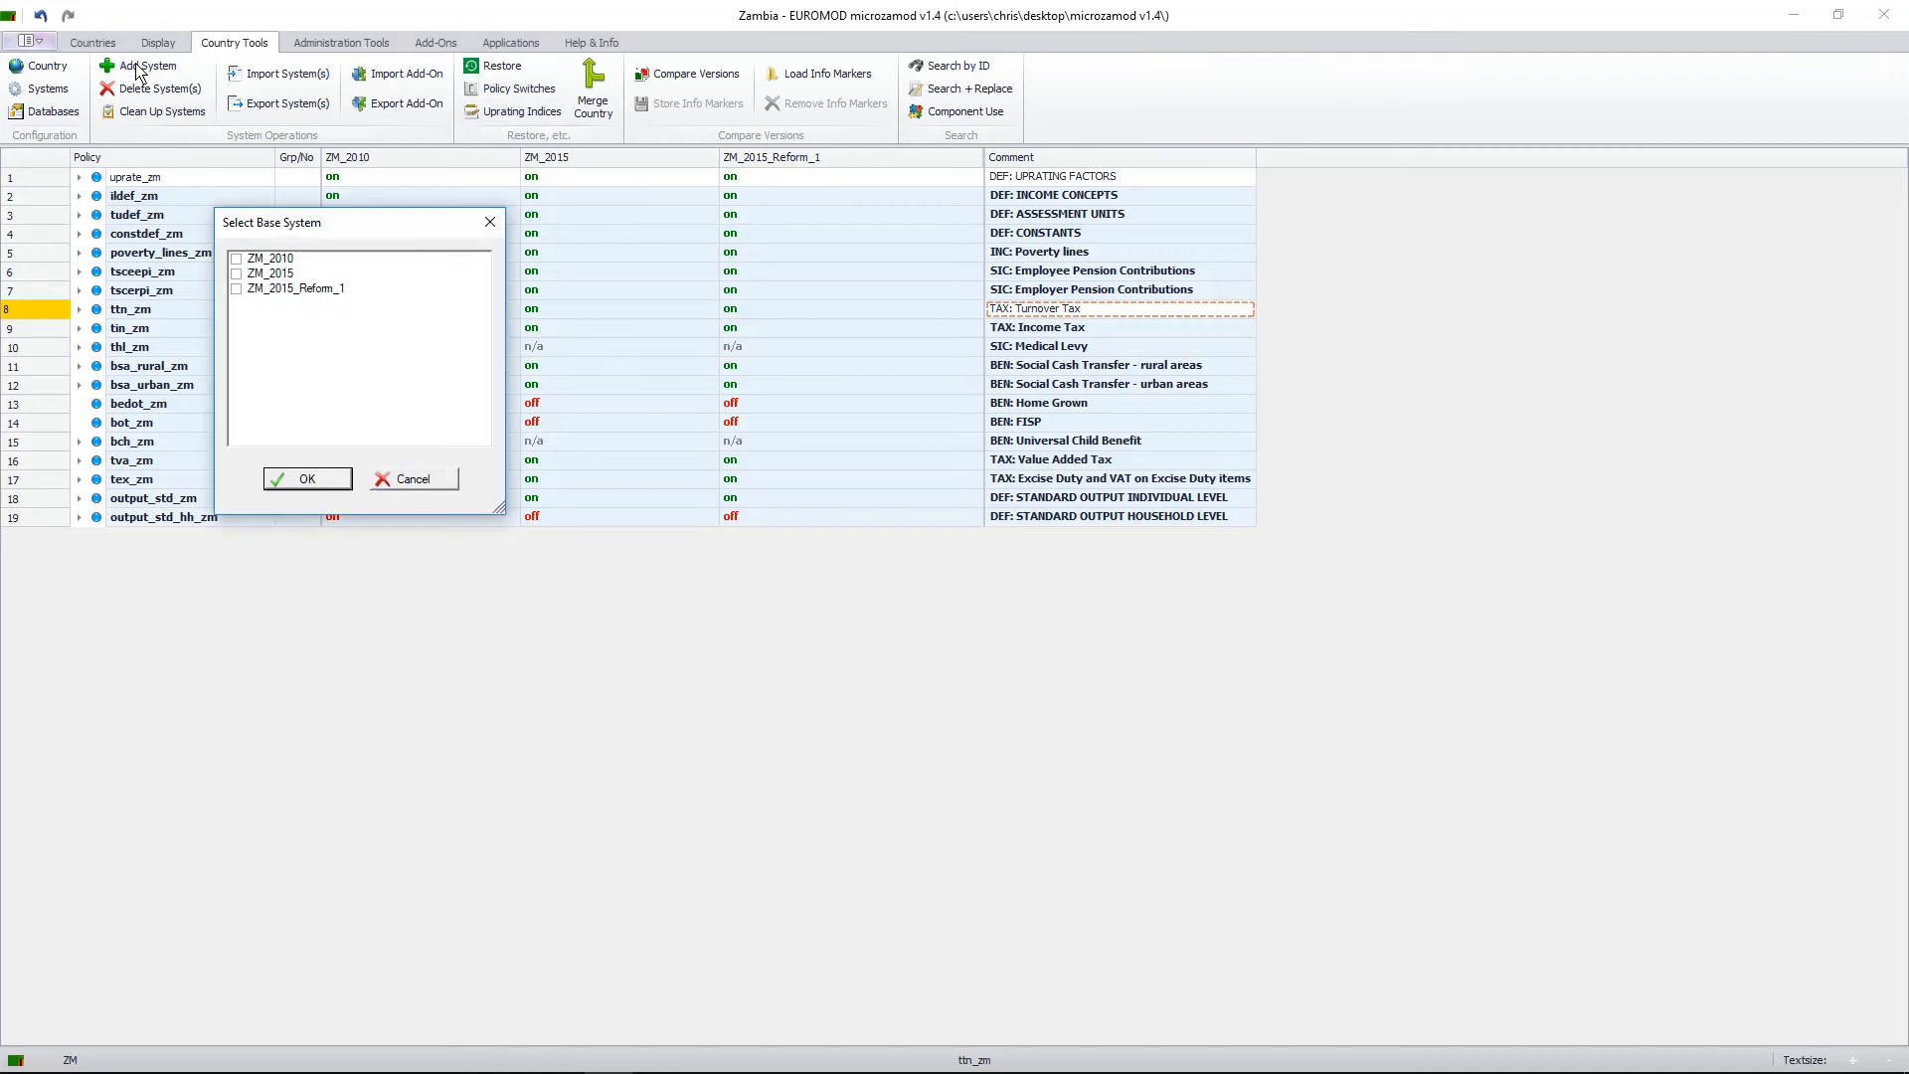
left_click(236, 273)
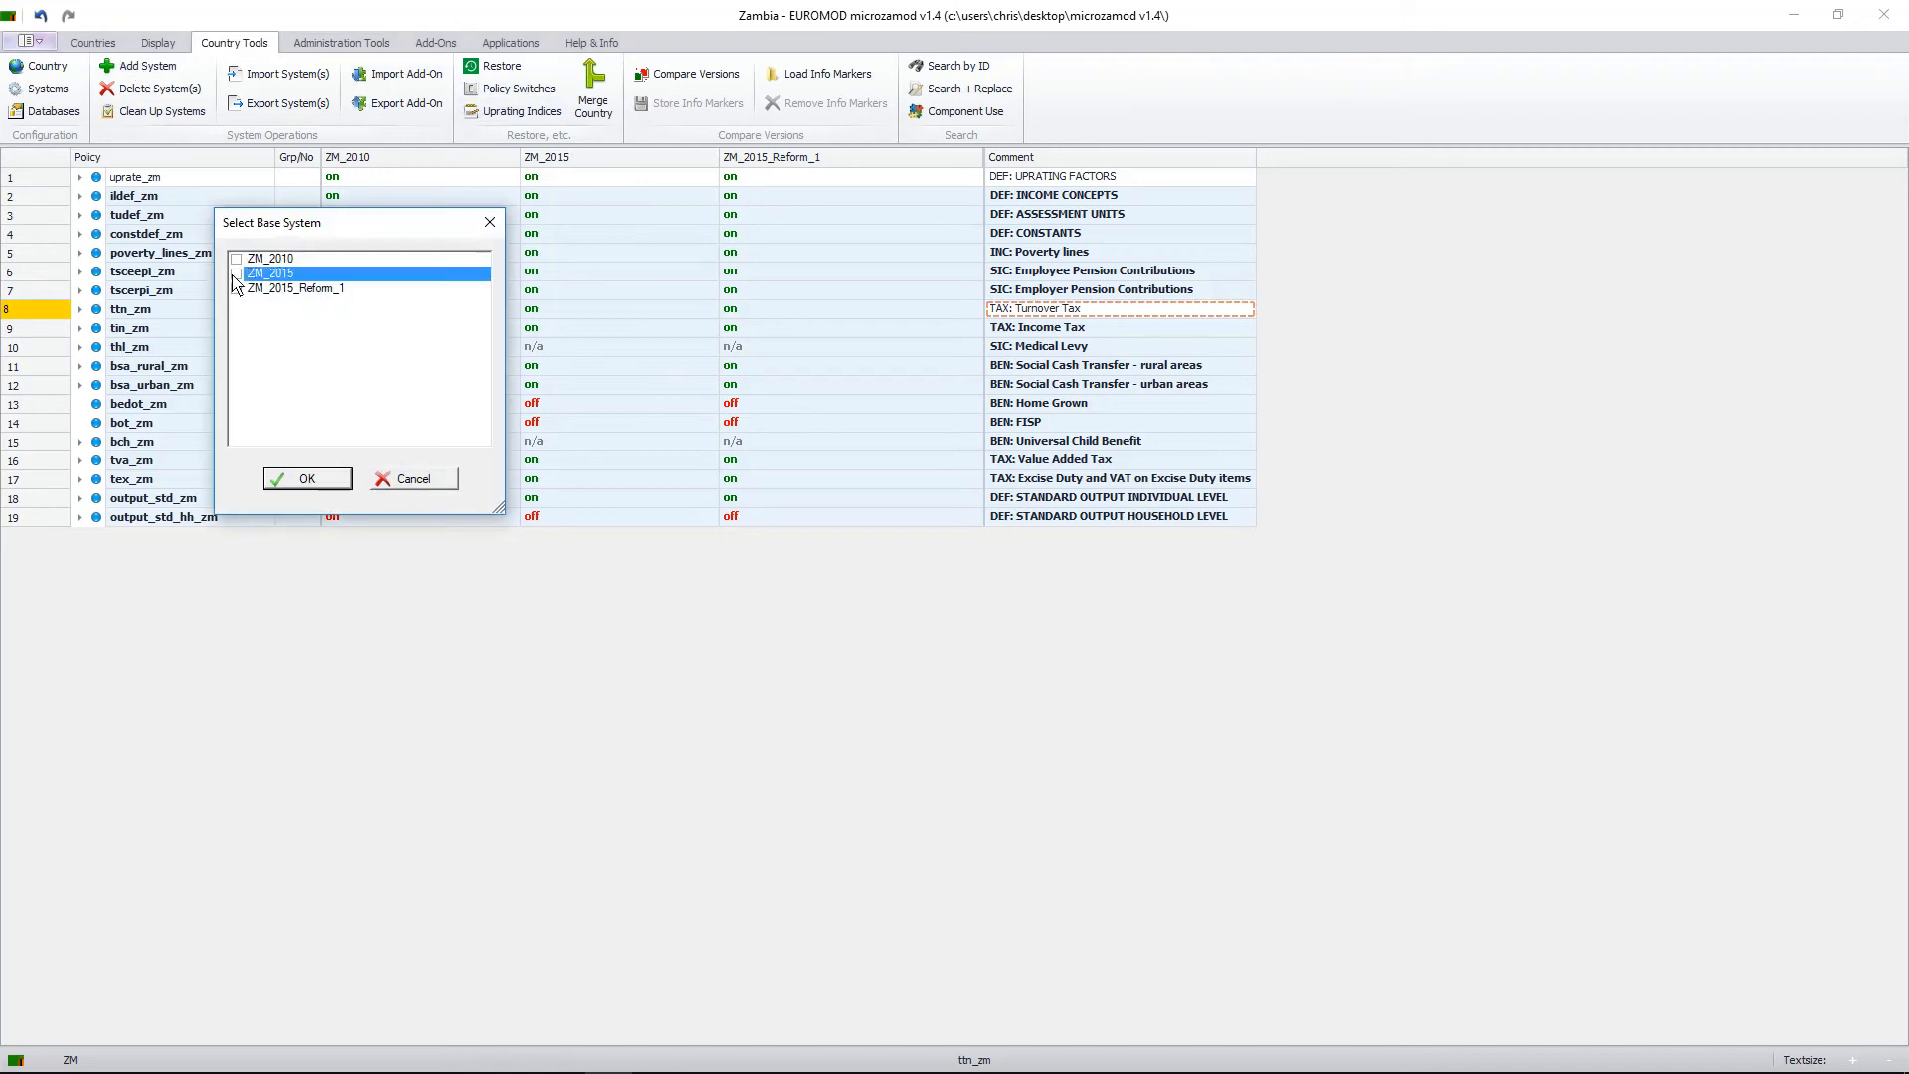
left_click(307, 478)
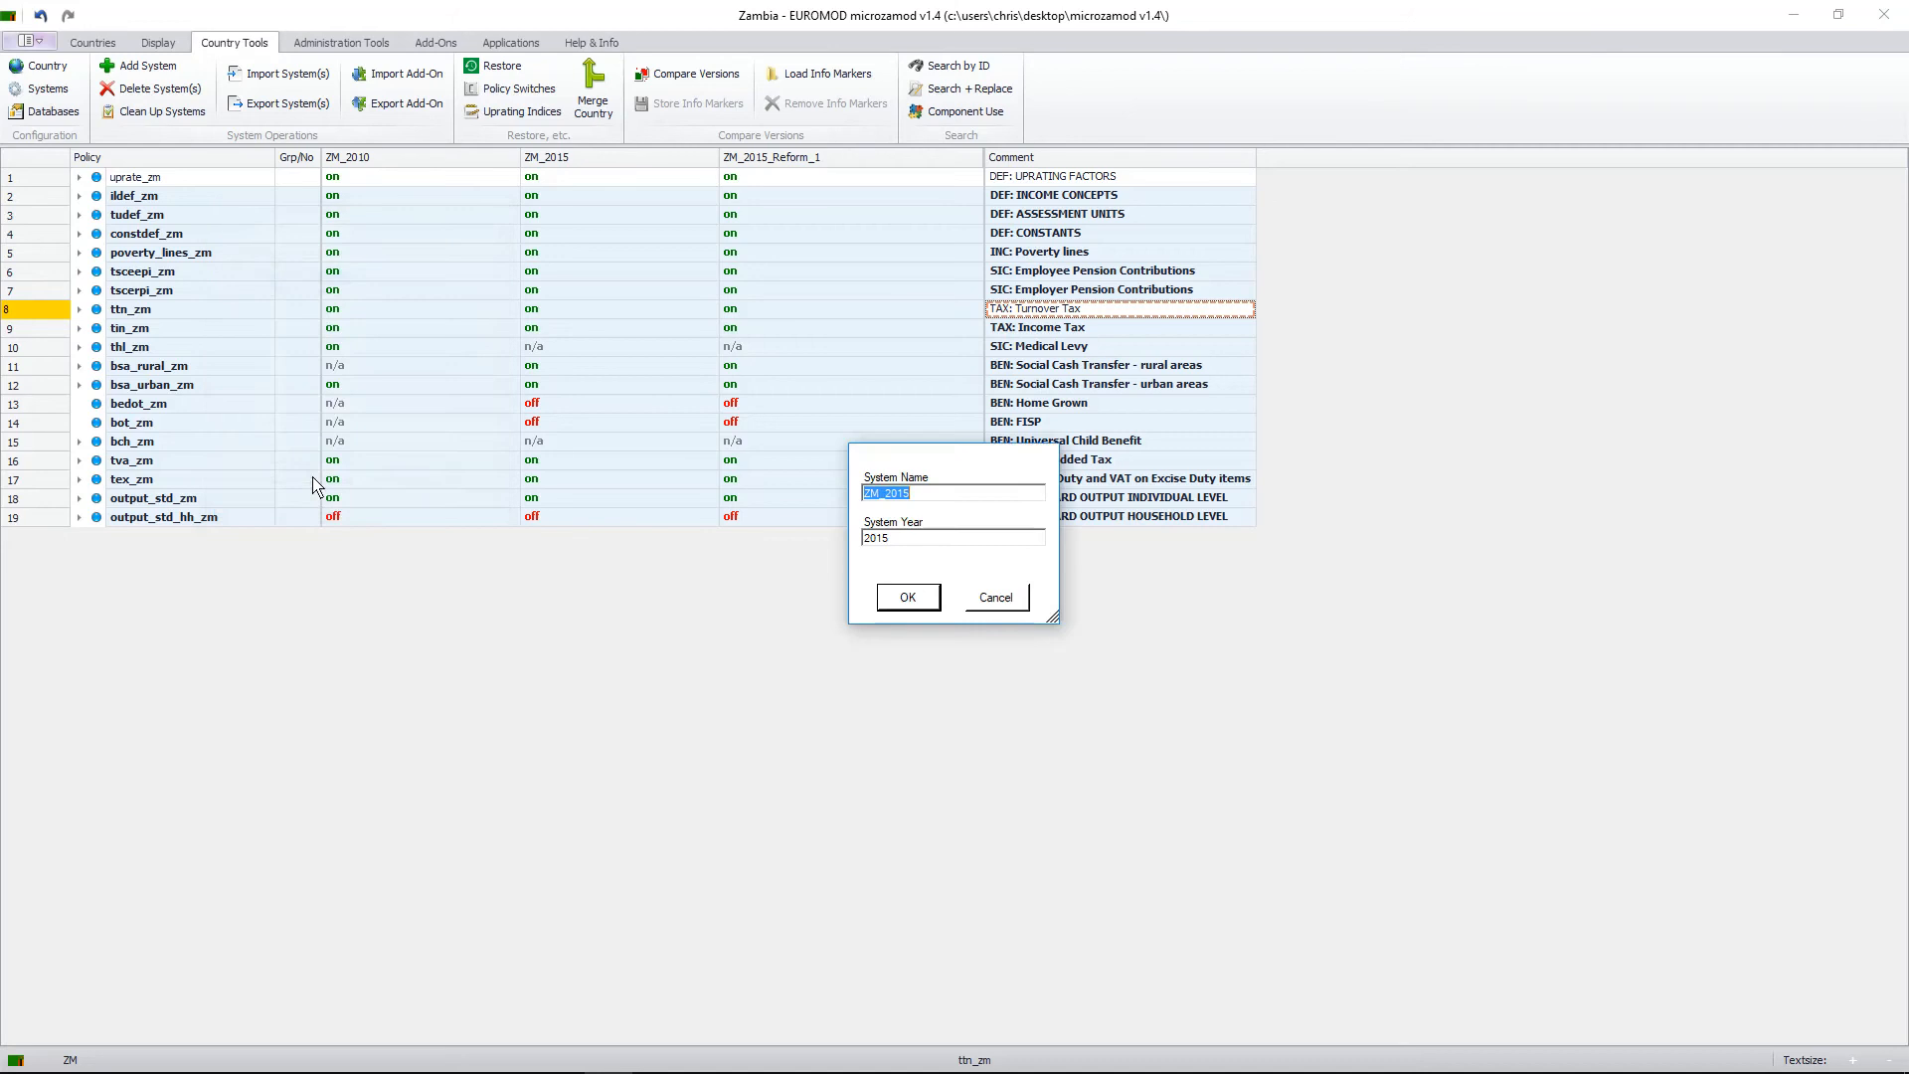
left_click(973, 493)
type("_re")
key("BackSpace")
key("BackSpace")
type("Reform_2")
left_click(908, 598)
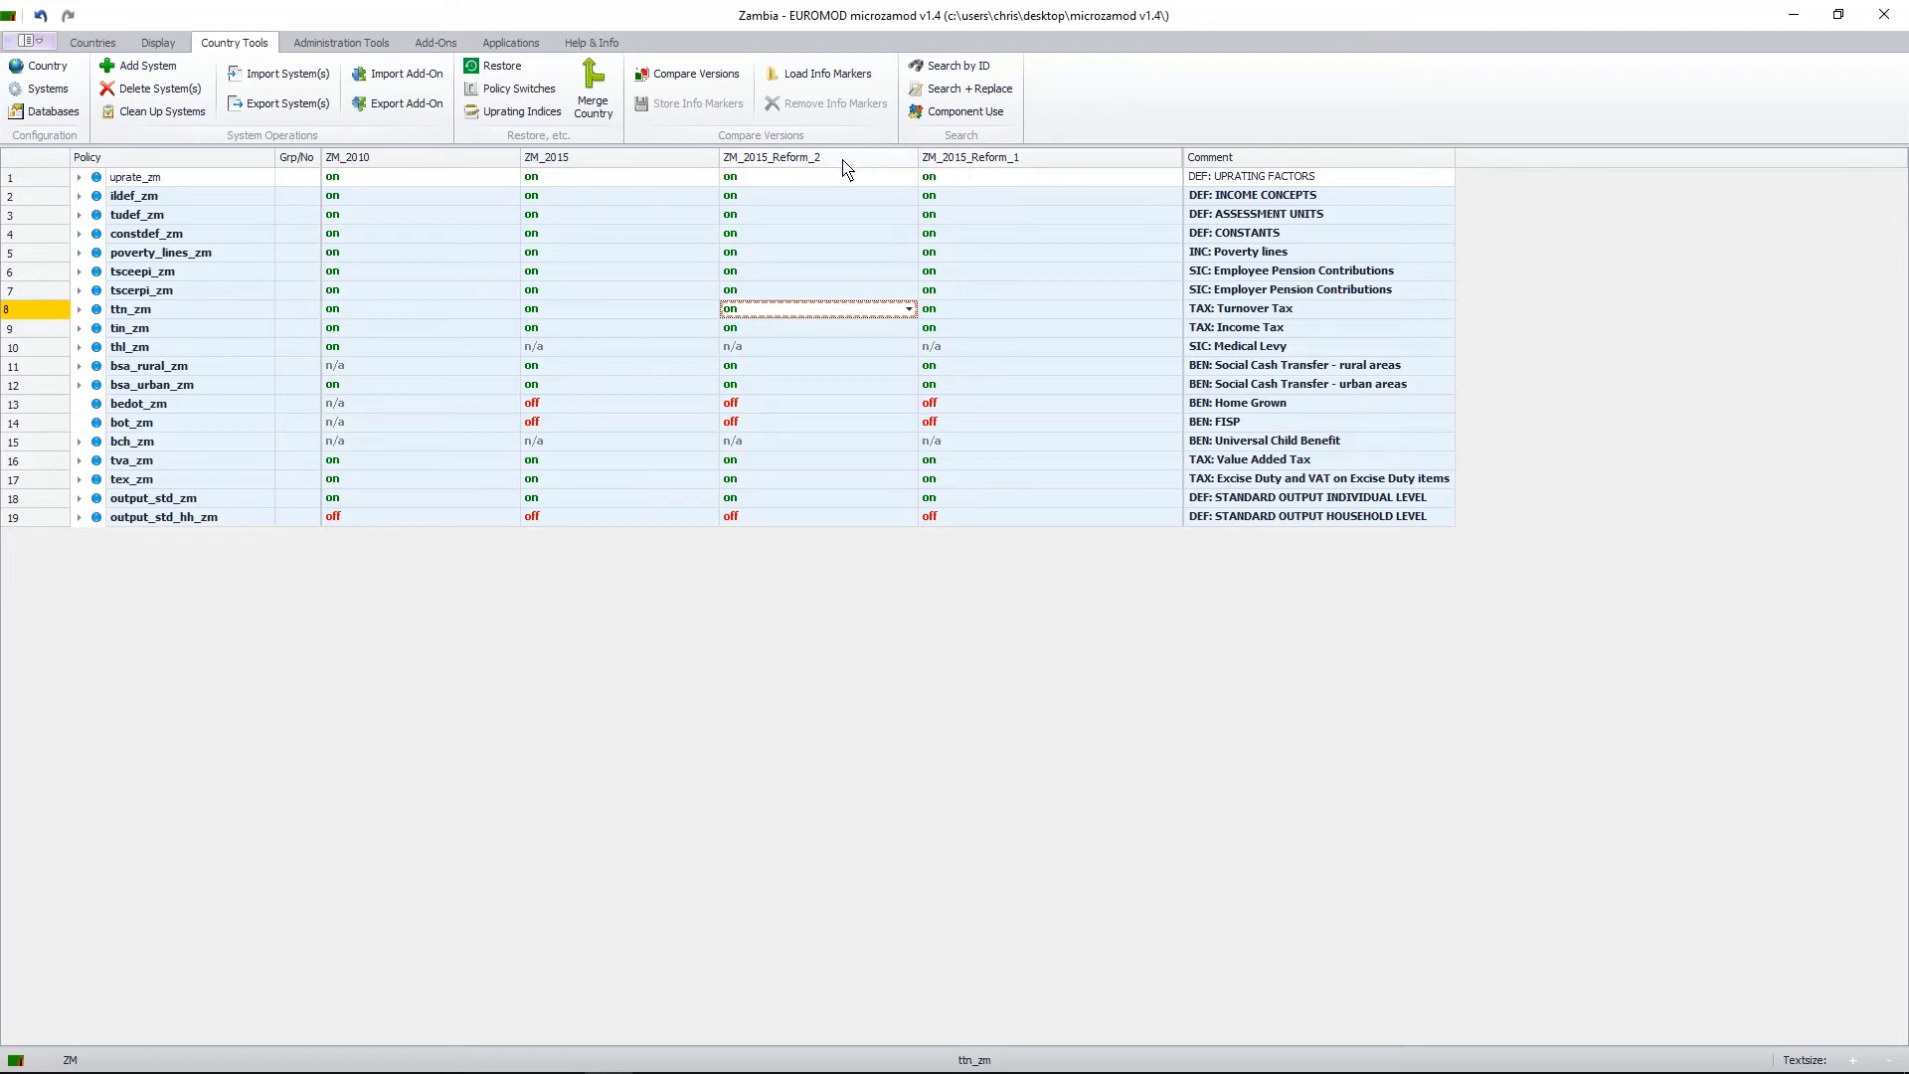
Reorder the system columns so ZM_2015_Reform_2 follows ZM_2015_Reform_1, and adjust the widths of both reform columns.
left_click_drag(865, 161, 1051, 167)
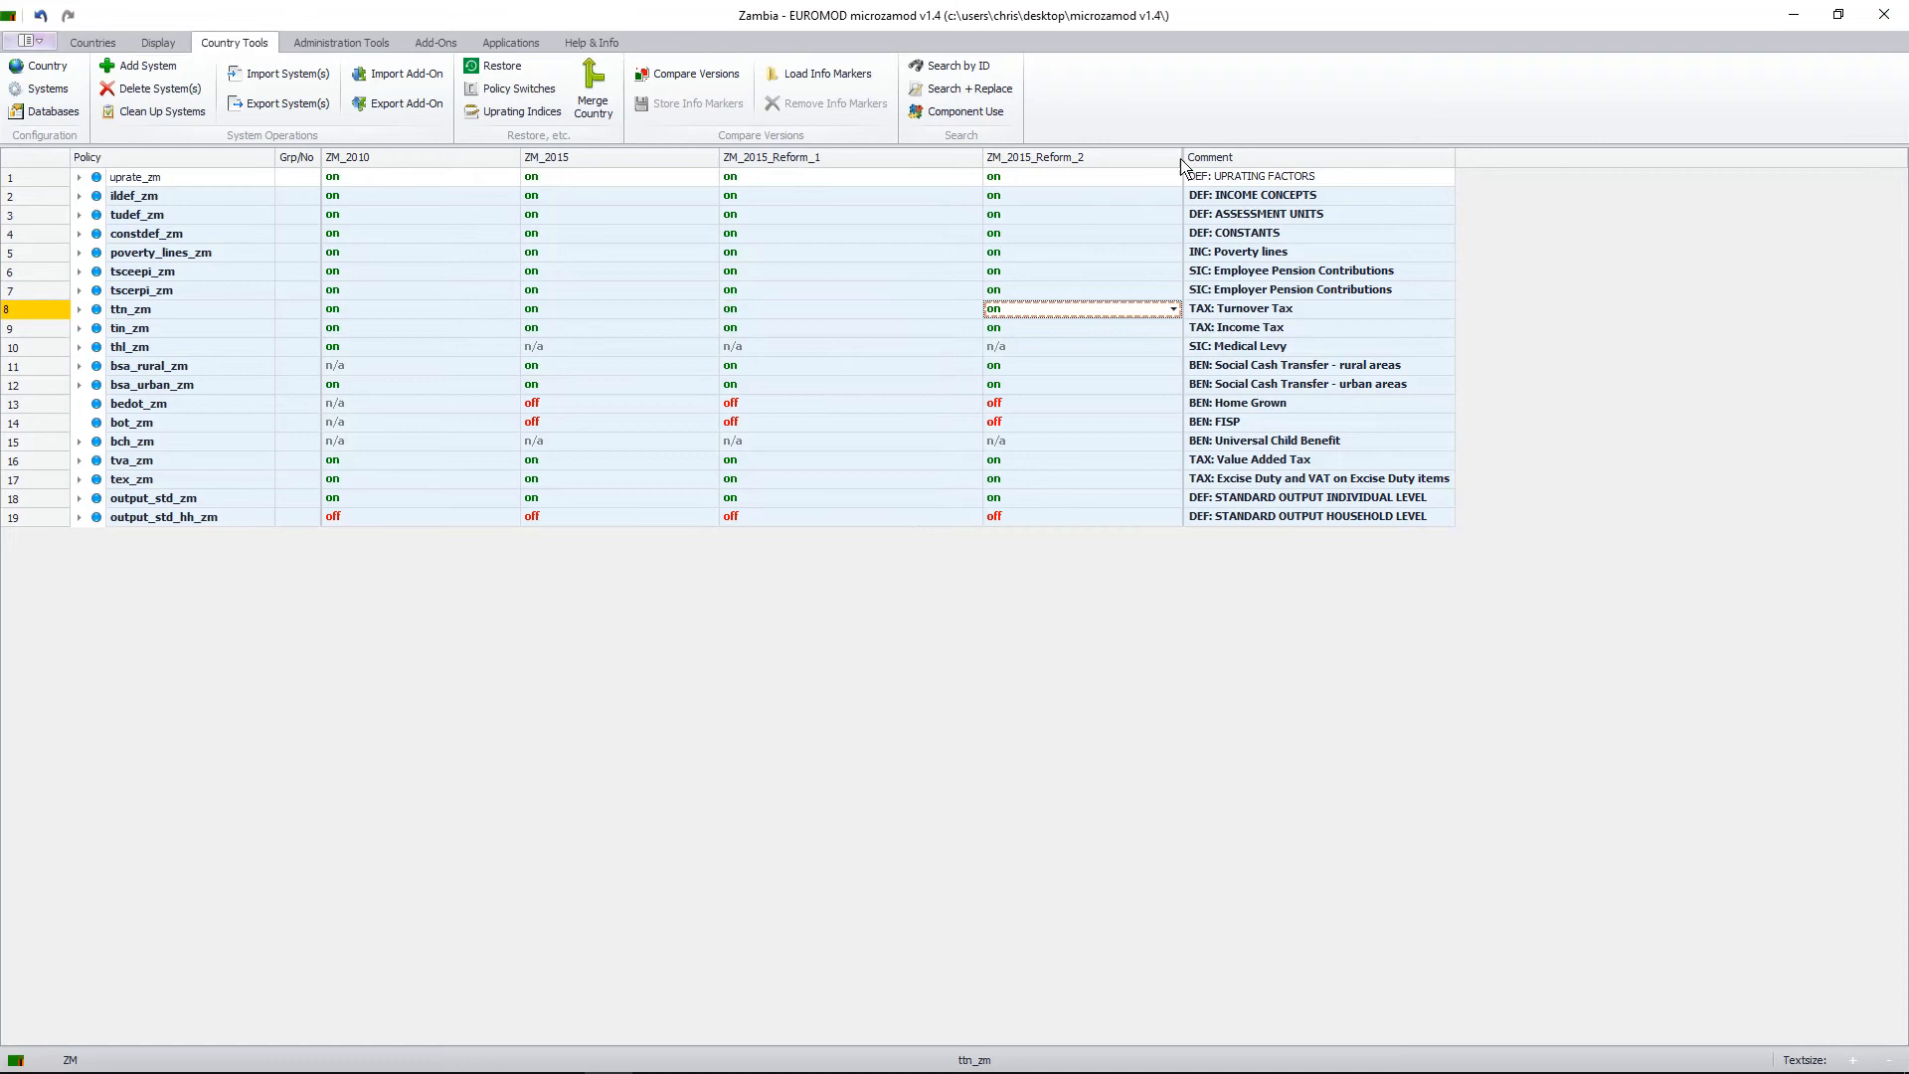
left_click_drag(1182, 161, 1206, 161)
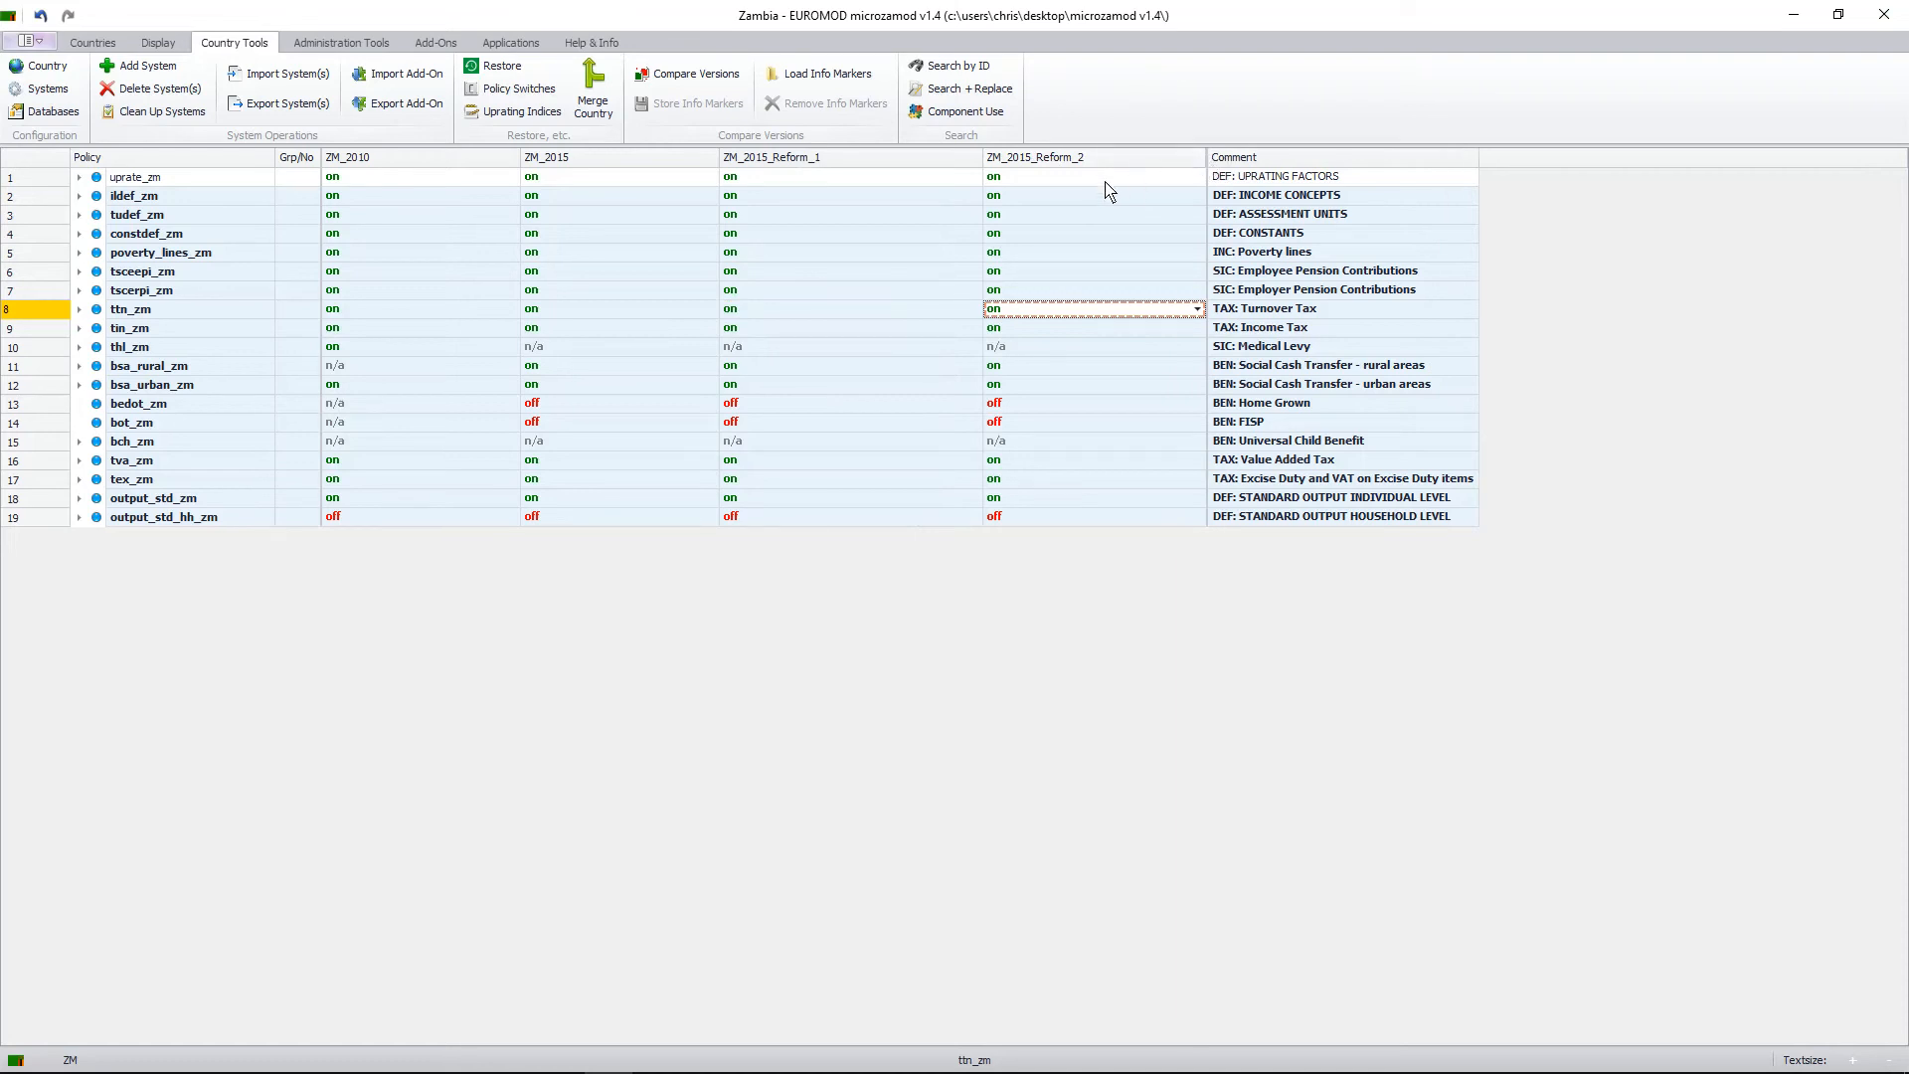
left_click_drag(984, 167, 954, 169)
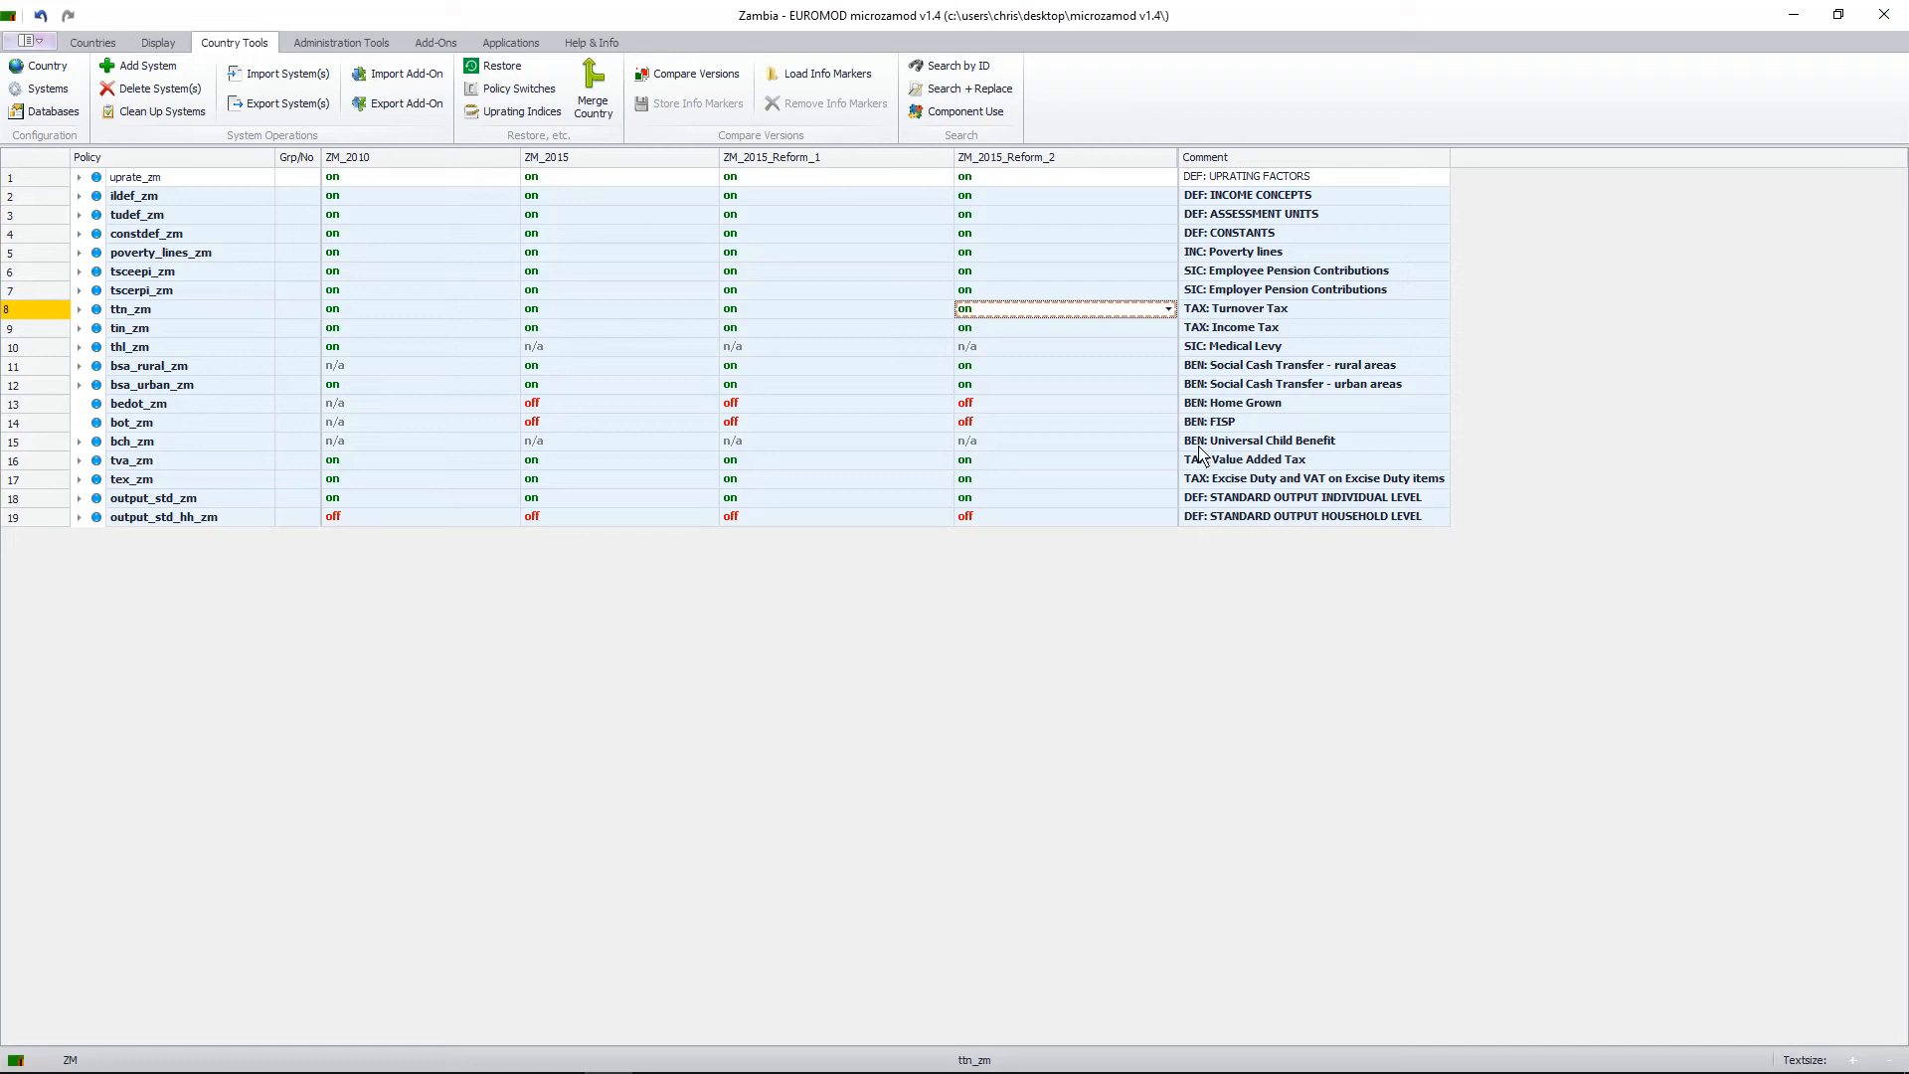
Delete the existing Universal Child Benefit policy bch_zm.
right_click(127, 442)
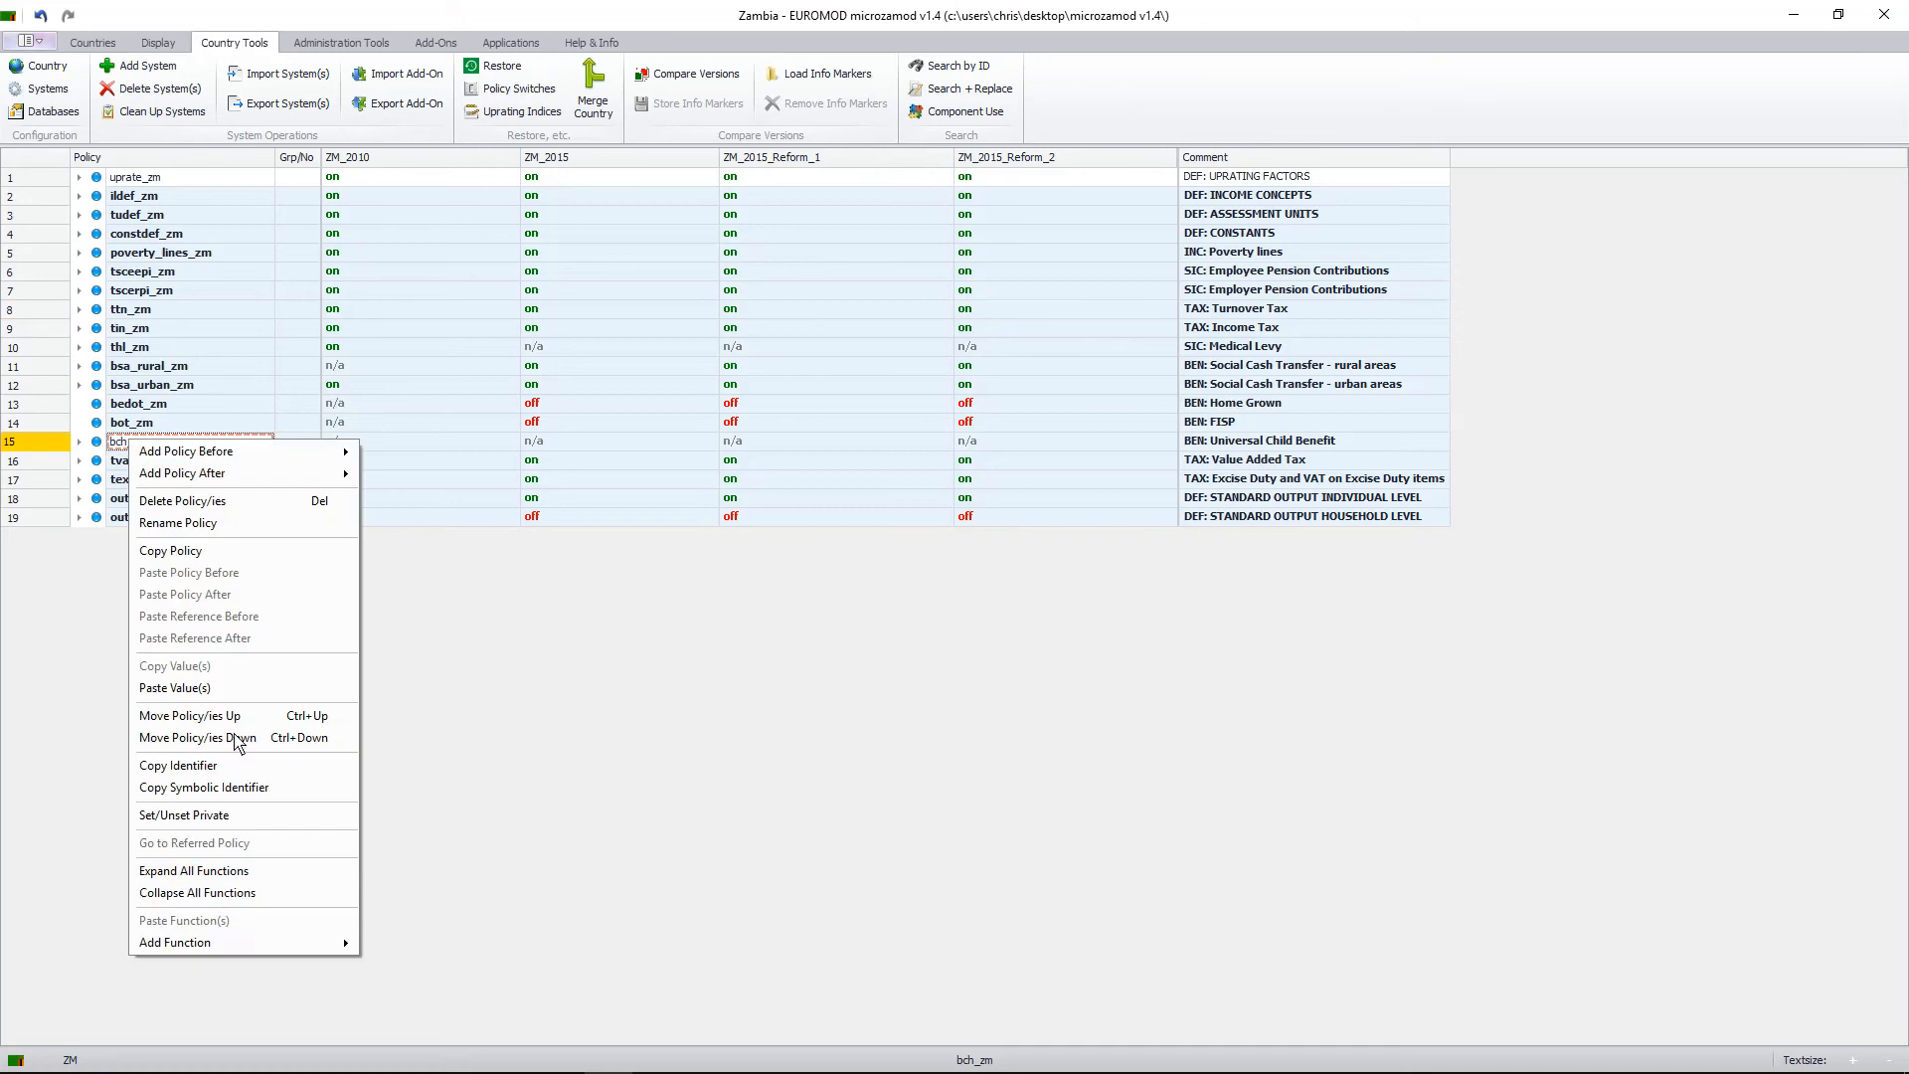
left_click(231, 522)
key("Delete")
left_click(954, 616)
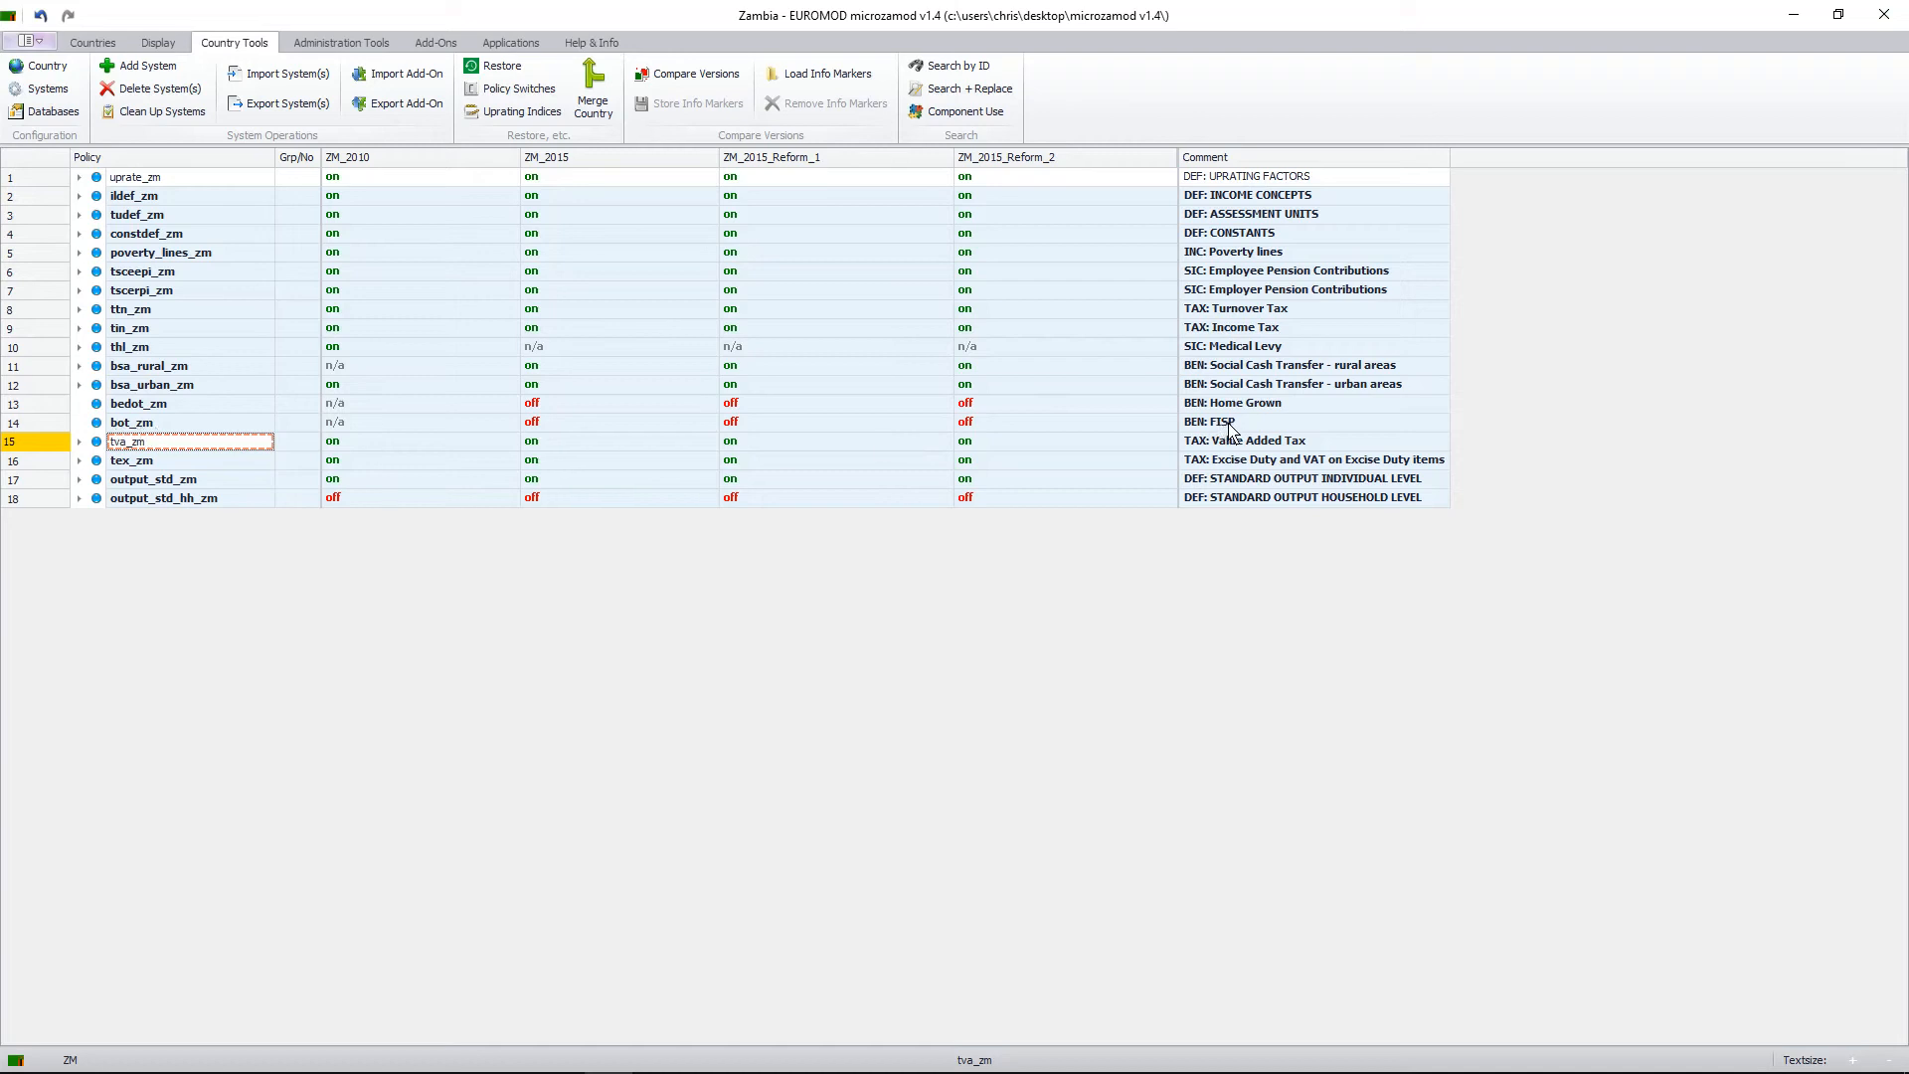
Add a new benefit policy named bch_zm directly after bot_zm.
right_click(121, 425)
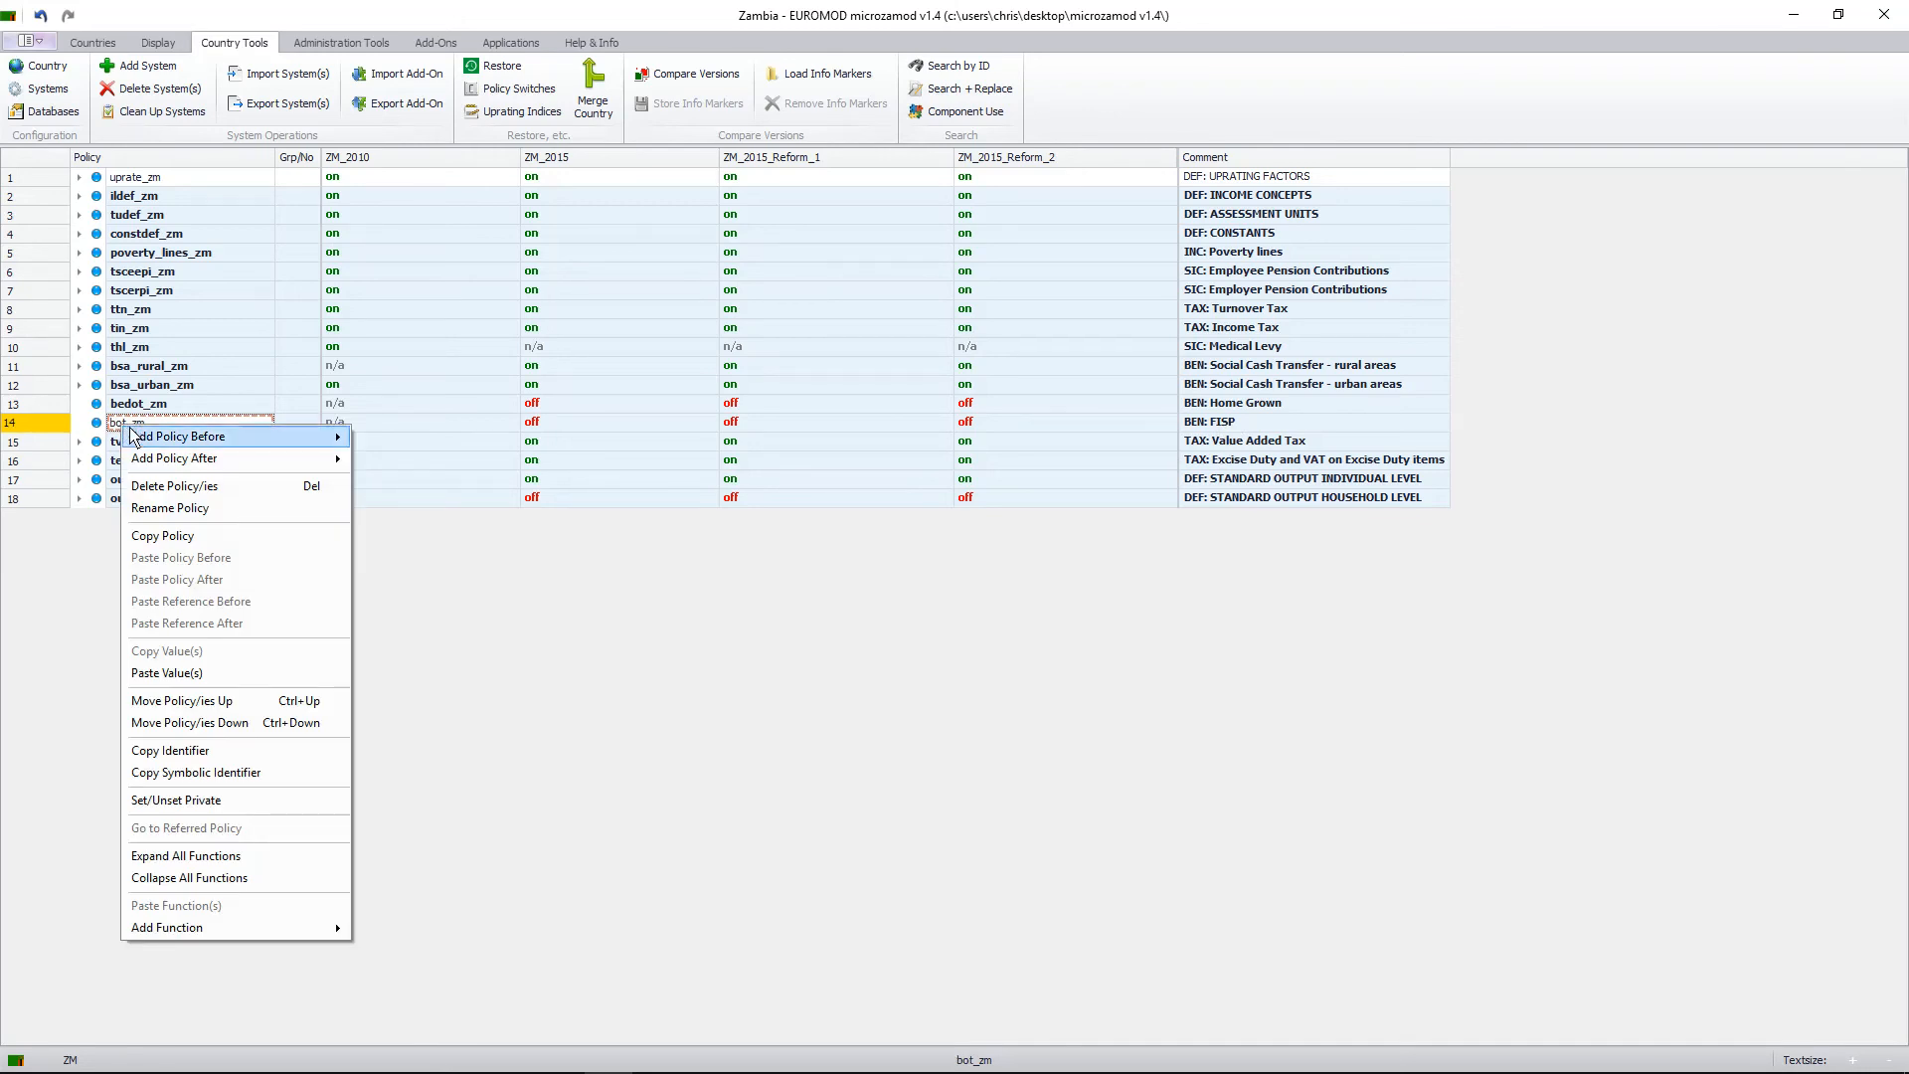
mouse_move(162, 463)
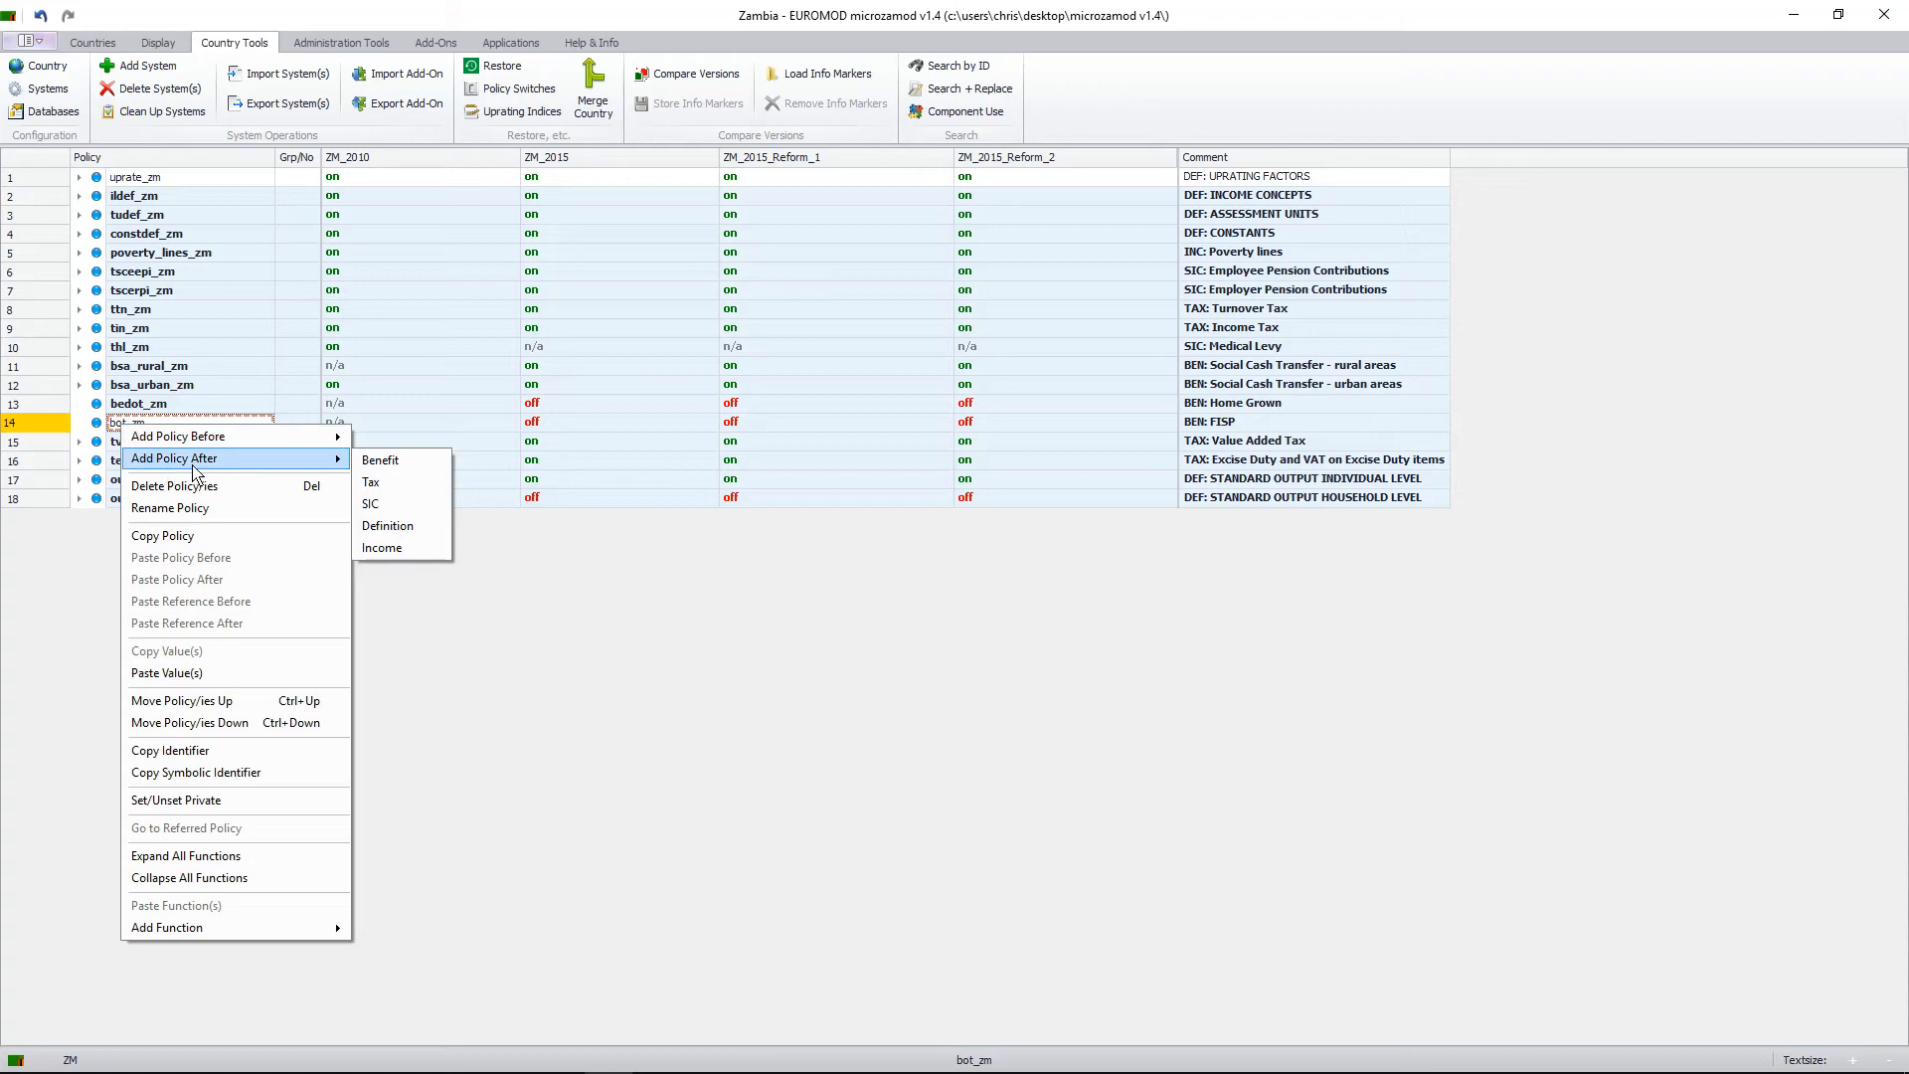
left_click(384, 463)
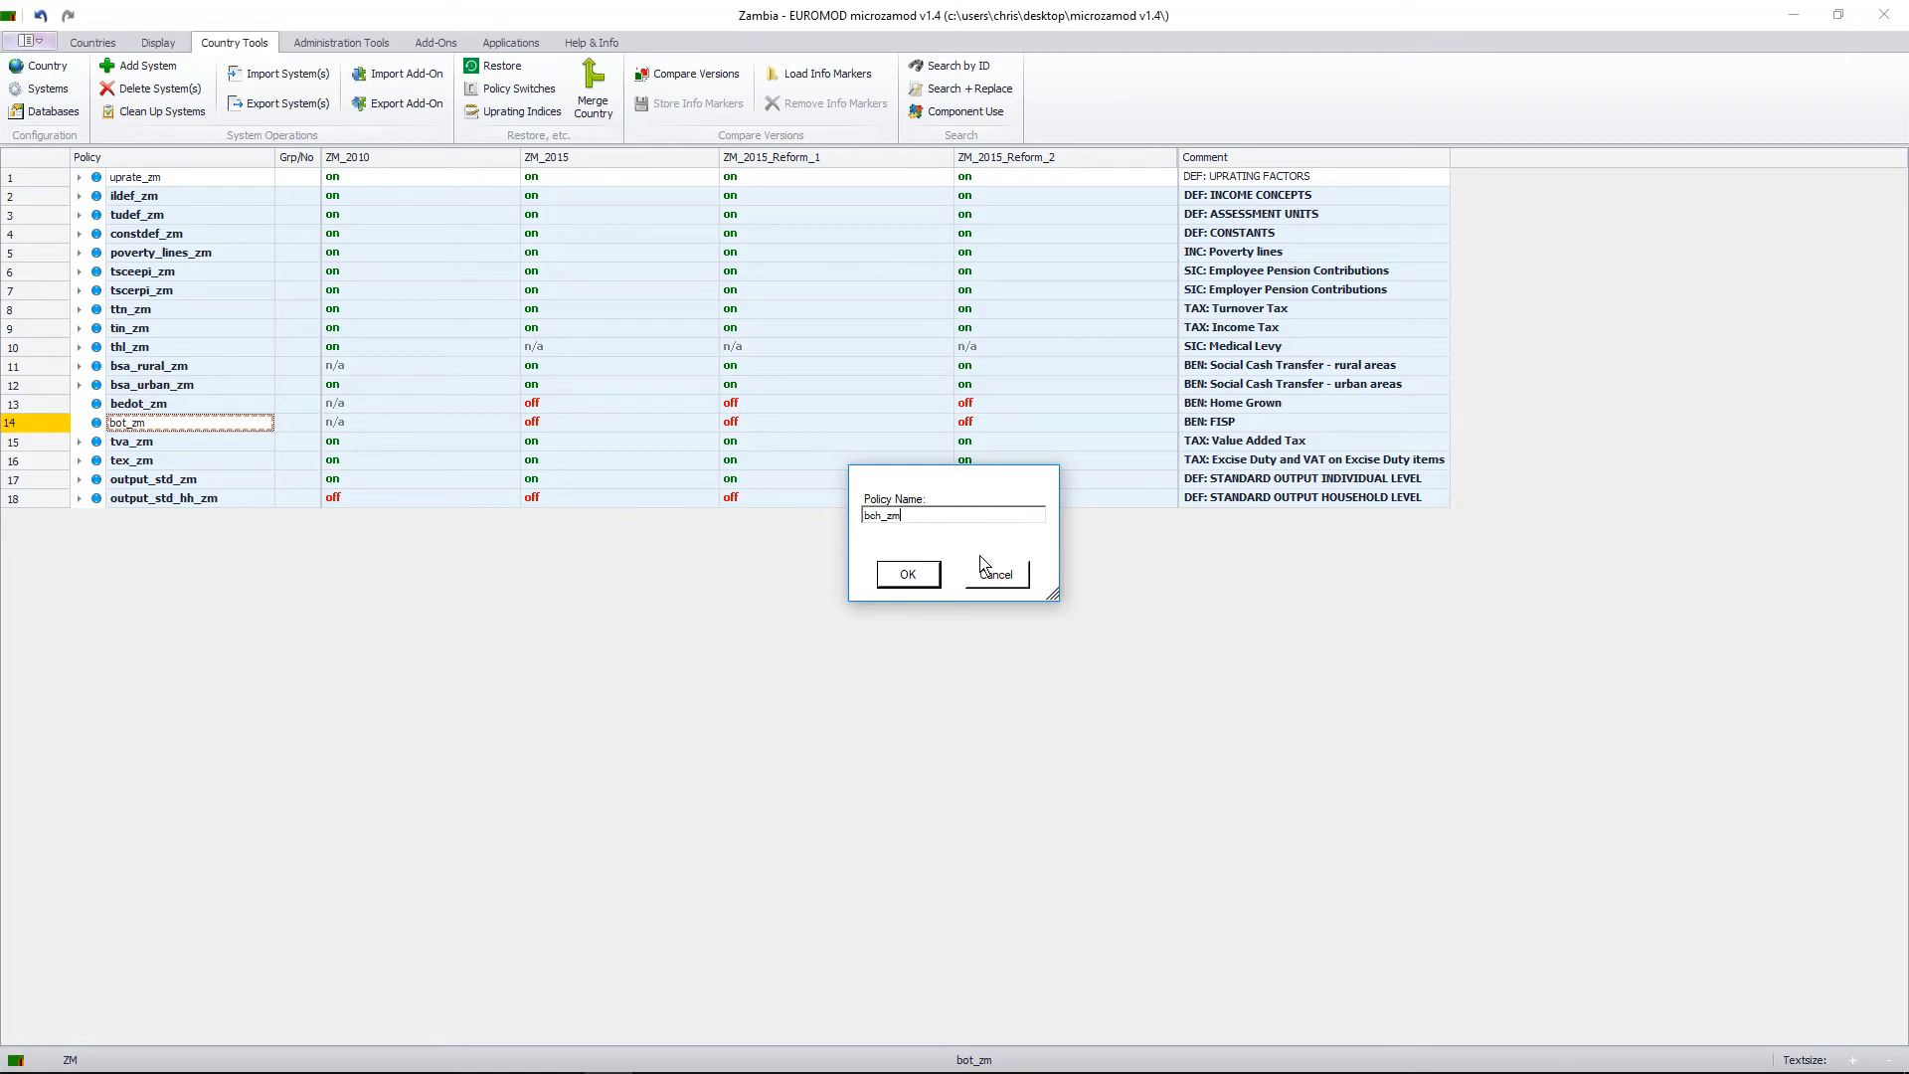
left_click(908, 575)
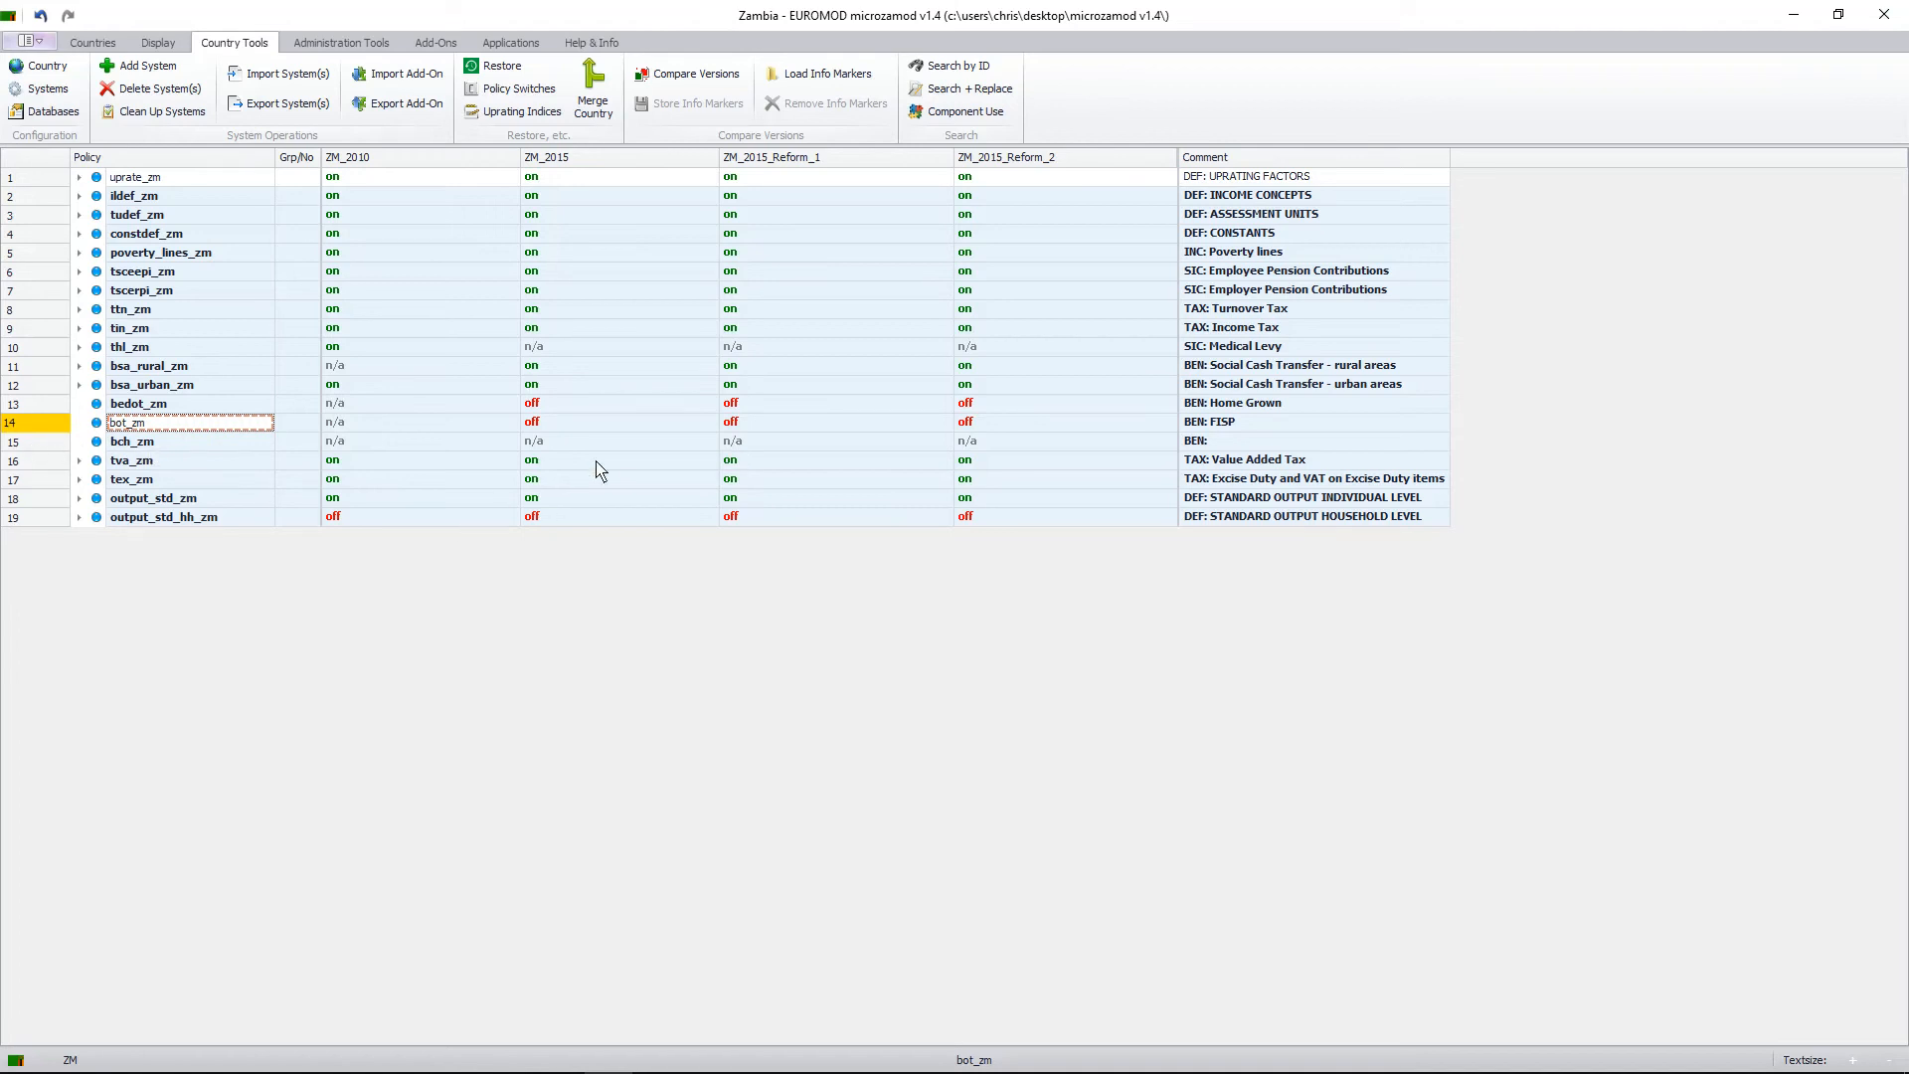
Extend the bch_zm policy comment to "BEN: Universal Child Benefit Reform scenario".
left_click(1214, 443)
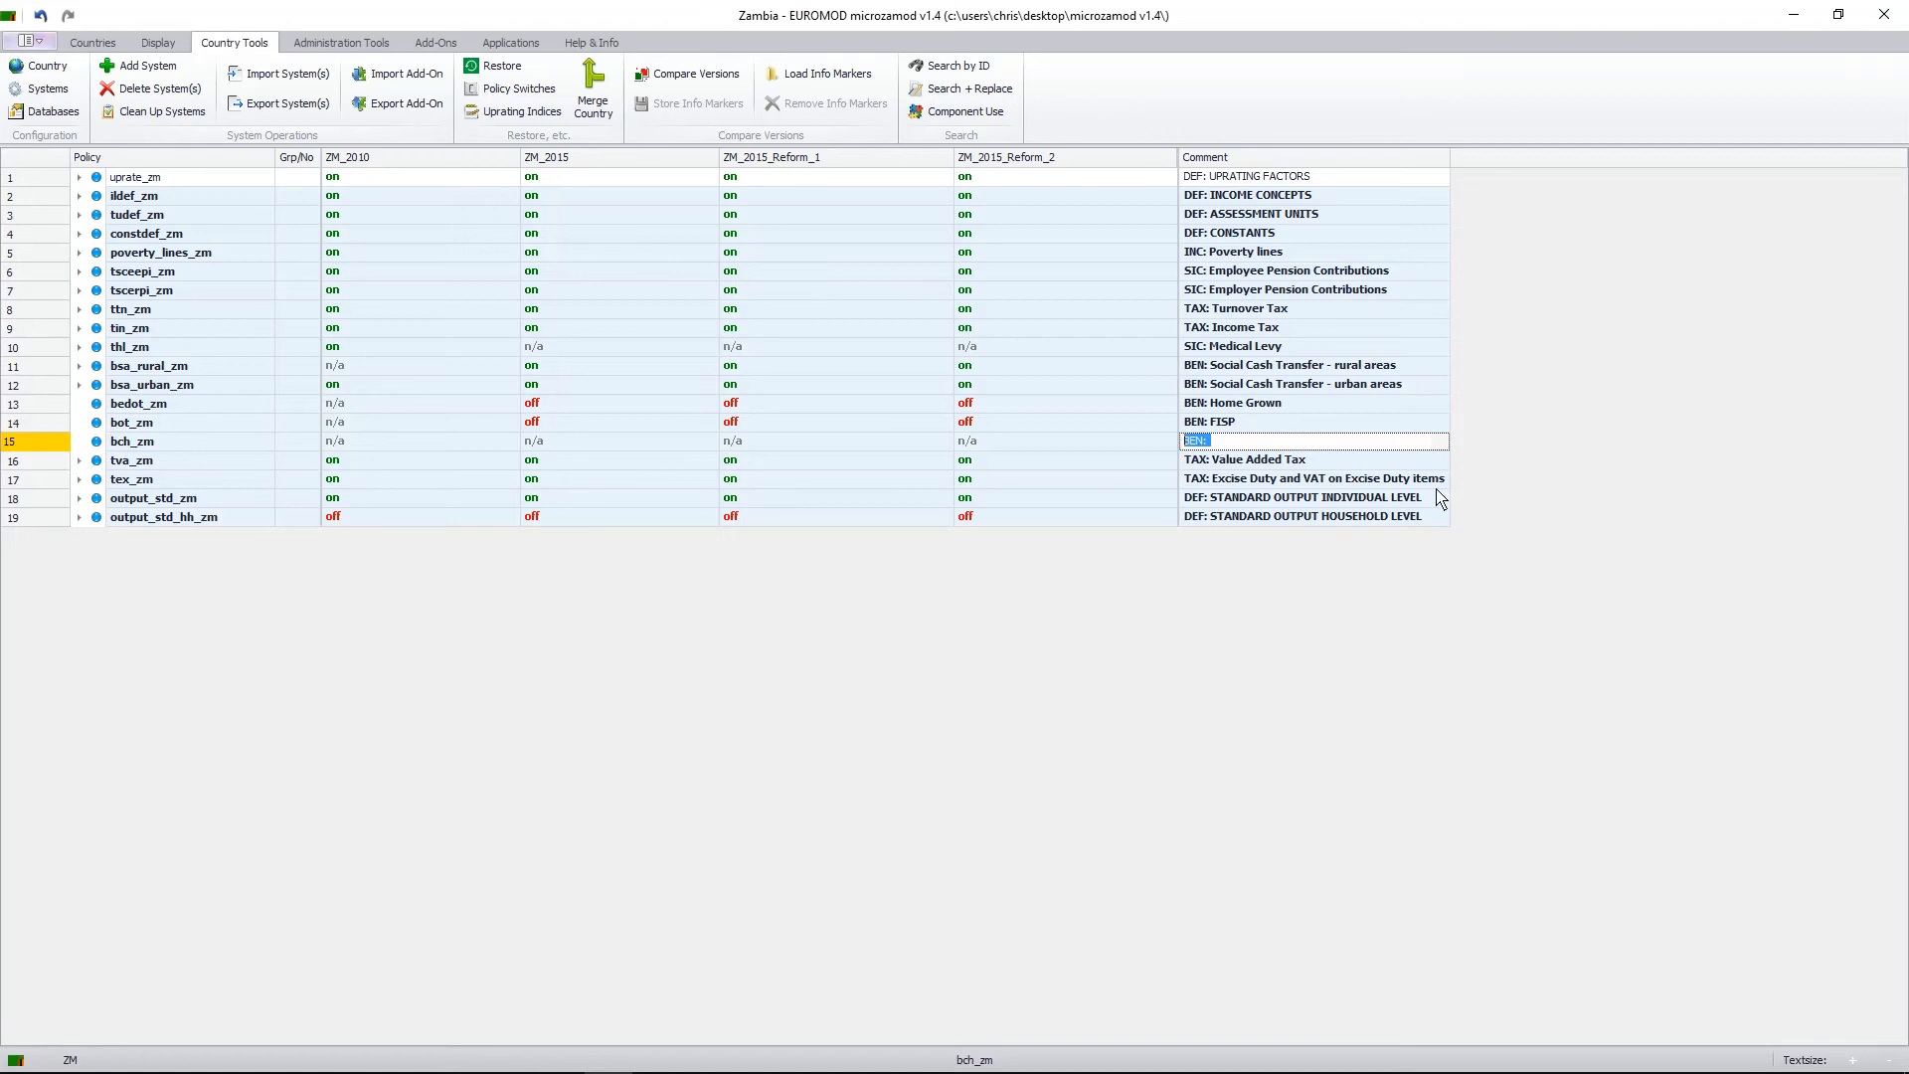
left_click(1280, 444)
type("Universal Child Ben")
type("fit Reform")
type("scenario")
left_click(118, 446)
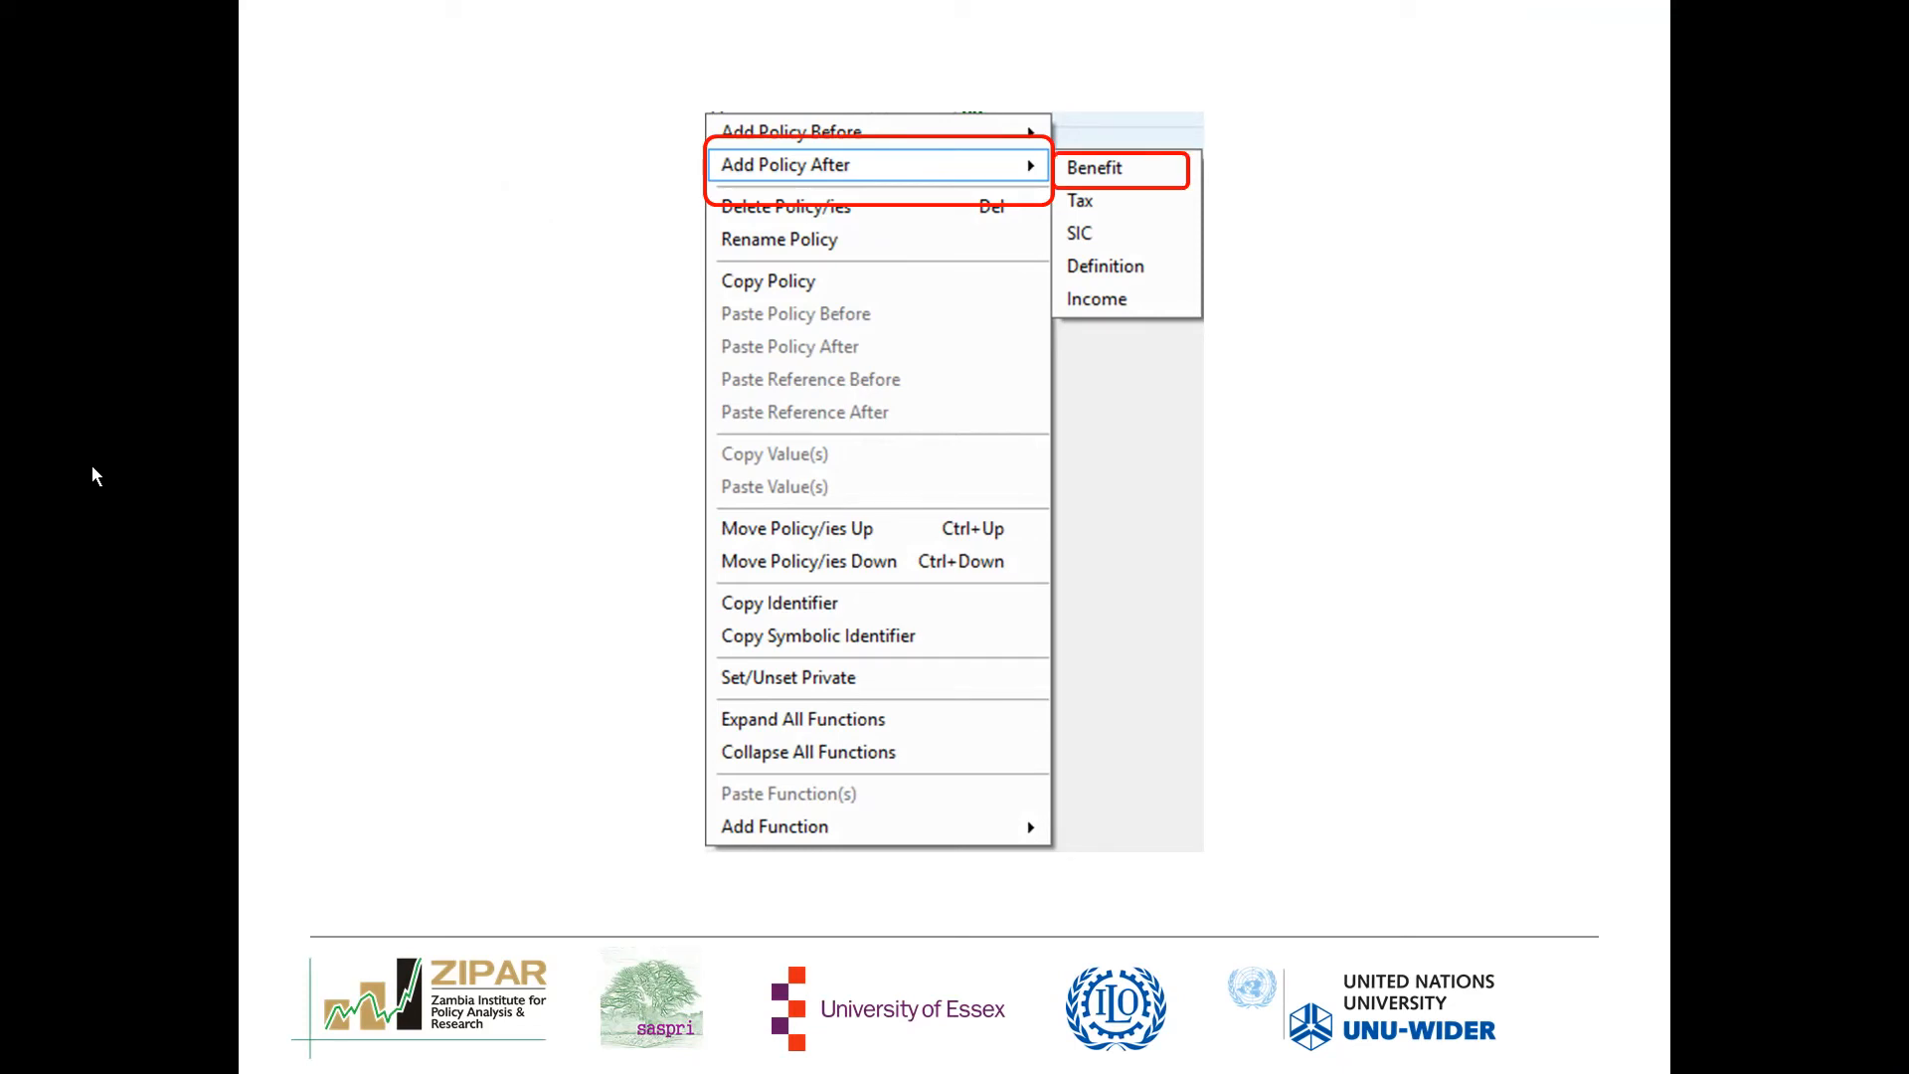
key("Right")
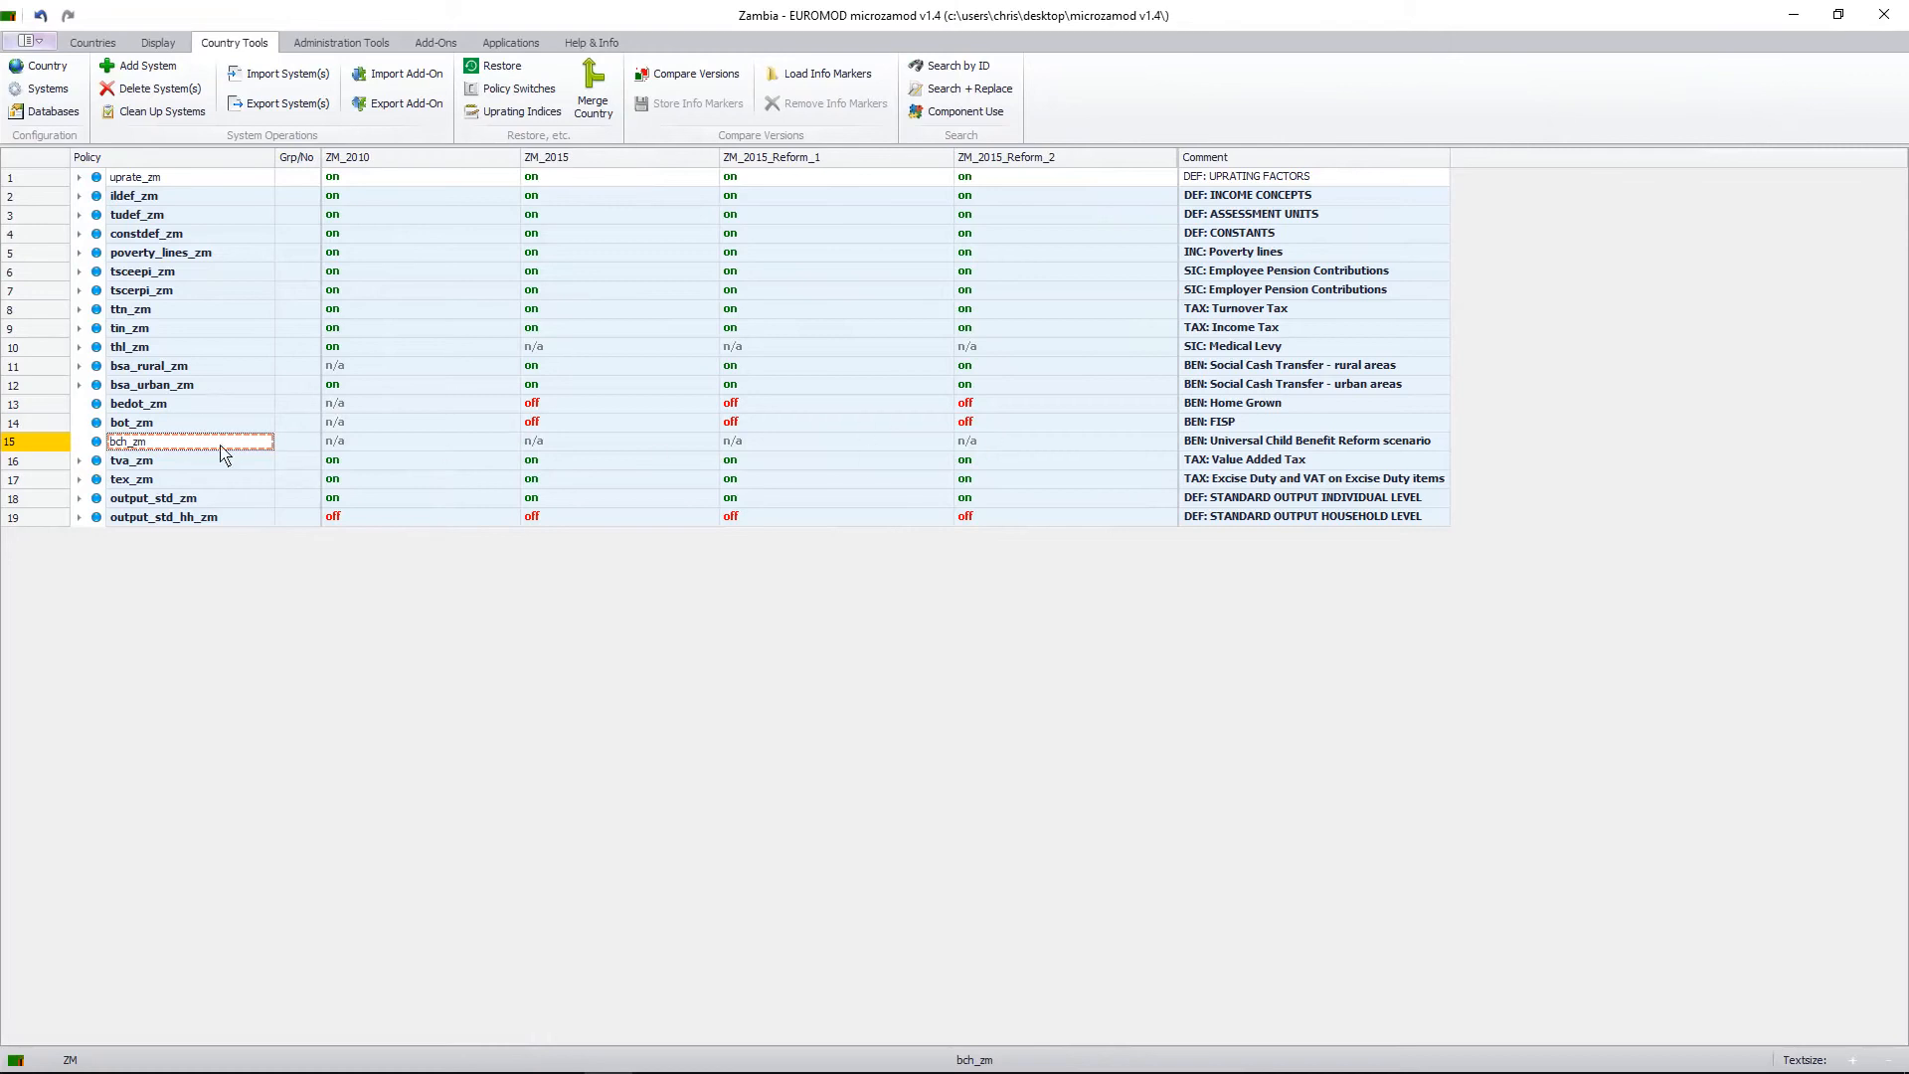
Add a BenCalc function to the new bch_zm policy.
right_click(141, 447)
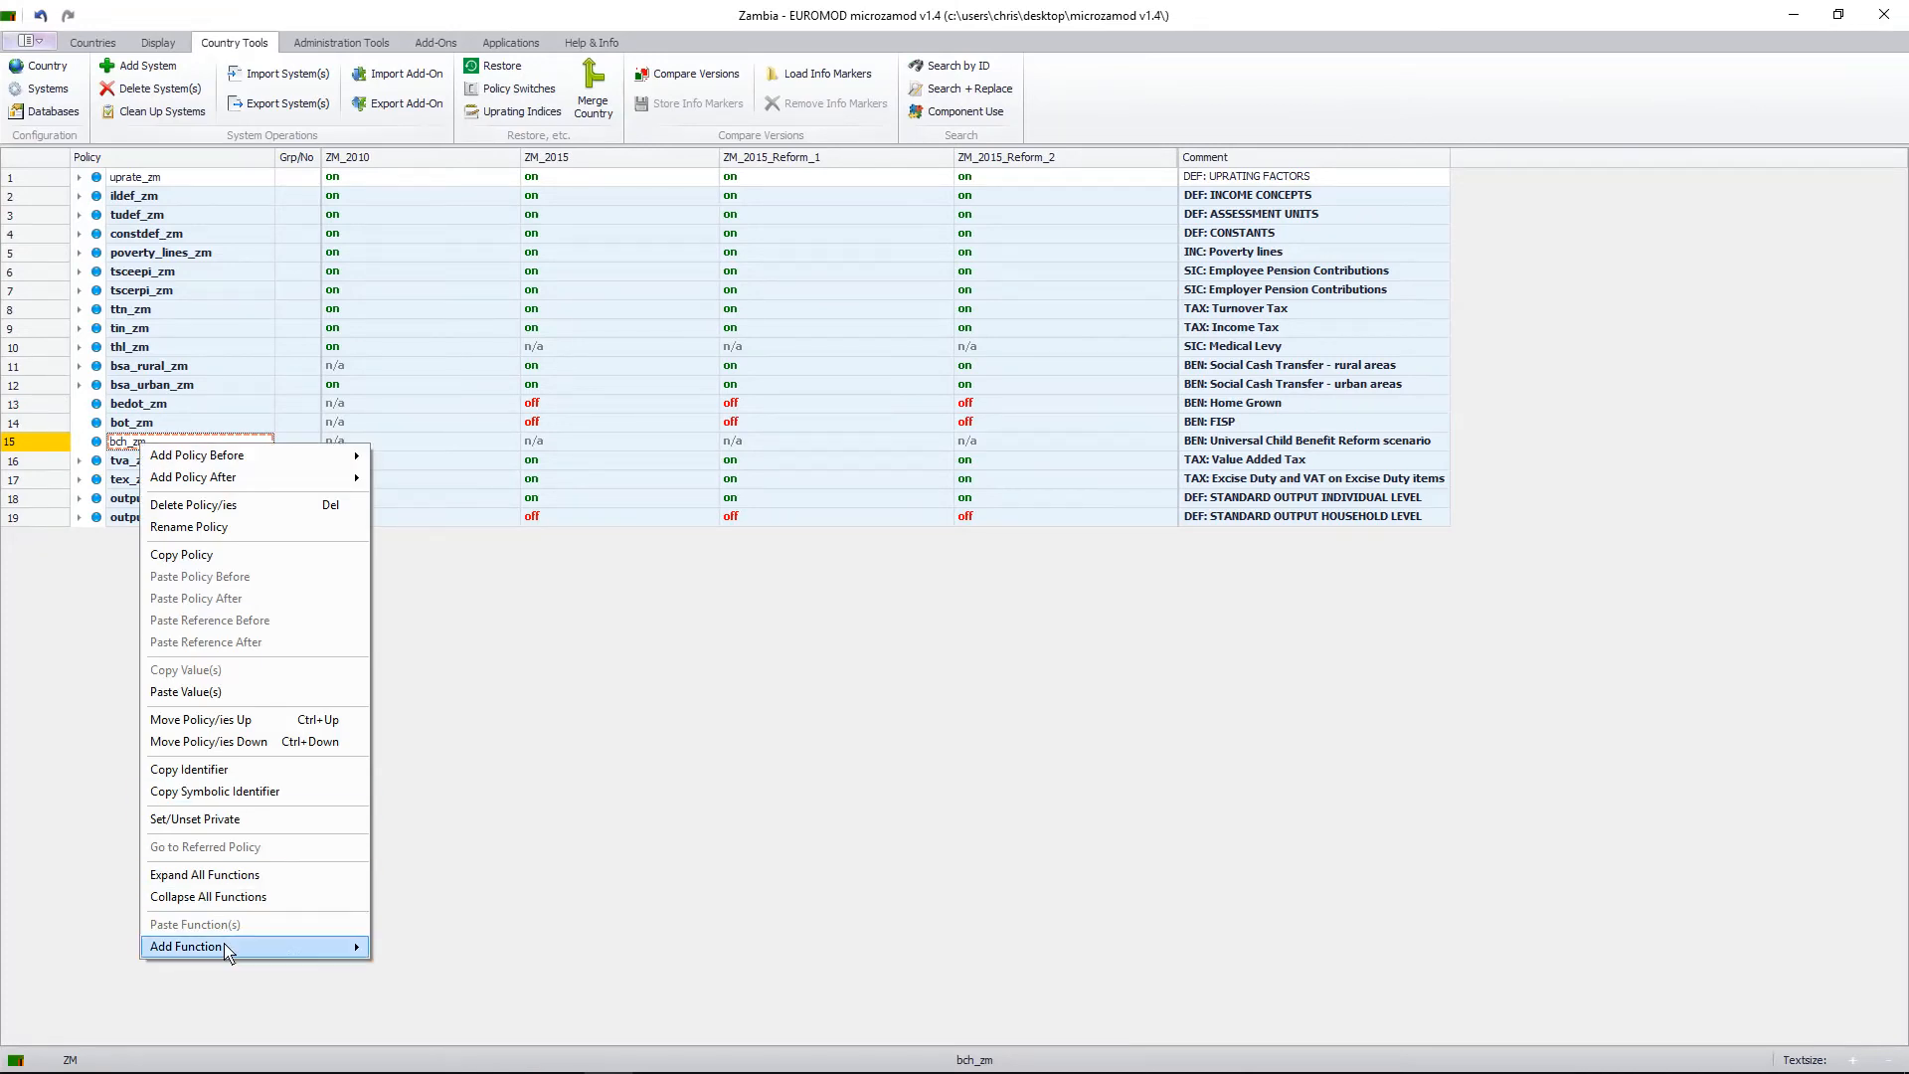
mouse_move(231, 949)
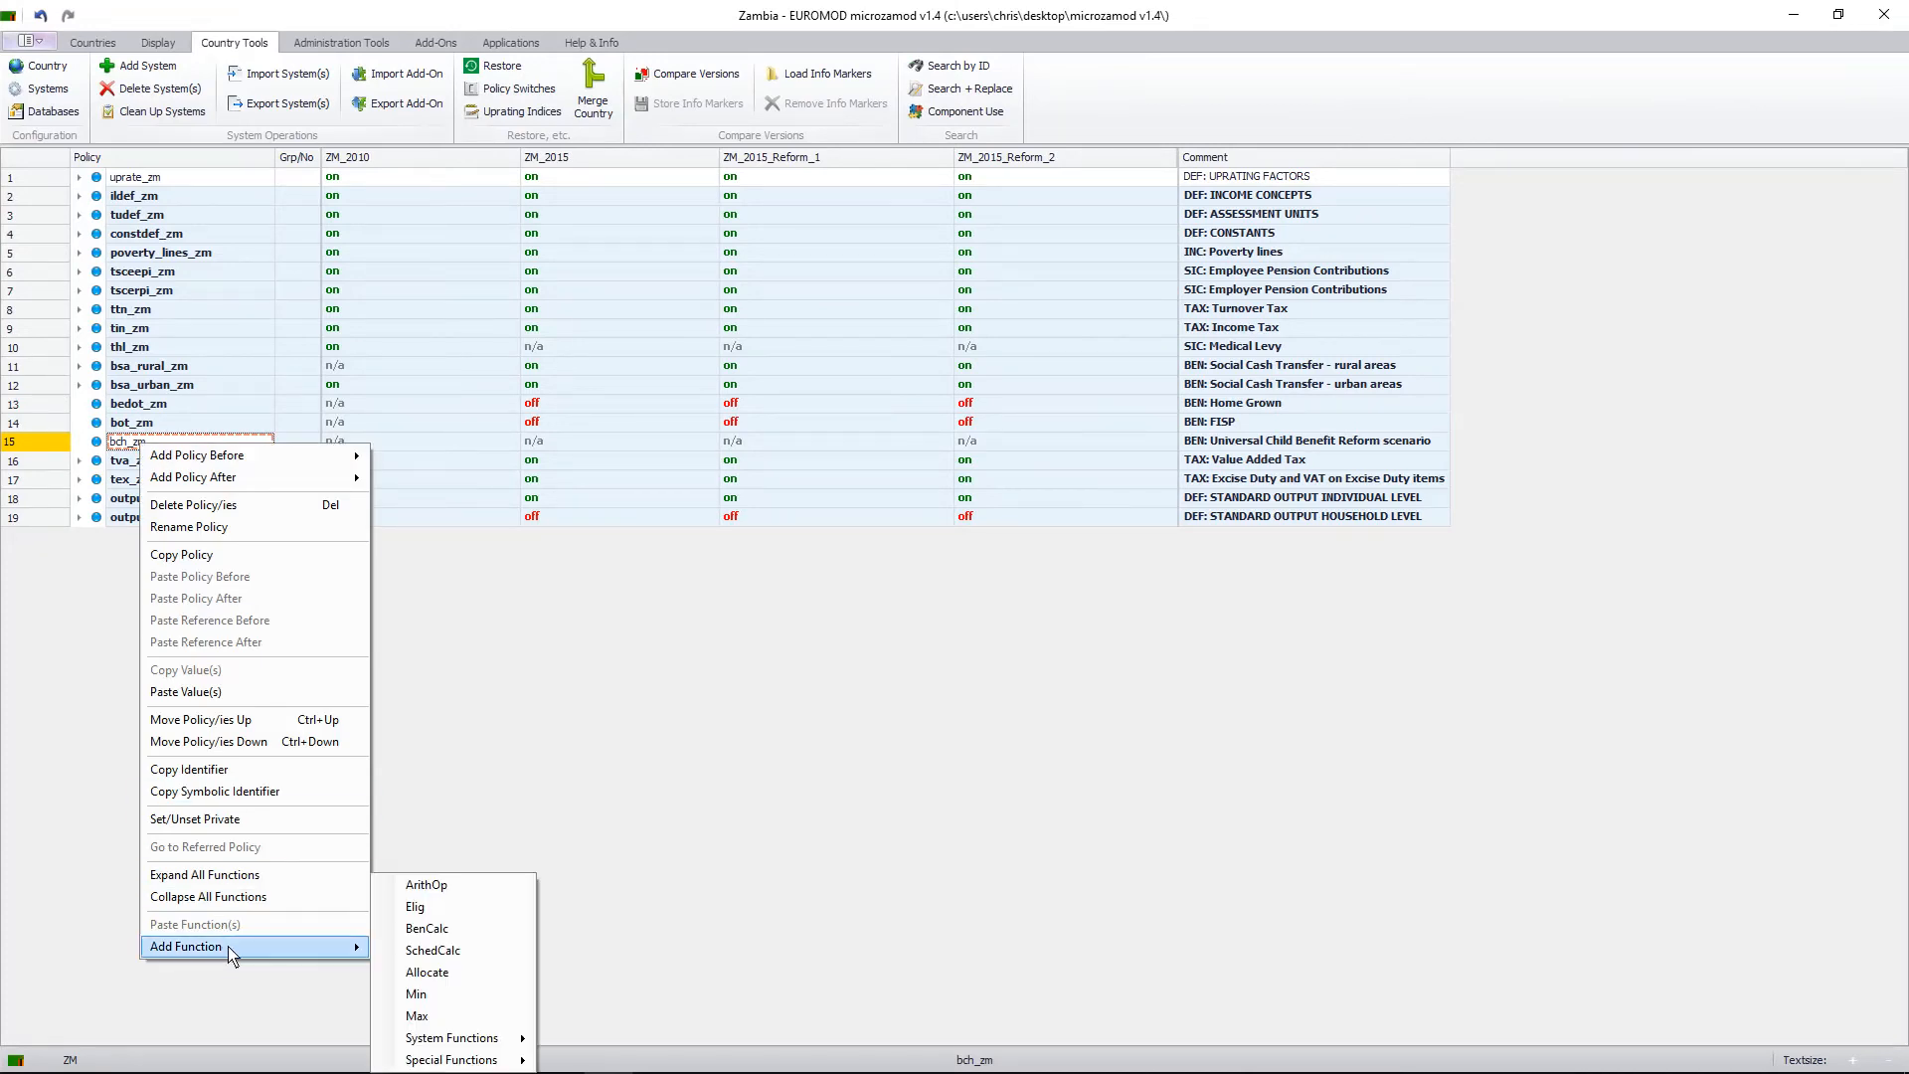
left_click(457, 931)
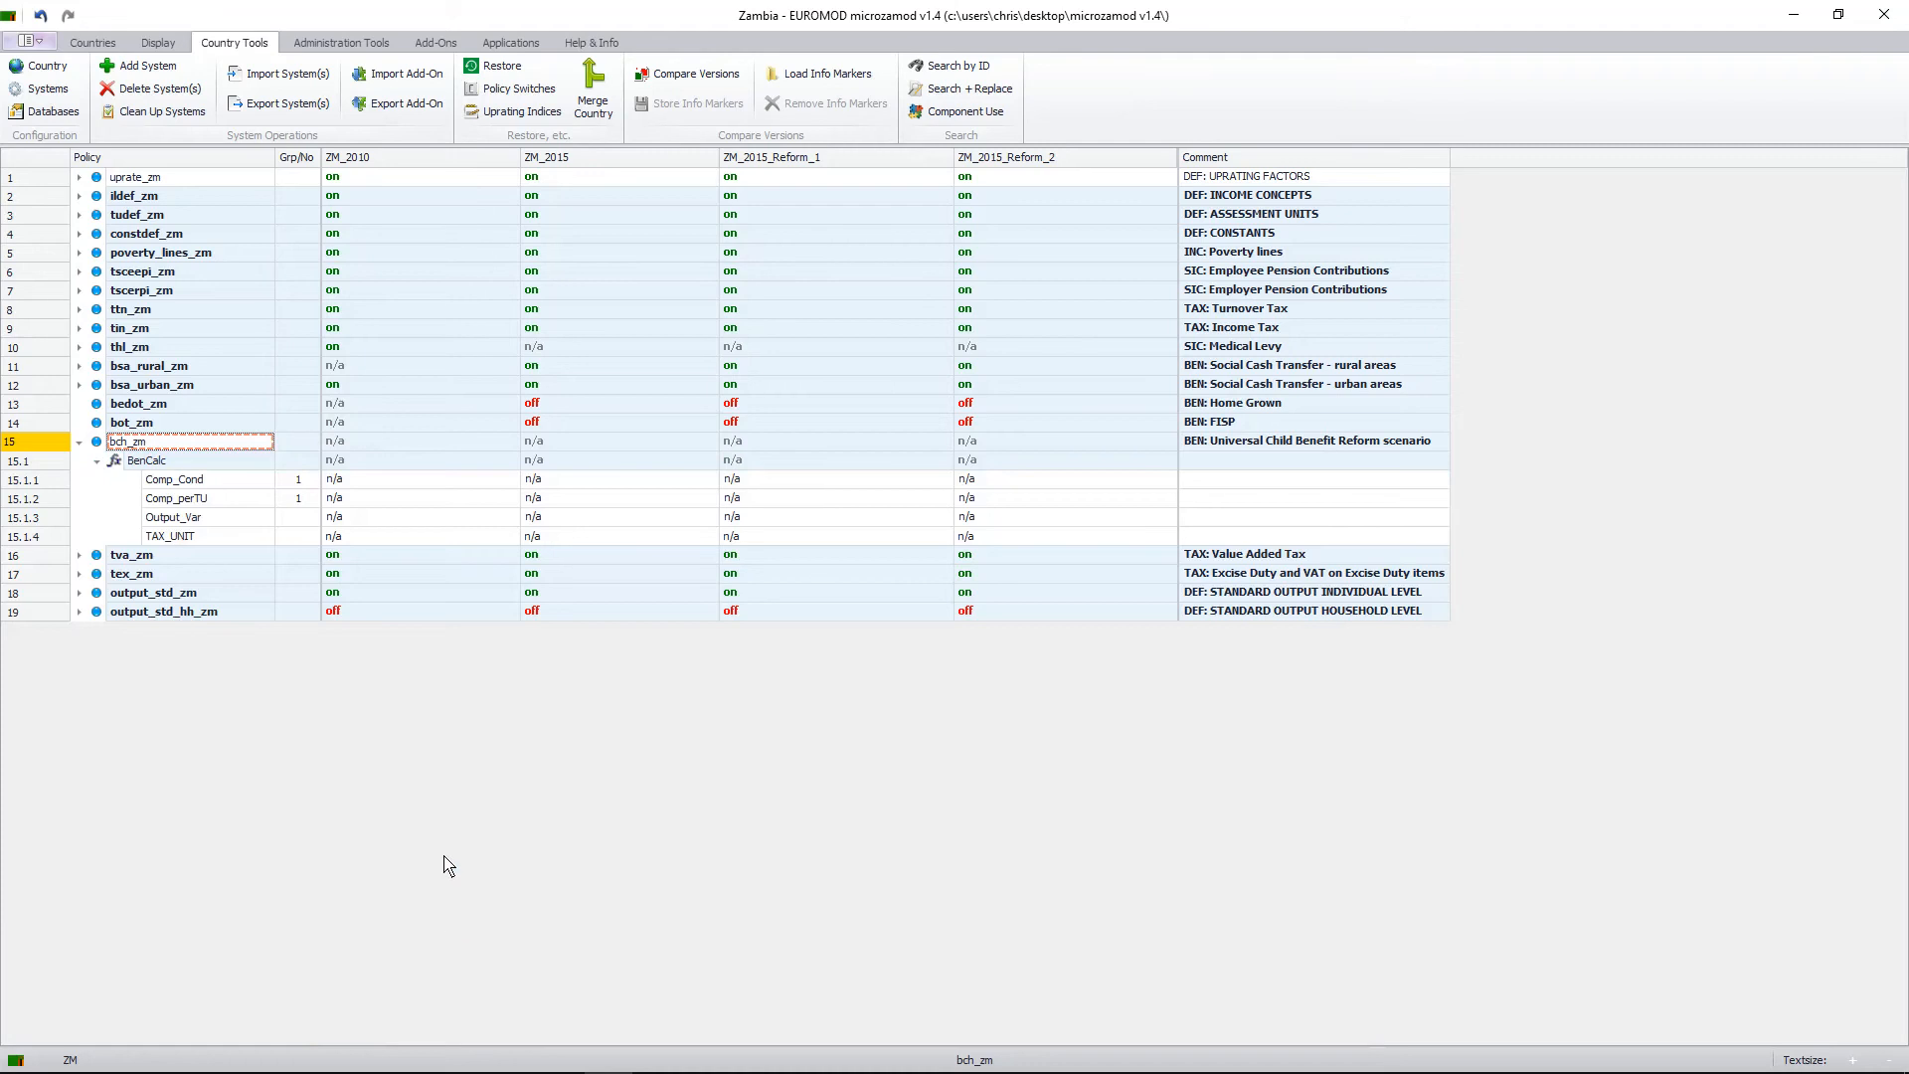
Switch on both the bch_zm policy and its BenCalc function for ZM_2015_Reform_2.
left_click(1168, 447)
left_click(1168, 444)
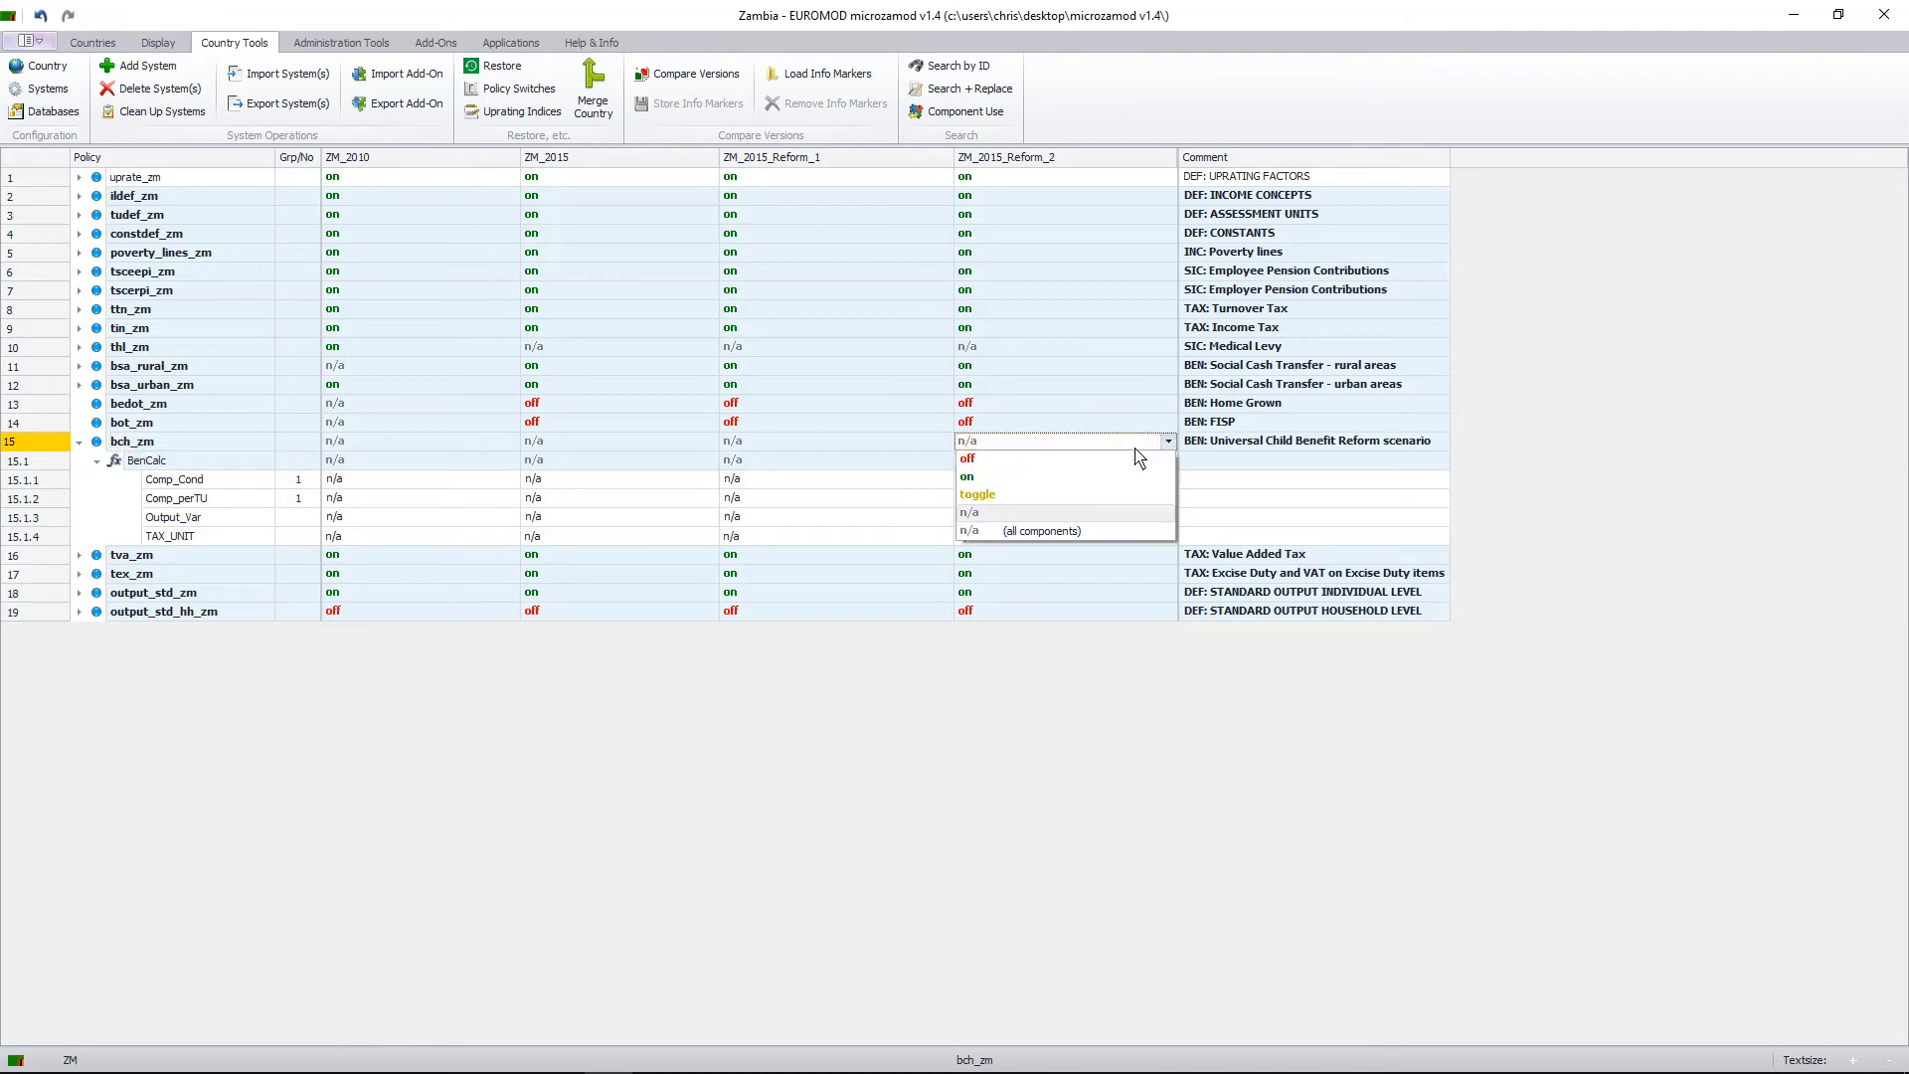
left_click(1041, 477)
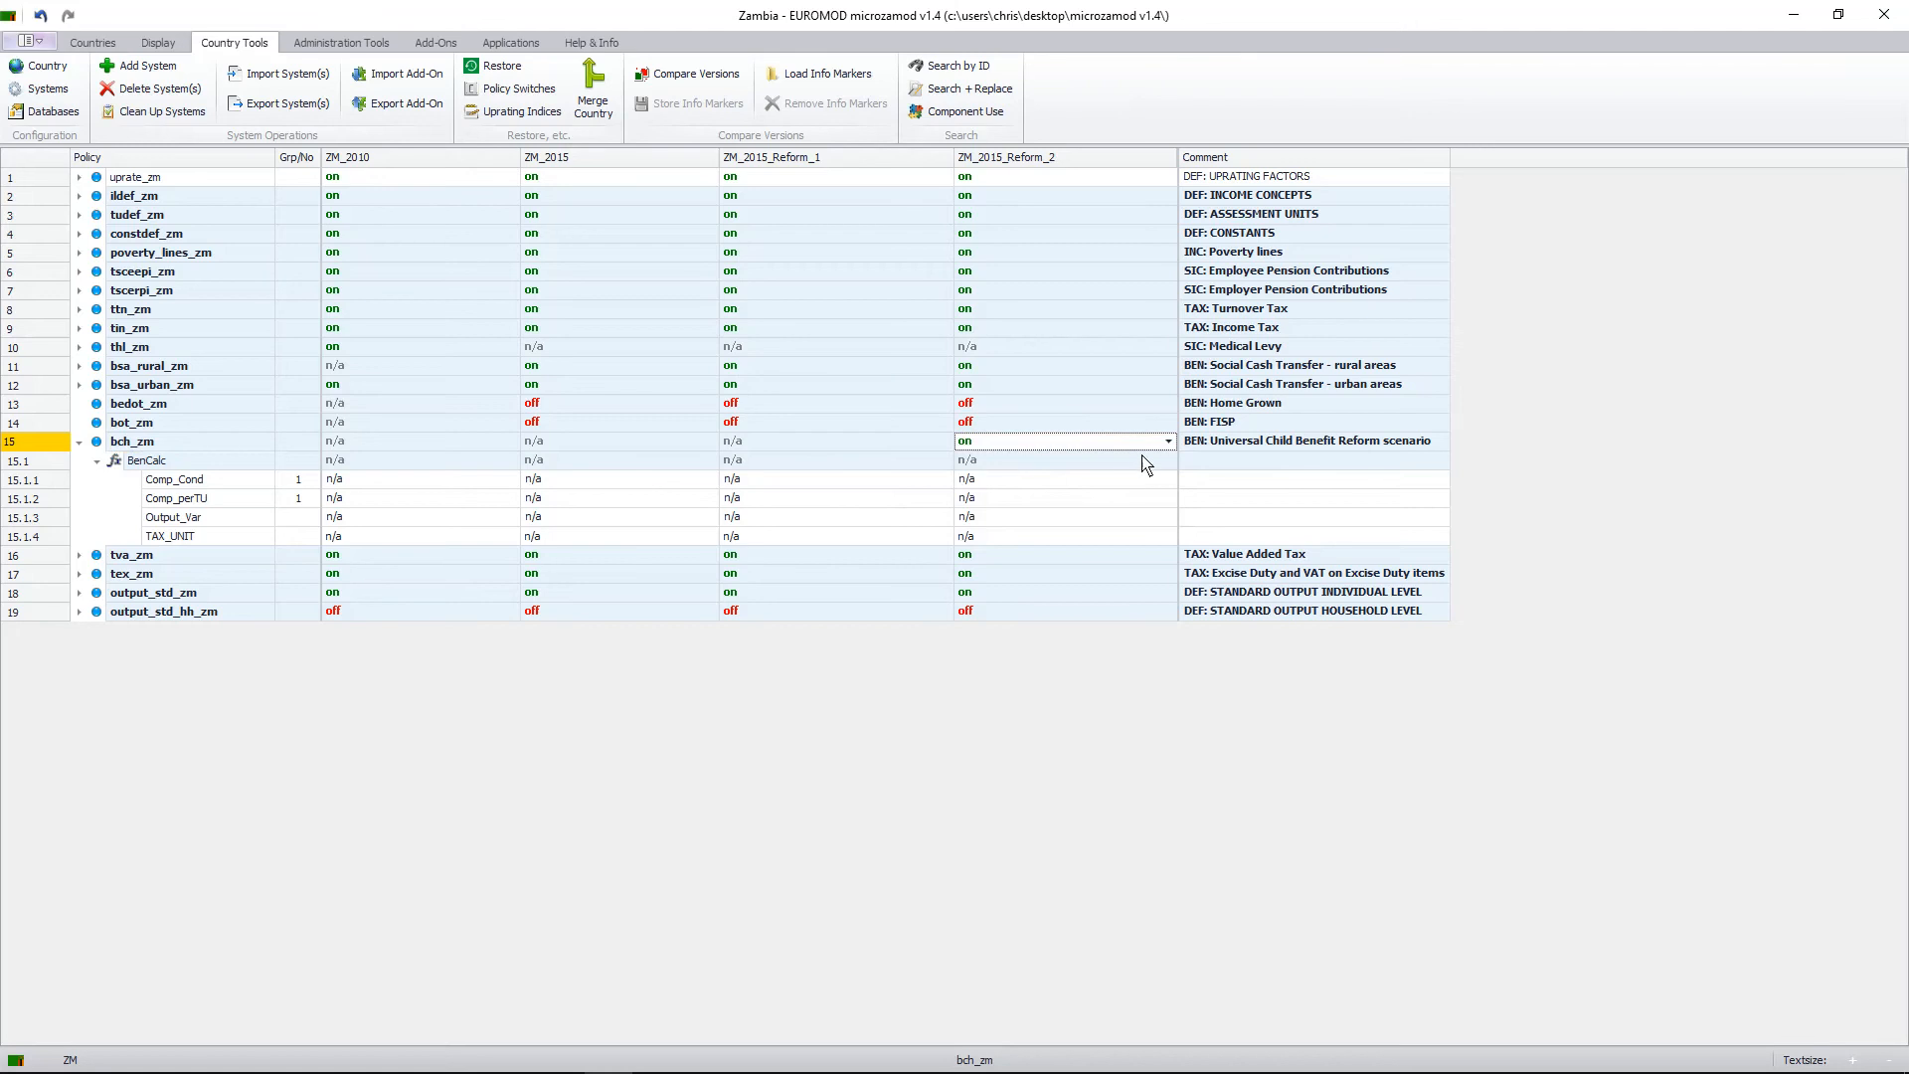
left_click(1165, 464)
left_click(1166, 464)
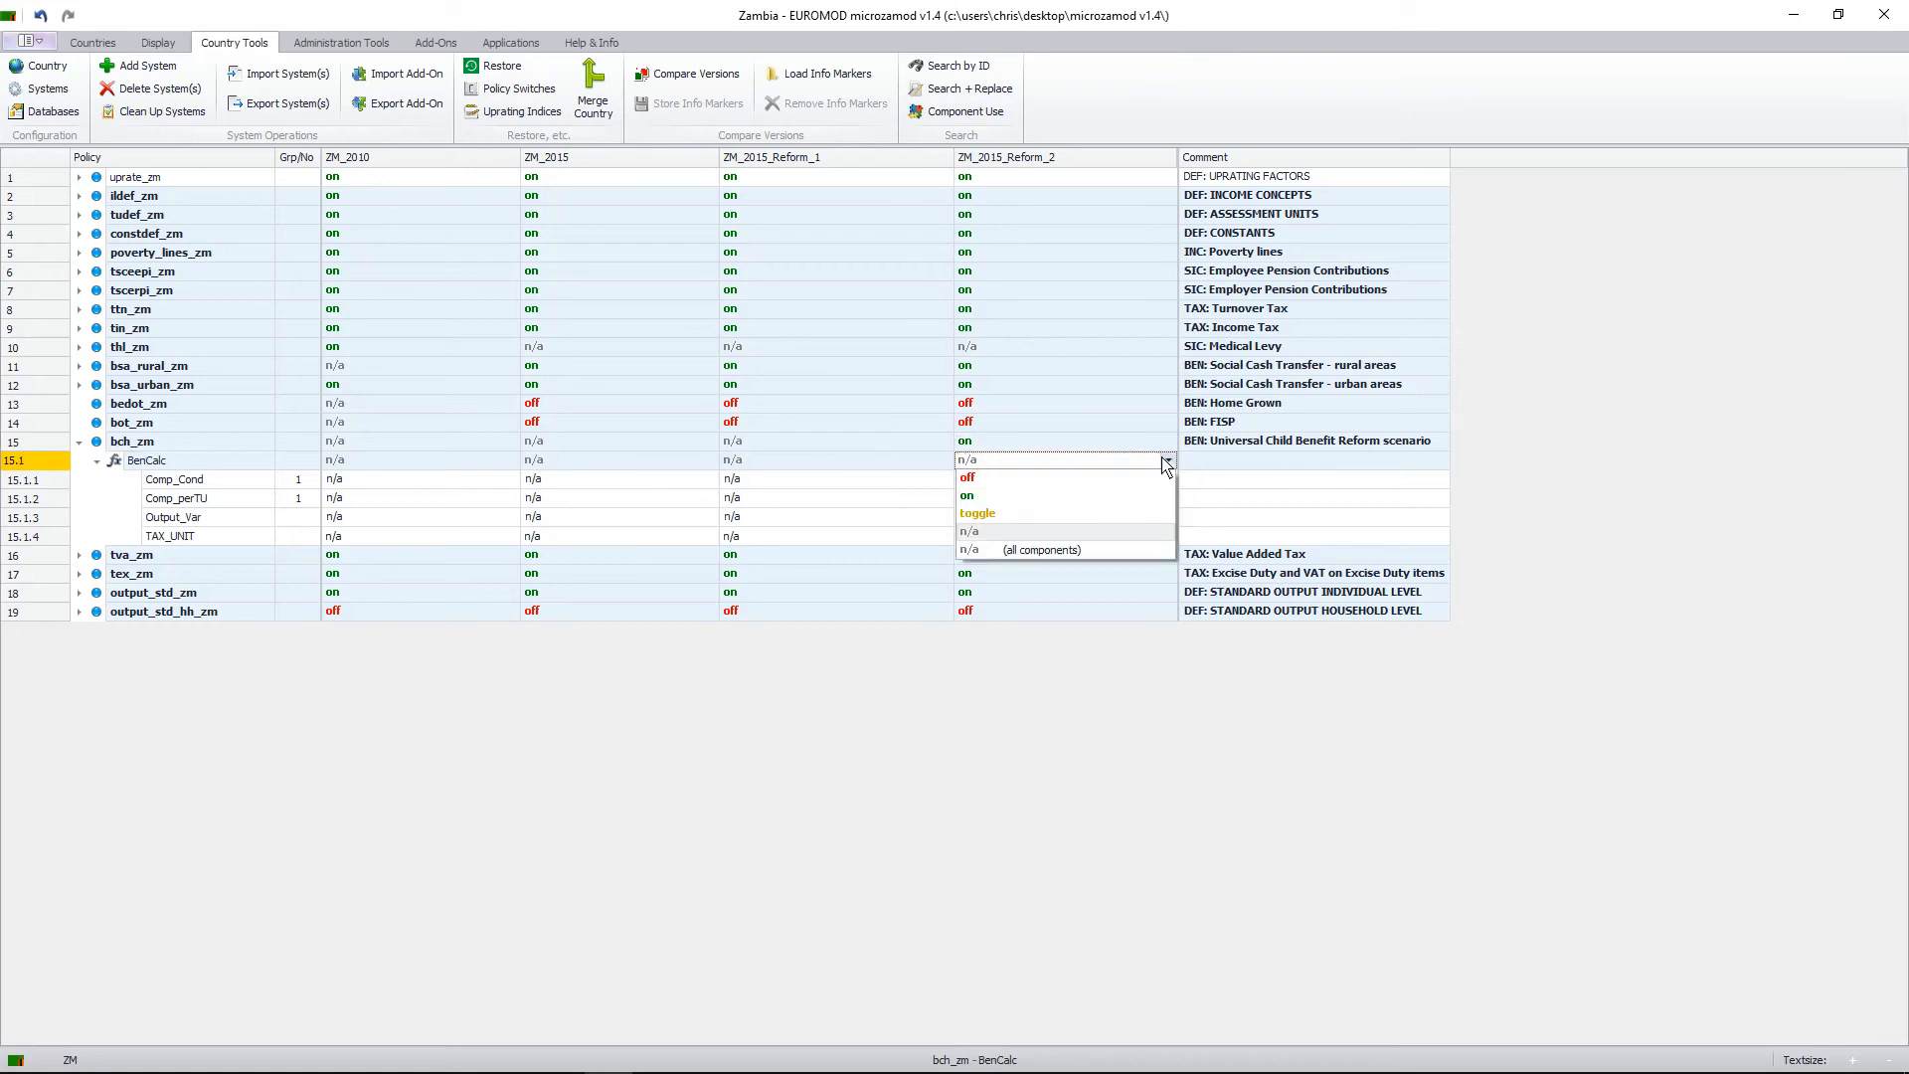
left_click(993, 500)
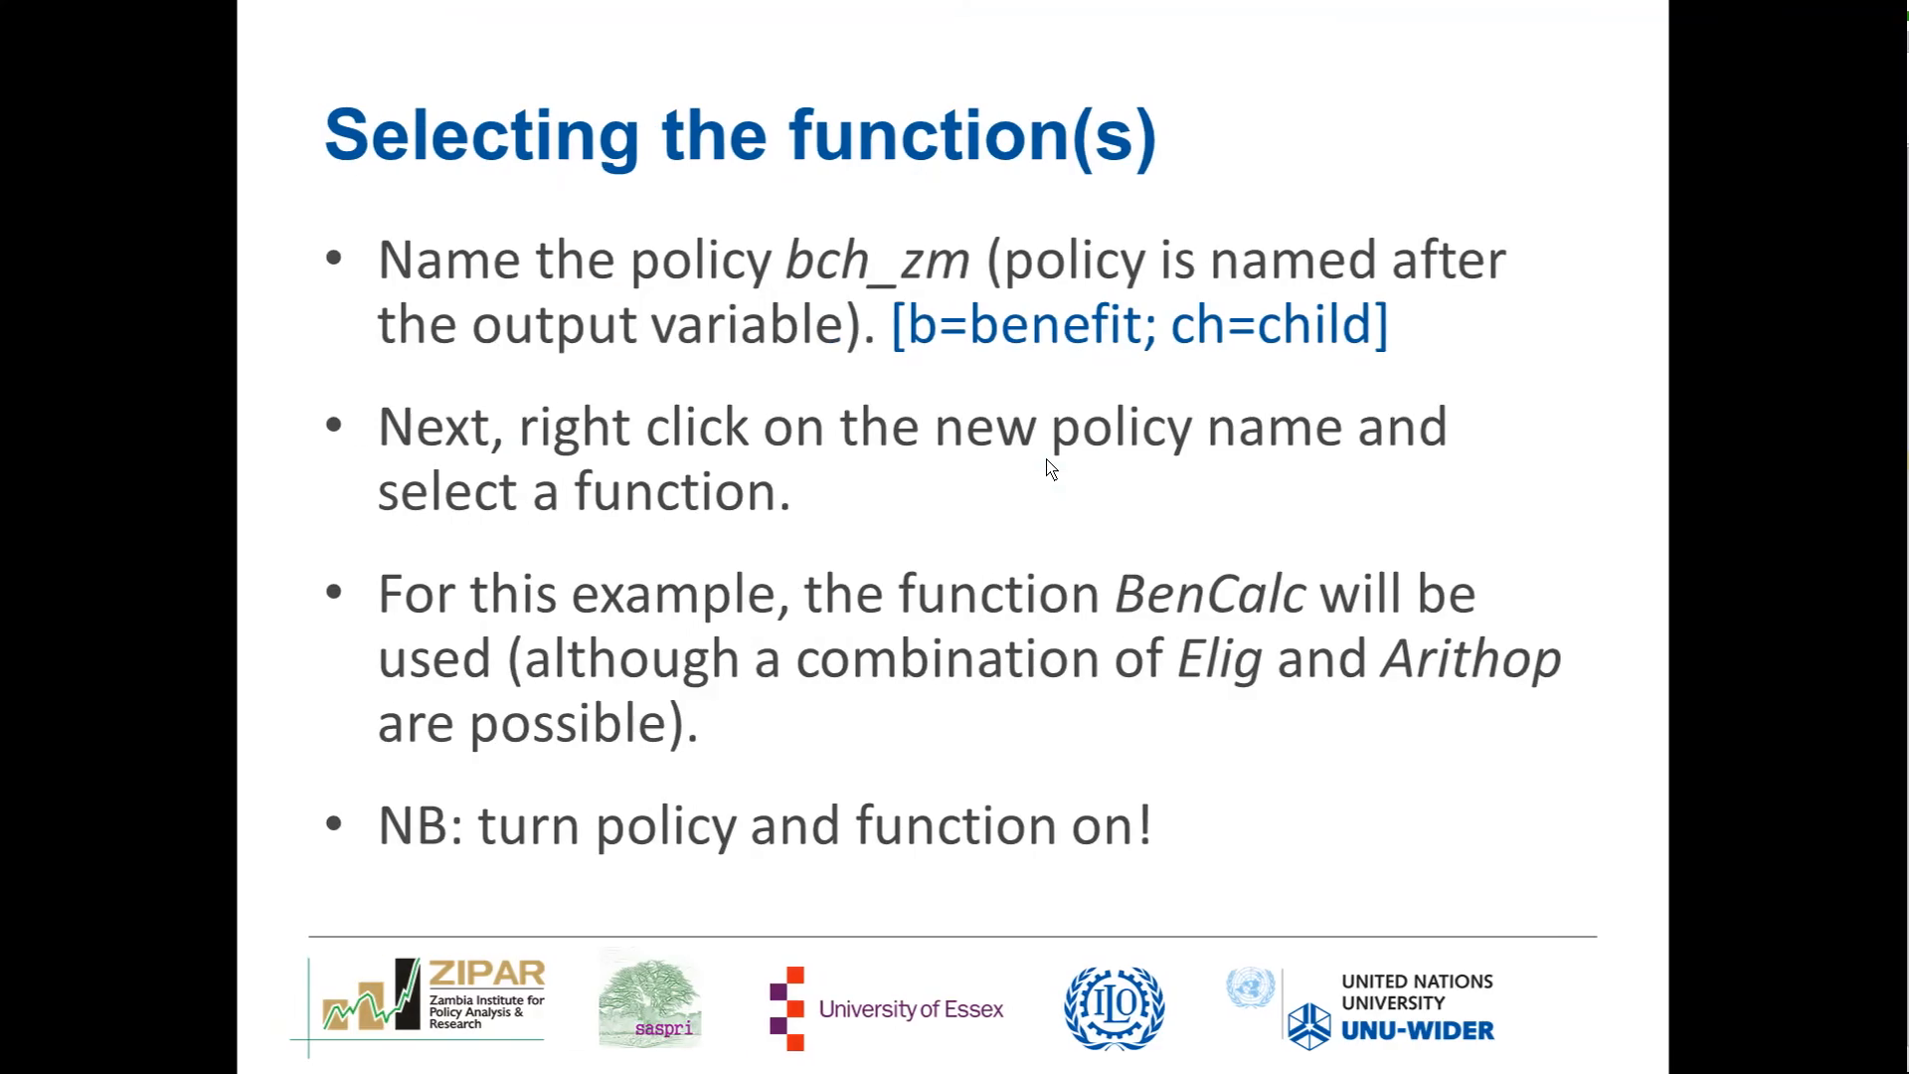
left_click(1046, 460)
left_click(1046, 459)
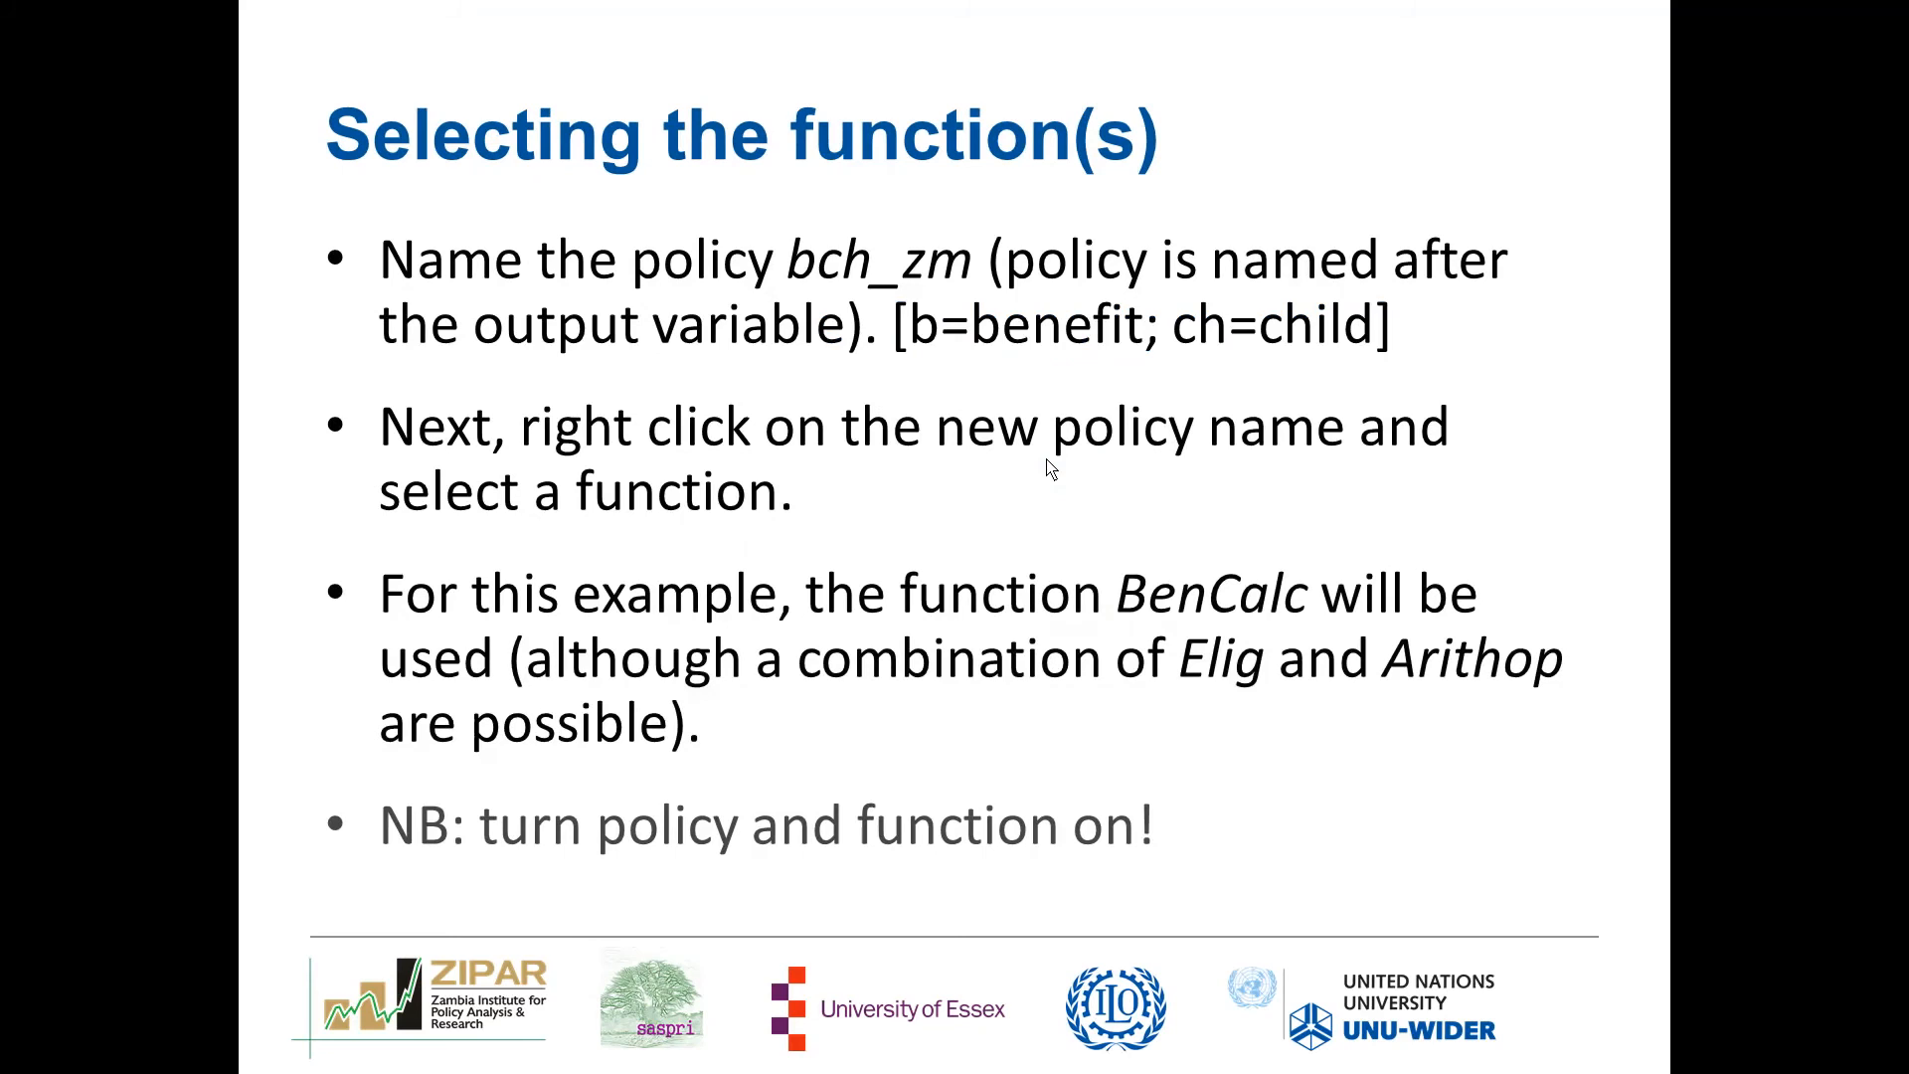
left_click(1046, 459)
left_click(1046, 459)
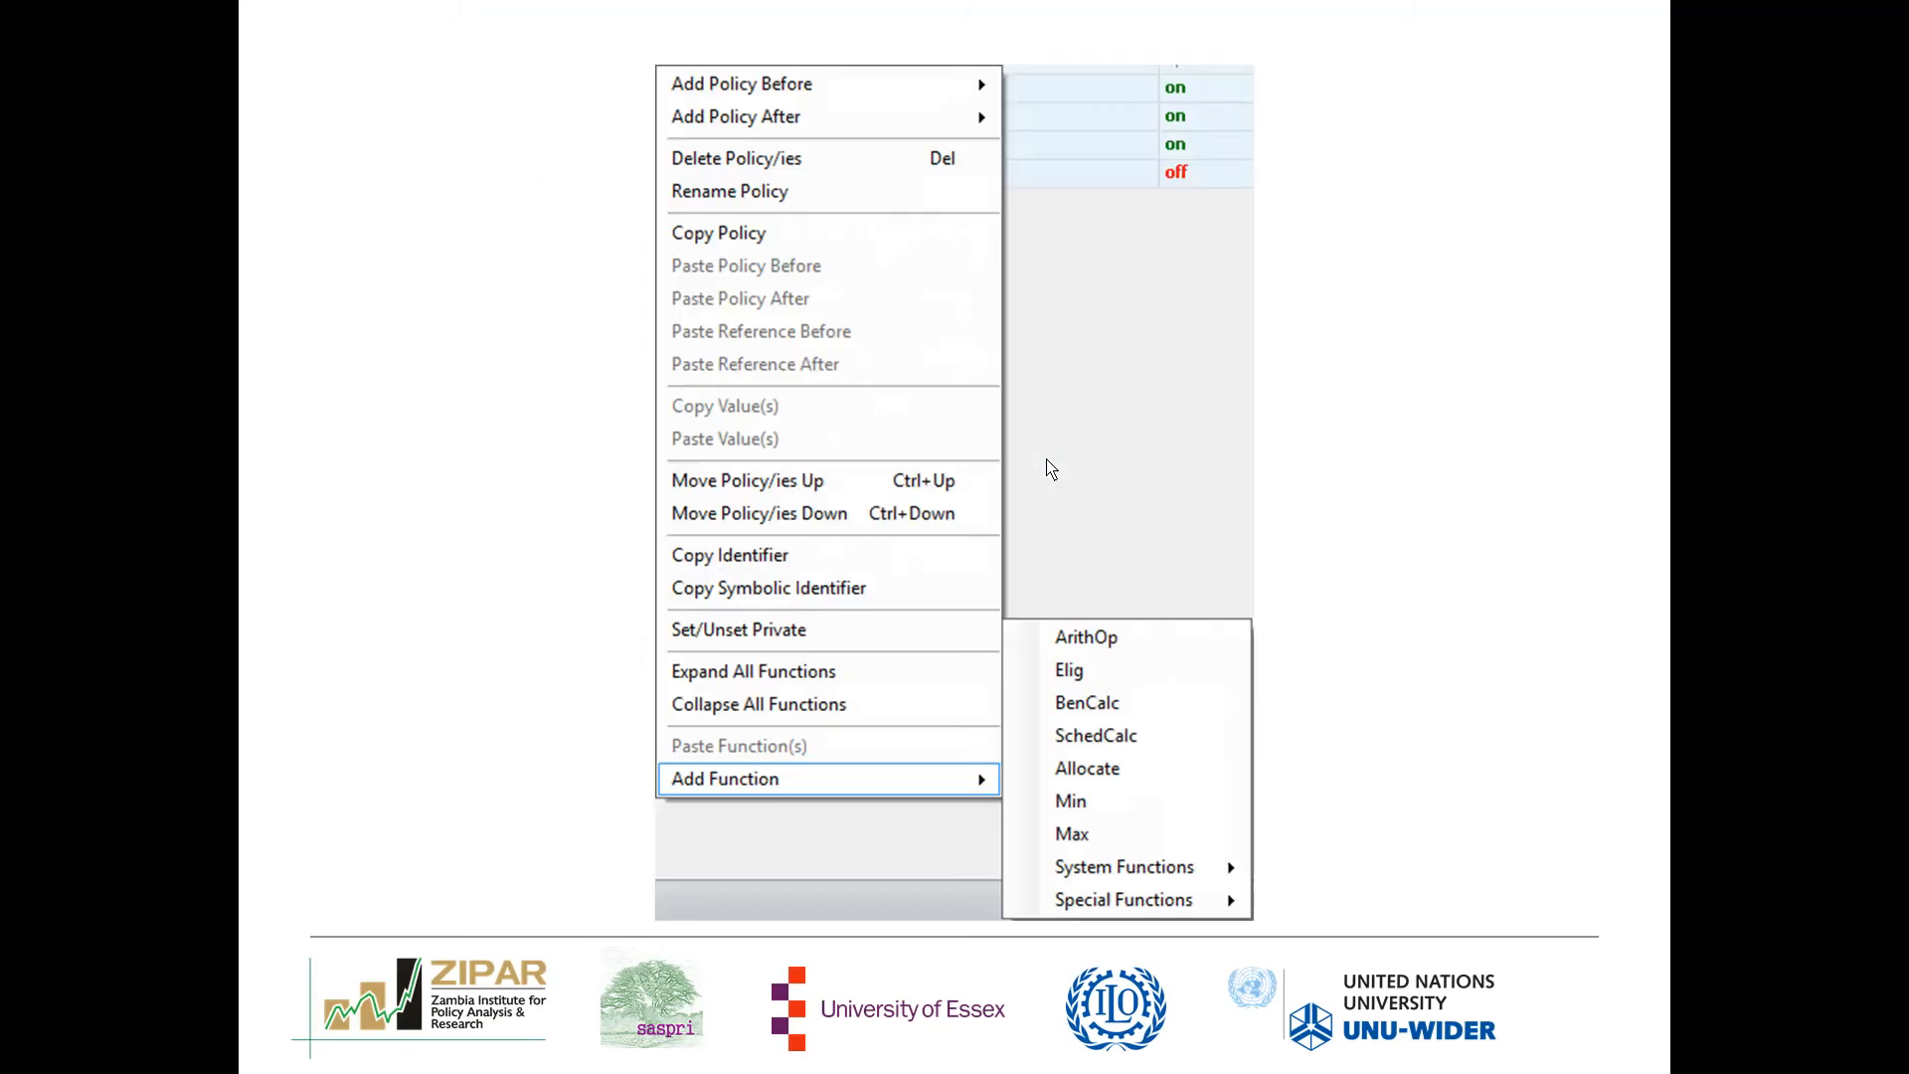
left_click(1046, 469)
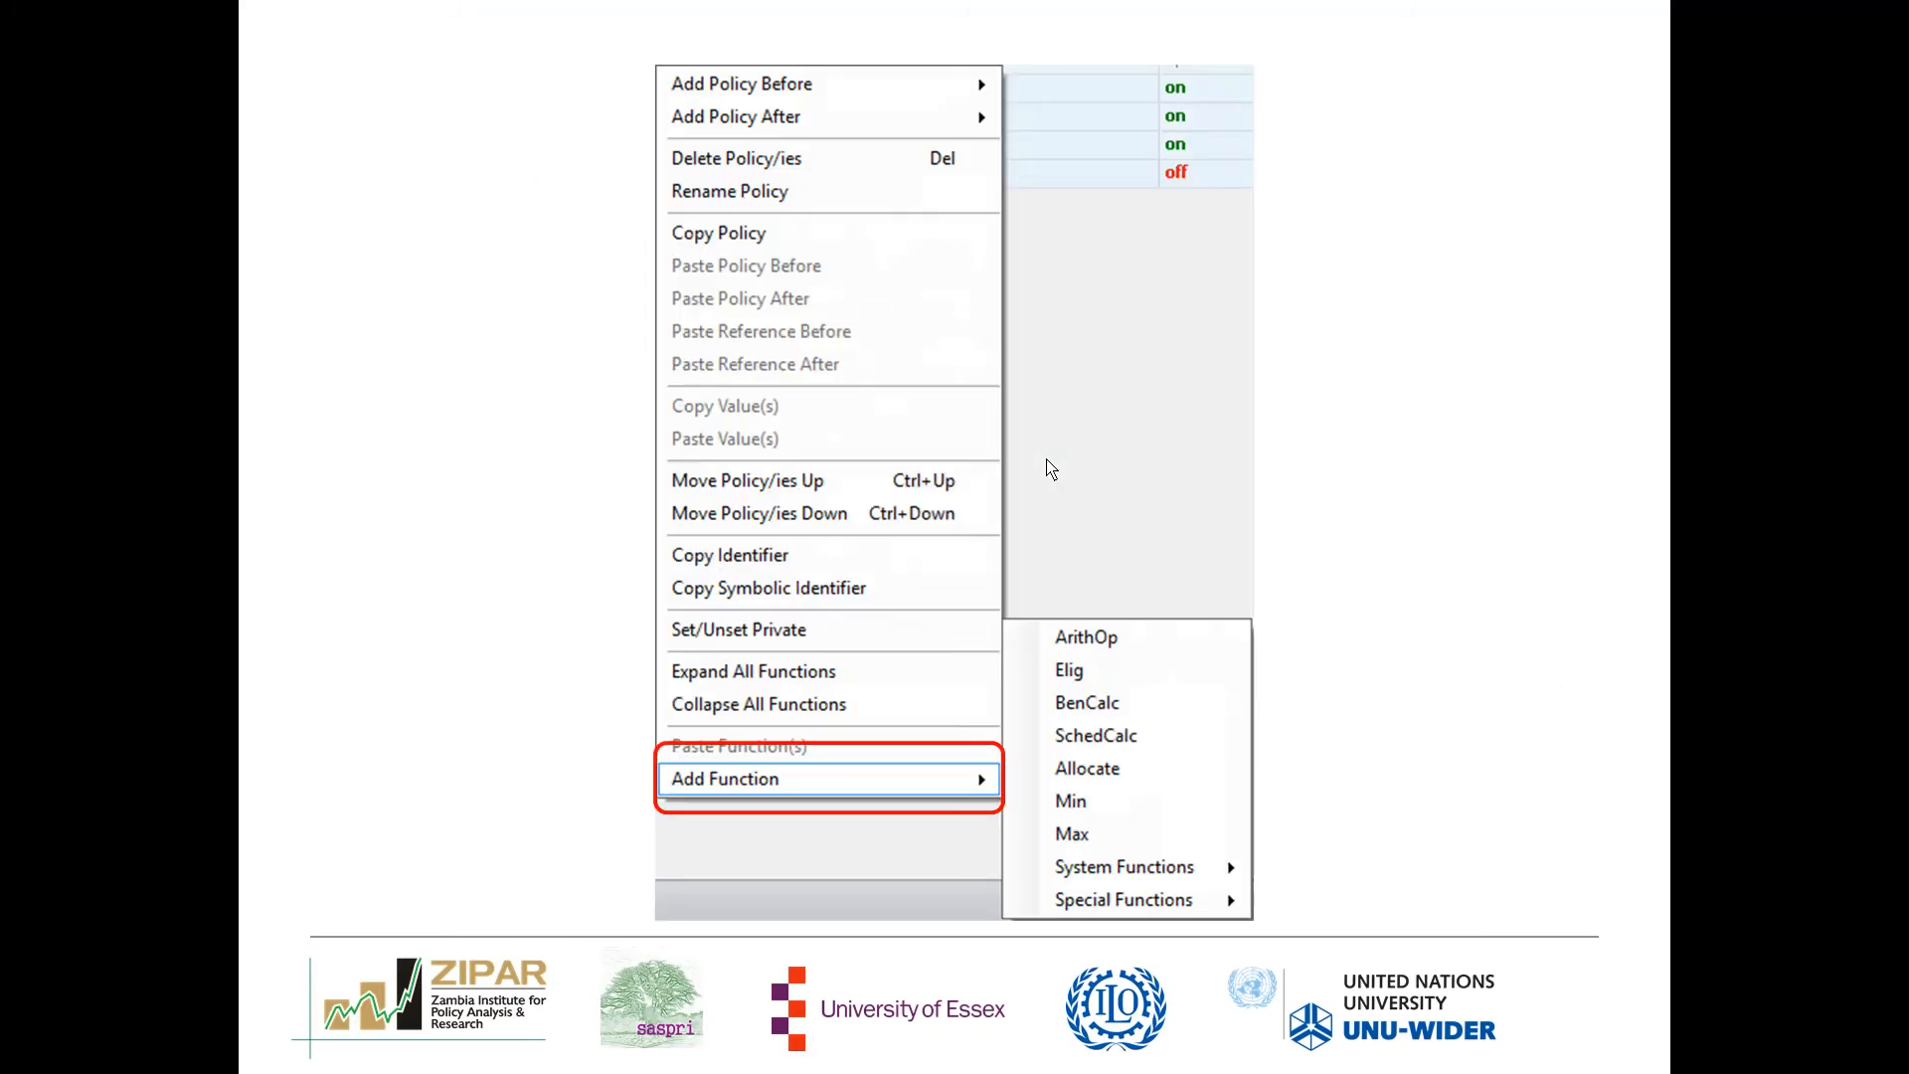
left_click(1051, 469)
left_click(1051, 468)
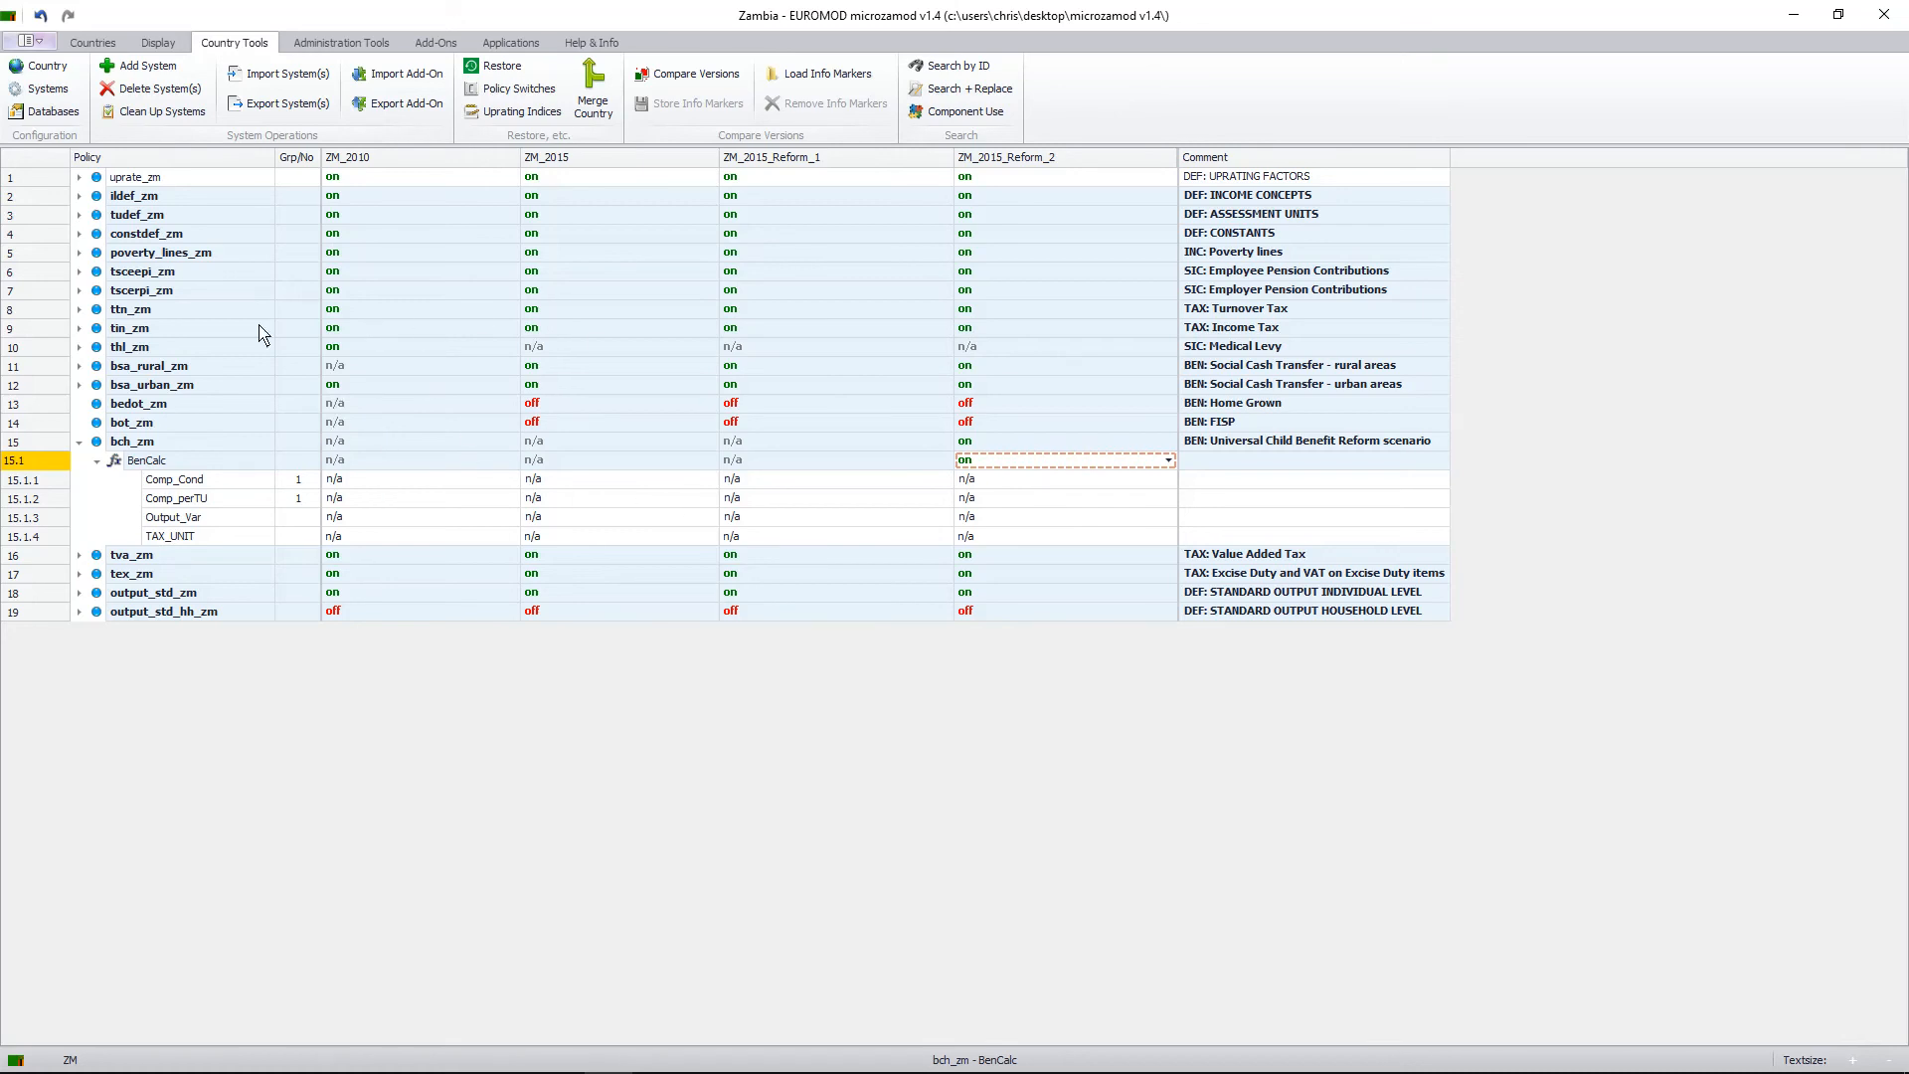
Add a new [Placeholder] constant parameter to the DefConst function in constdef_zm.
left_click(78, 233)
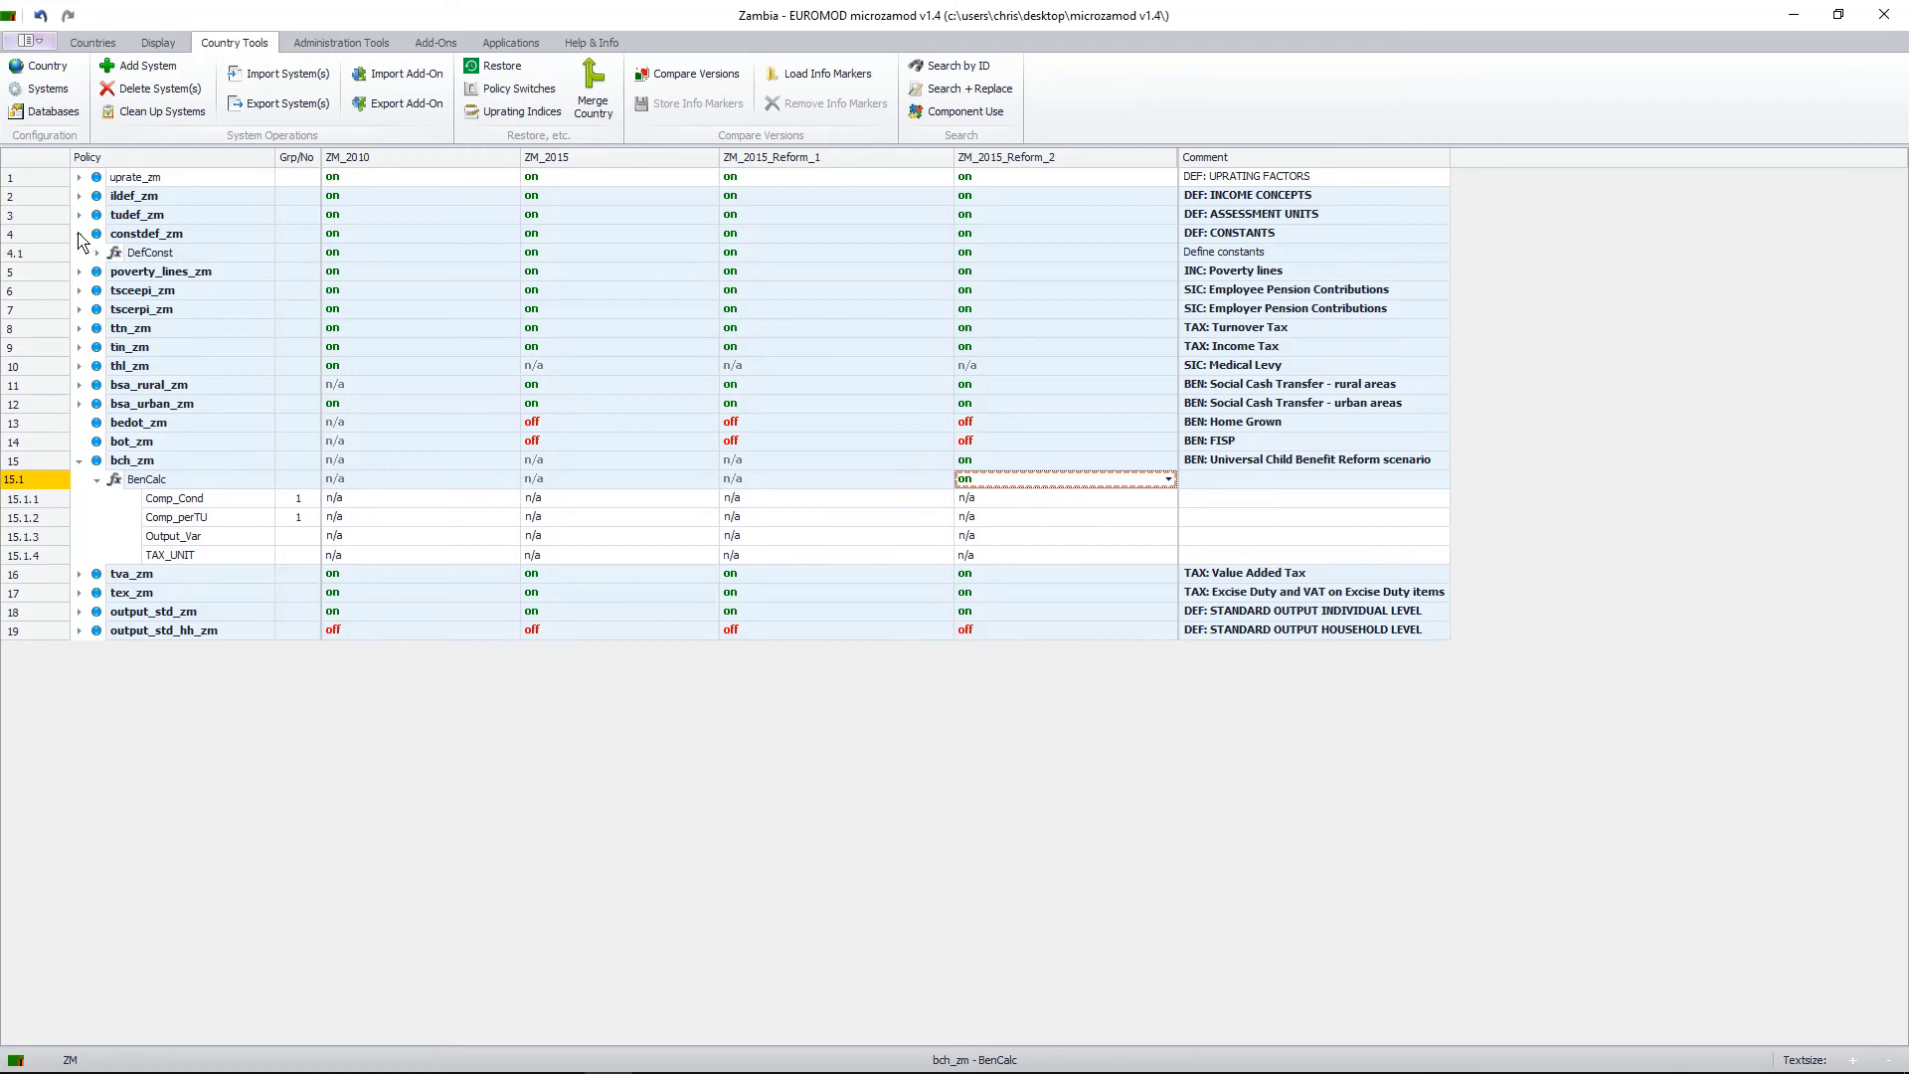
left_click(97, 254)
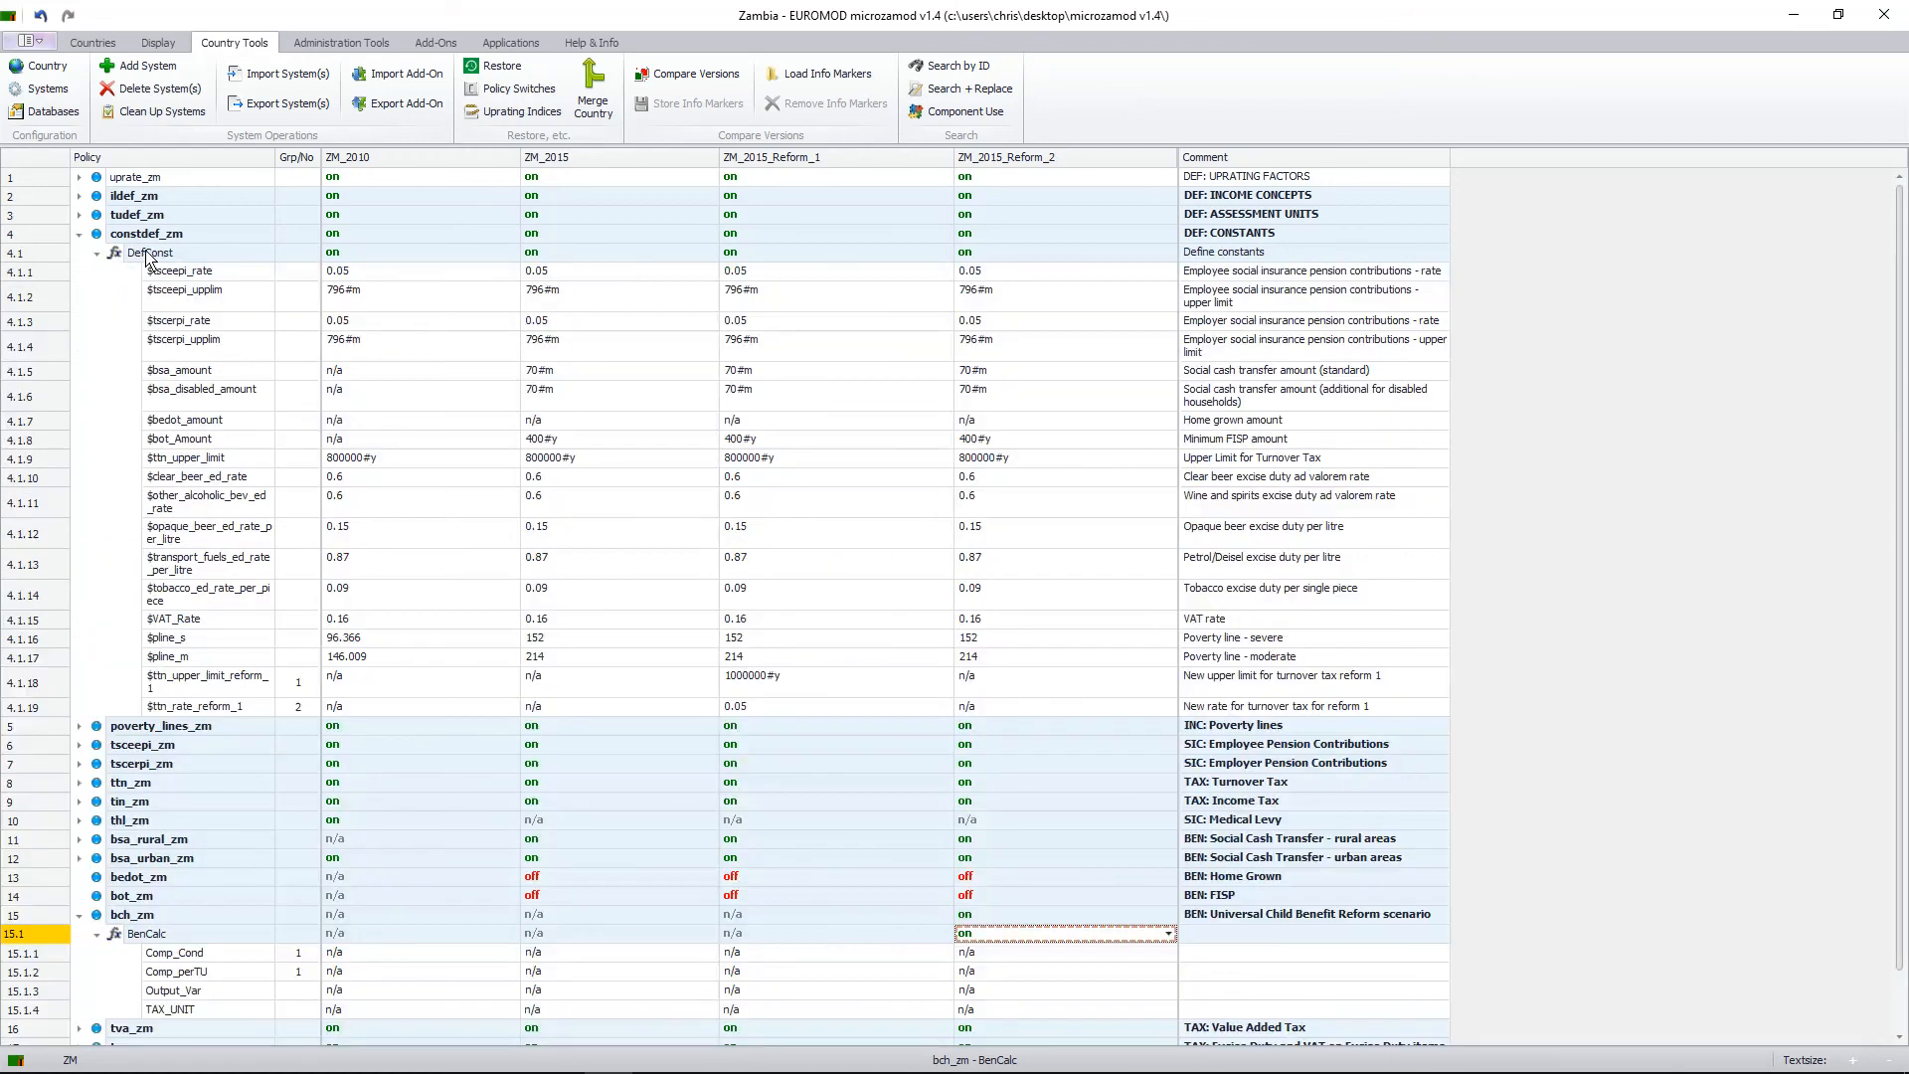
right_click(156, 255)
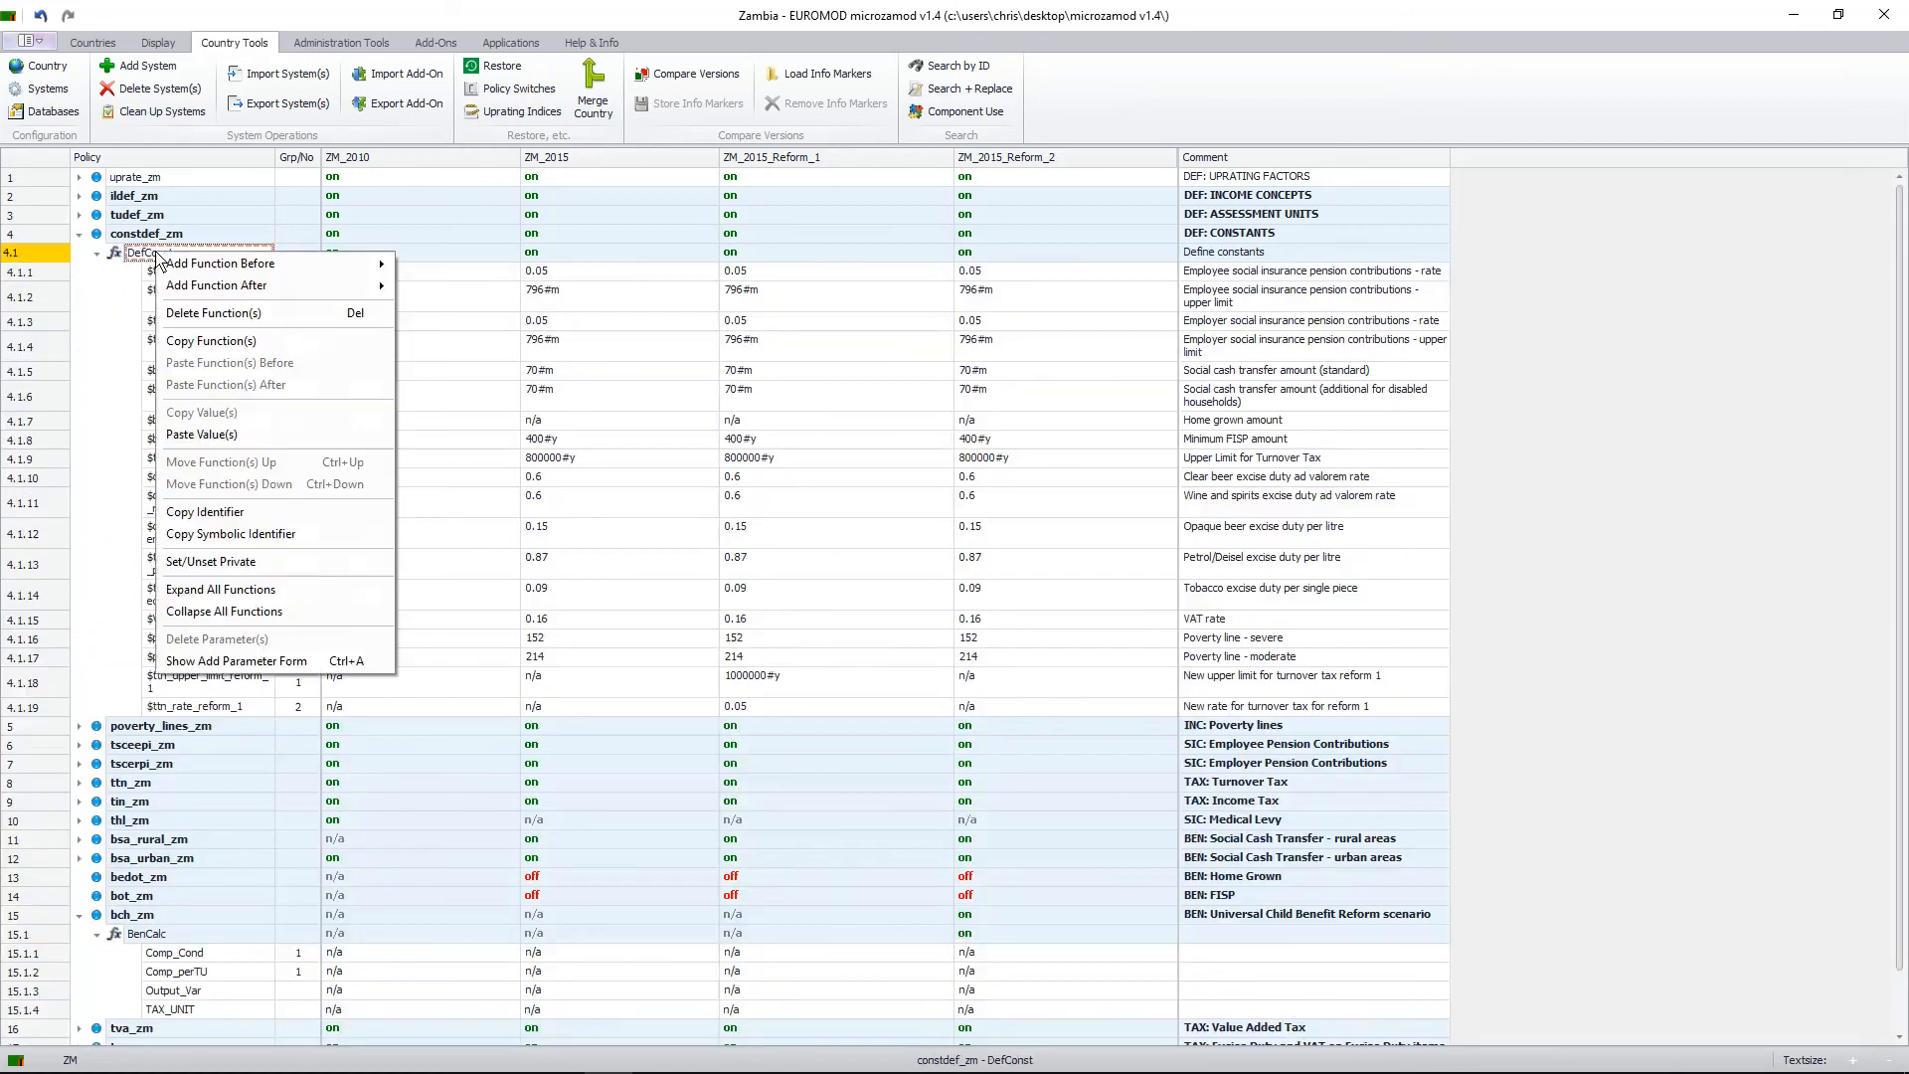
left_click(274, 662)
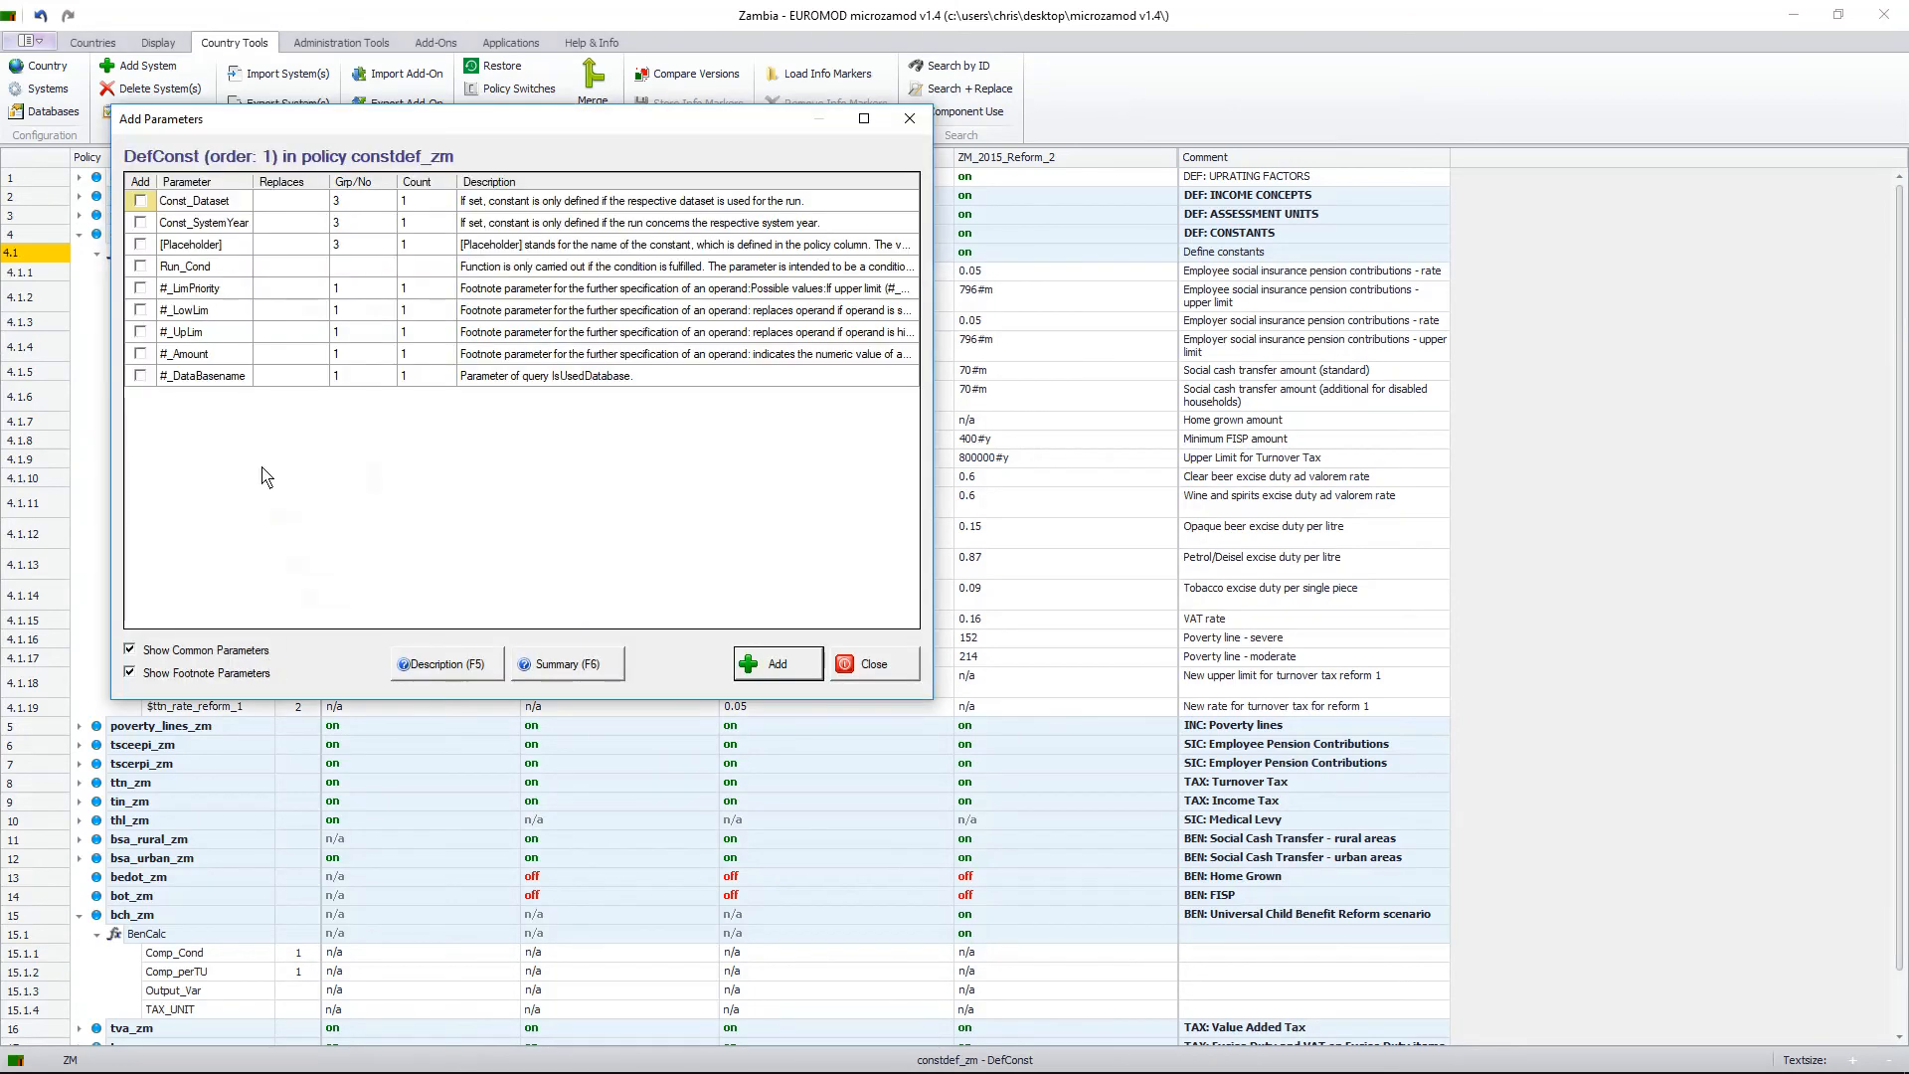
left_click(140, 245)
left_click(786, 668)
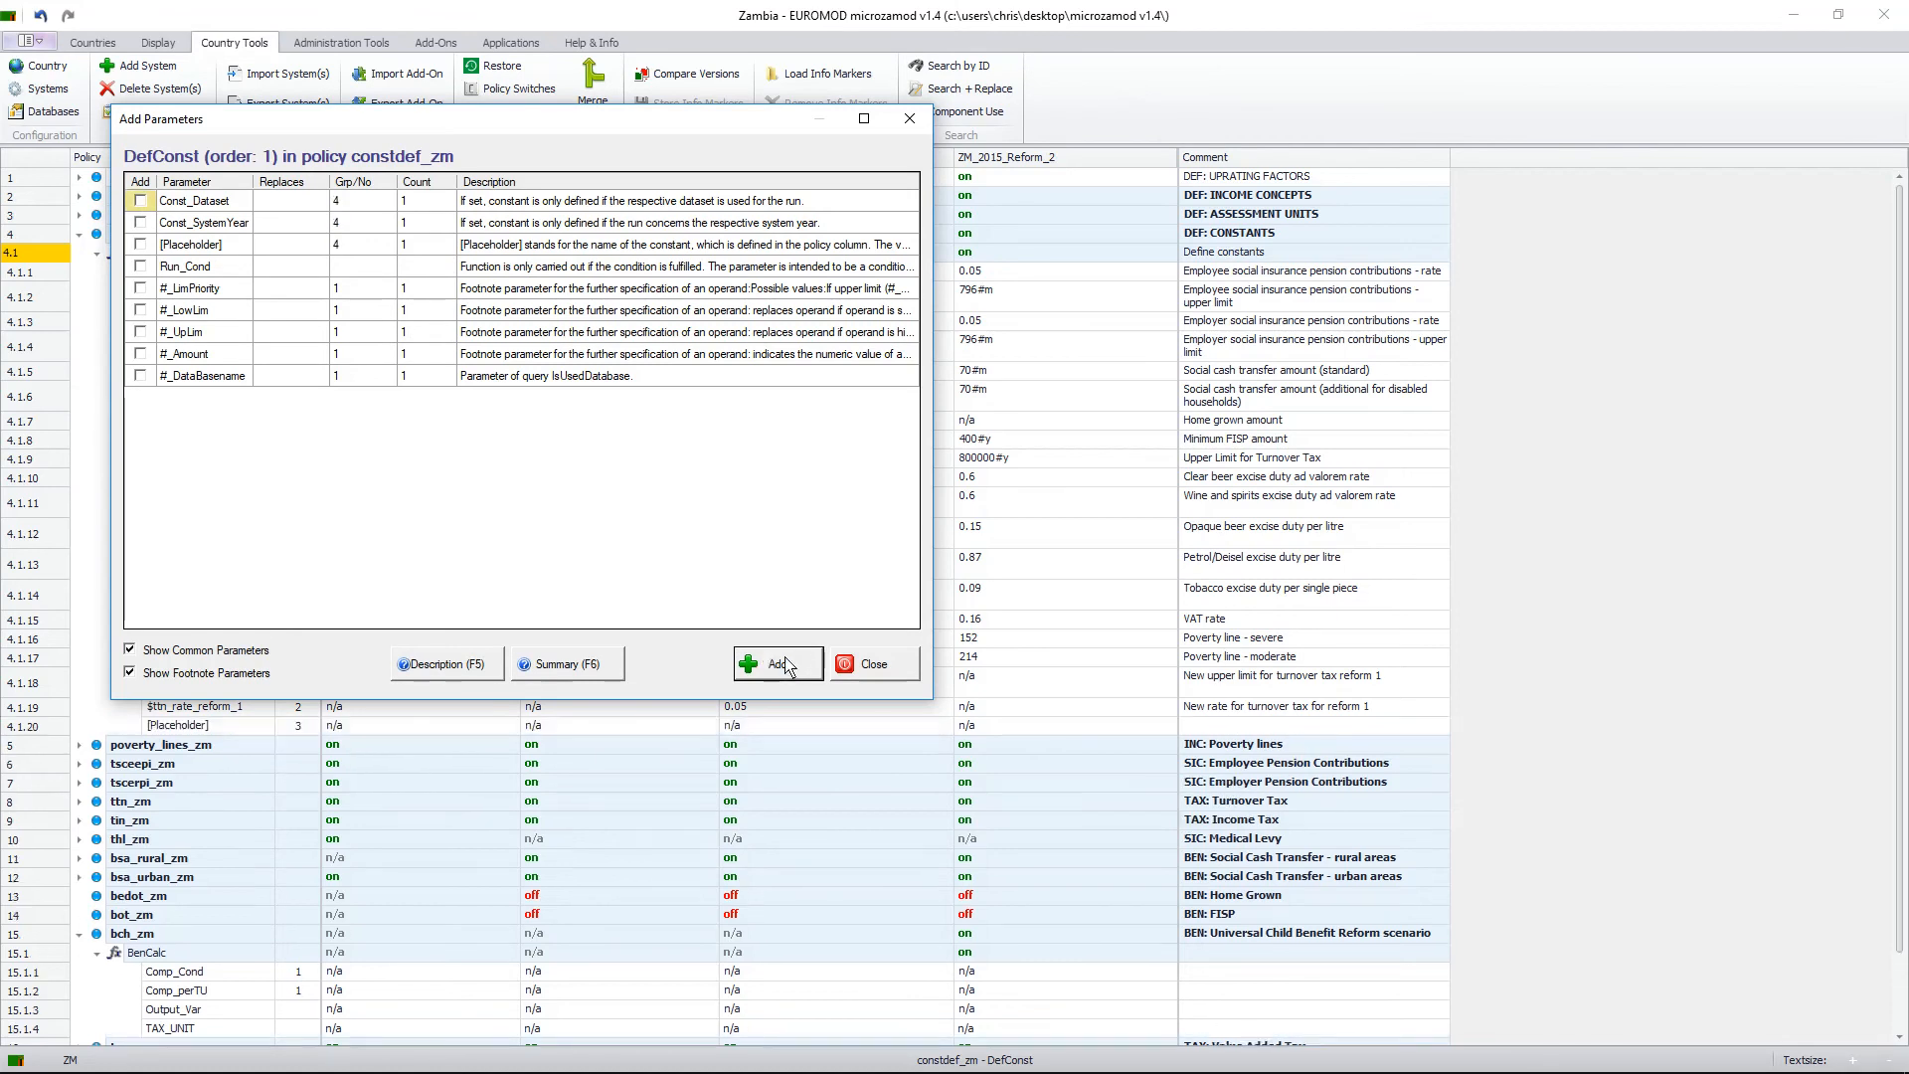
left_click(863, 673)
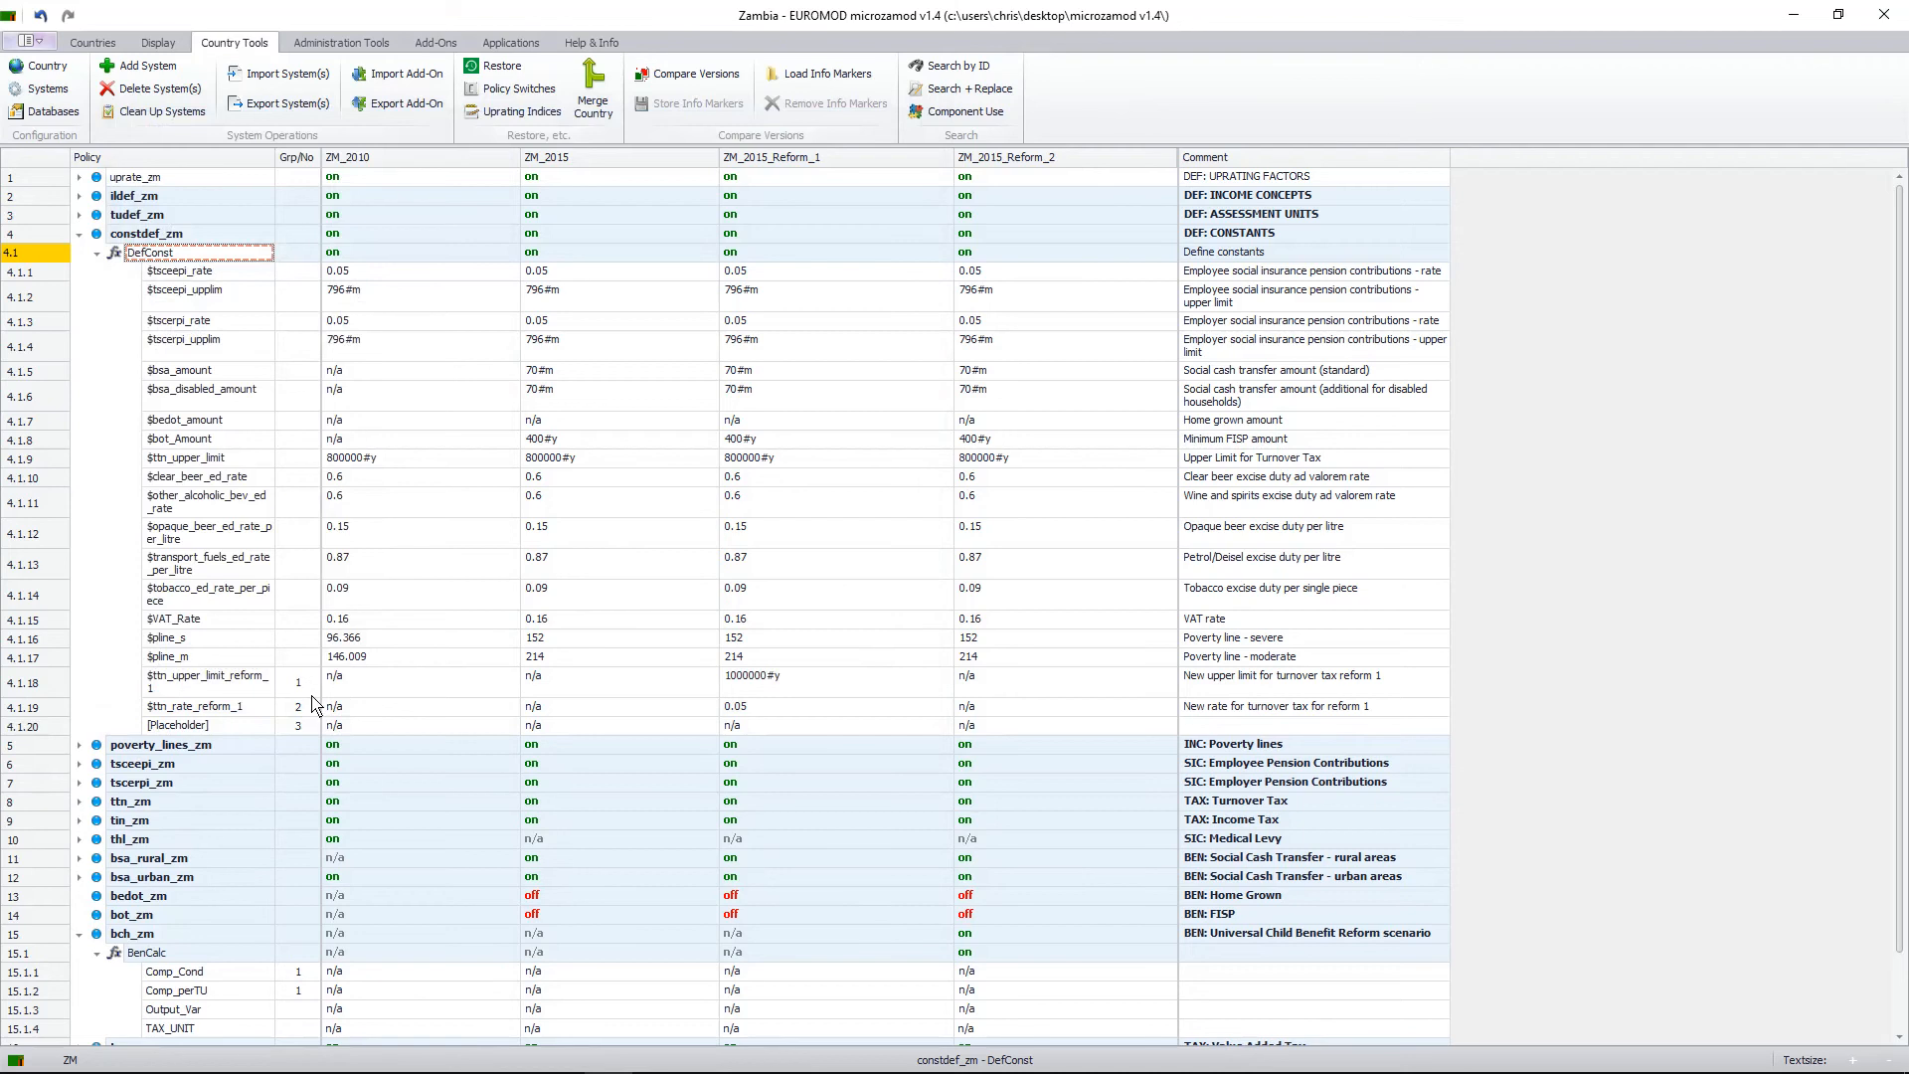
Rename the placeholder constant in DefConst as $bch_amount_reform_2.
left_click(225, 728)
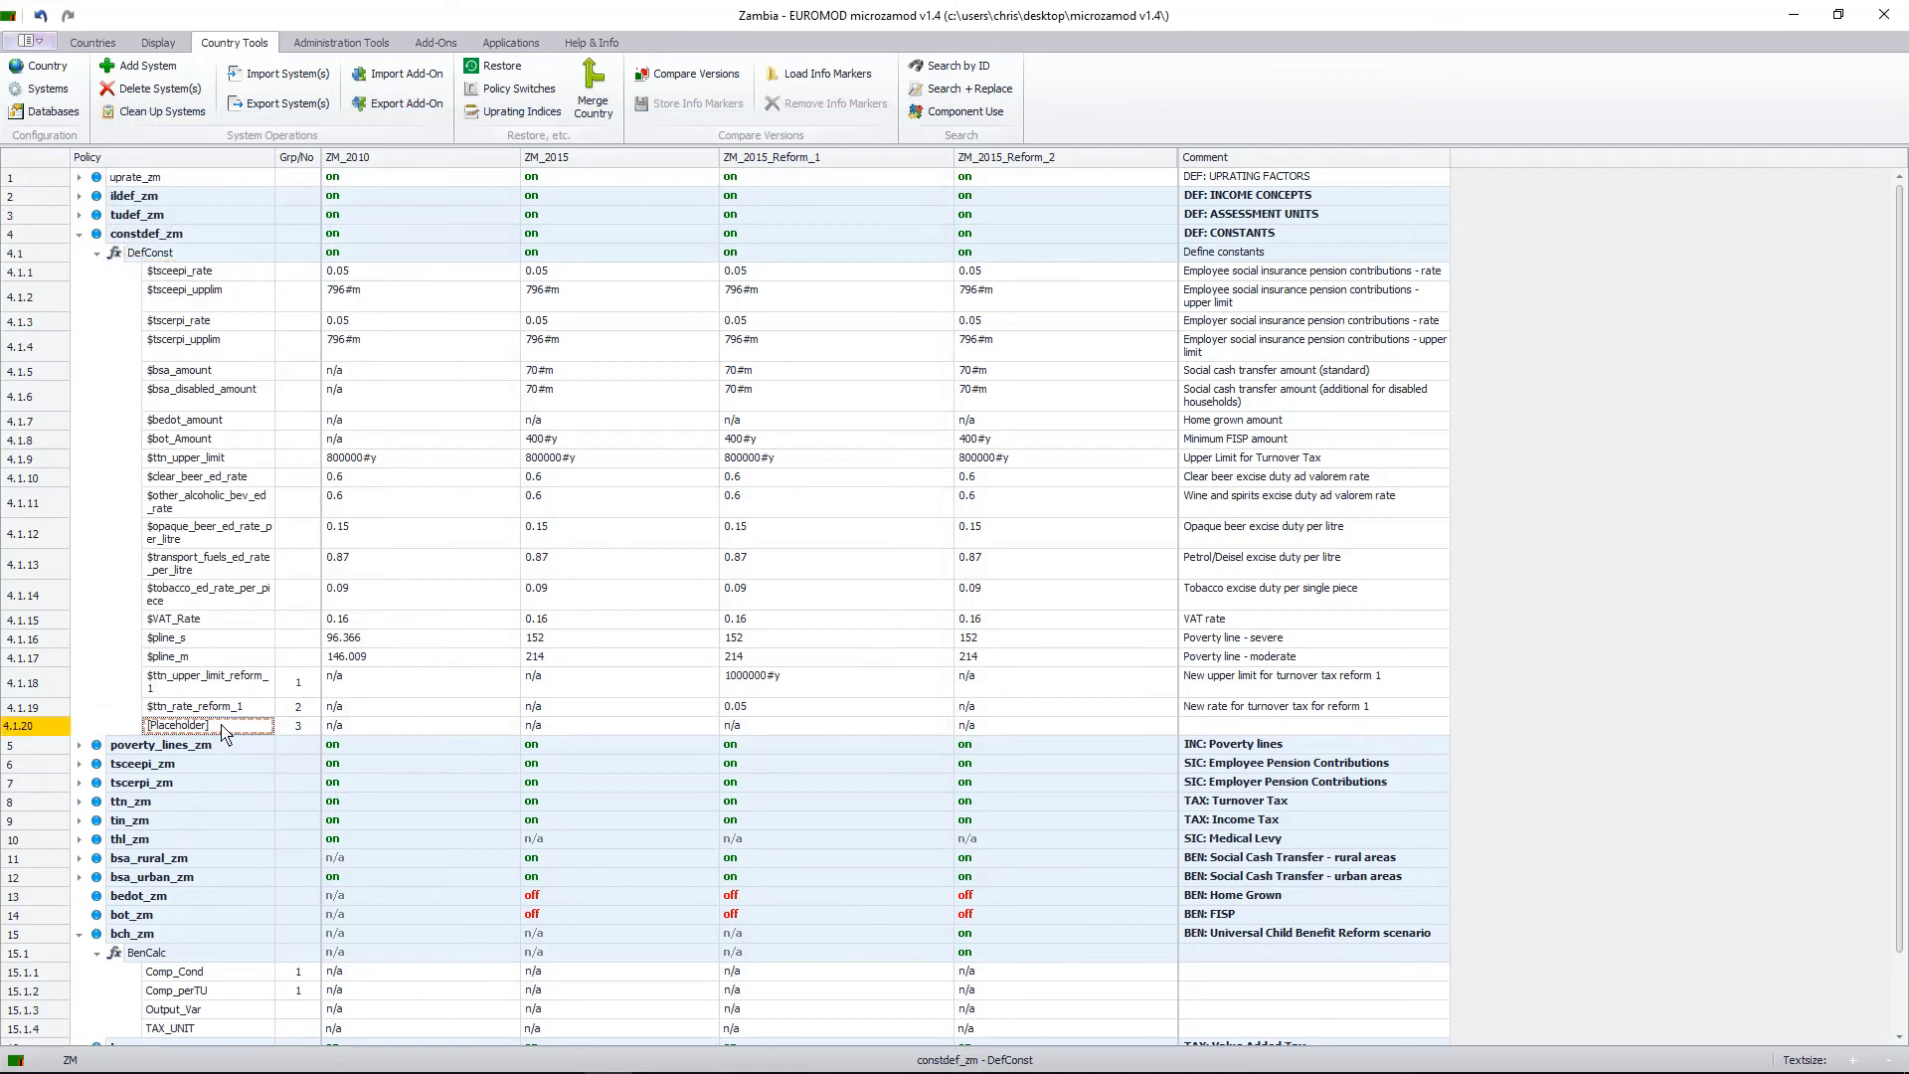
left_click(226, 730)
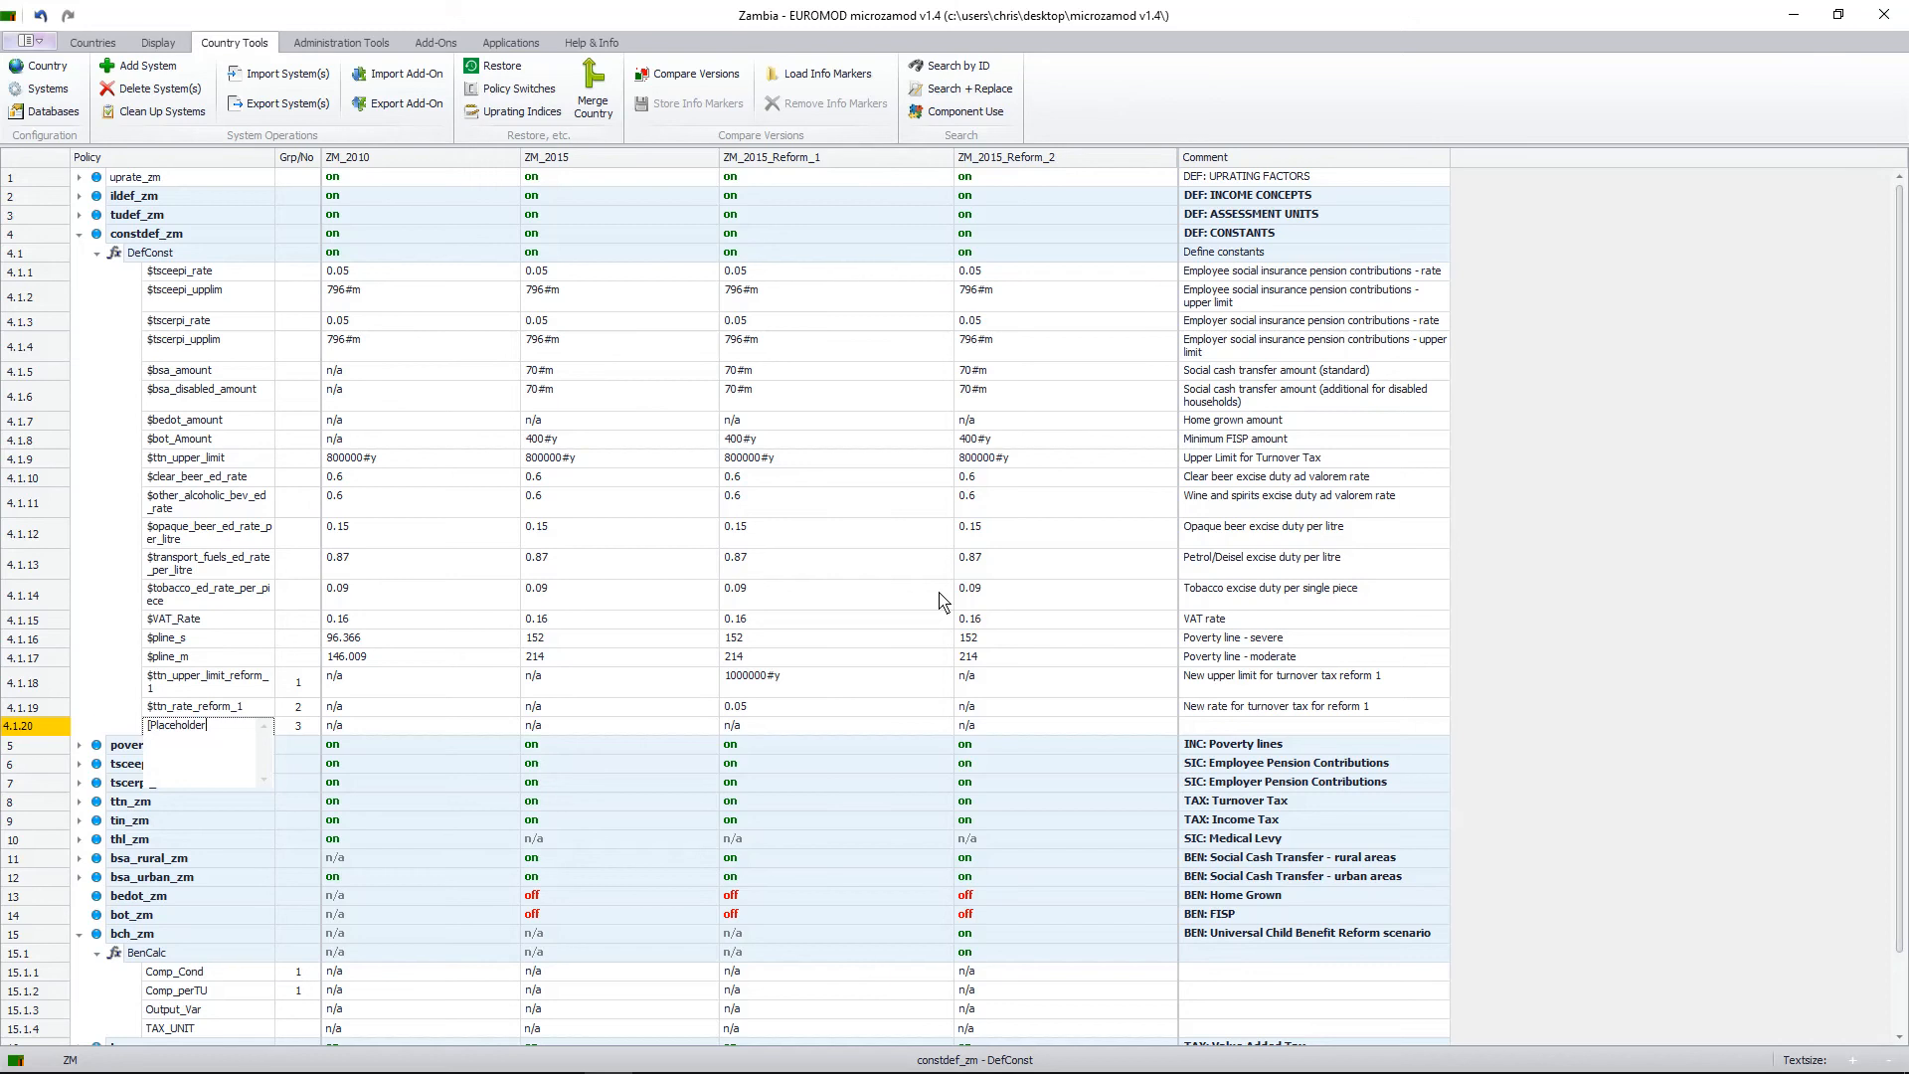
key("BackSpace")
key("BackSpace")
key("BackSpace")
key("BackSpace")
key("BackSpace")
key("BackSpace")
key("BackSpace")
key("BackSpace")
key("BackSpace")
key("BackSpace")
key("BackSpace")
key("BackSpace")
key("BackSpace")
type("$bch_amount_reform")
type("_2")
Set $bch_amount_reform_2 to 140#m for ZM_2015_Reform_2 and add the comment "Universal child benefit amount reform 2".
left_click(1022, 731)
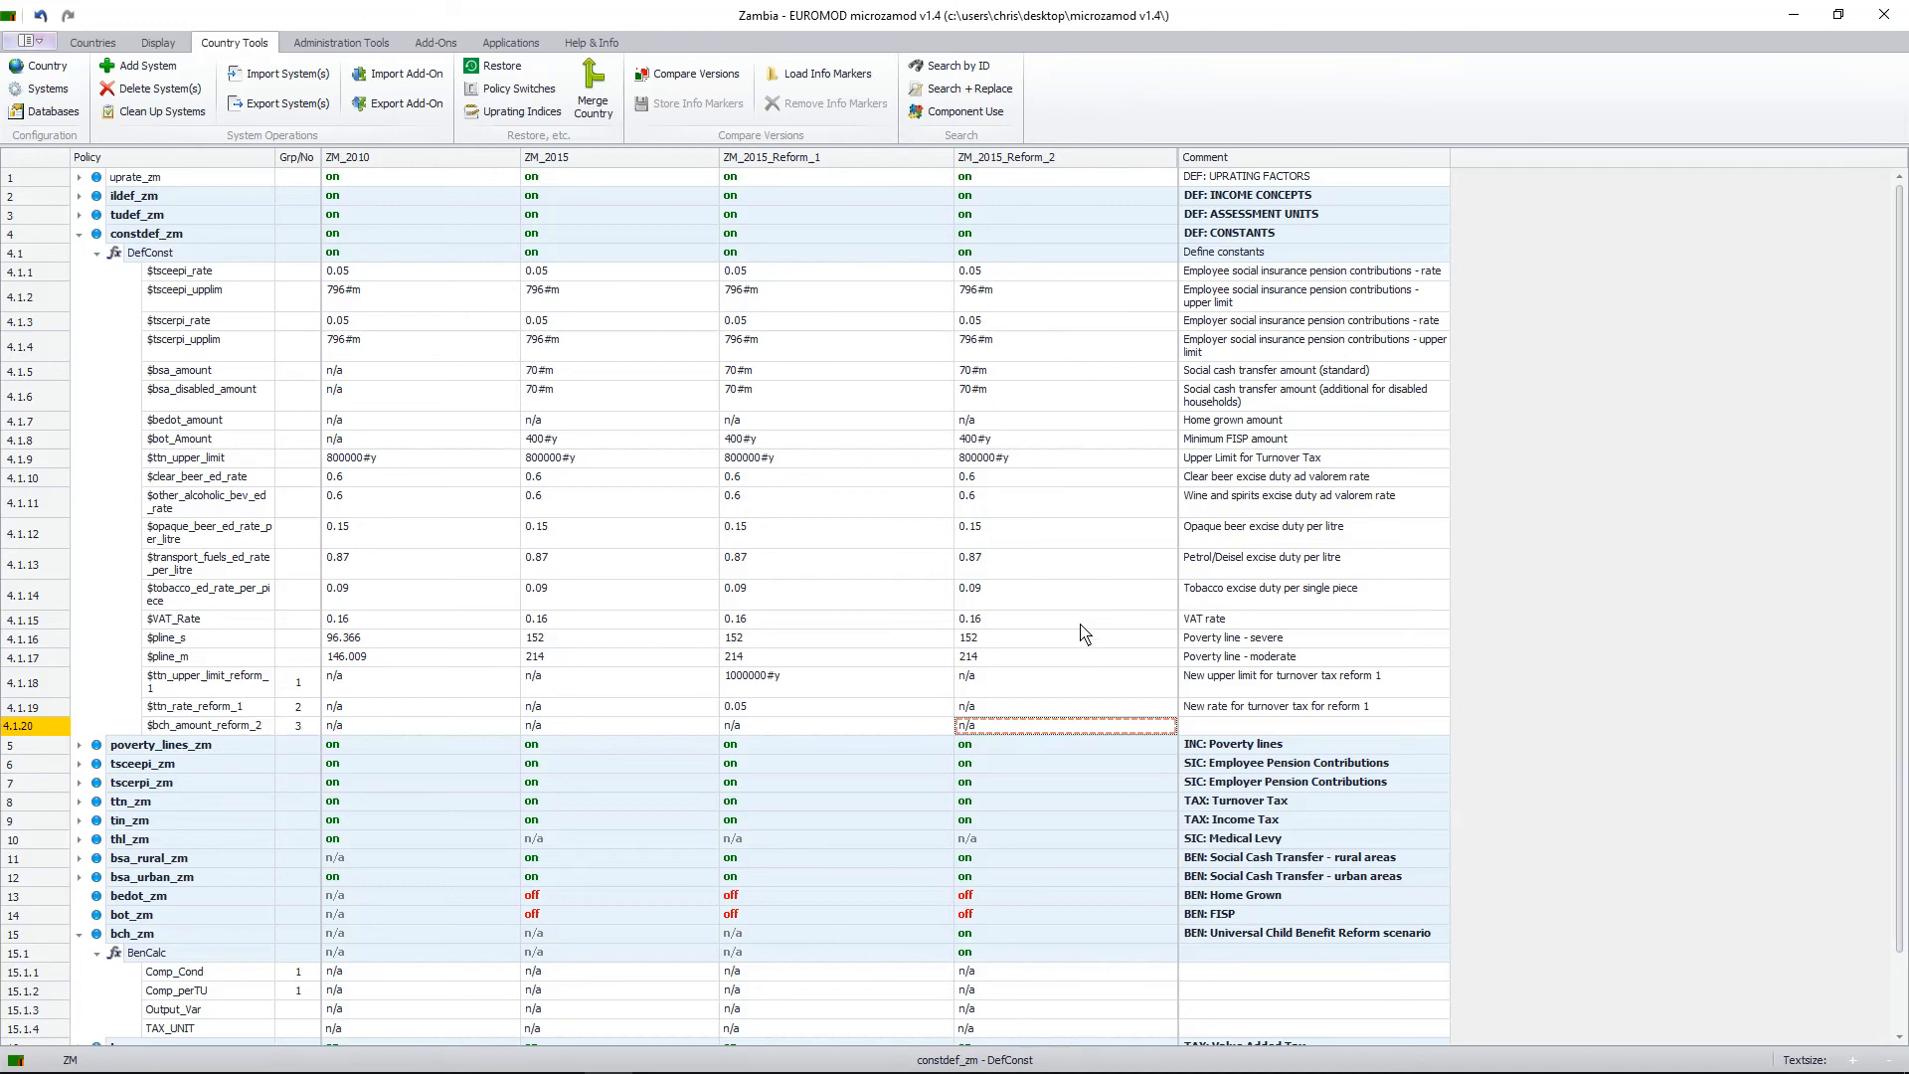
type("1")
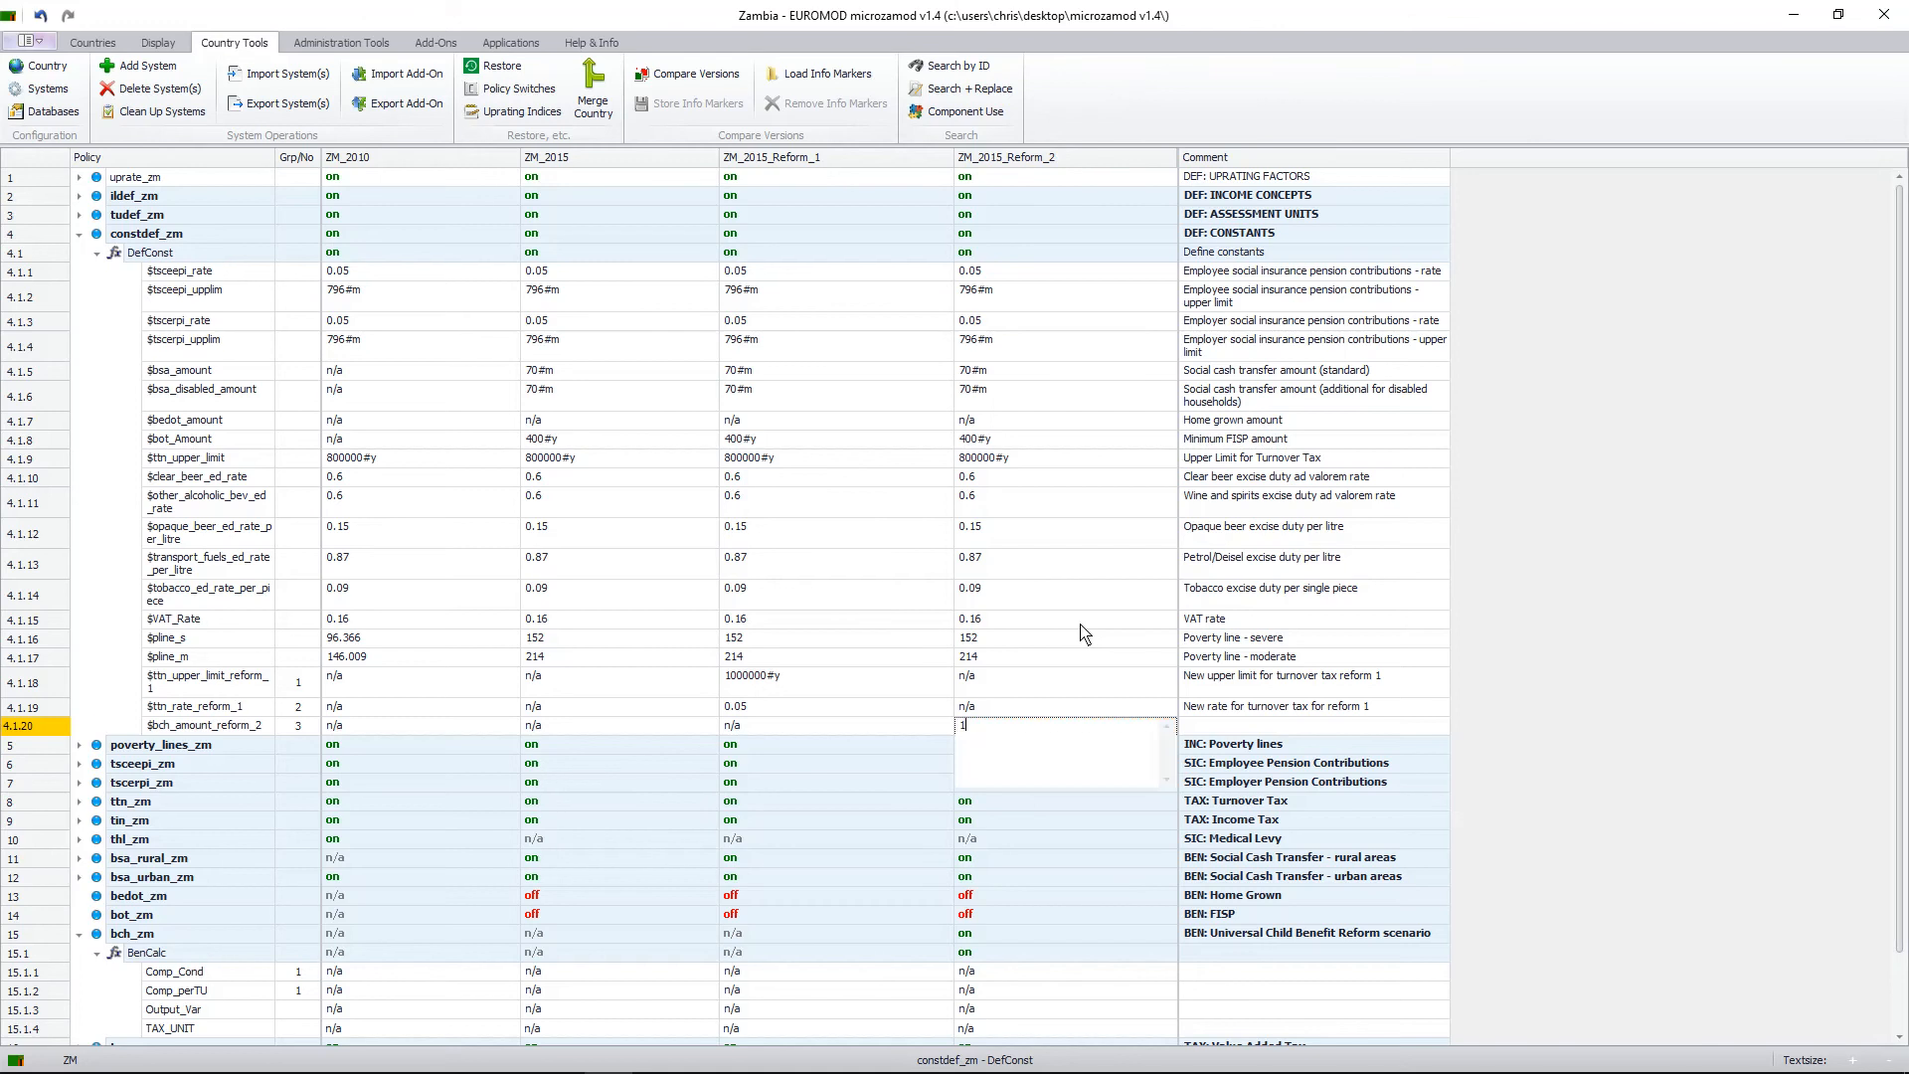
type("40#m")
left_click(1222, 720)
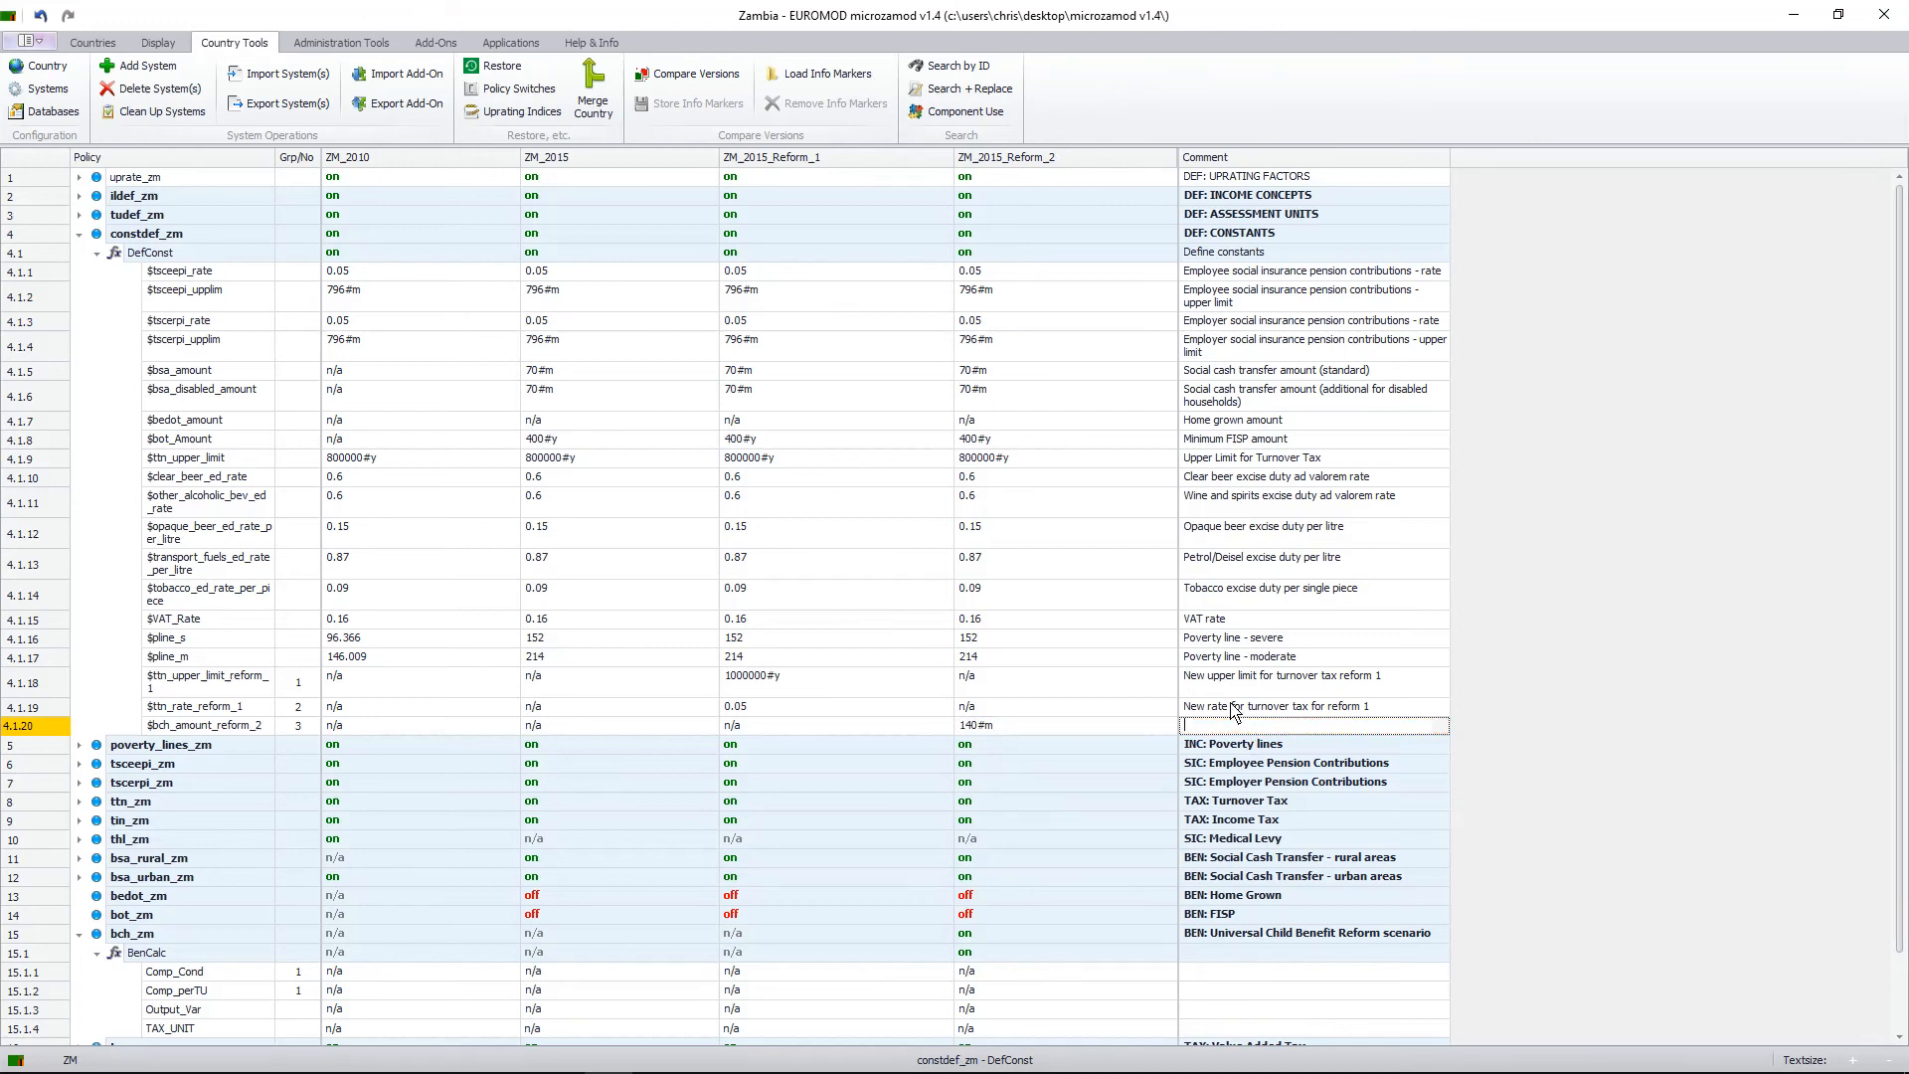
type("Universal child benfefit amount reform 2")
left_click(1046, 729)
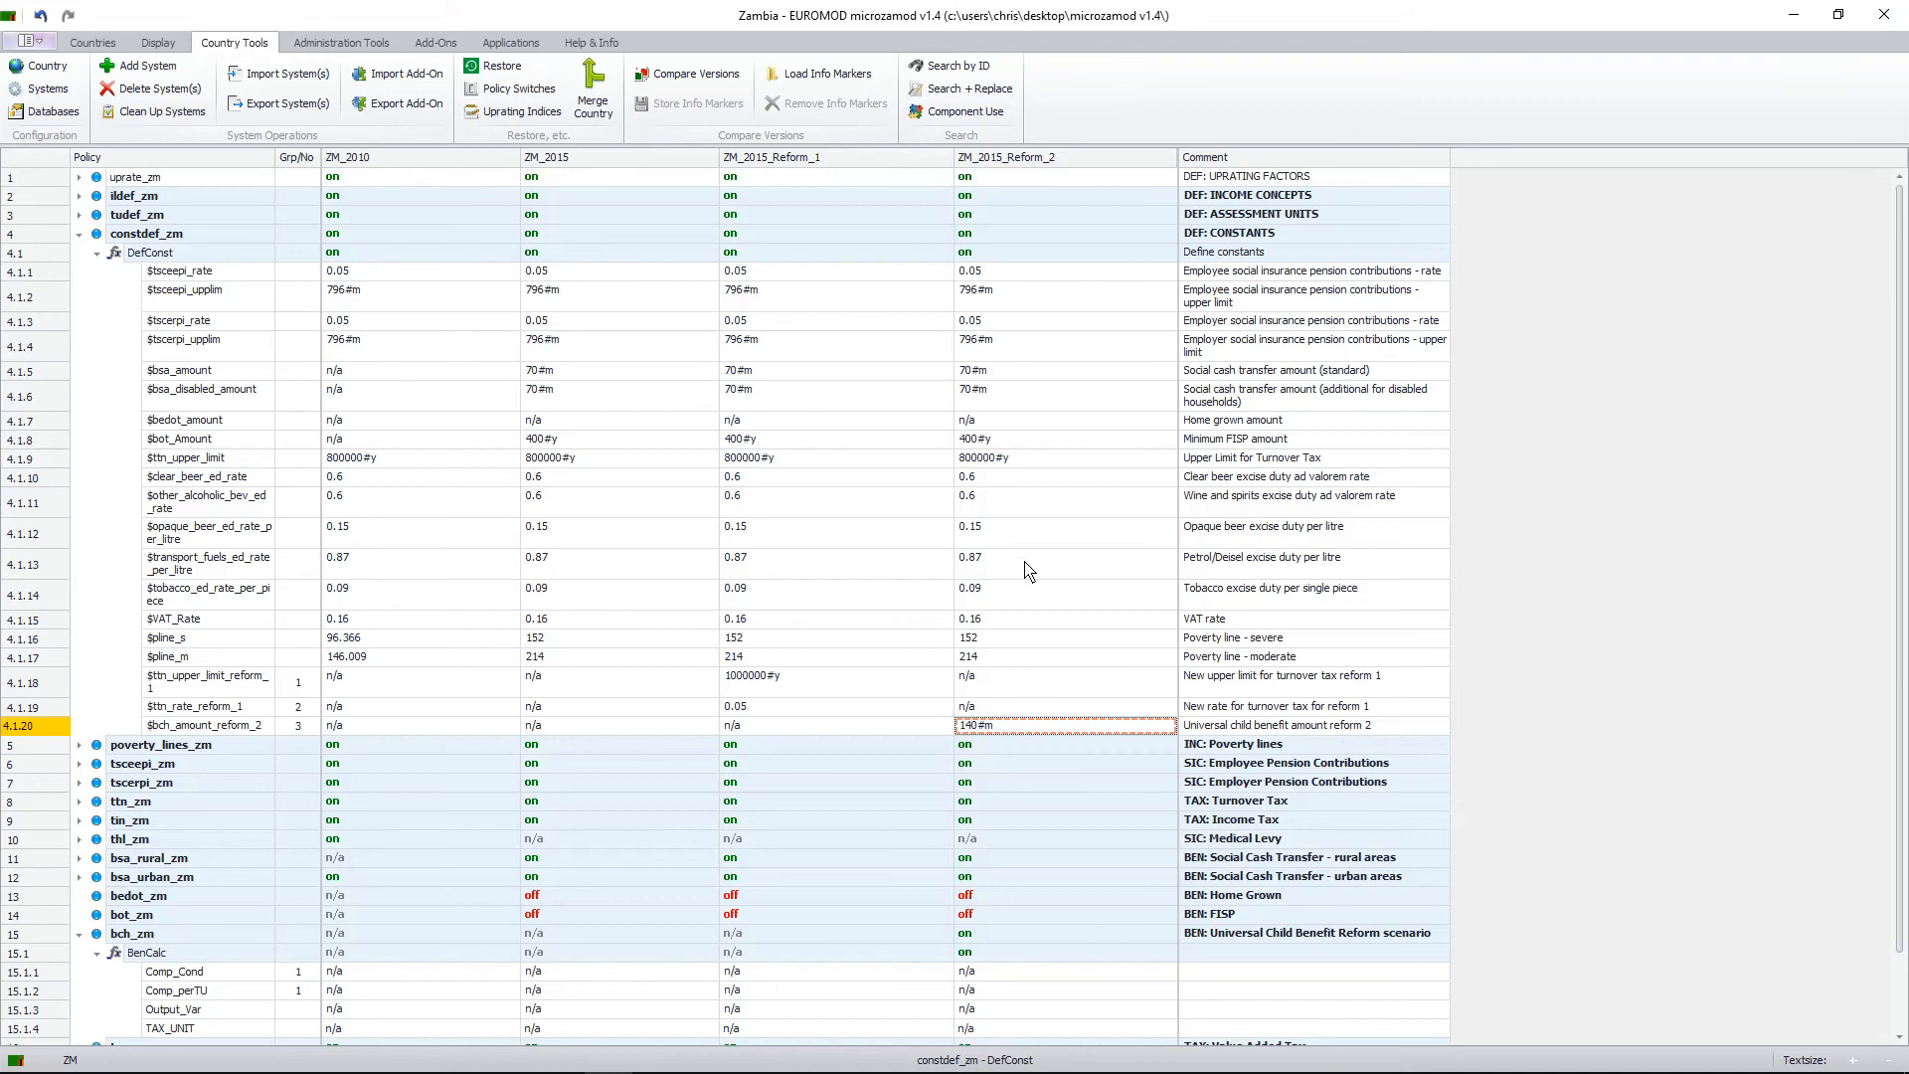
left_click(97, 256)
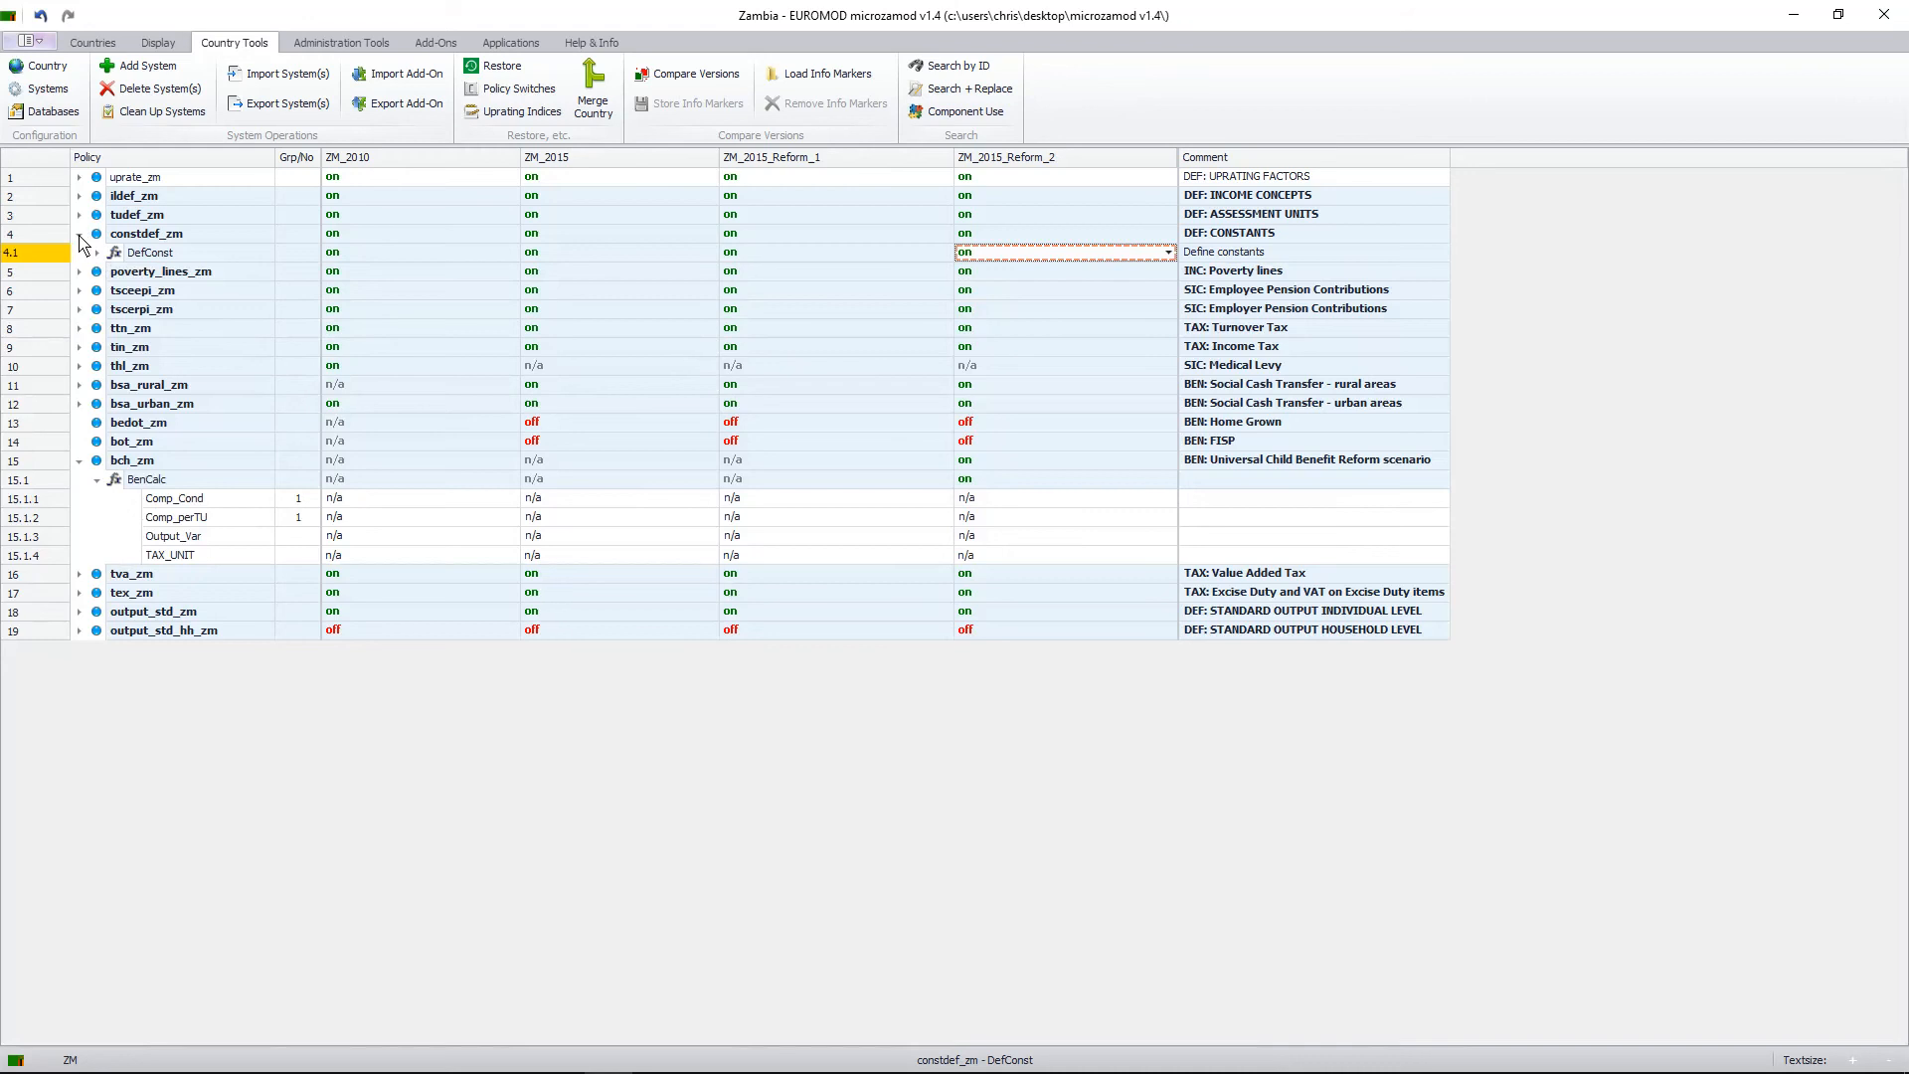
left_click(80, 237)
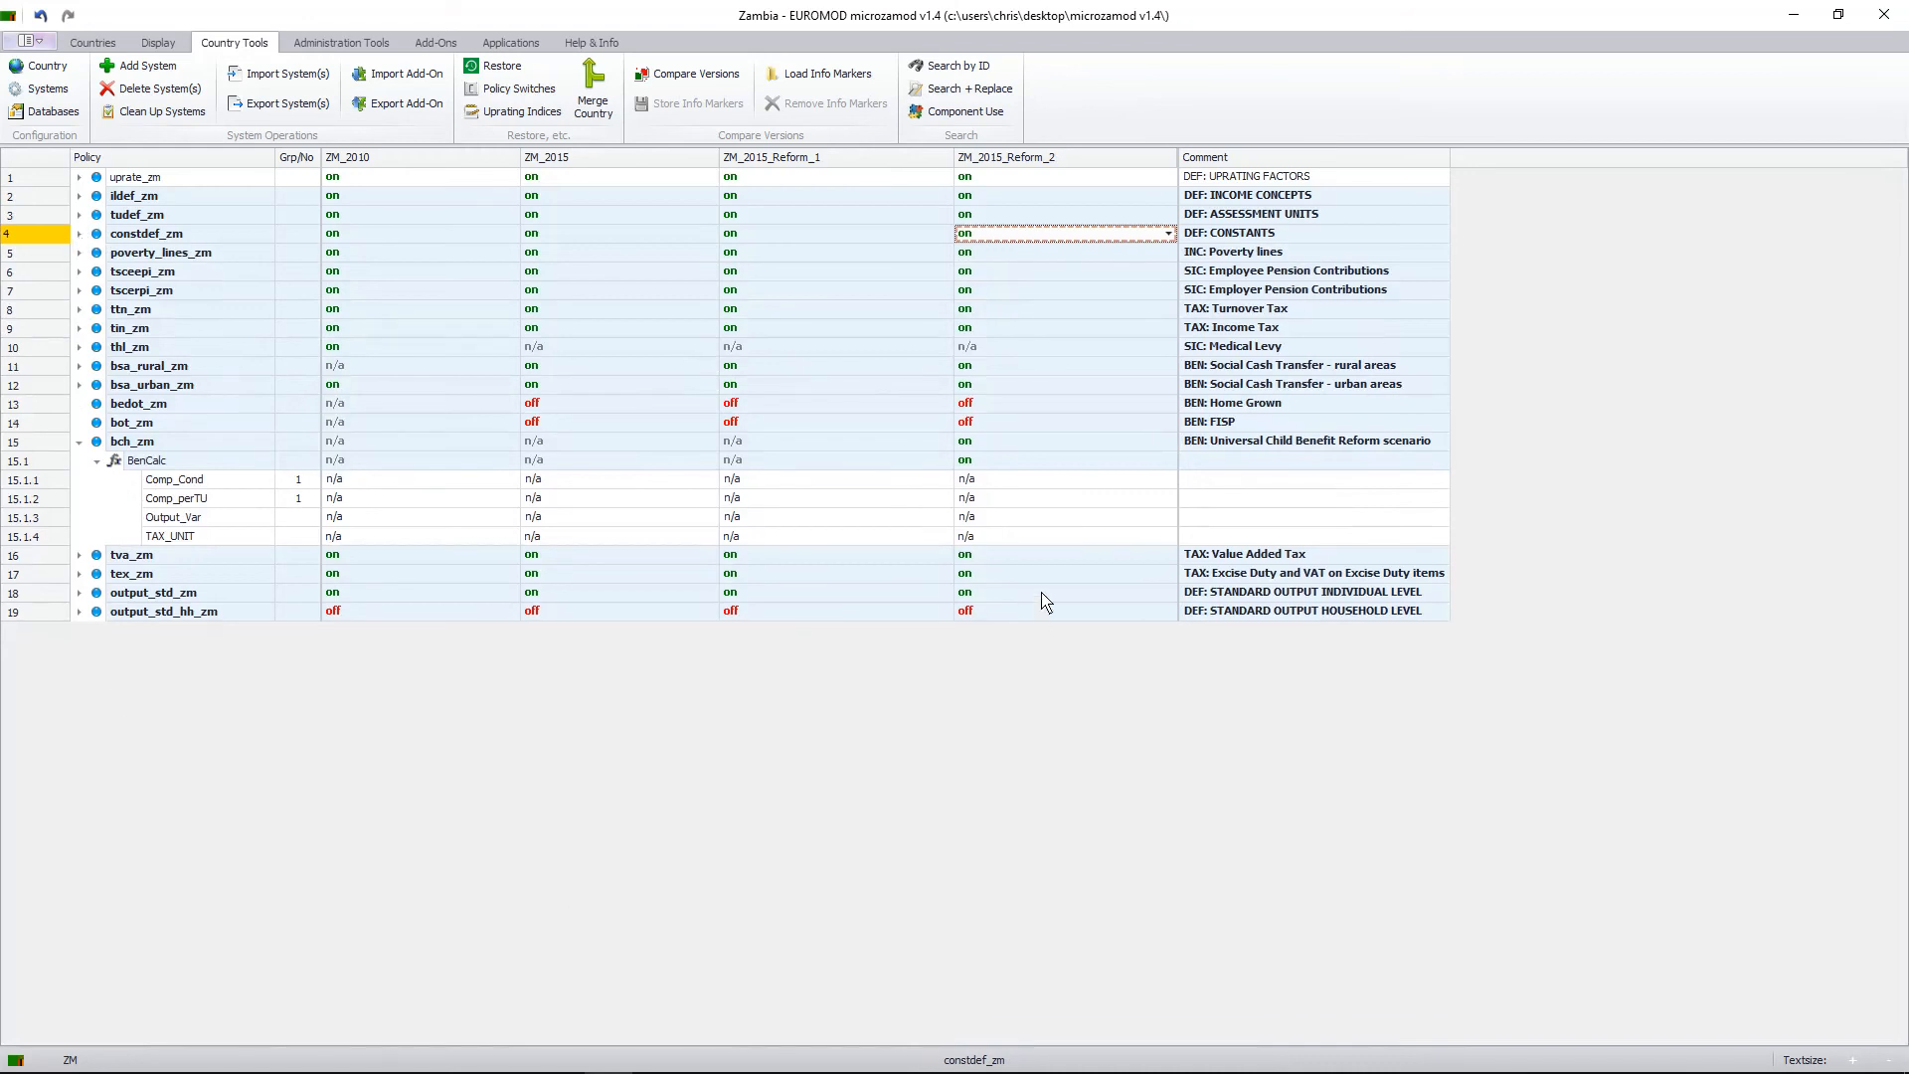
Set the bch_zm BenCalc Comp_Cond for ZM_2015_Reform_2 to {dag >=0} & {dag <=2}.
left_click(1054, 484)
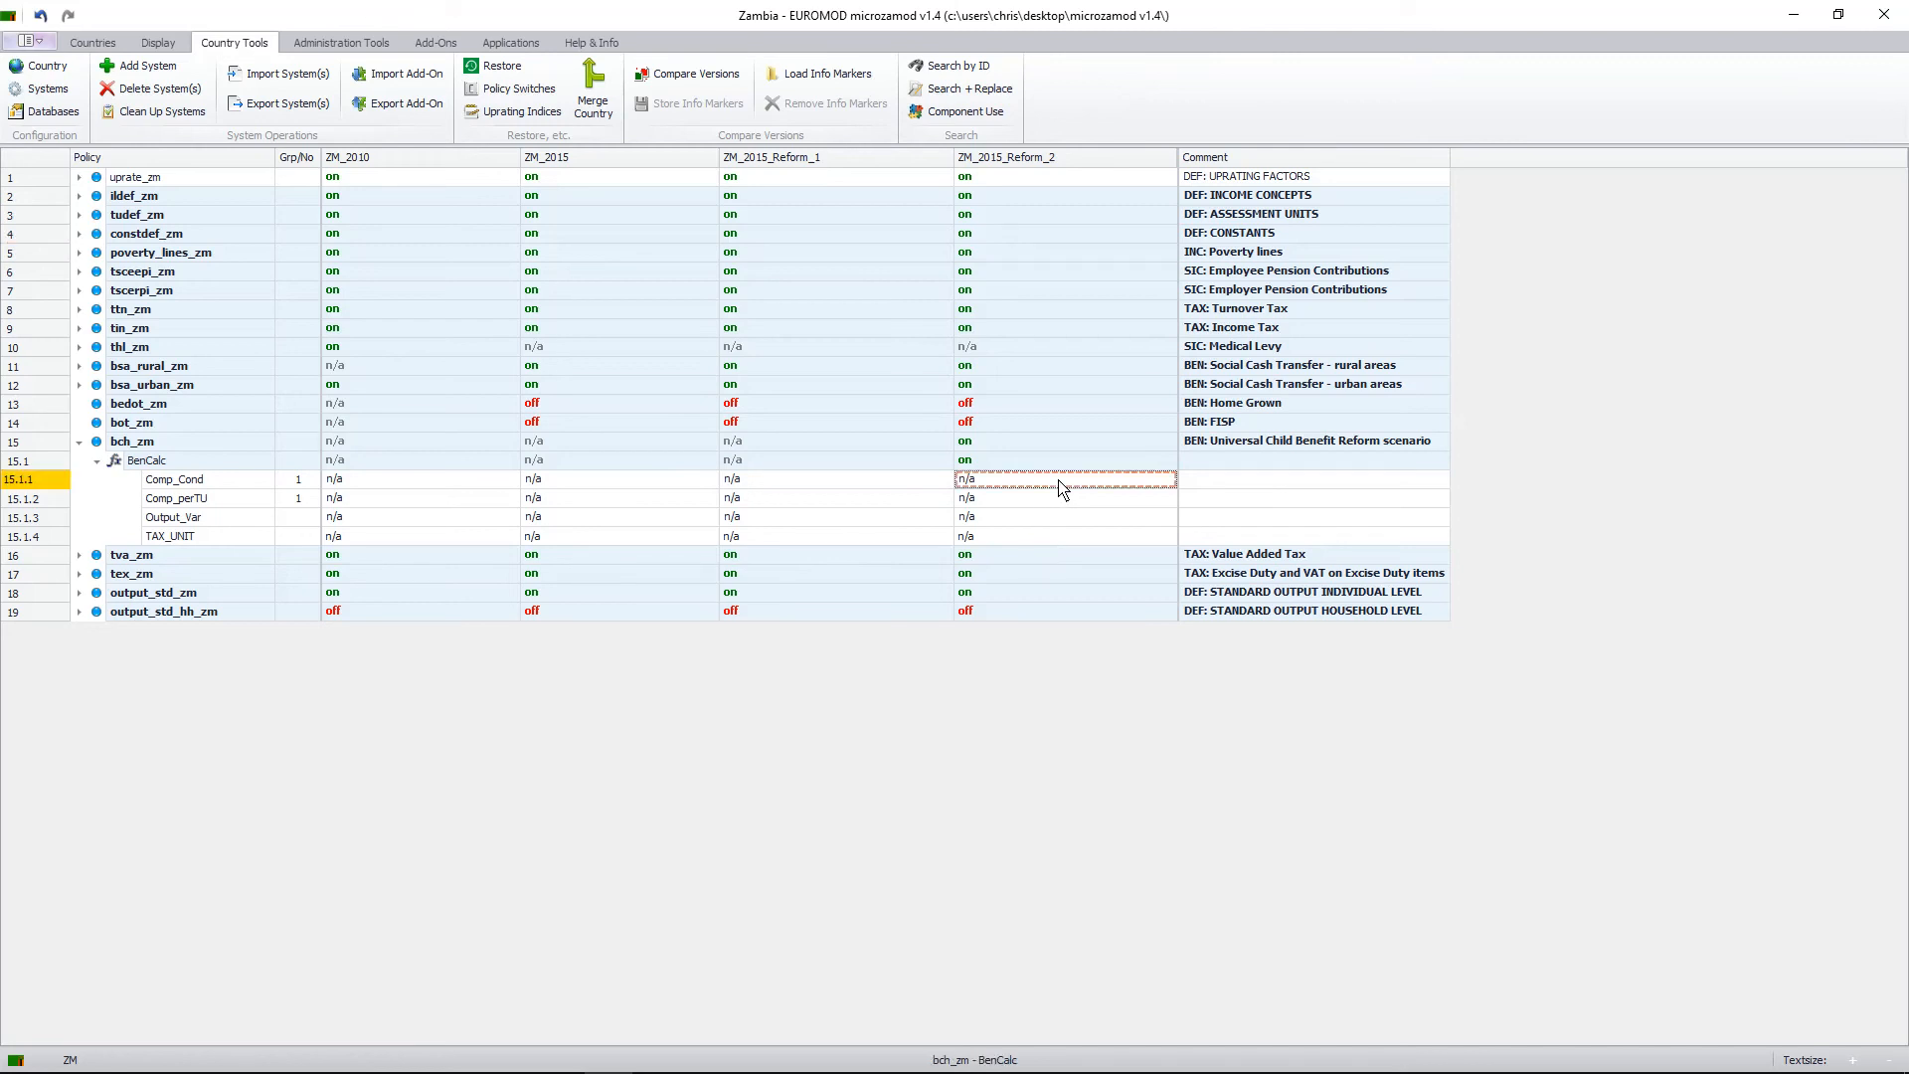
left_click(1056, 485)
key("BackSpace")
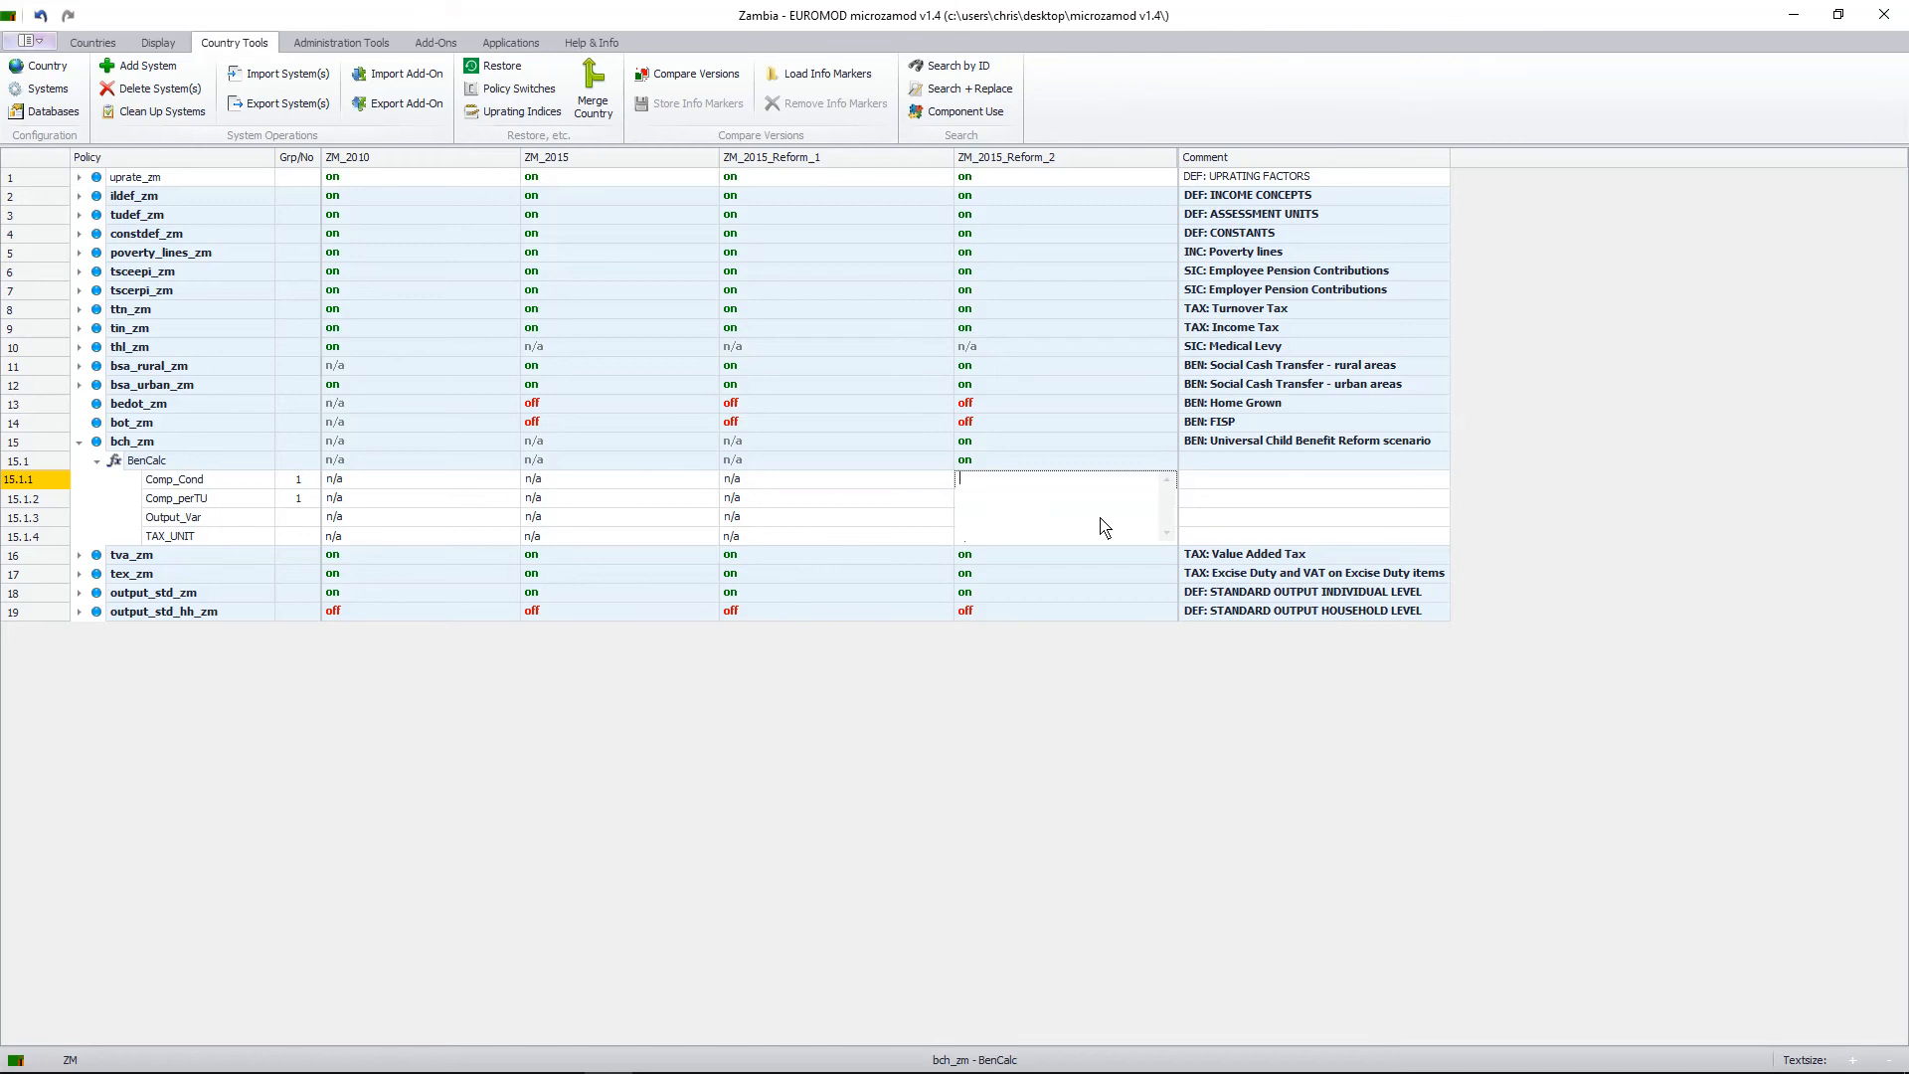
type("{")
type("dag")
type(")")
type(" & {dag")
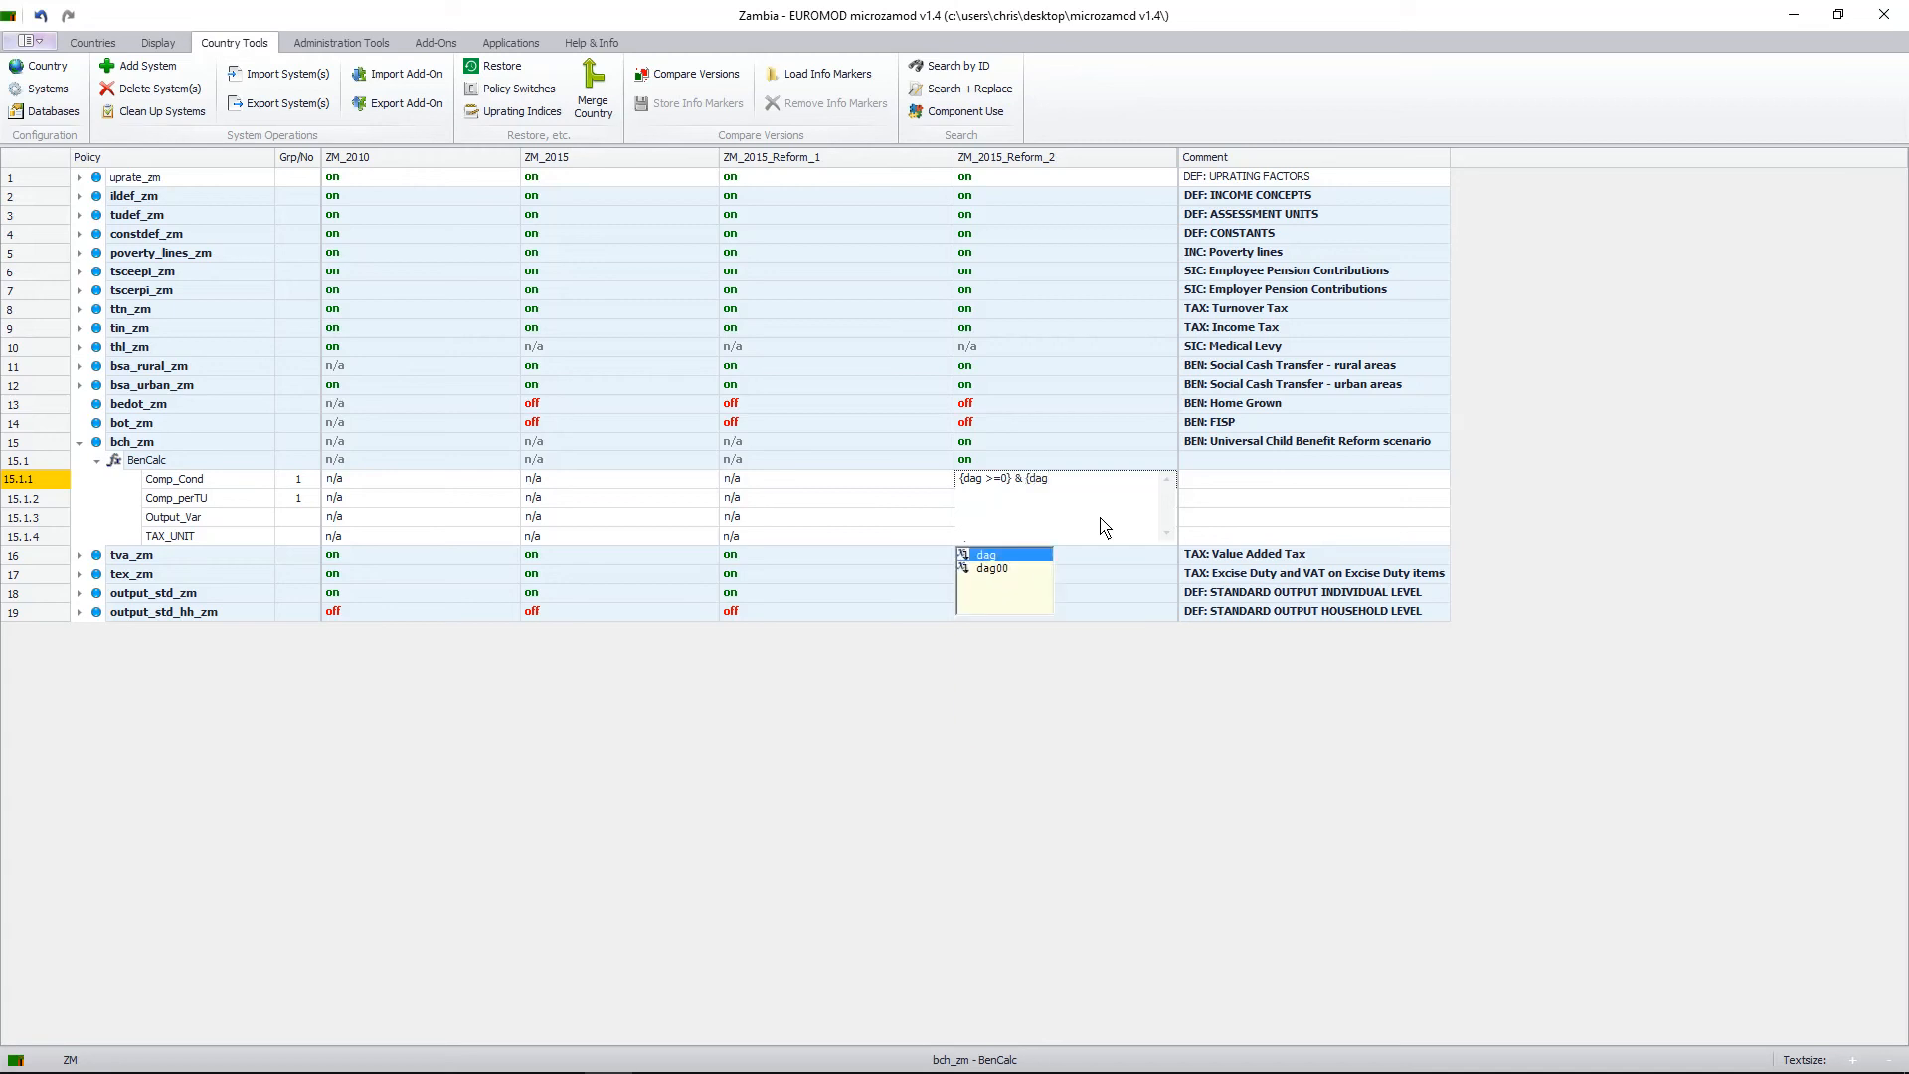
type(" <=2")
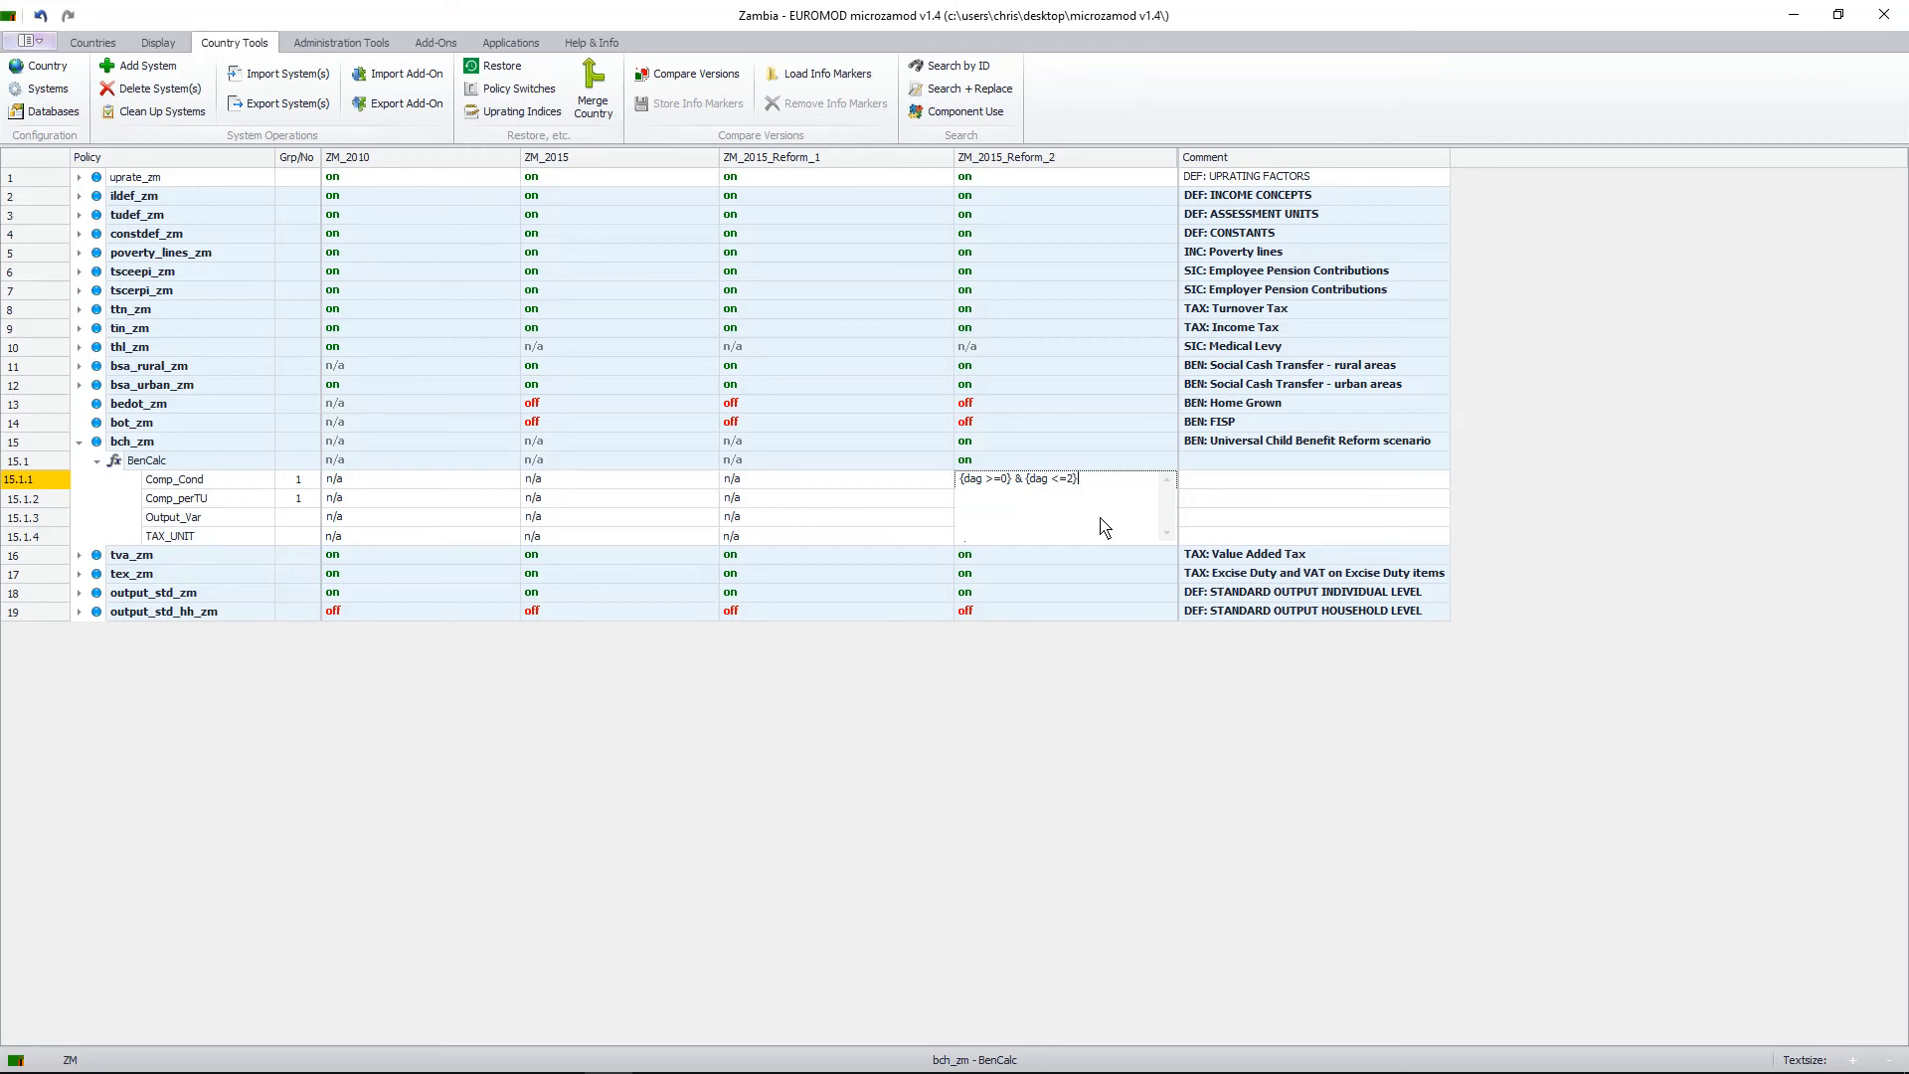
Add the comment "Children aged under three years old" to the Comp_Cond parameter.
left_click(1251, 482)
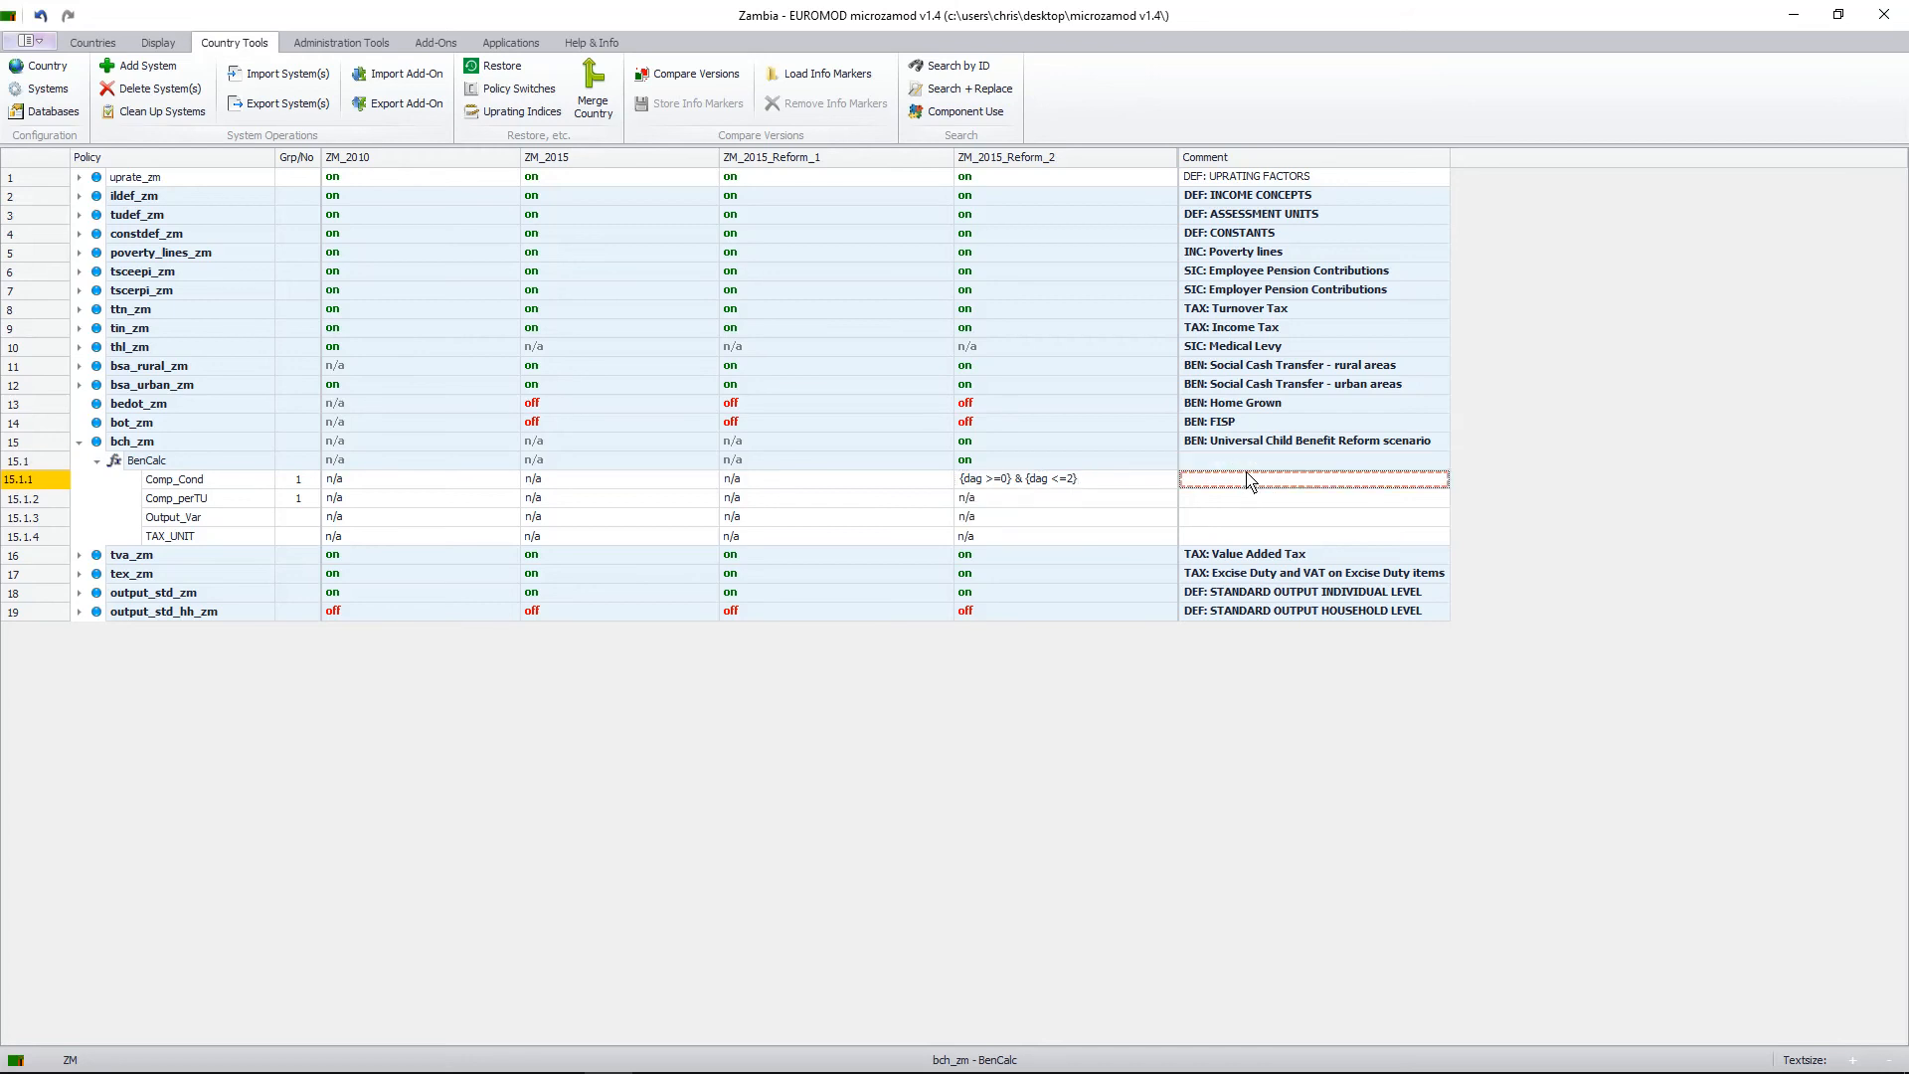
left_click(1239, 481)
type("Childre")
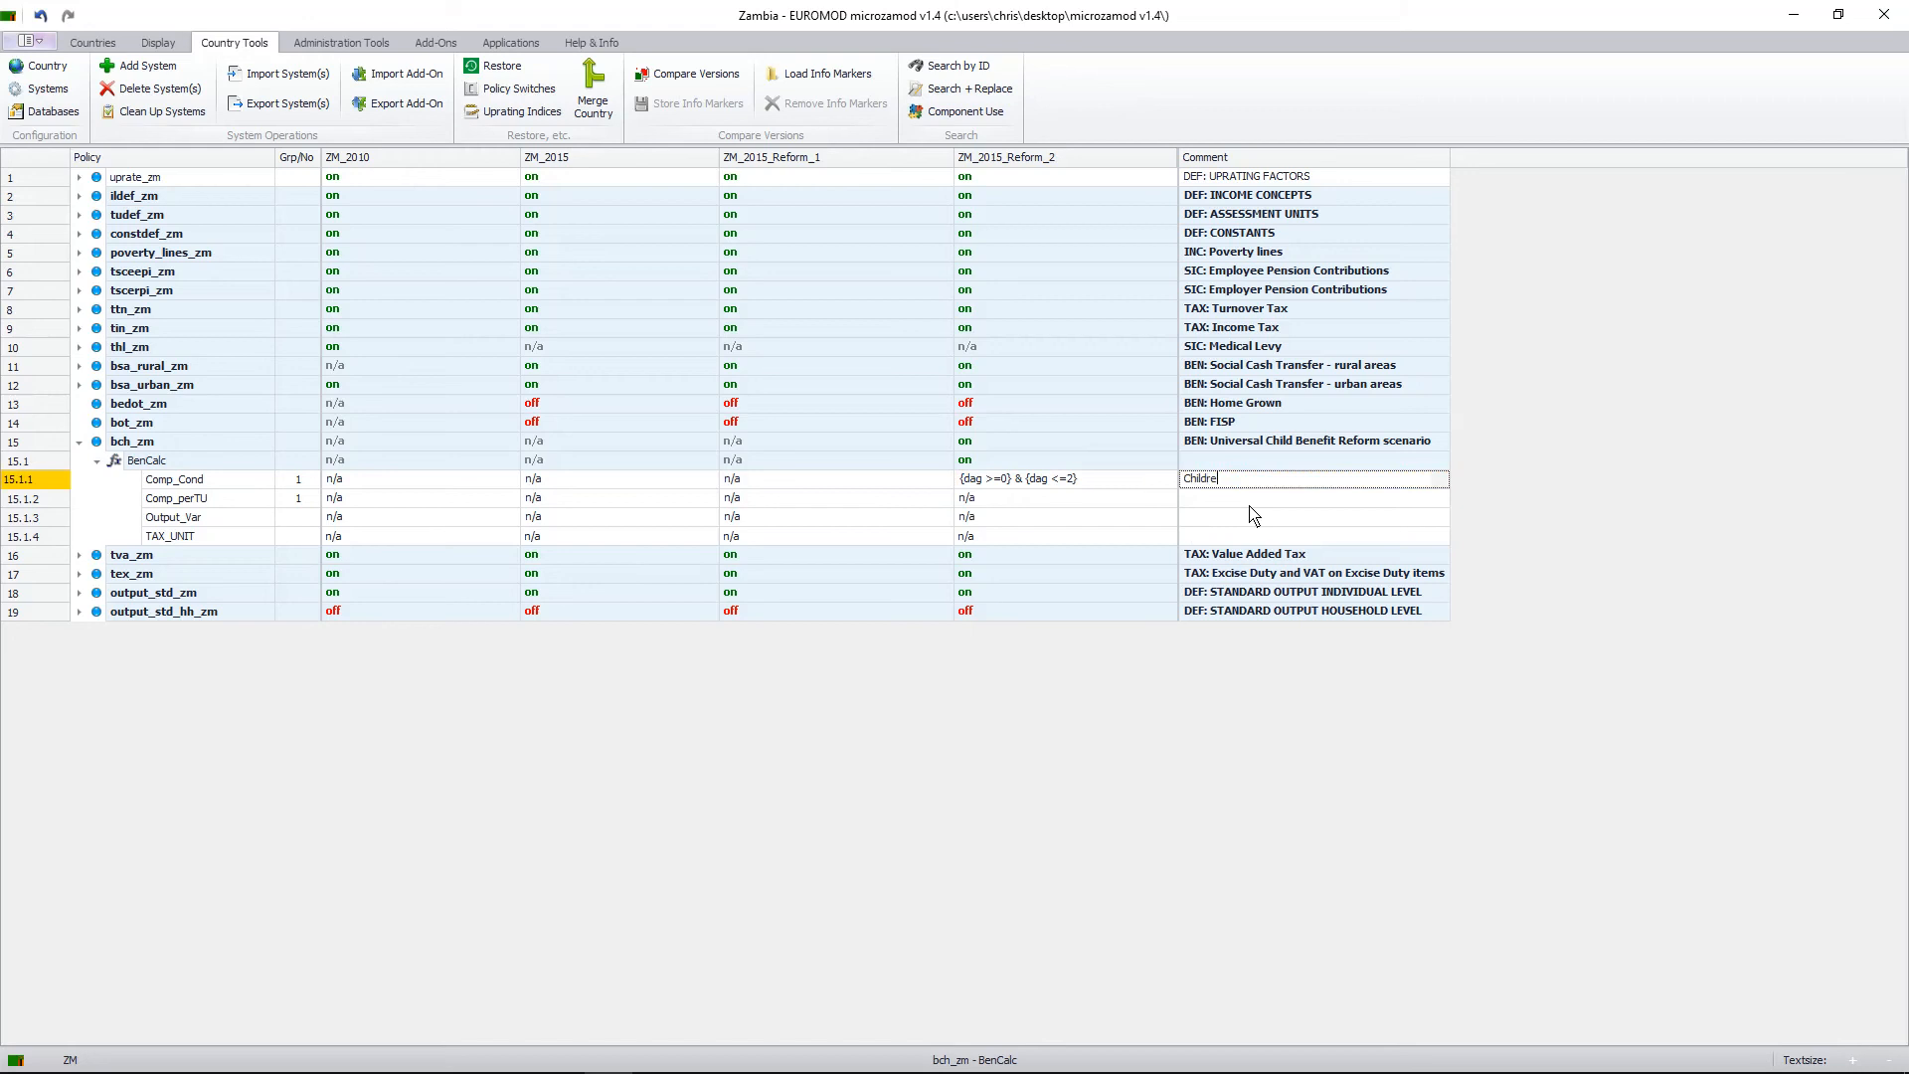
type("n aged under")
type("three years old")
key("ctrl+c")
left_click(1338, 497)
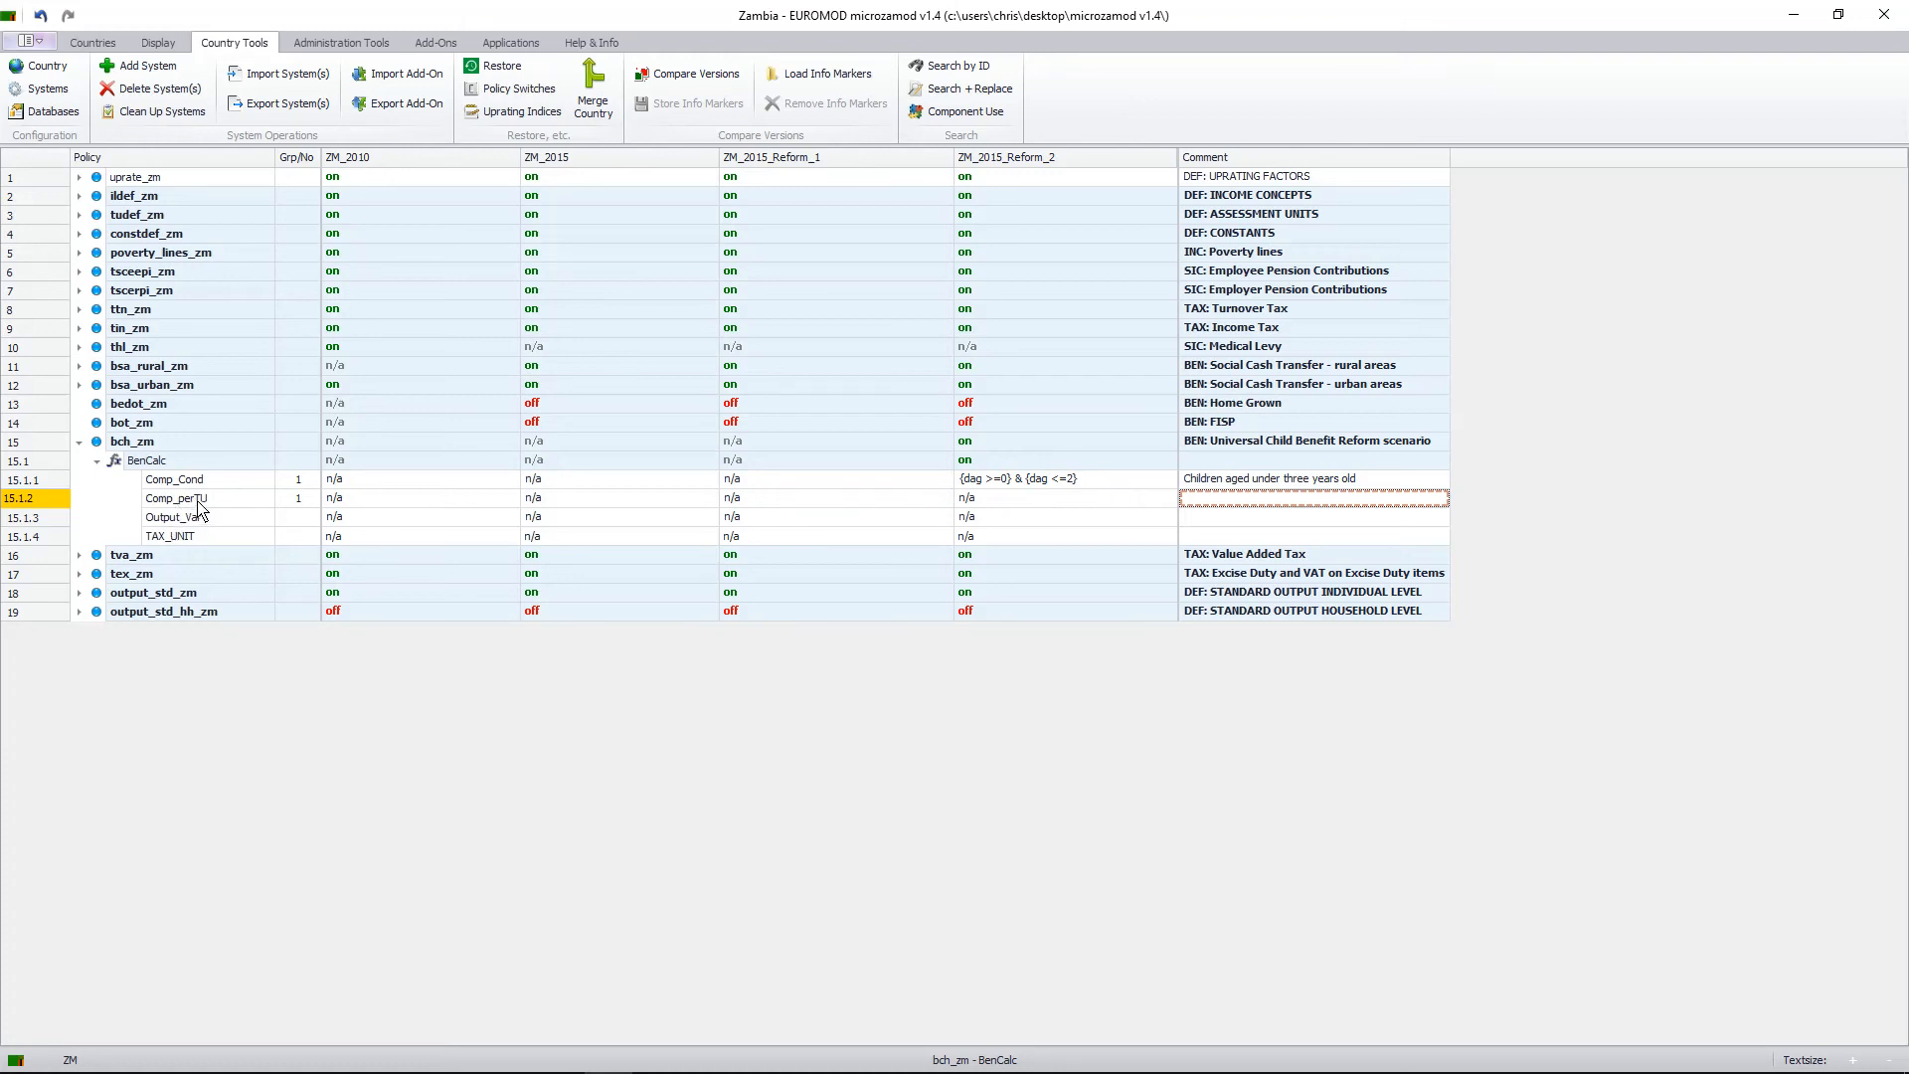
Set Comp_perTU for ZM_2015_Reform_2 to the constant $bch_amount_reform_2.
left_click(1040, 501)
left_click(1096, 503)
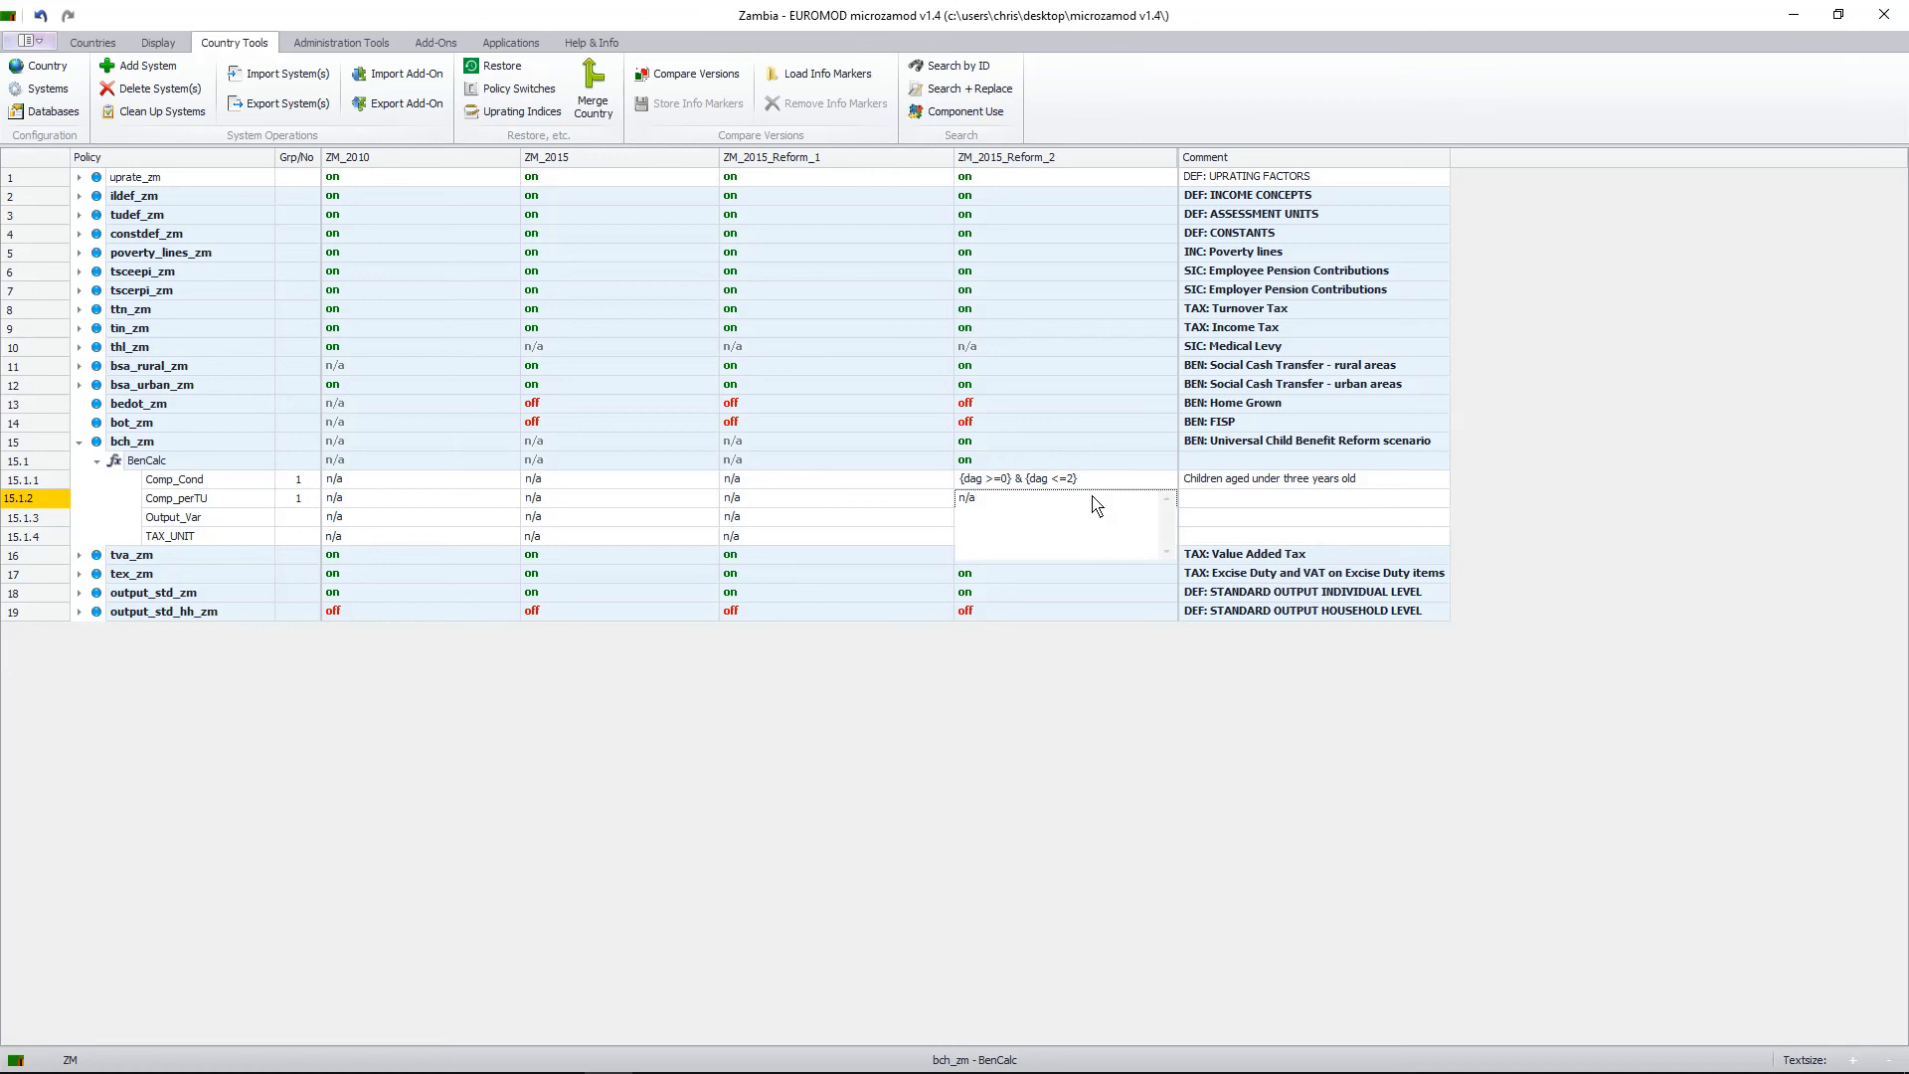
key("BackSpace")
key("BackSpace")
type("$")
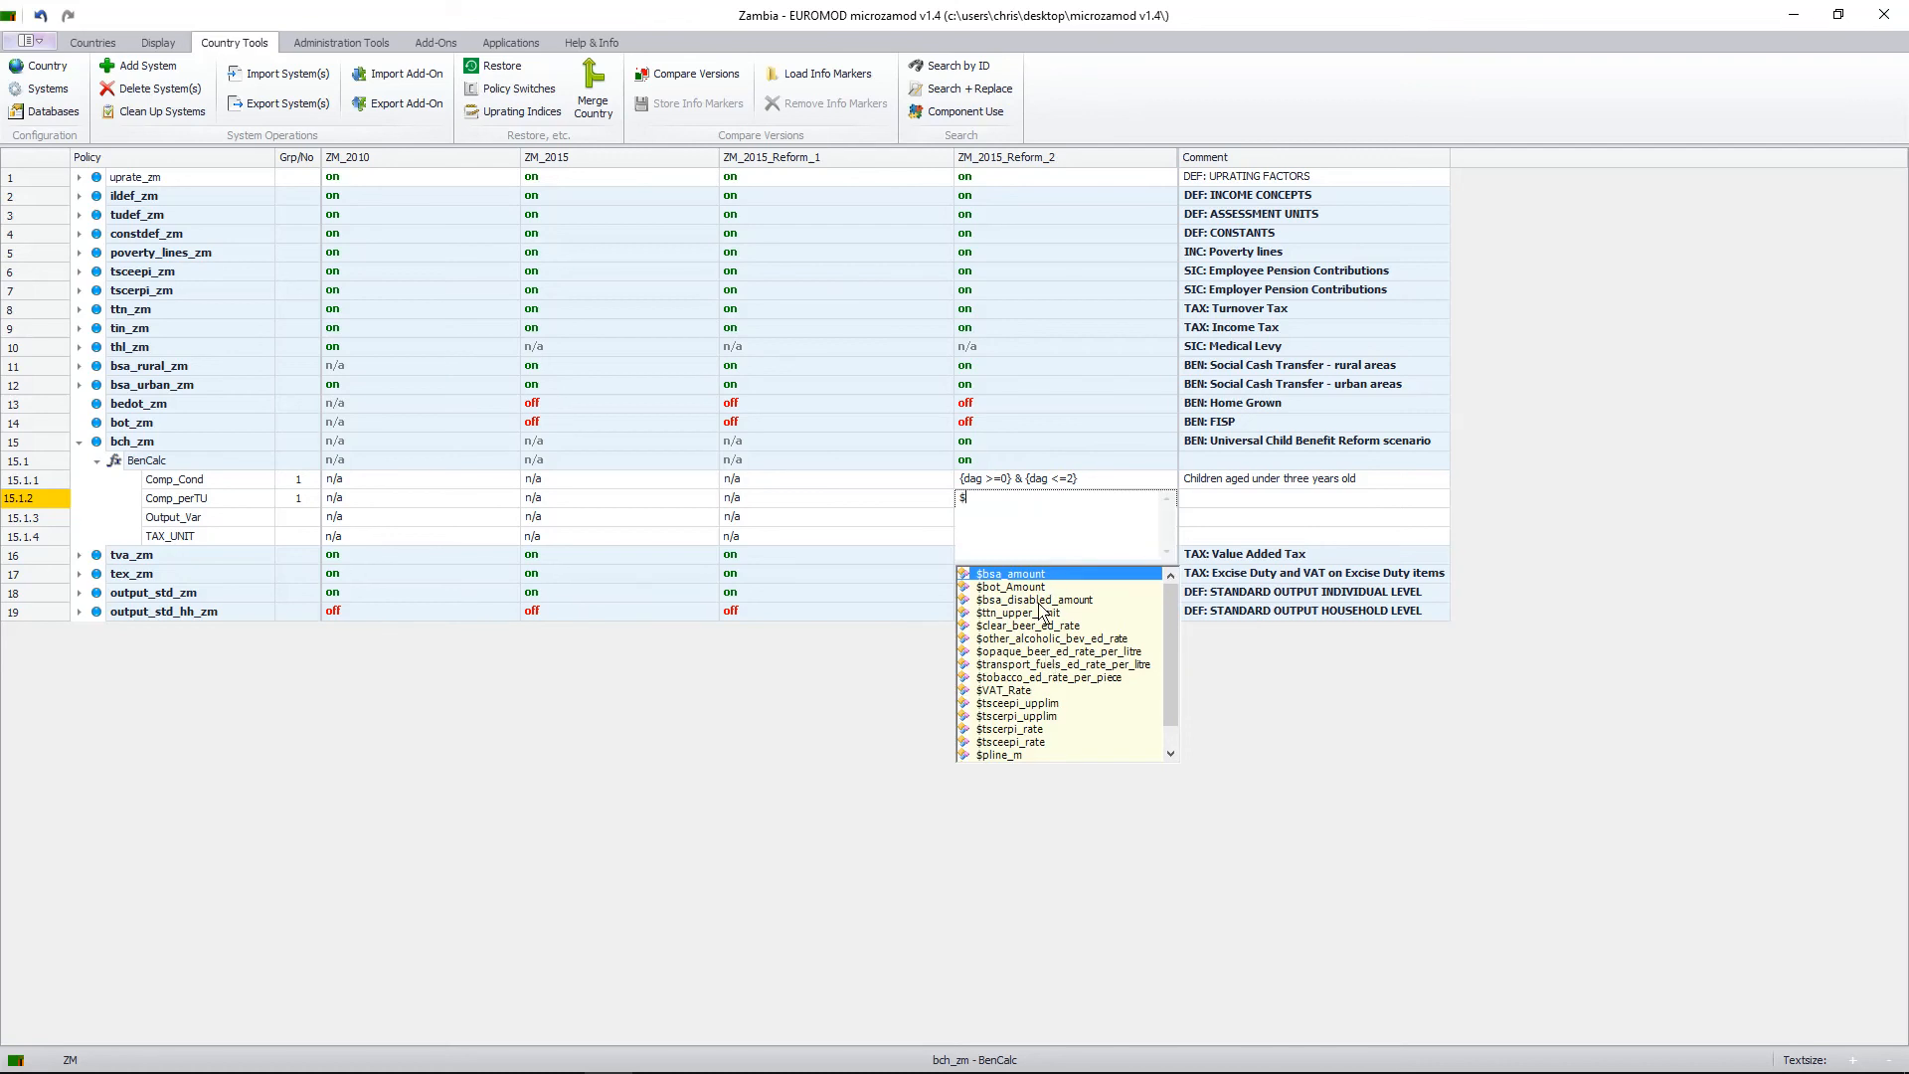
scroll(1101, 658, "down", 1)
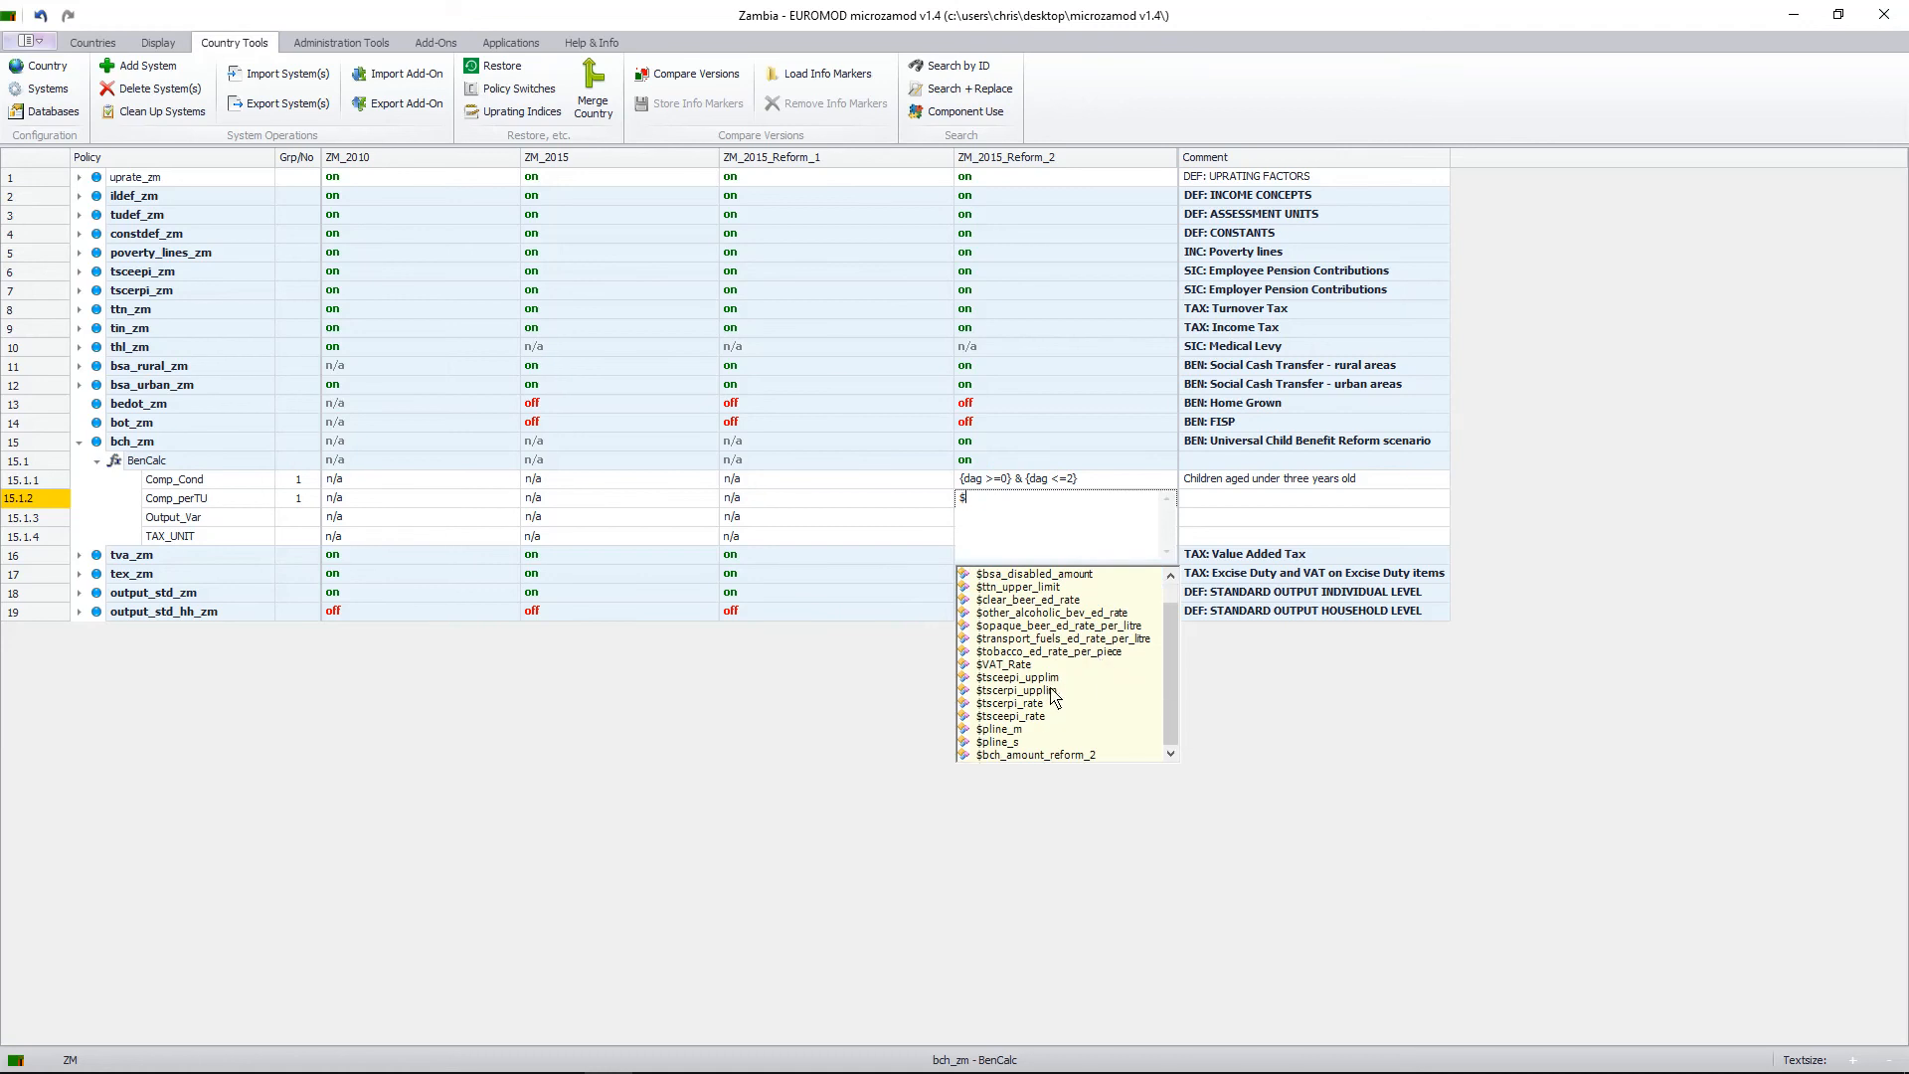
double_click(1060, 755)
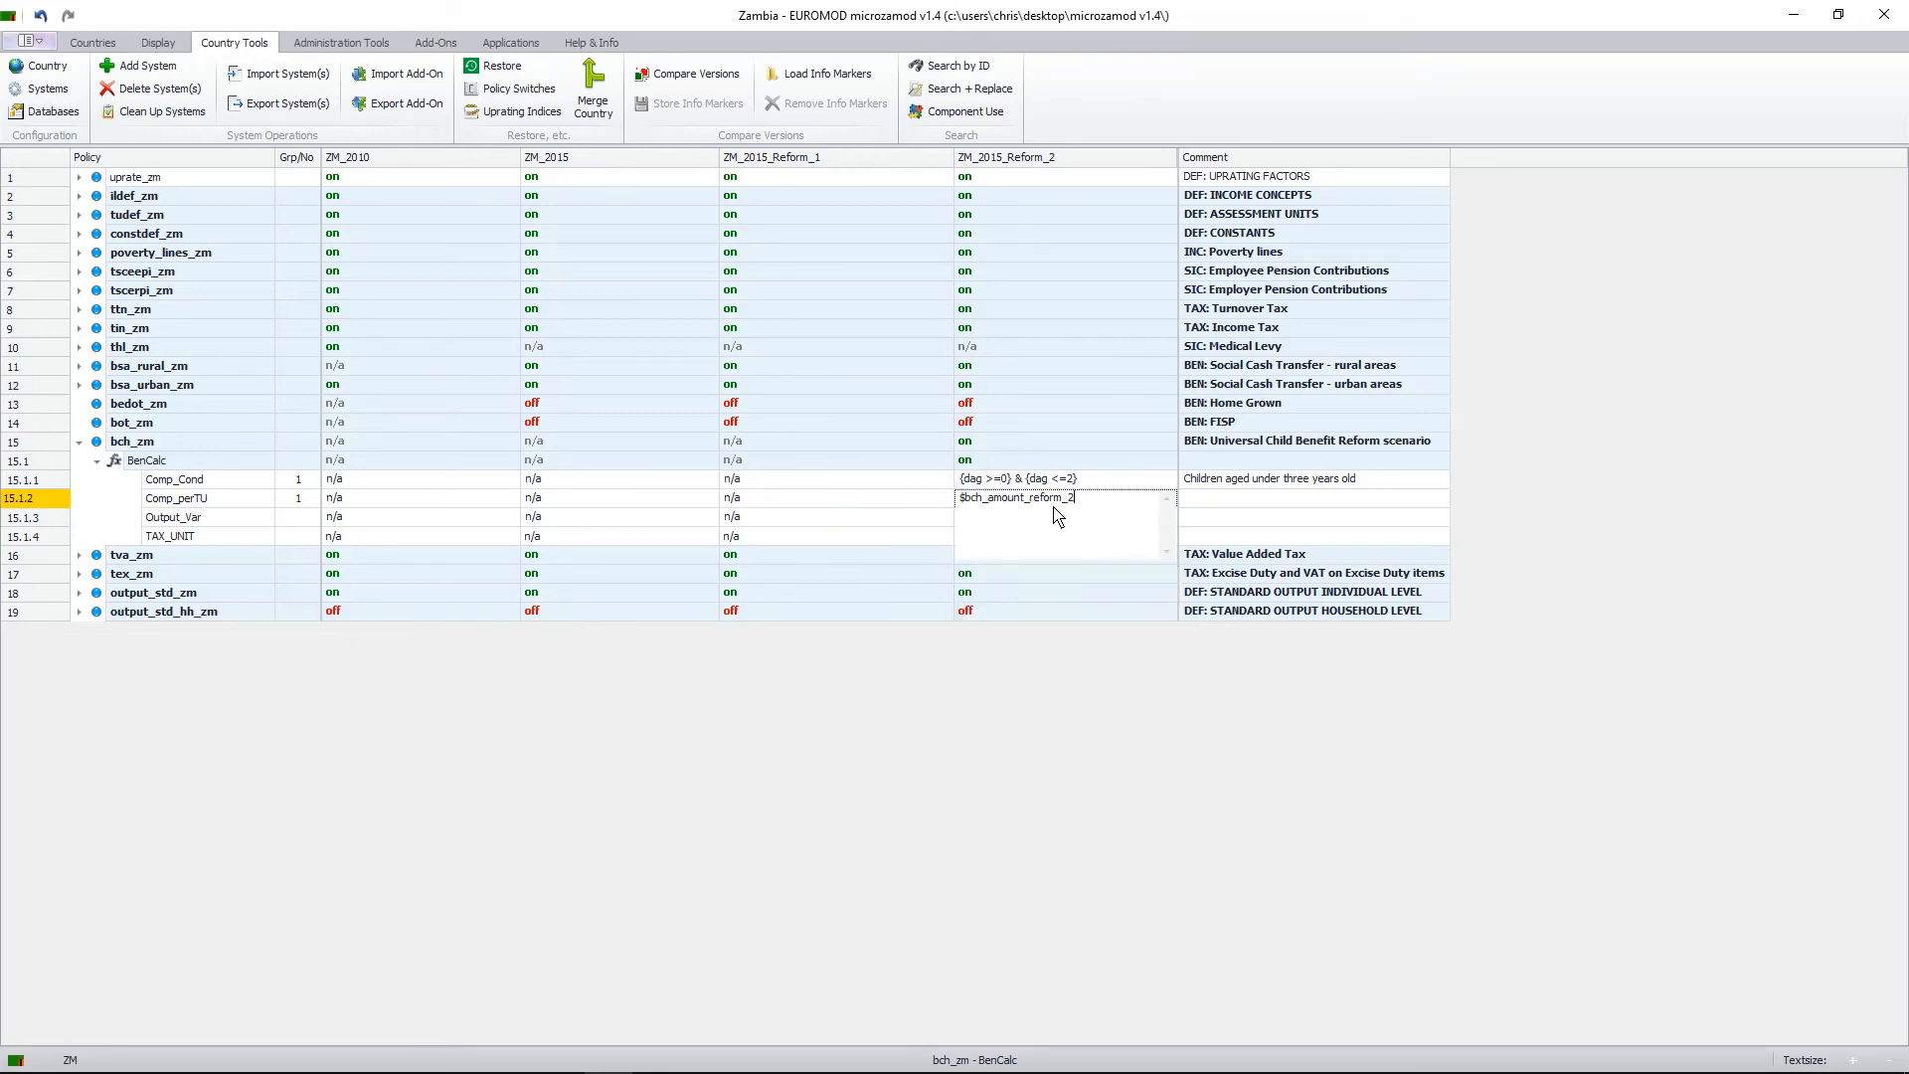
Add the comment "Each child is allocated the relevant amount" to the Comp_perTU parameter.
left_click(1271, 505)
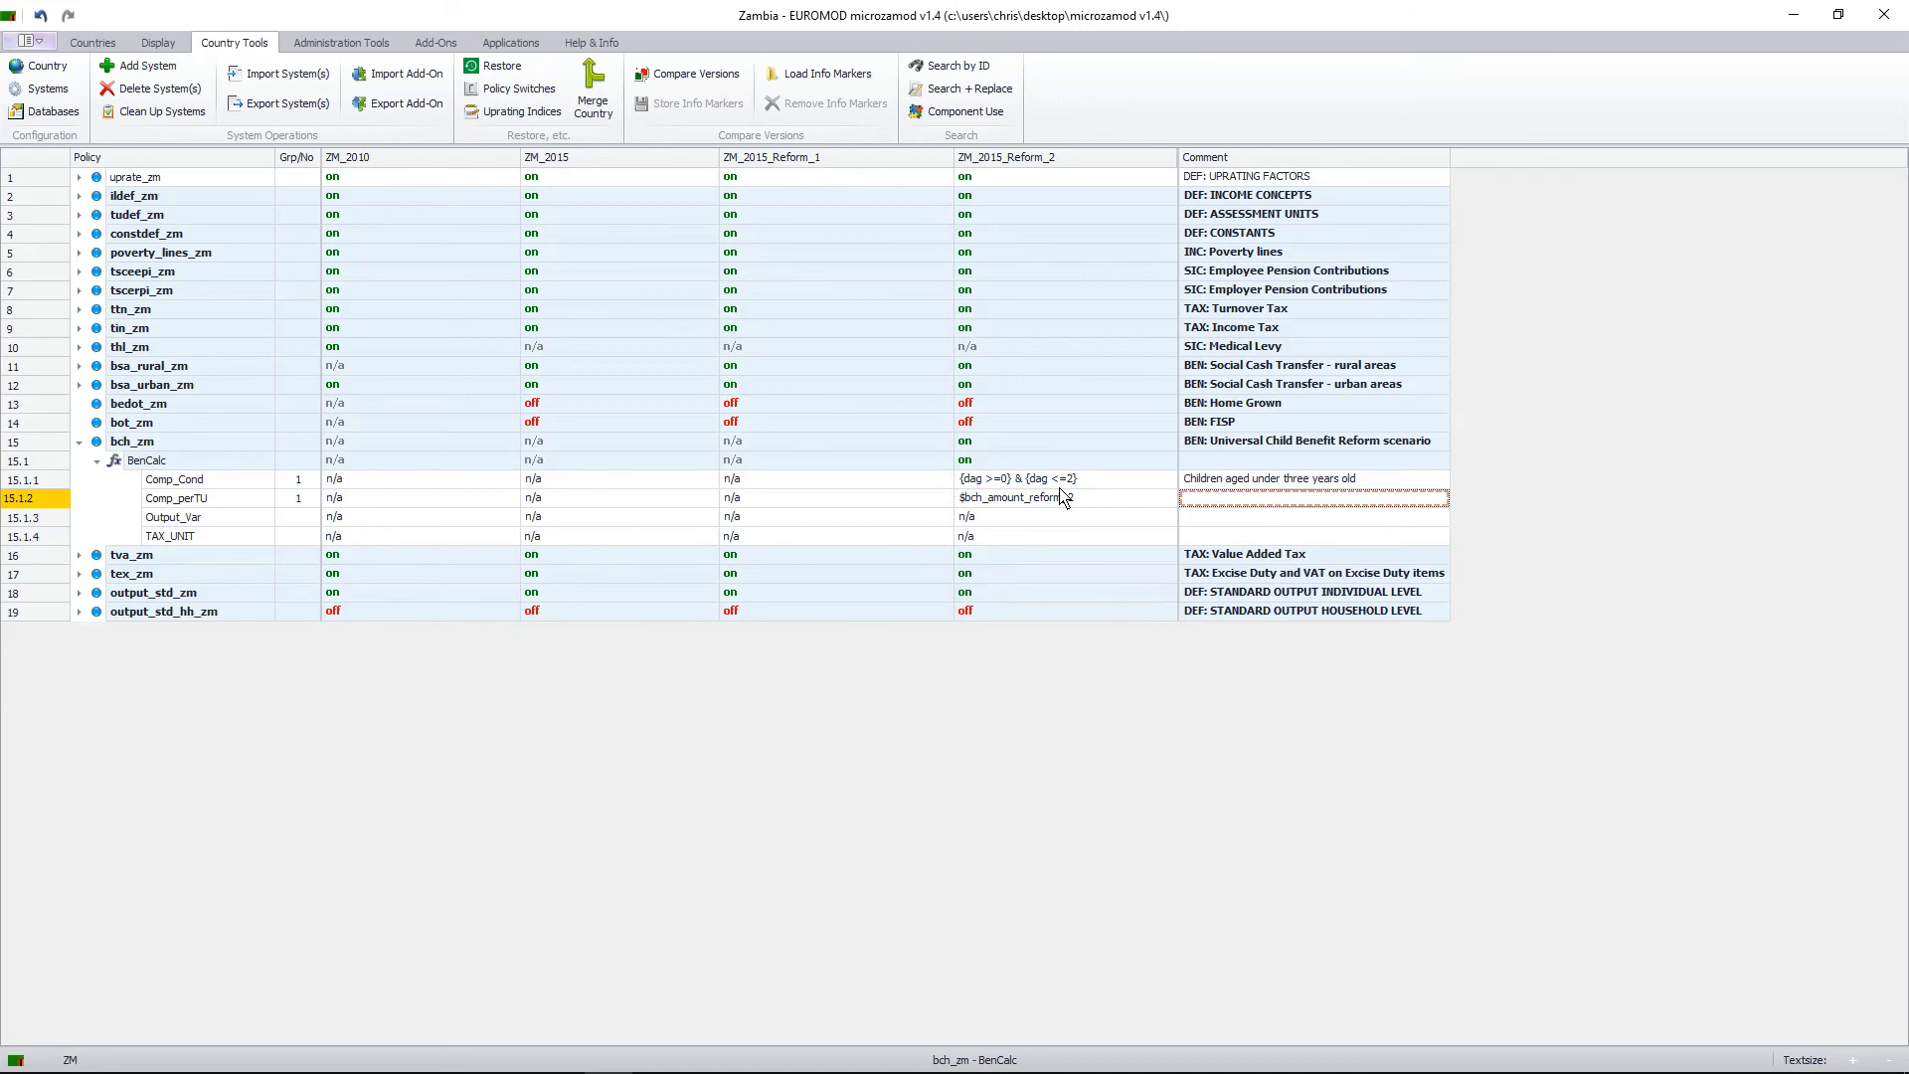
mouse_move(1052, 502)
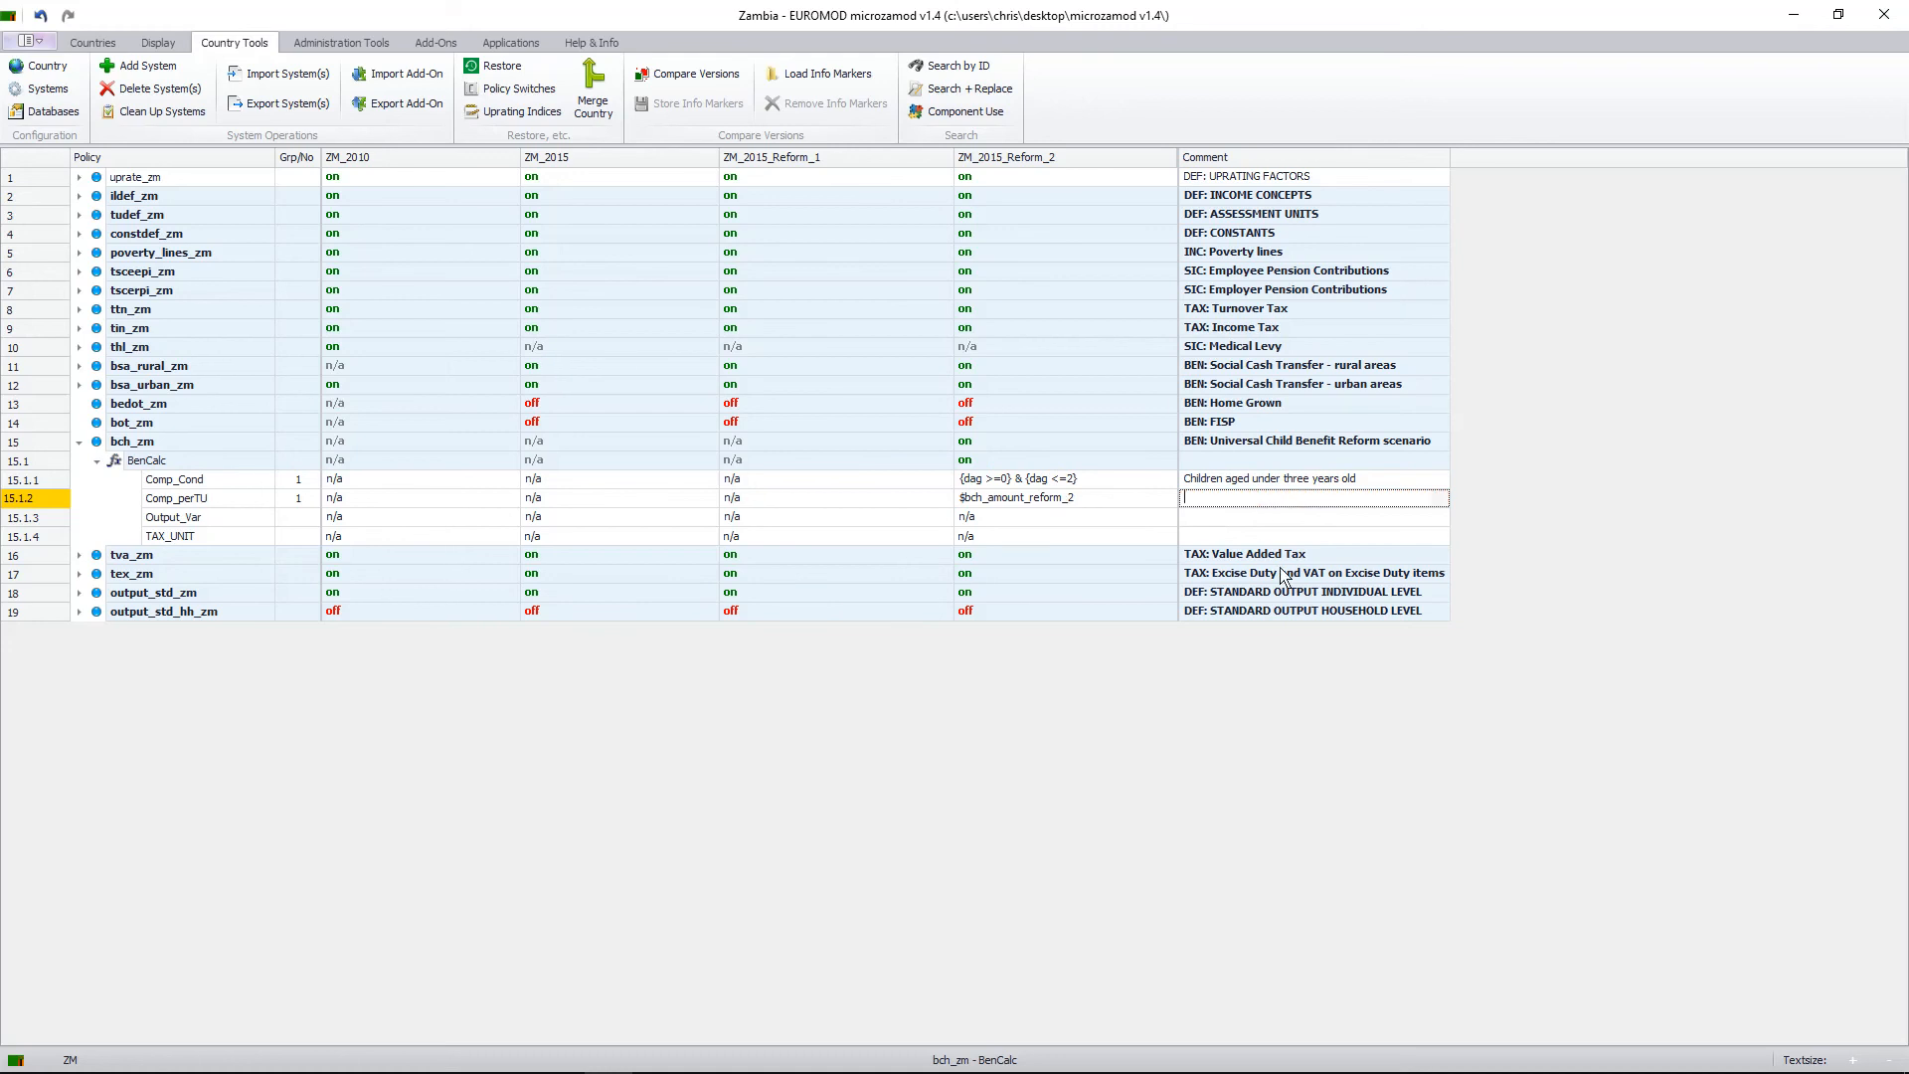
type("Each child is allocated the relevant amount")
left_click(1293, 518)
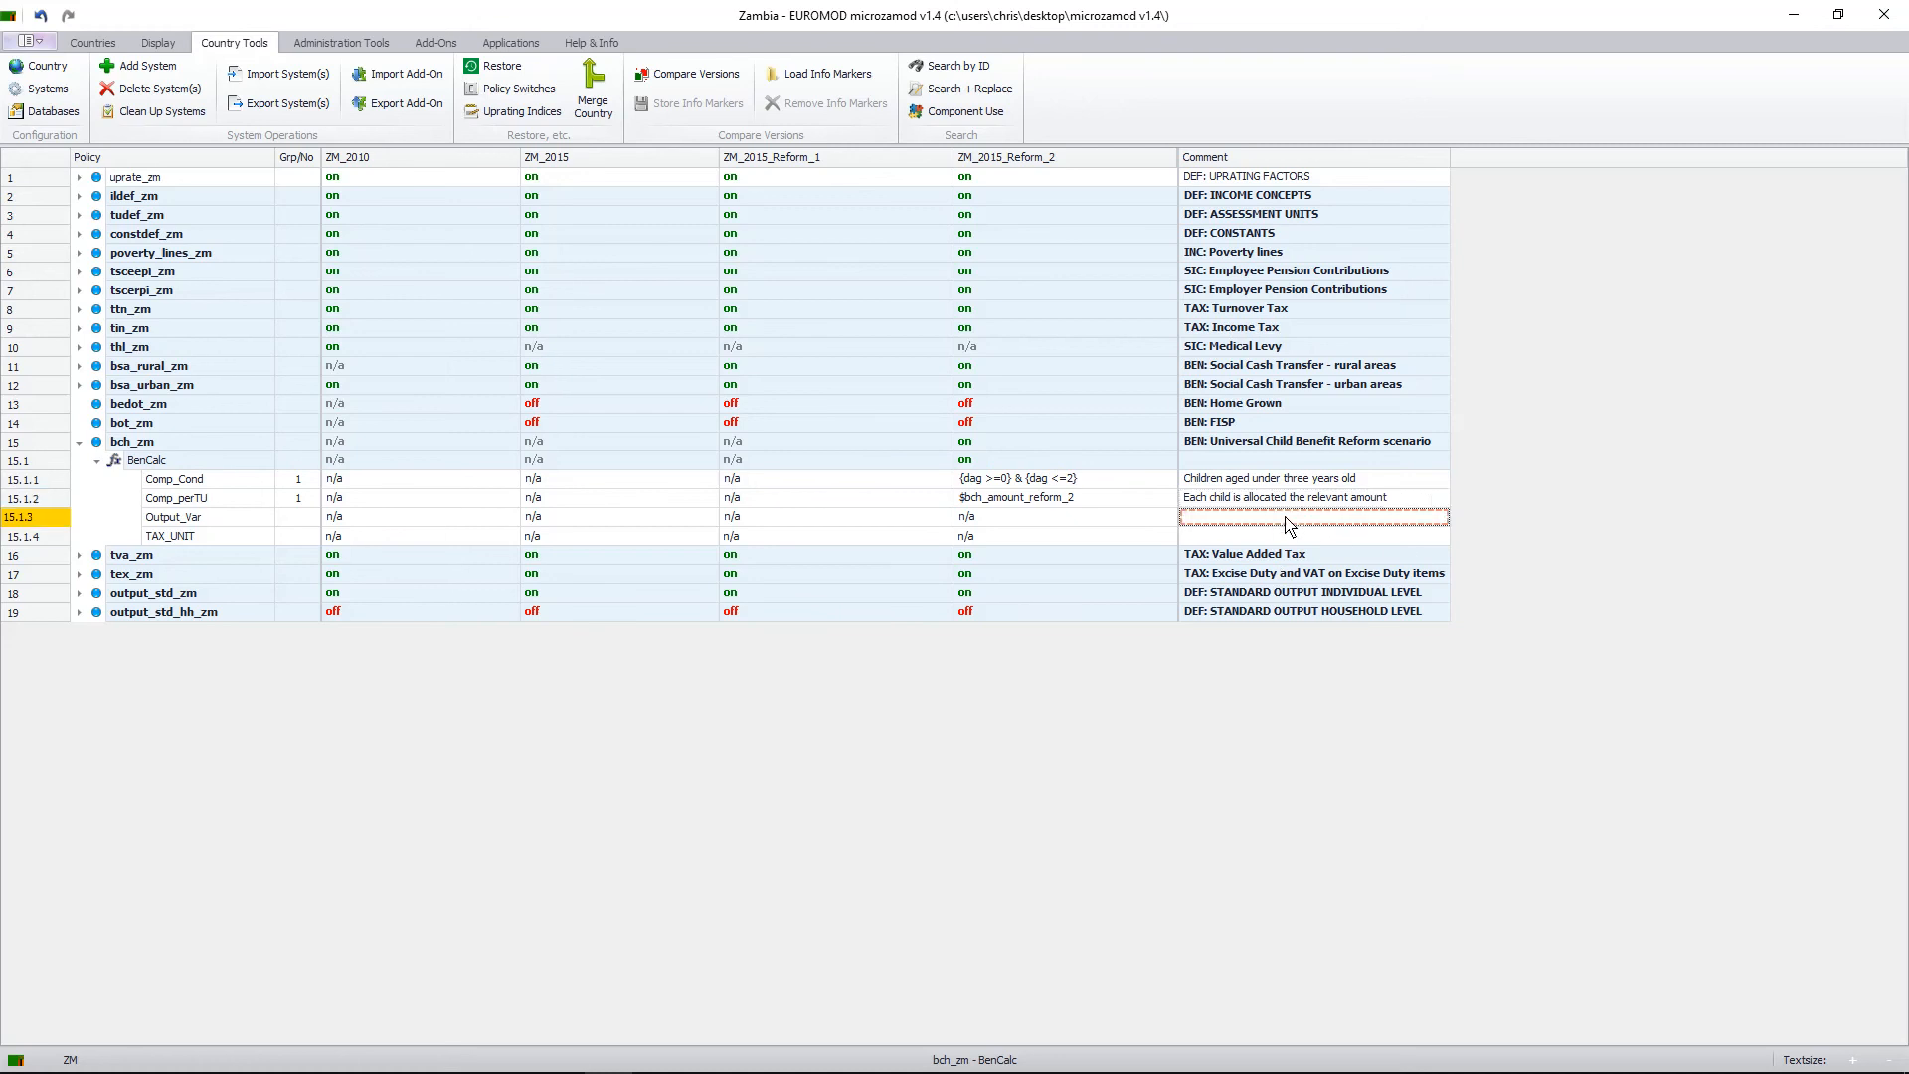
Set the BenCalc Output_Var for ZM_2015_Reform_2 to bch_s.
double_click(1009, 527)
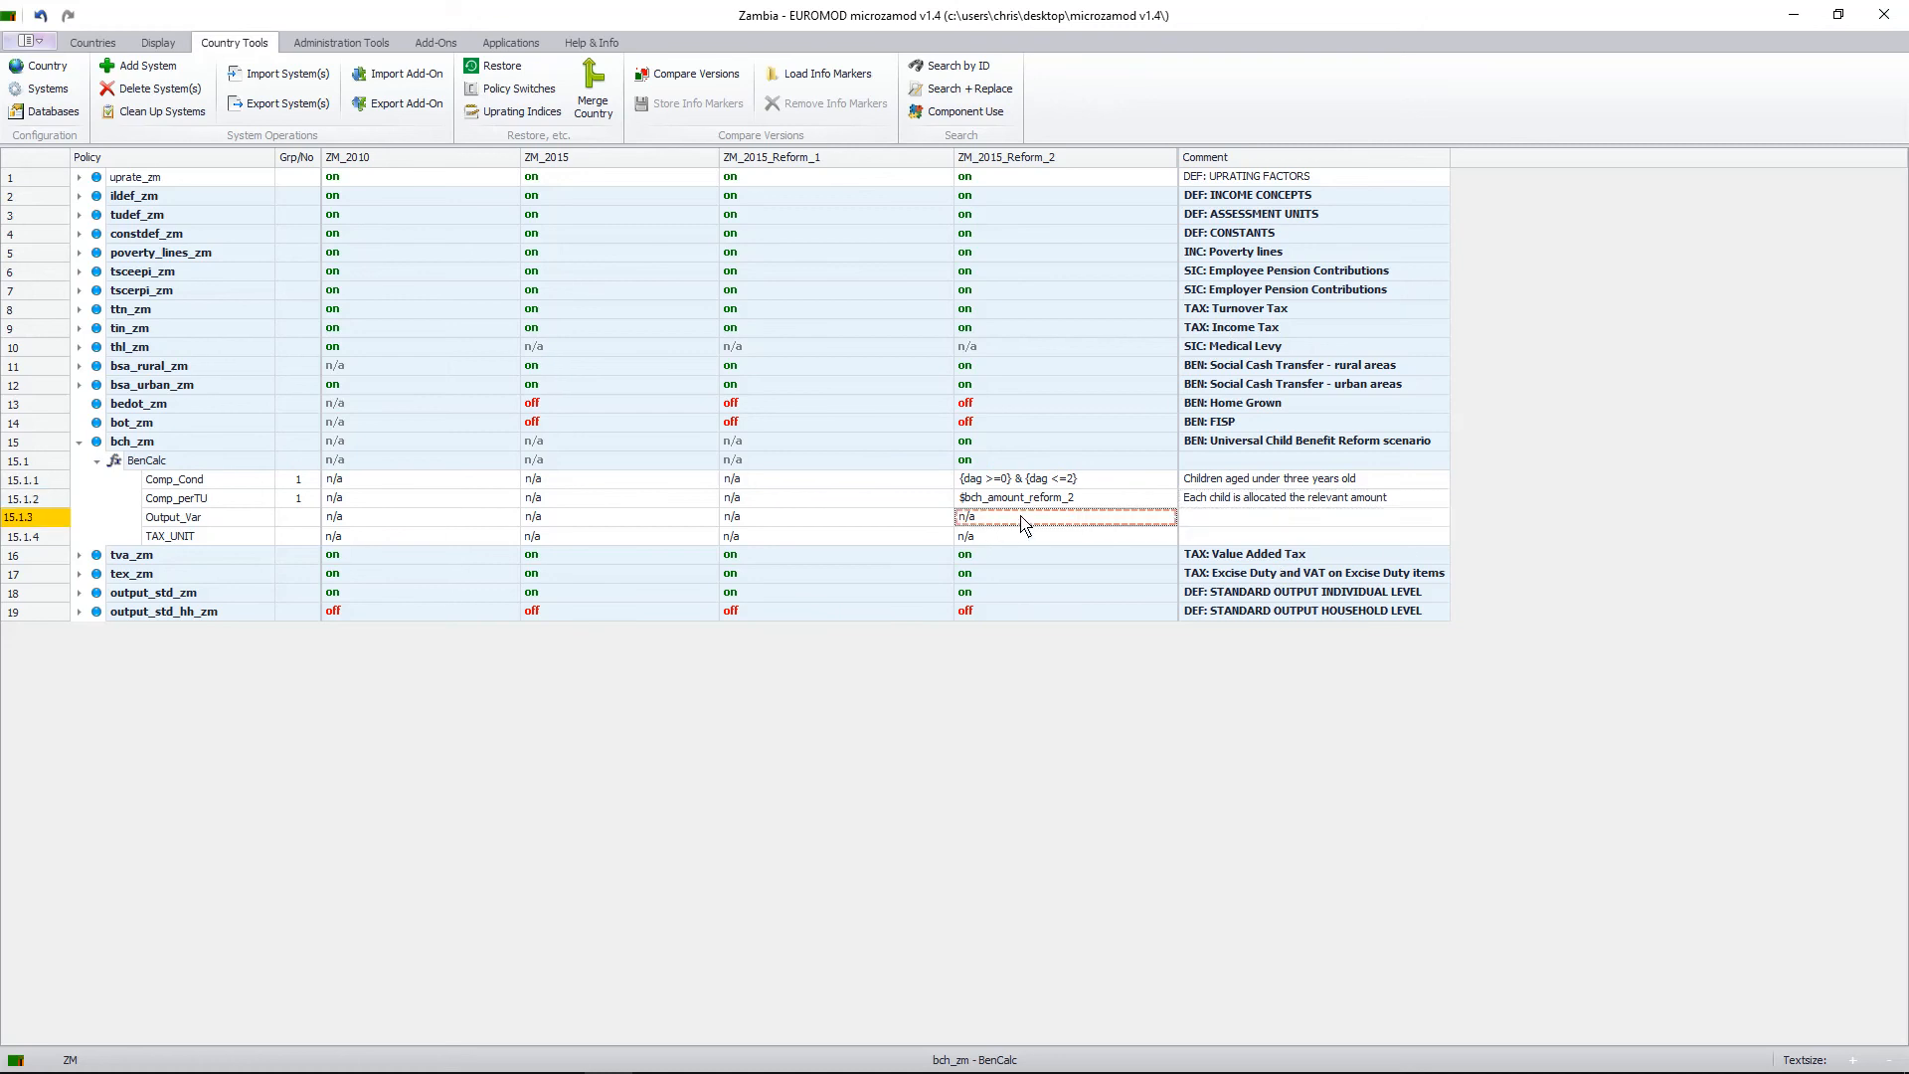
key("BackSpace")
key("BackSpace")
key("BackSpace")
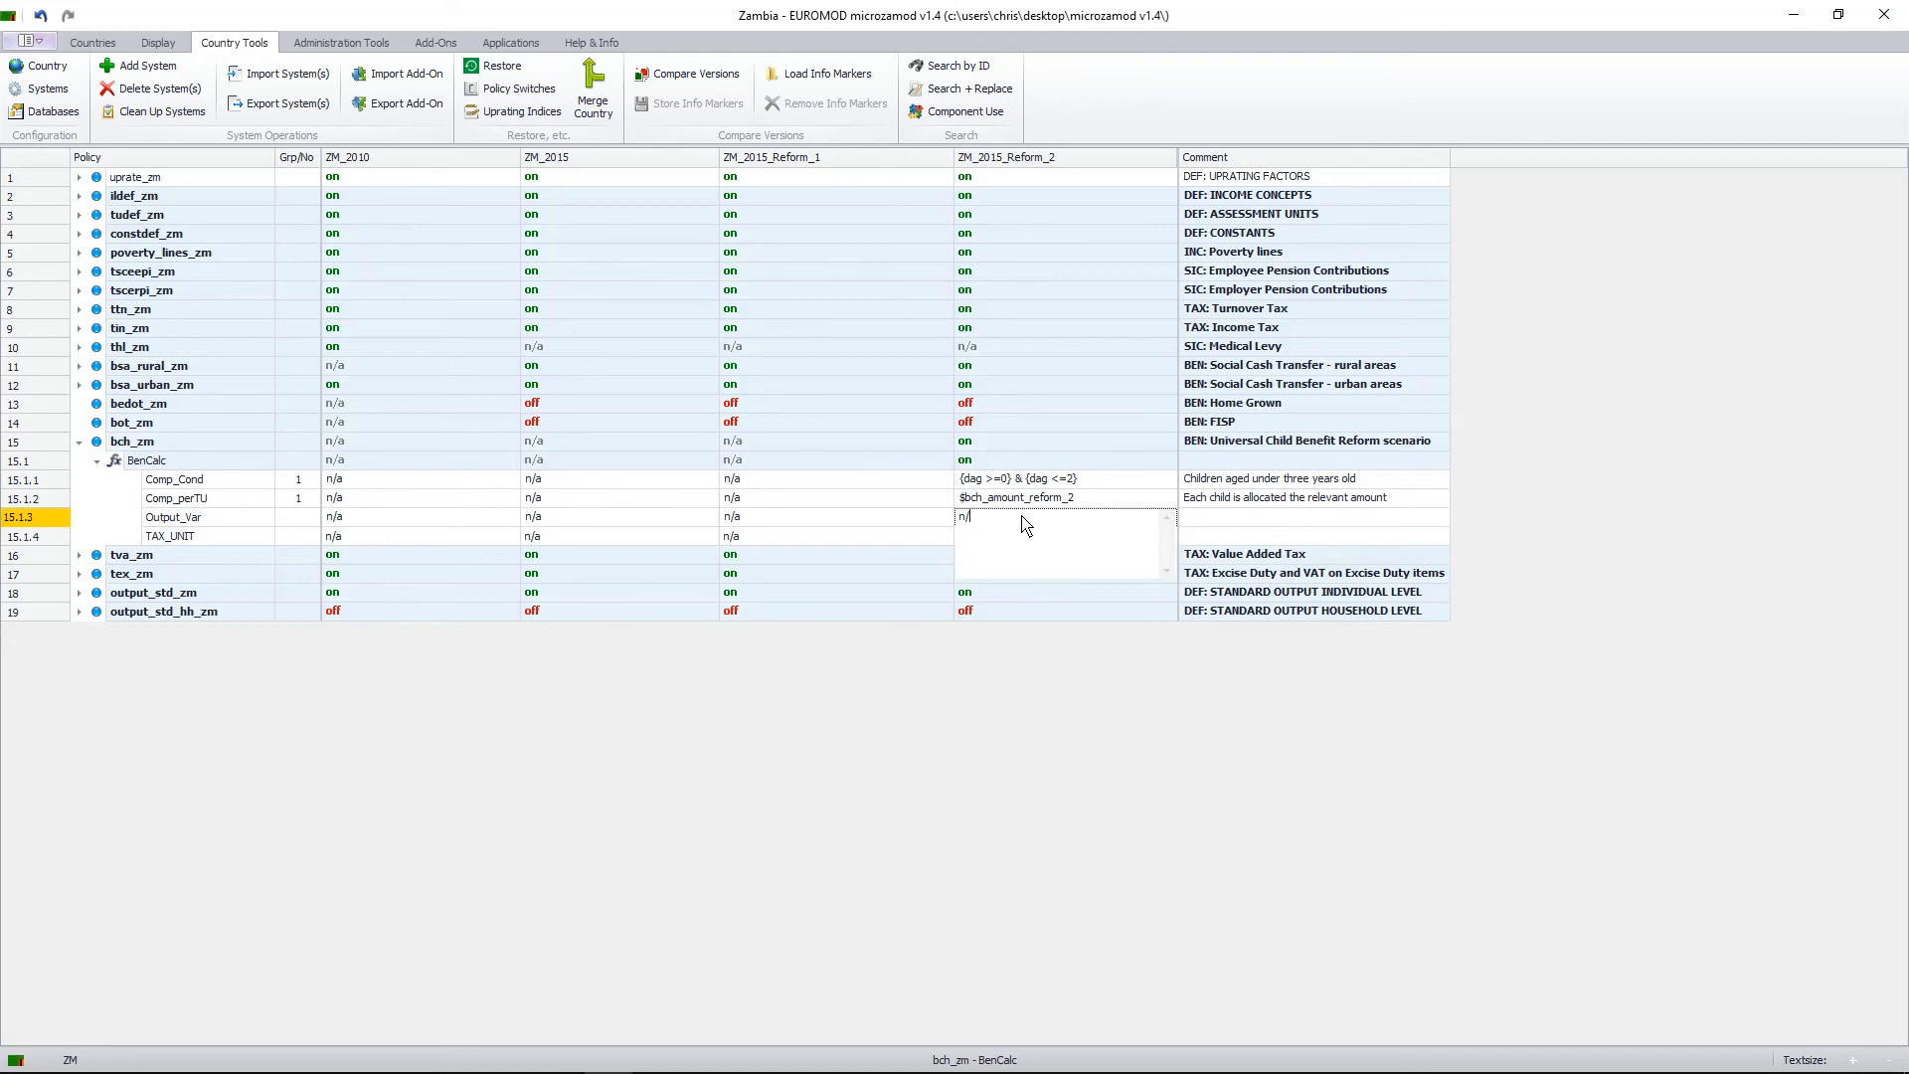
type("bch")
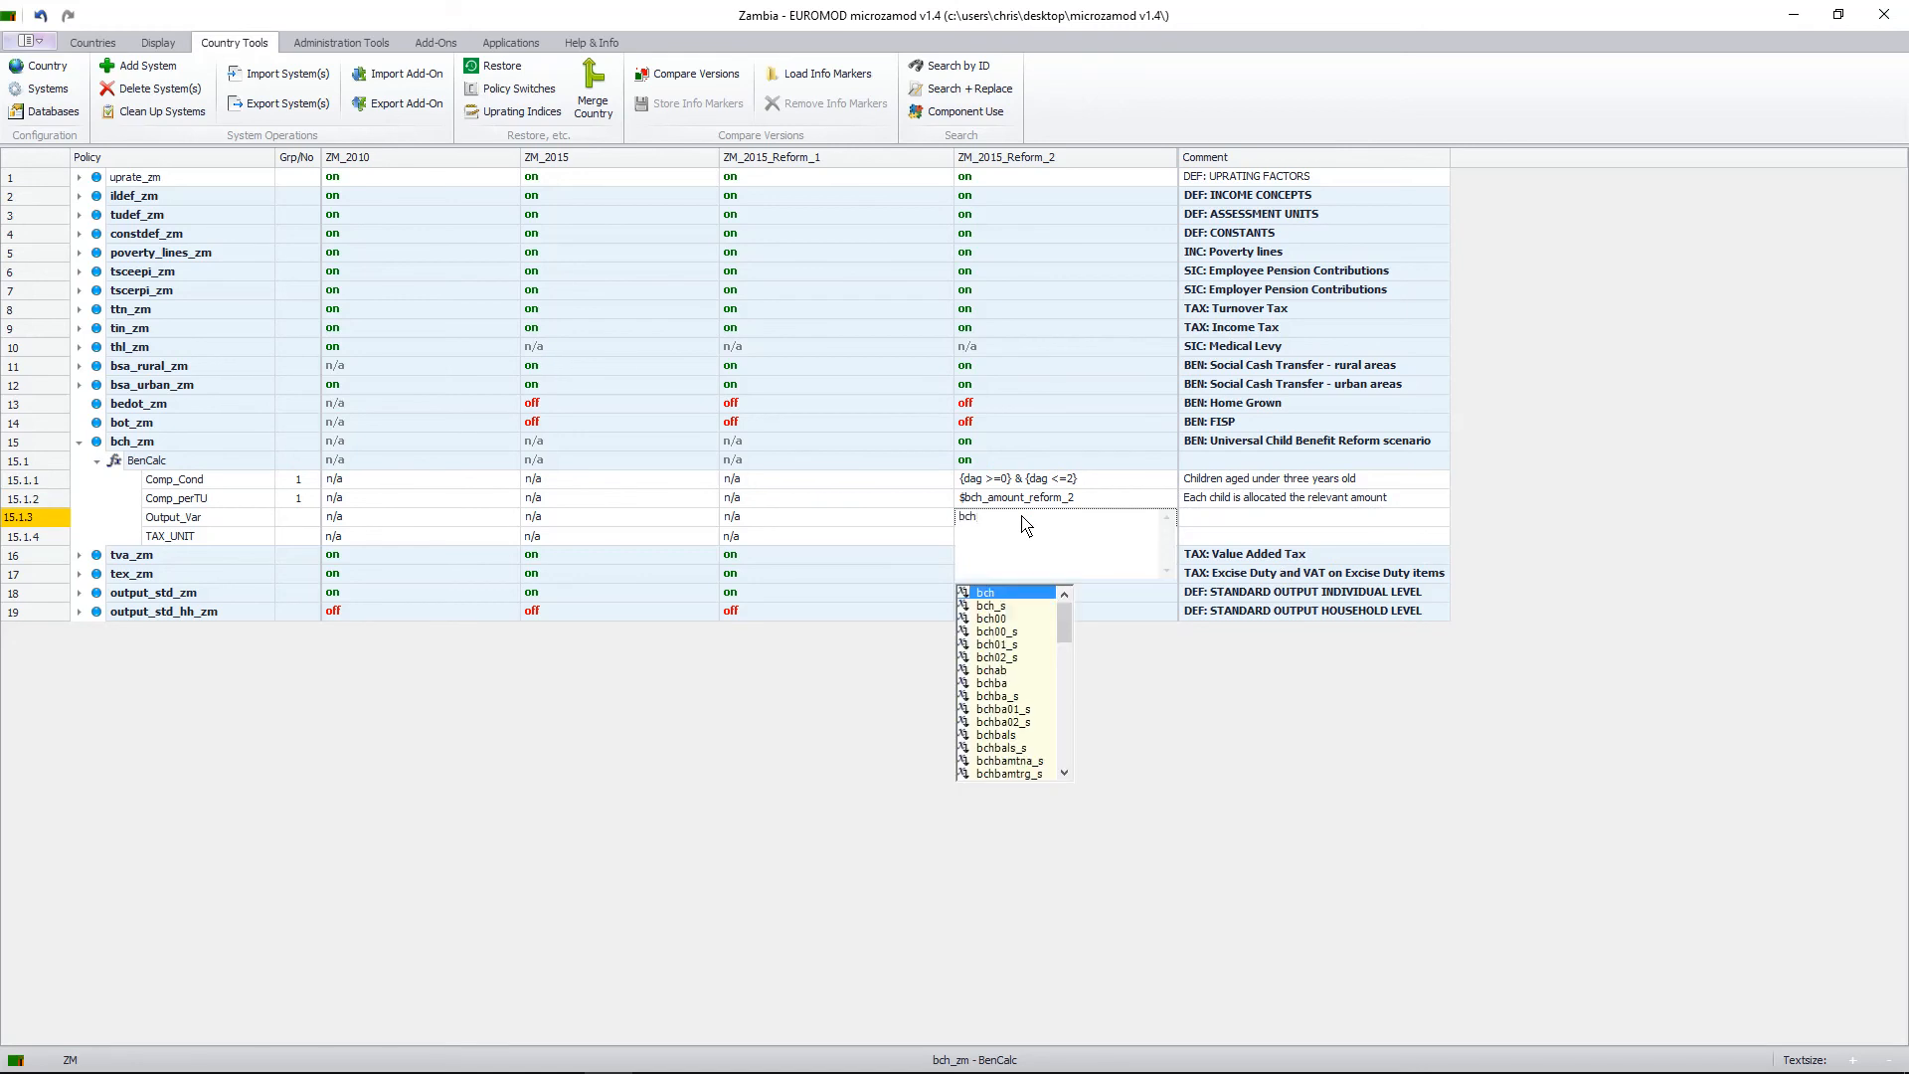
type("_s")
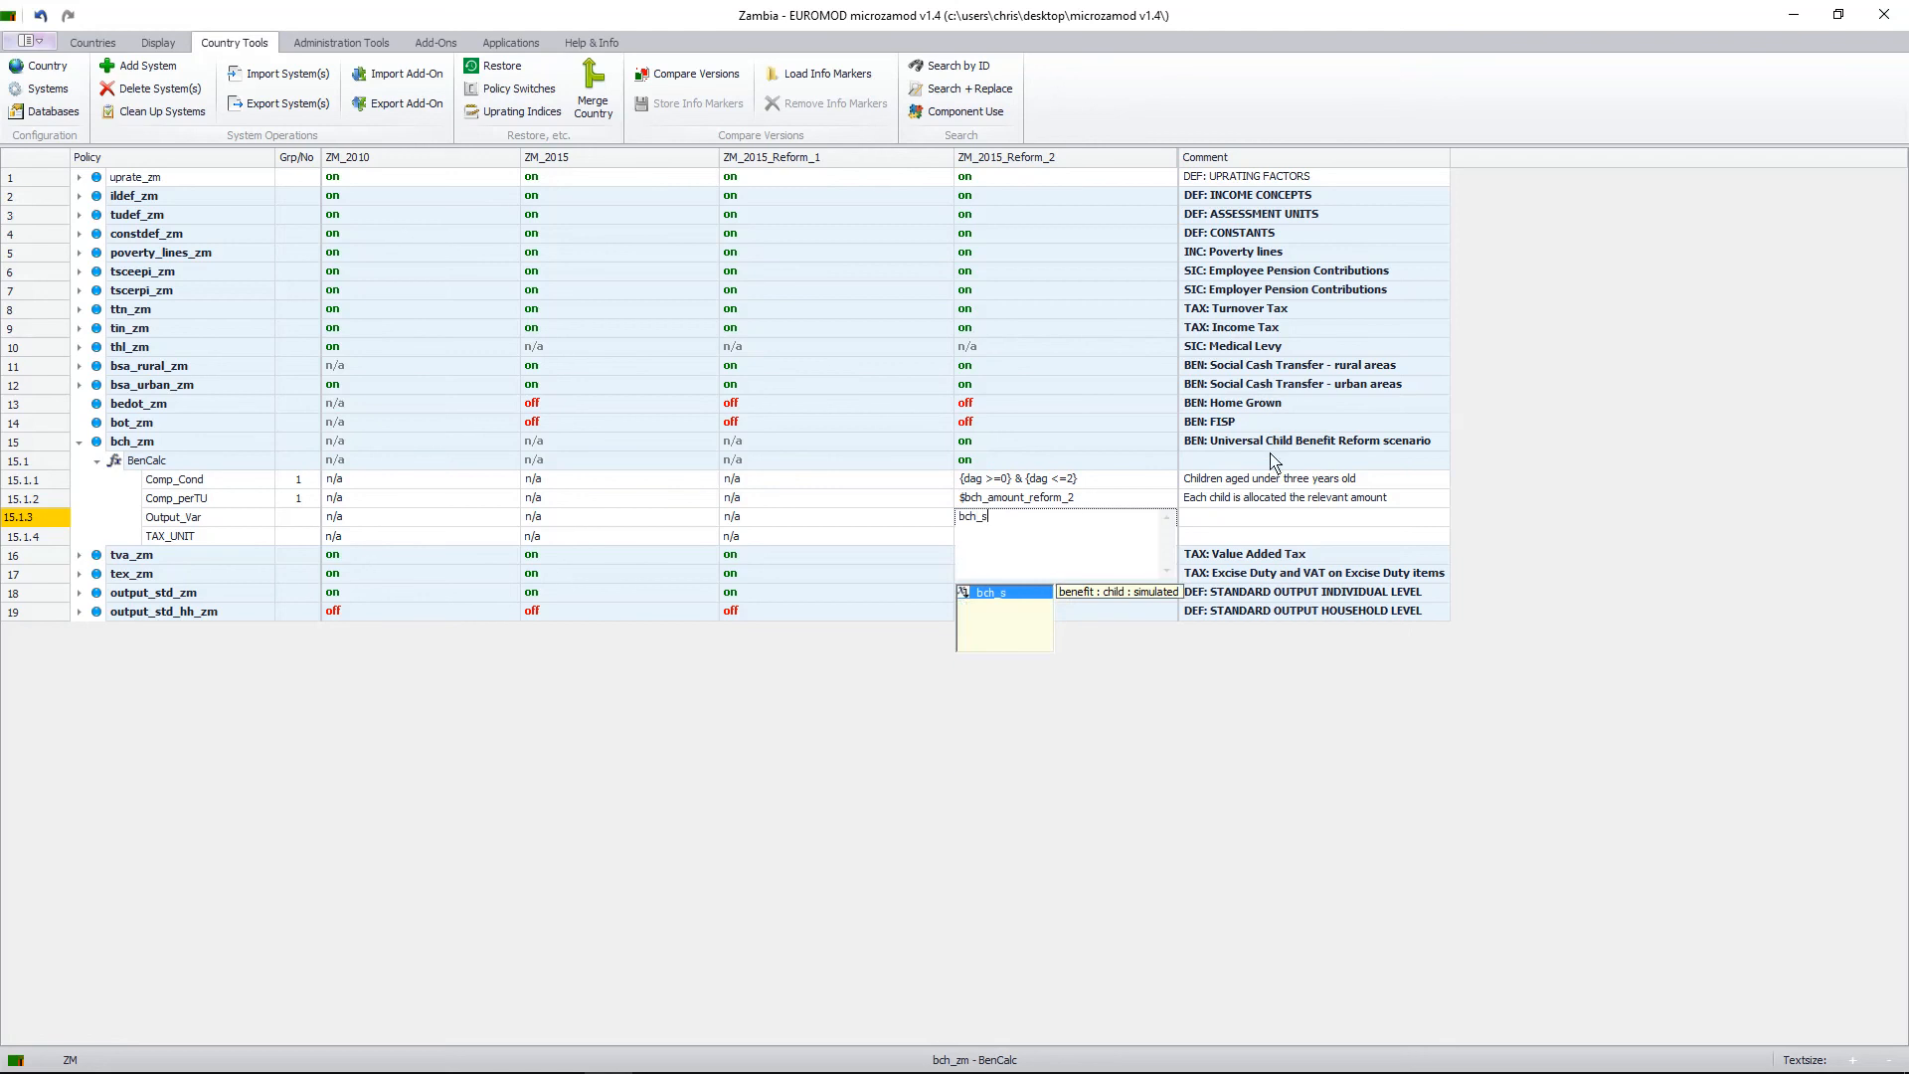
Add the comment "The output variable is called bch_s" to the Output_Var parameter.
left_click(1244, 517)
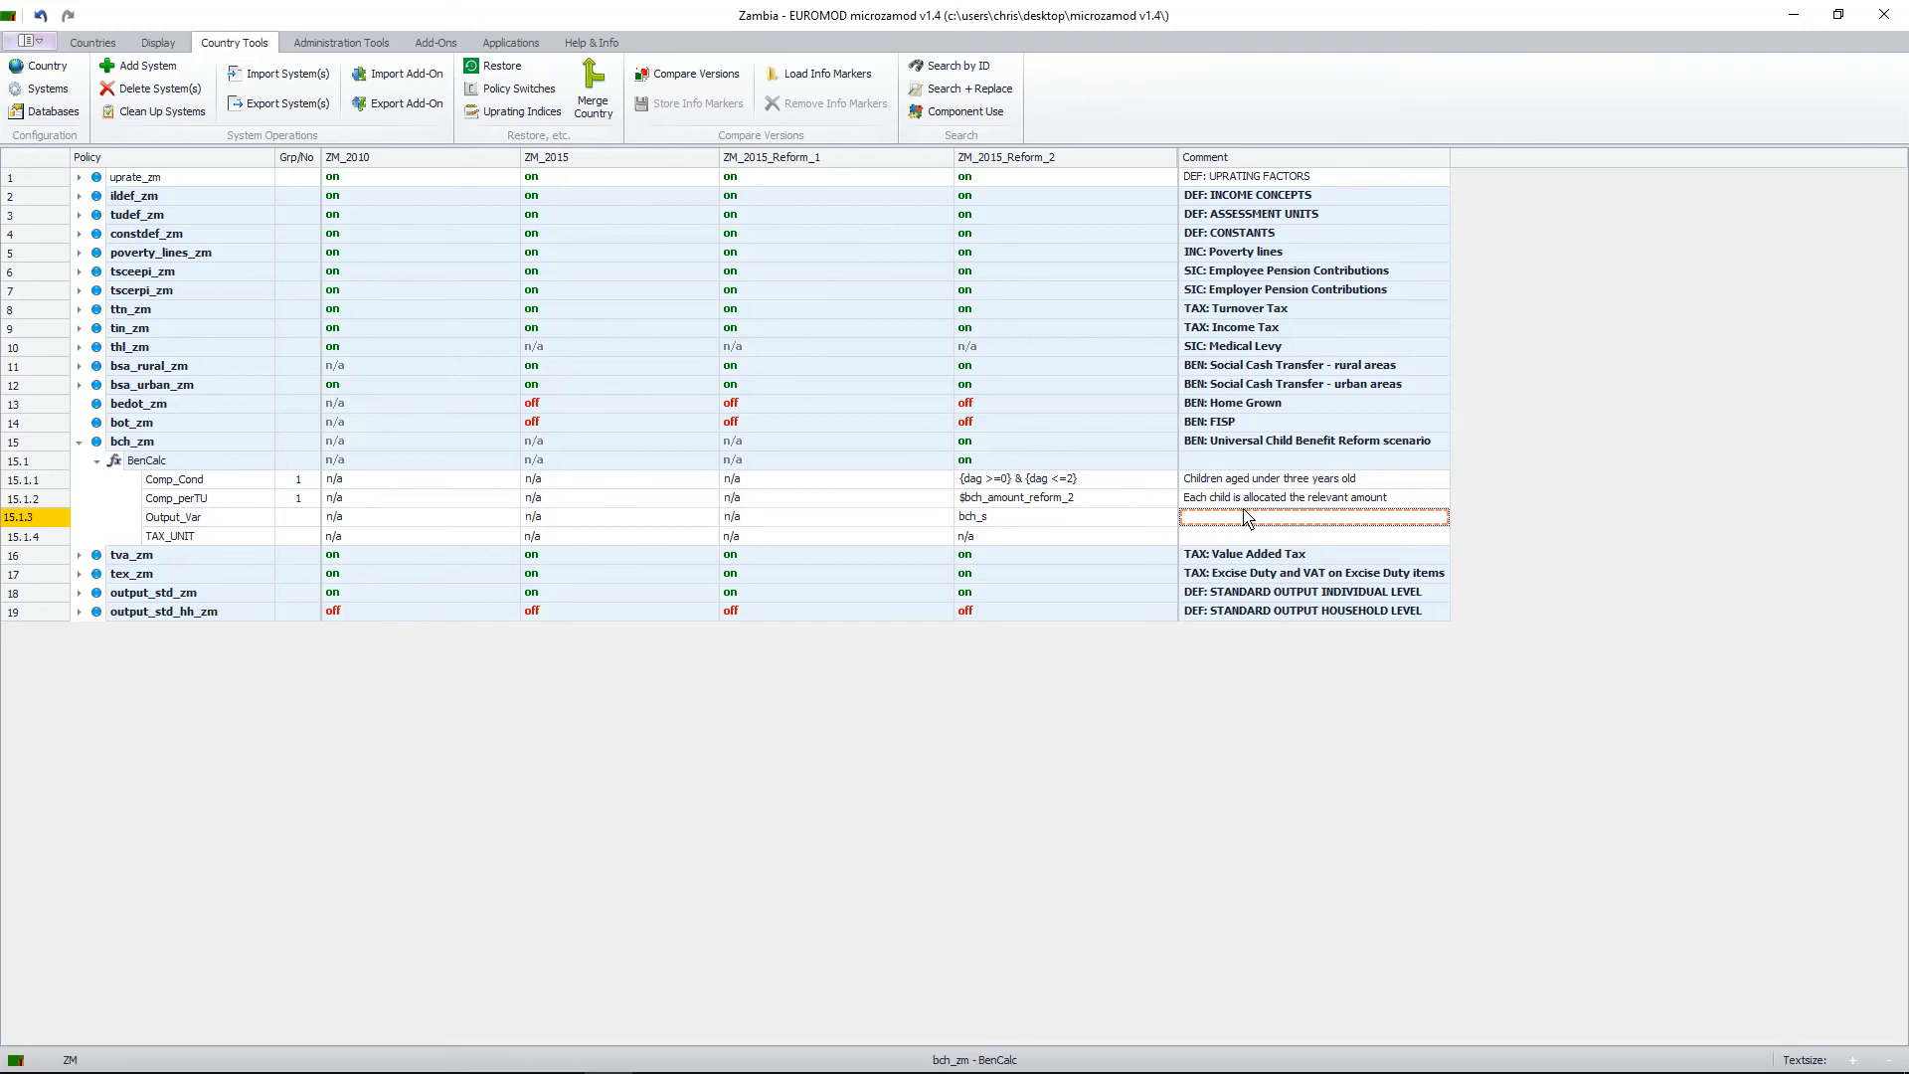
type("The ou")
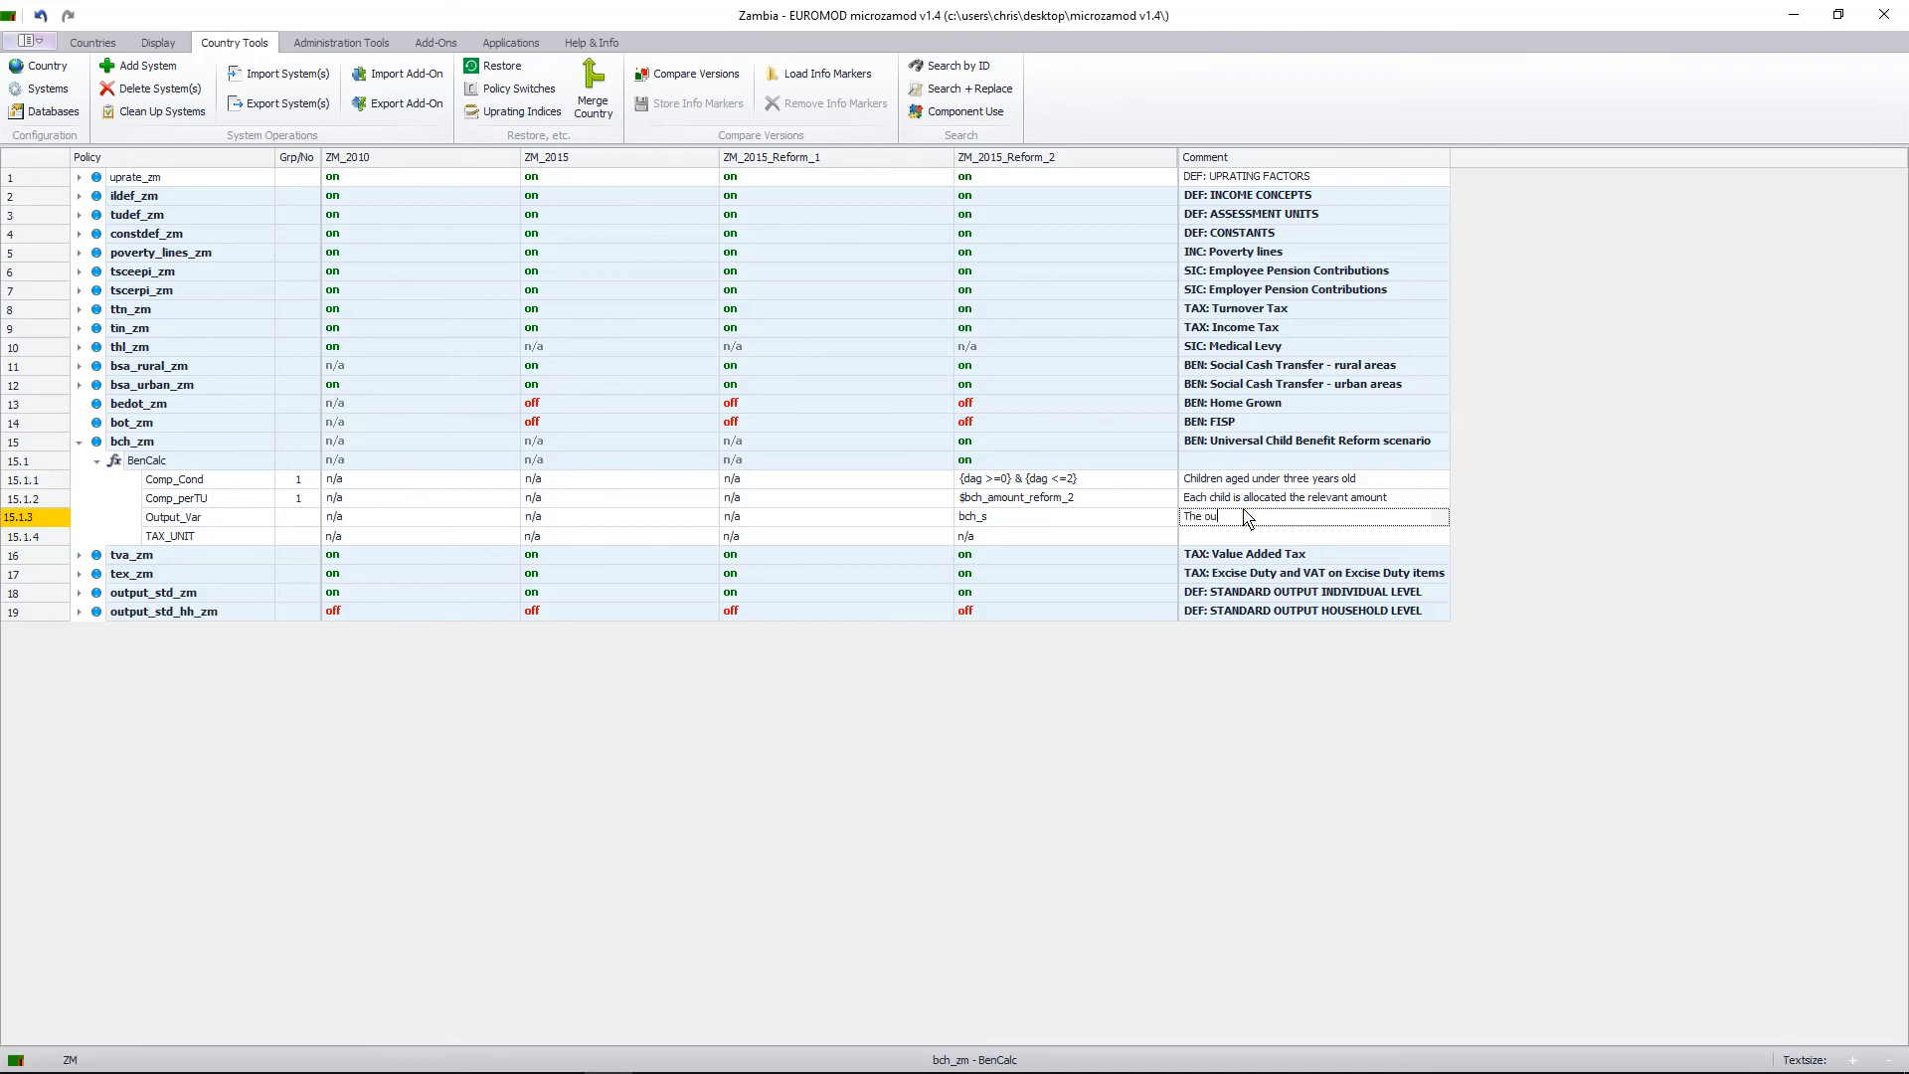
type("tput variable is called bch_s")
Set TAX_UNIT for ZM_2015_Reform_2 to tu_individual_zm.
left_click(1160, 537)
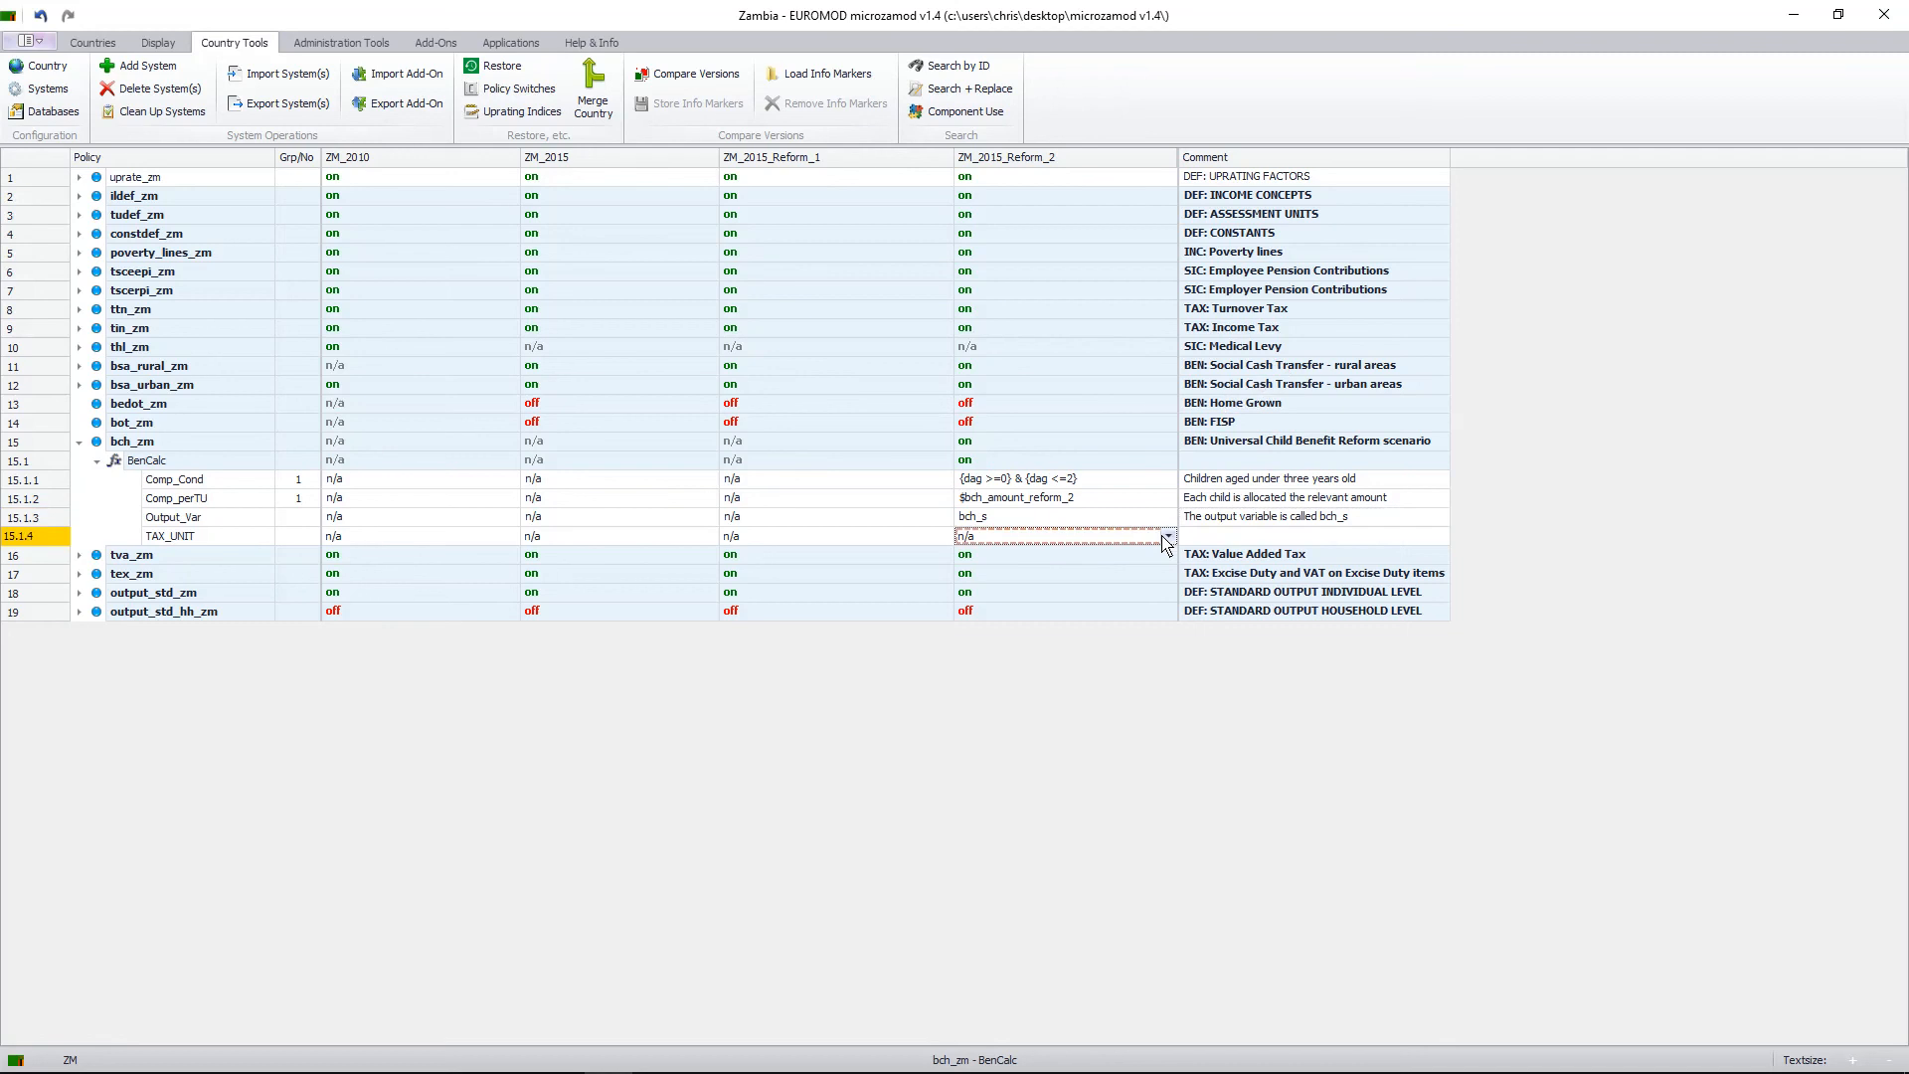
left_click(1168, 537)
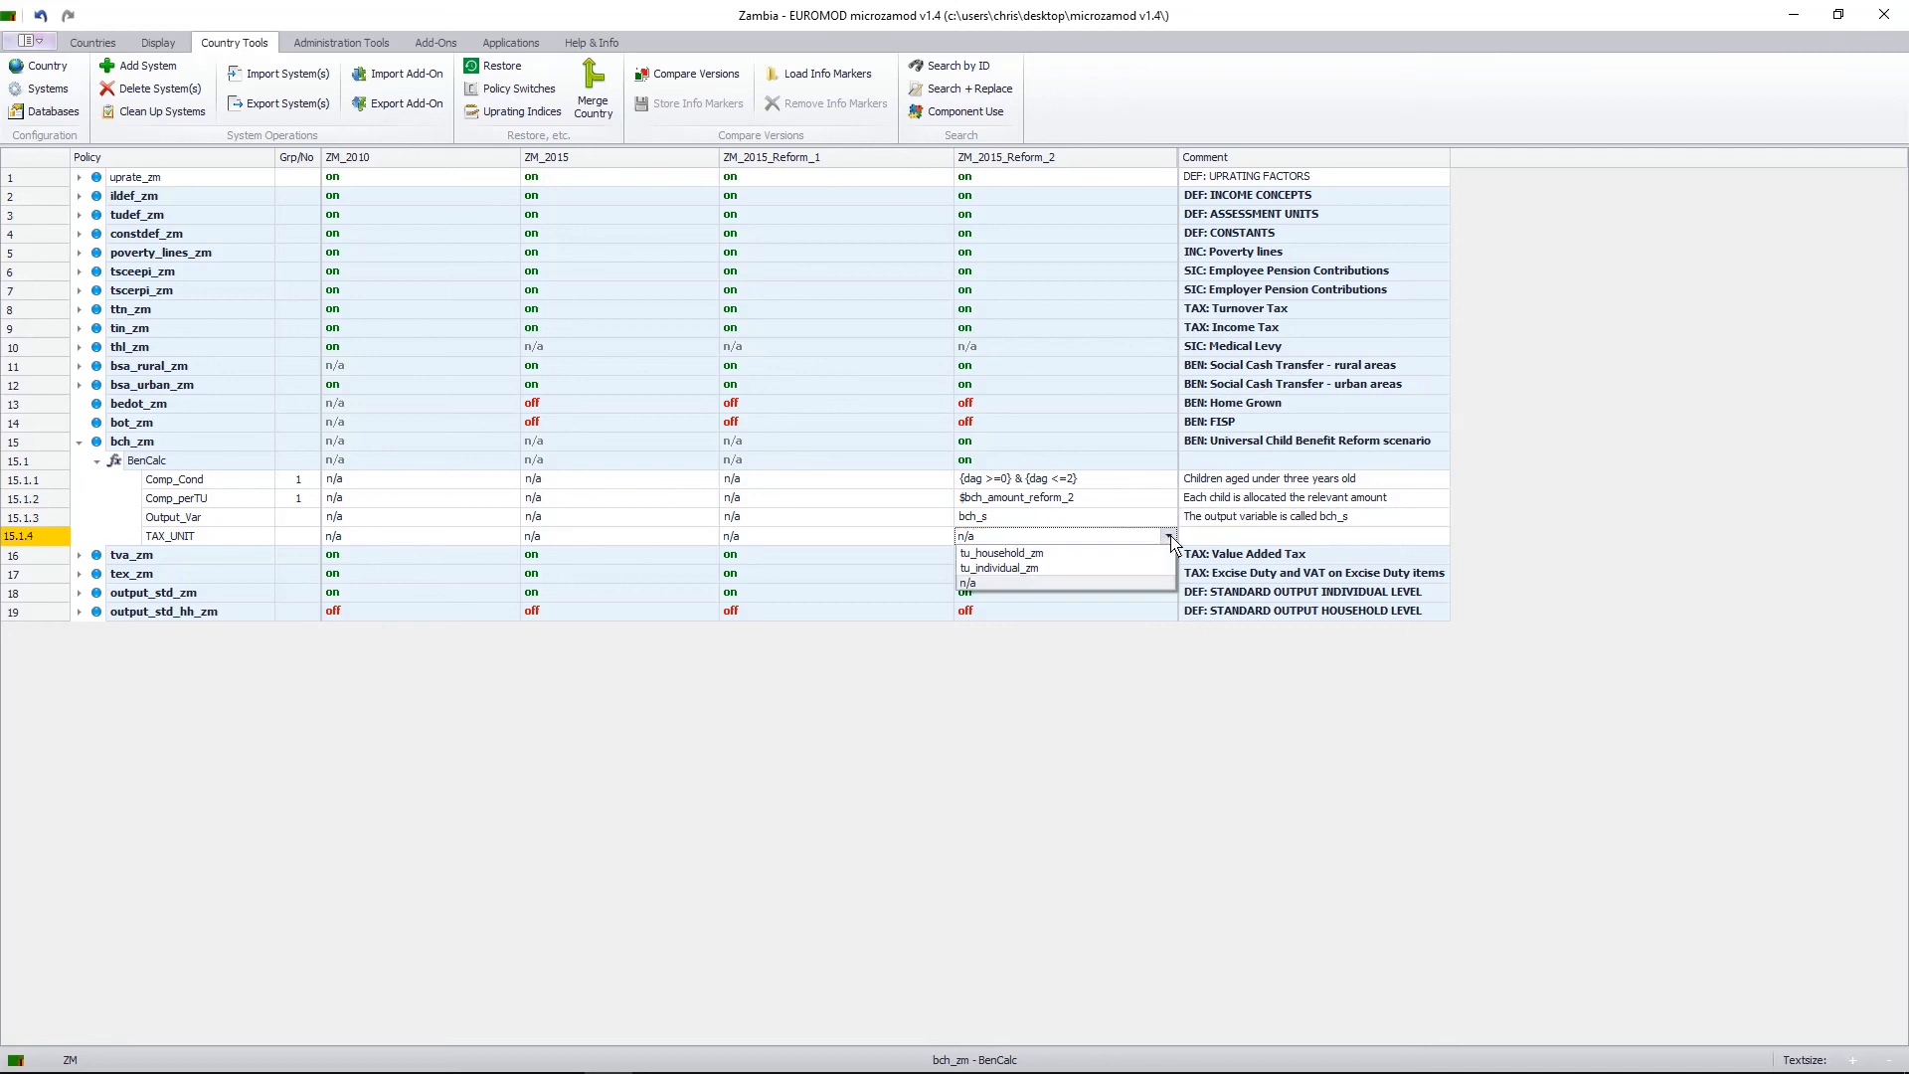
left_click(1047, 568)
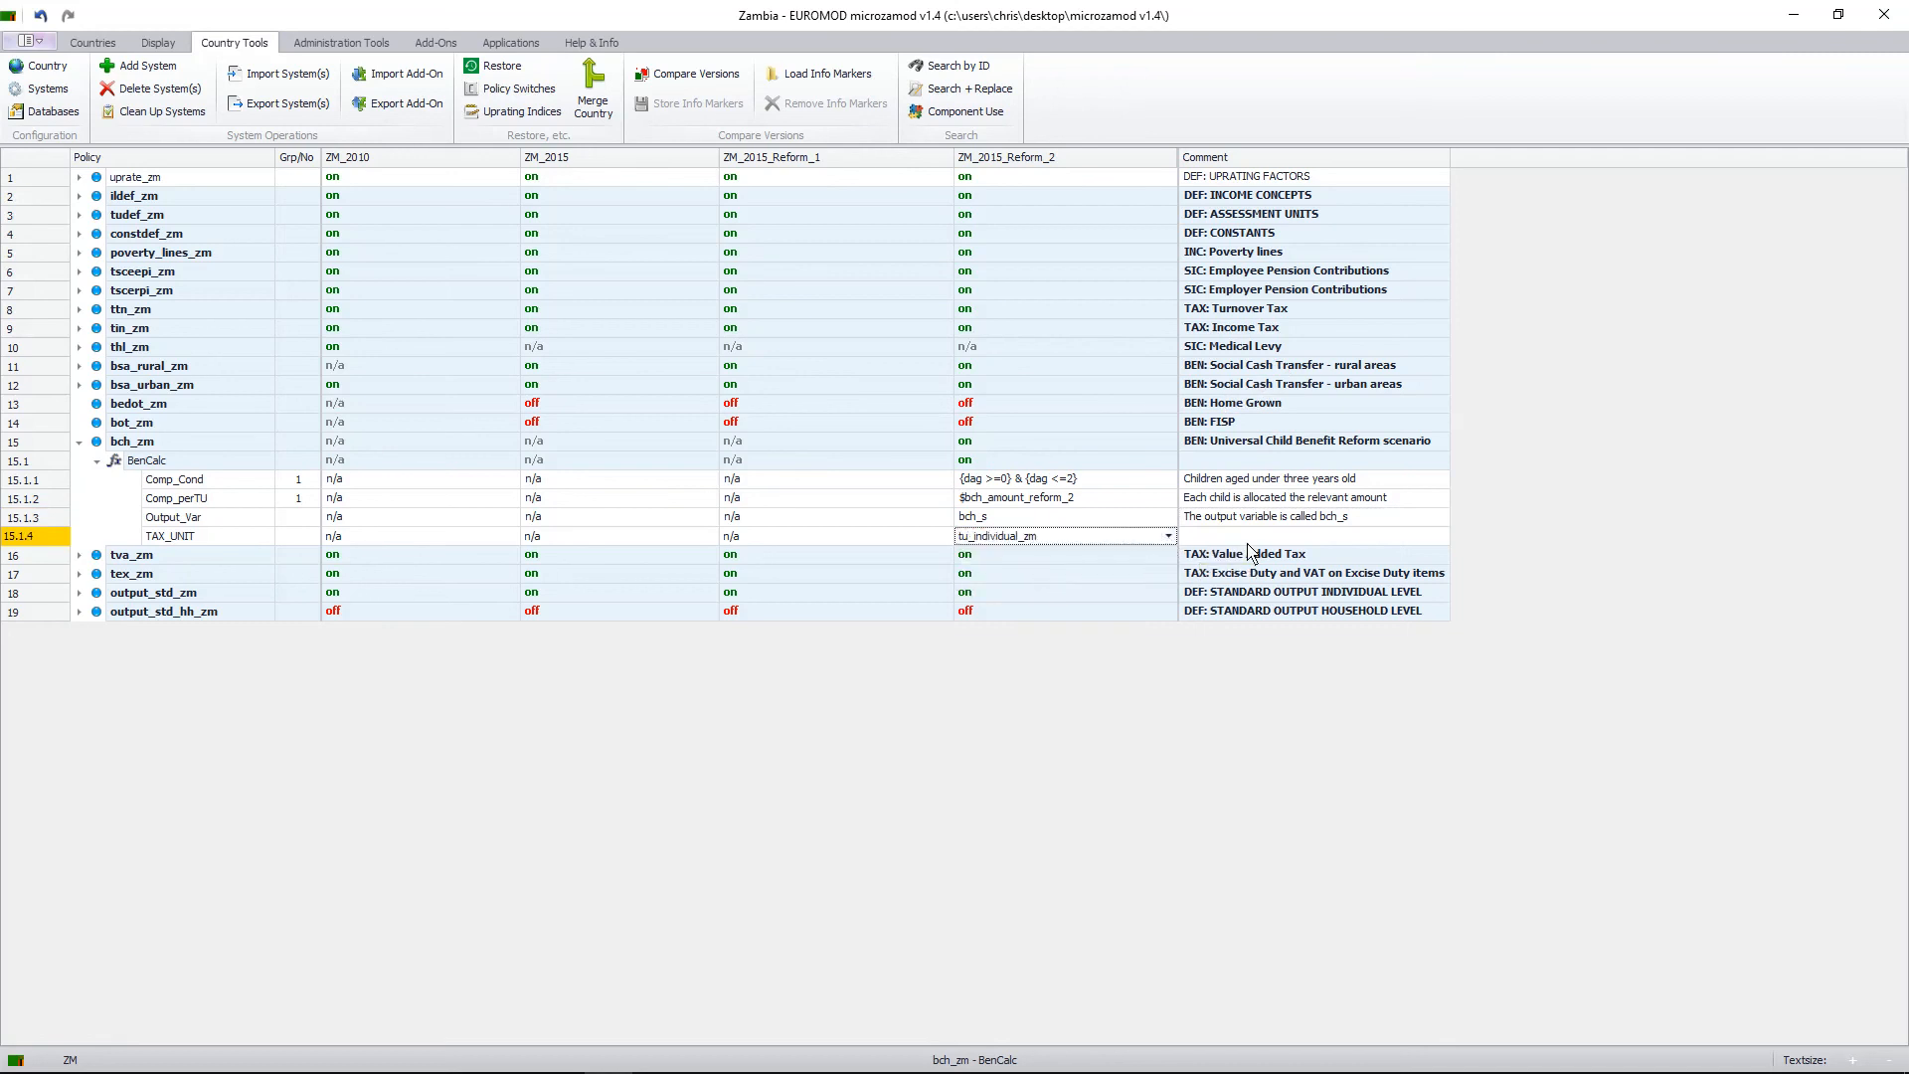
Add the comment "The calculations are undertaken at the levelof the individual" to the TAX_UNIT parameter.
left_click(1255, 537)
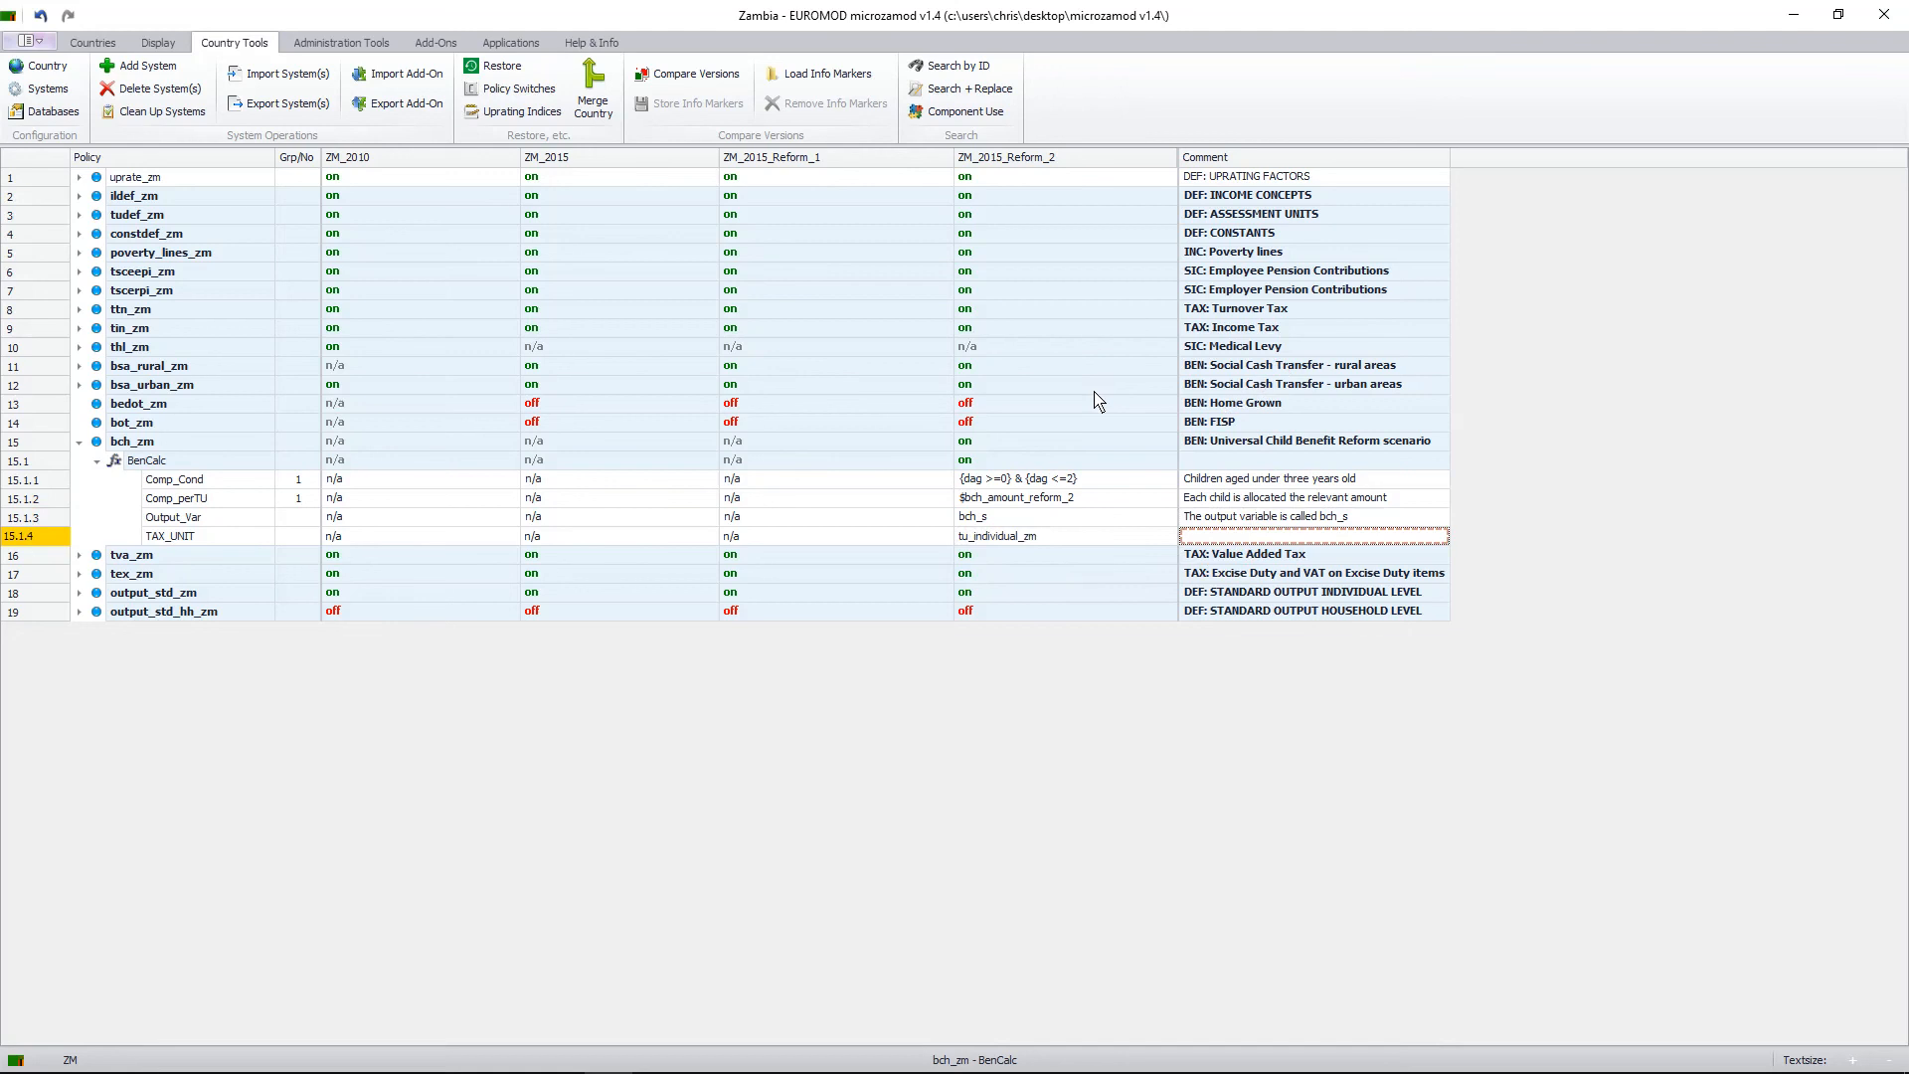
type("The calculations are")
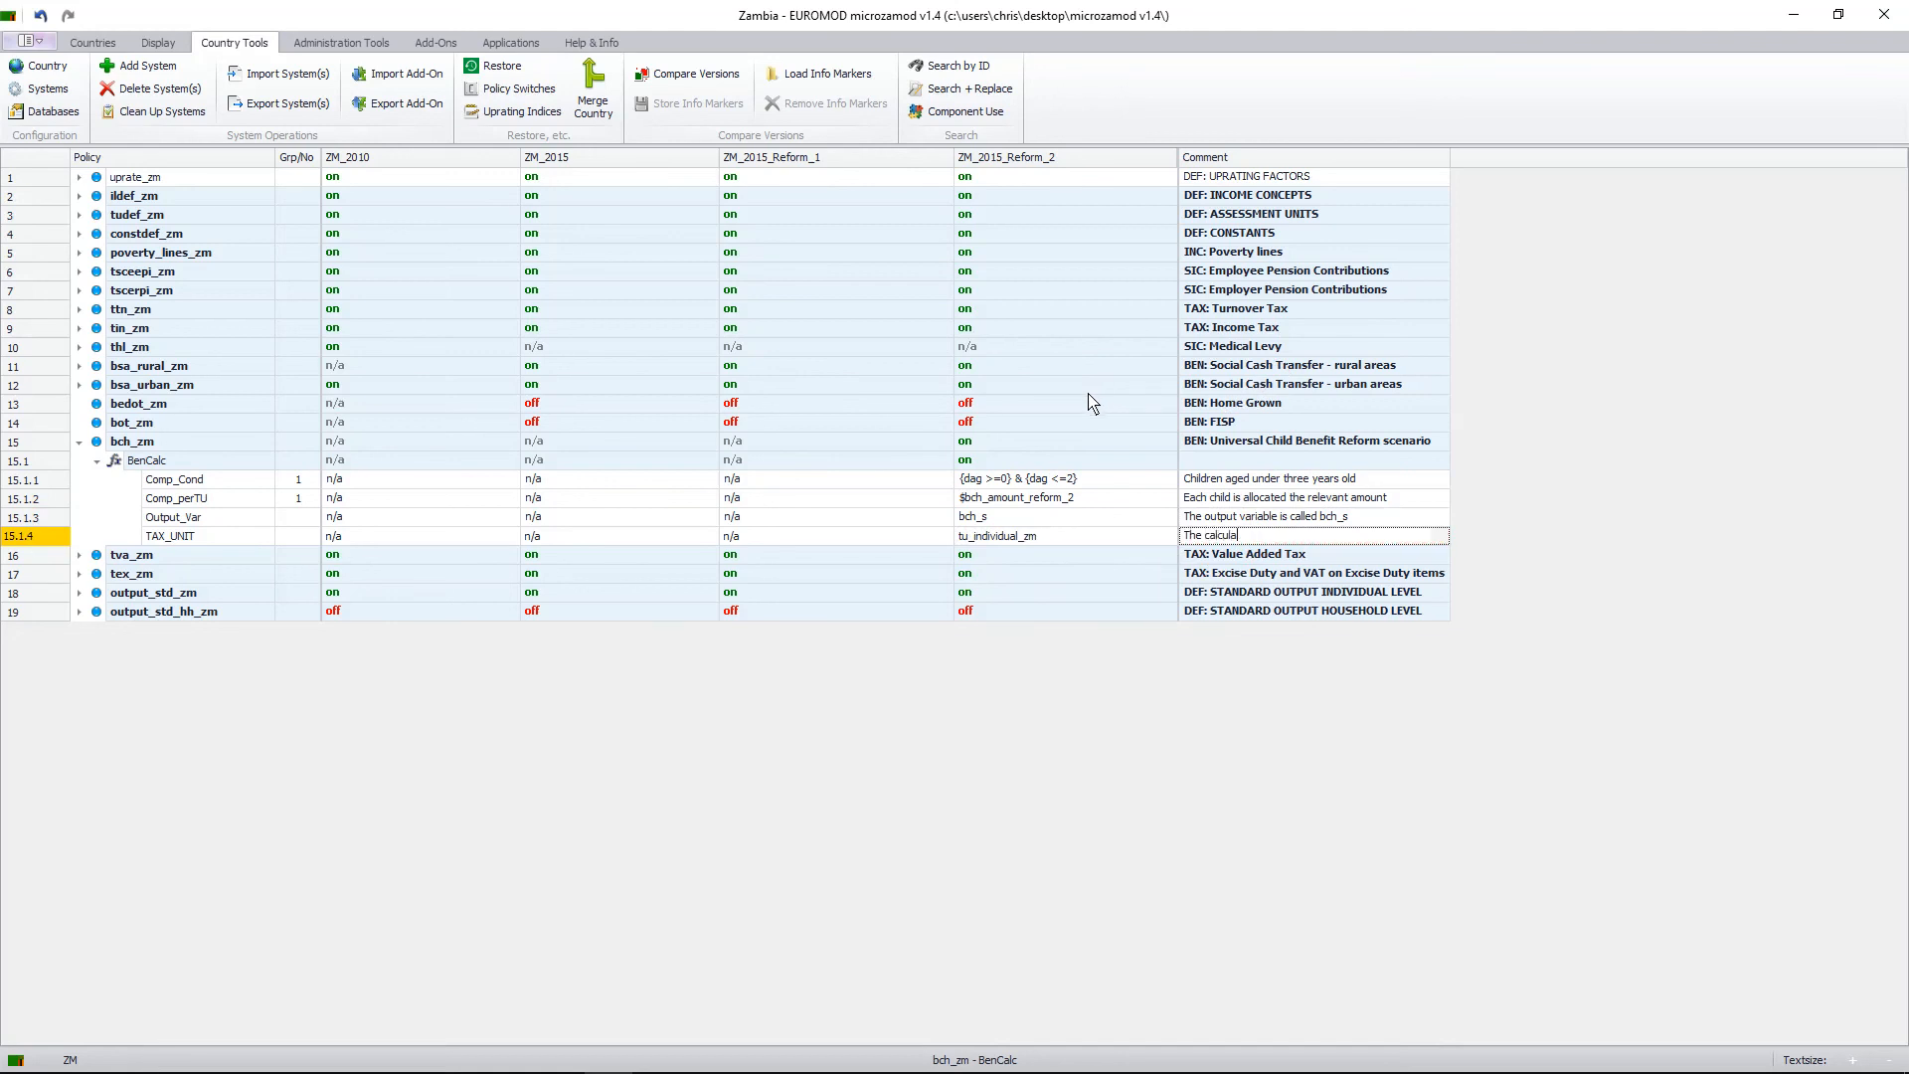
type(" undertaken at ")
type("the levelof ")
type("the ind")
type("iv")
type("idual")
left_click(1147, 505)
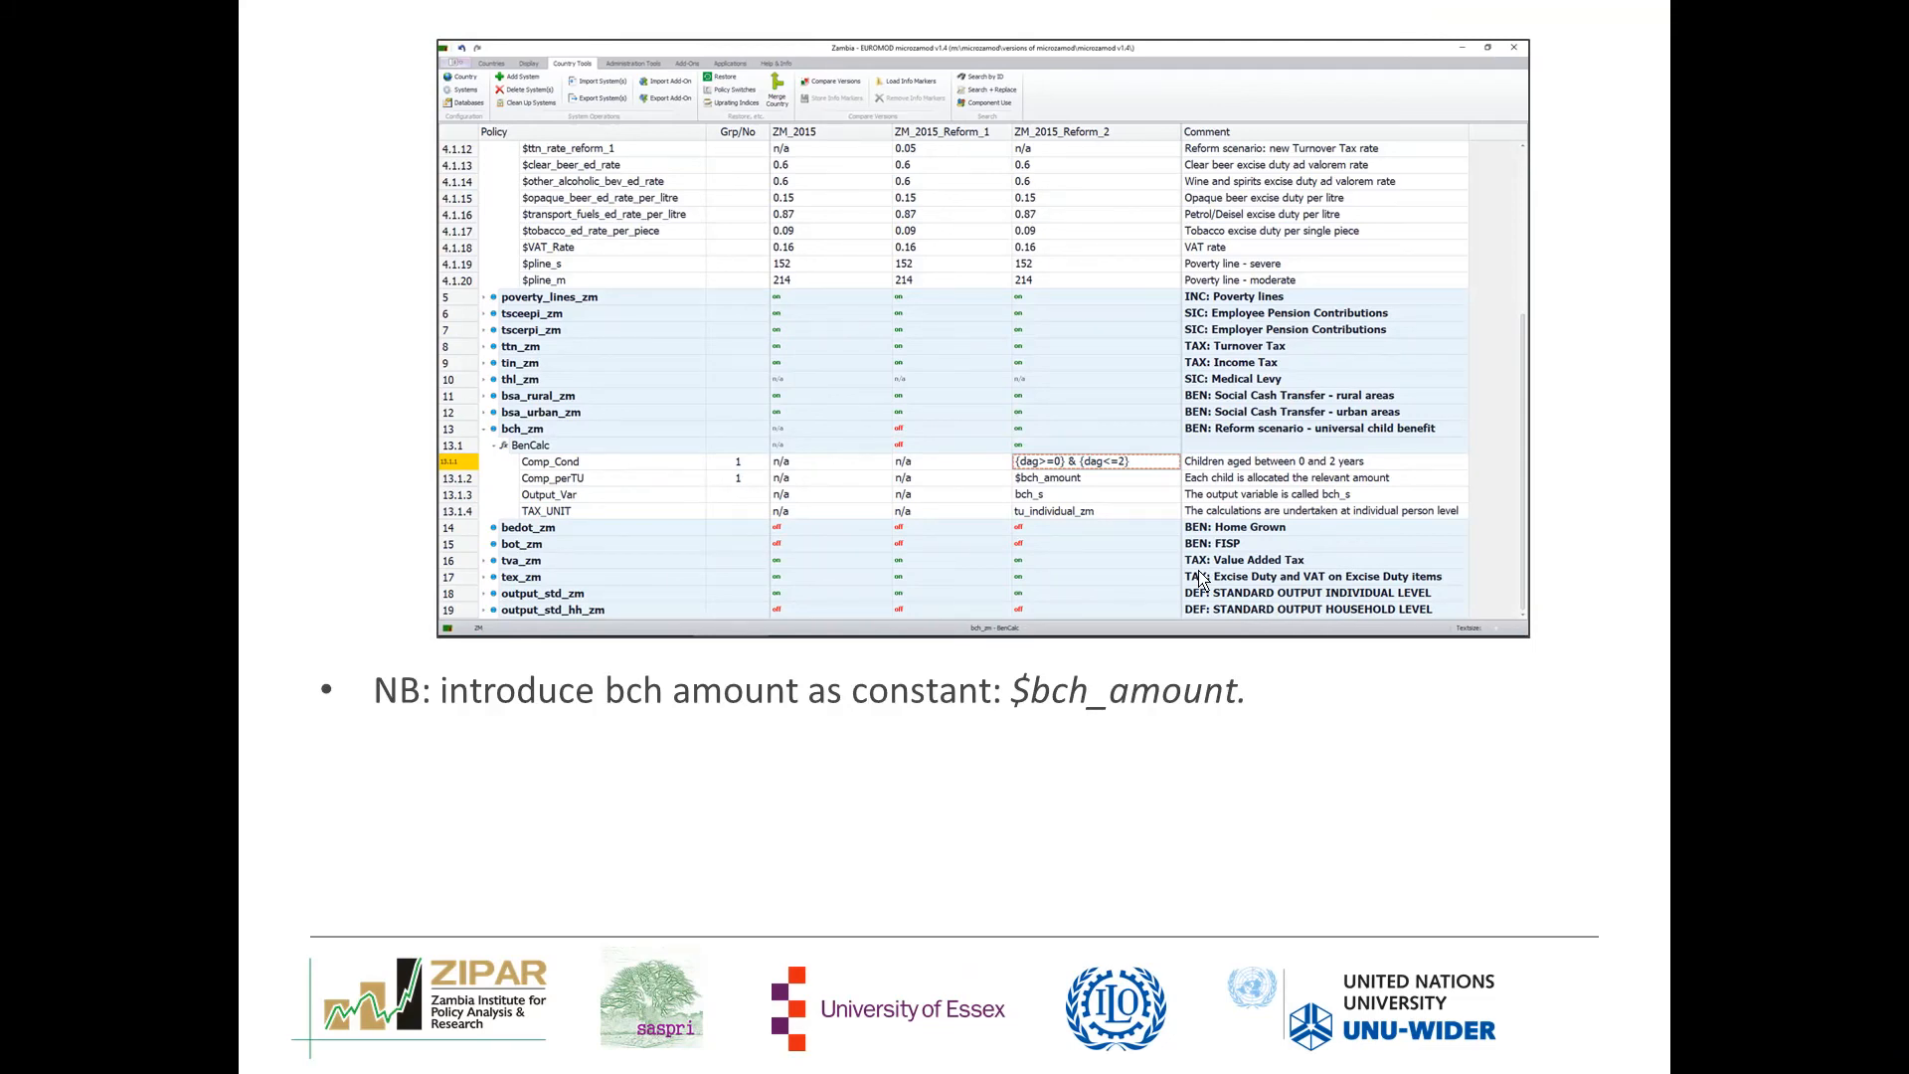
left_click(1199, 571)
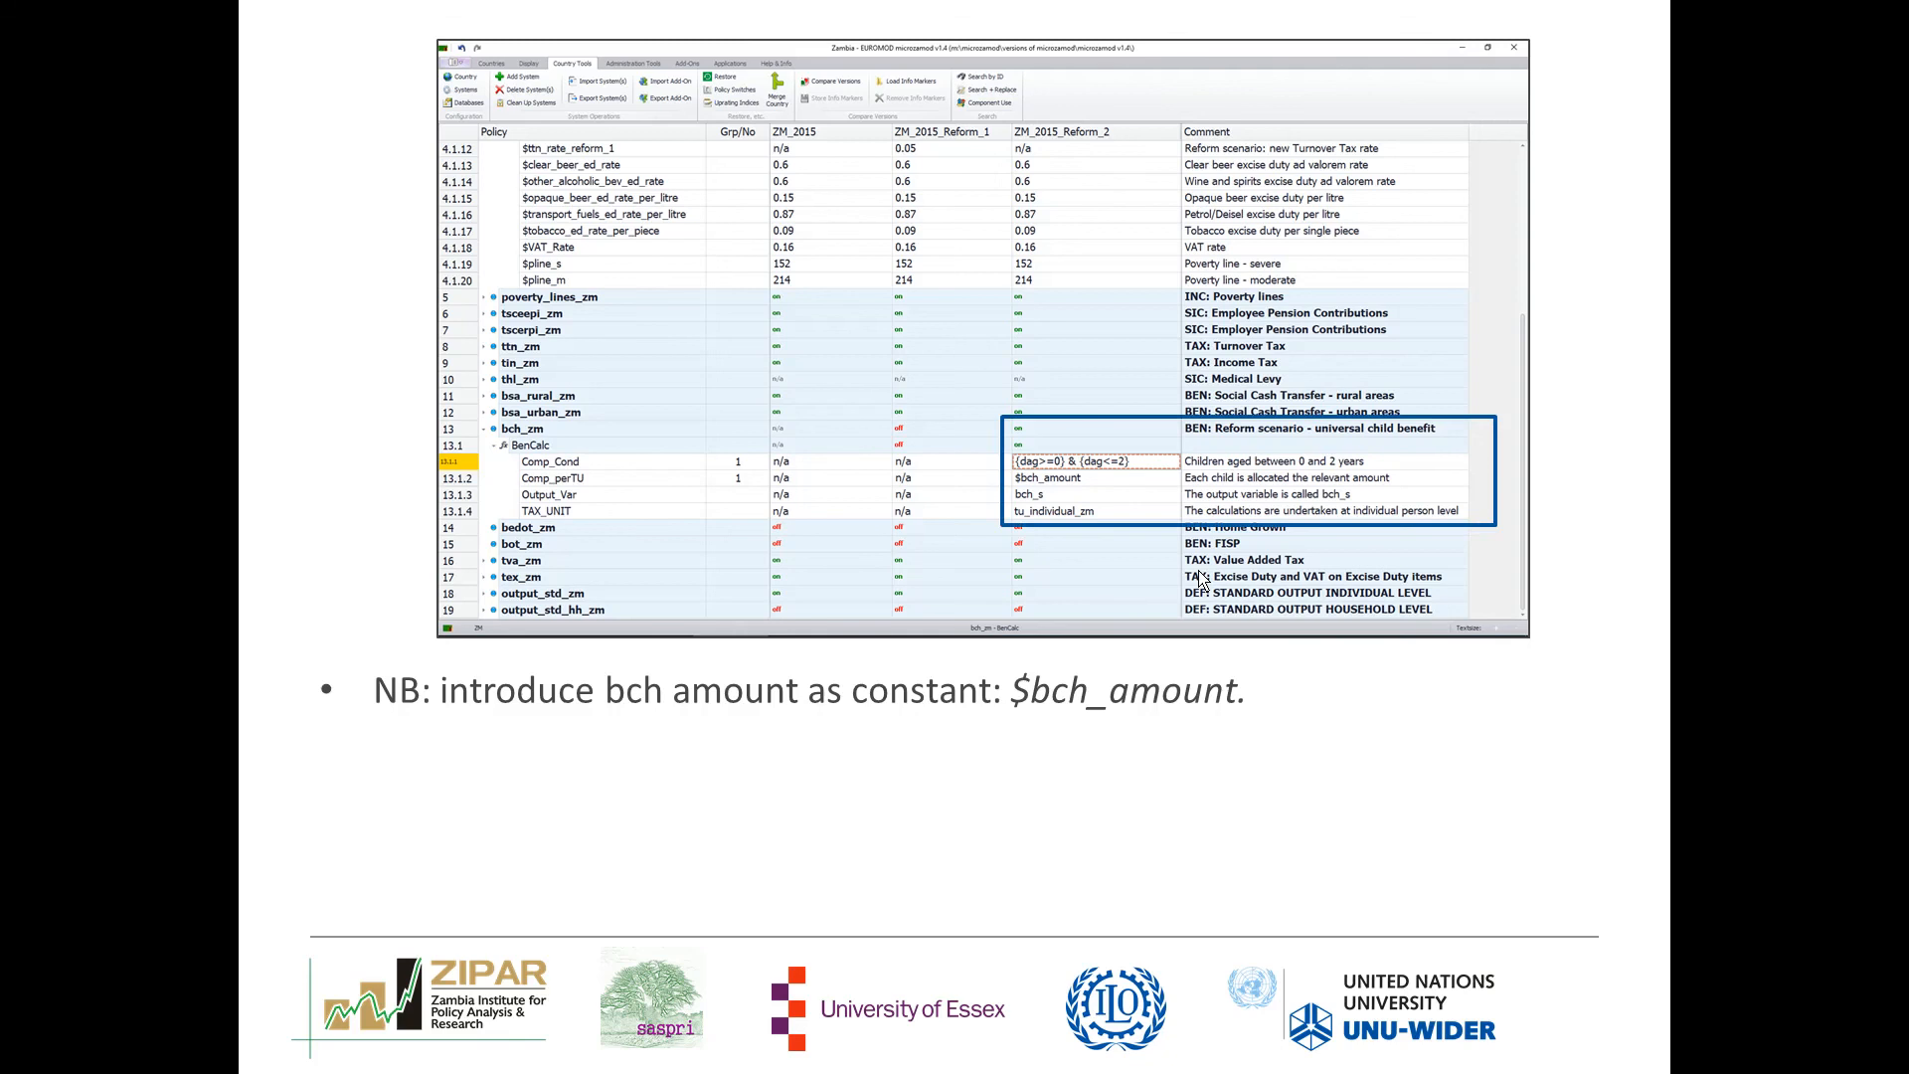
left_click(1198, 572)
left_click(1199, 571)
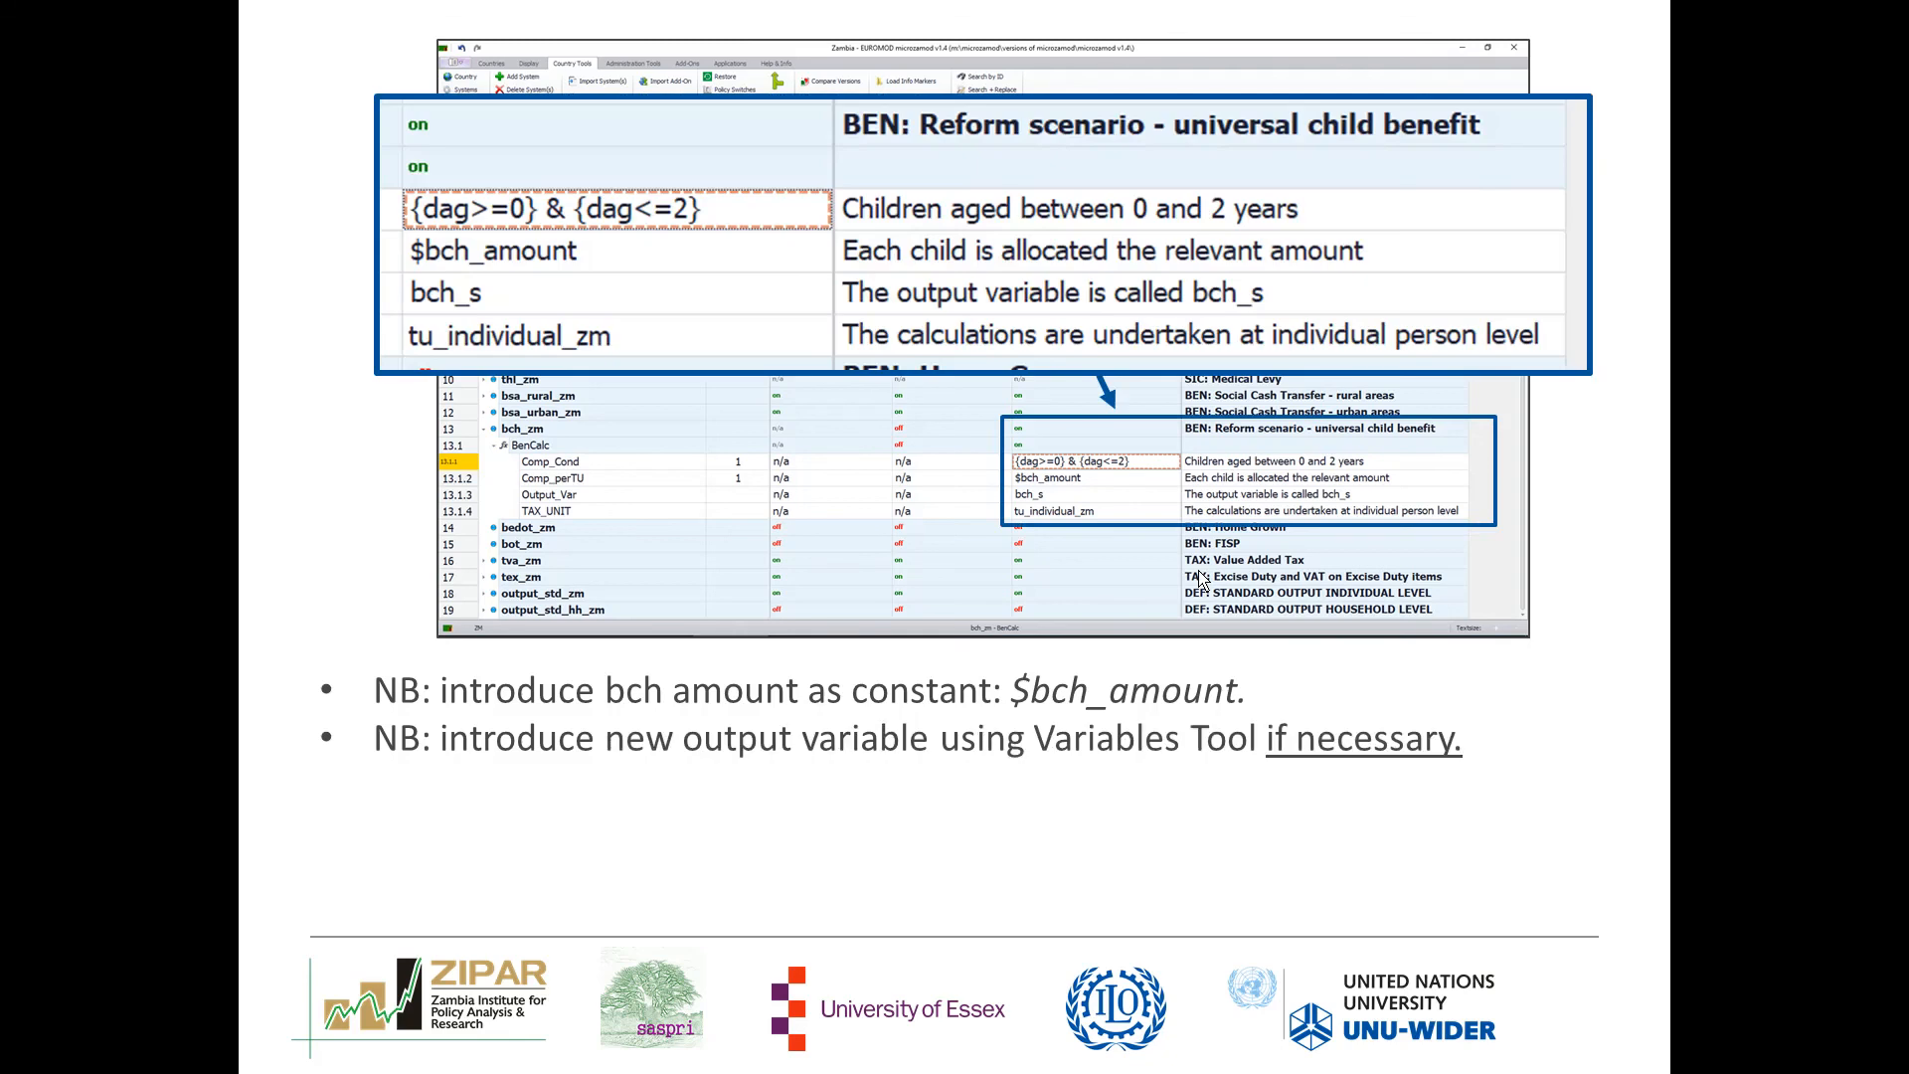
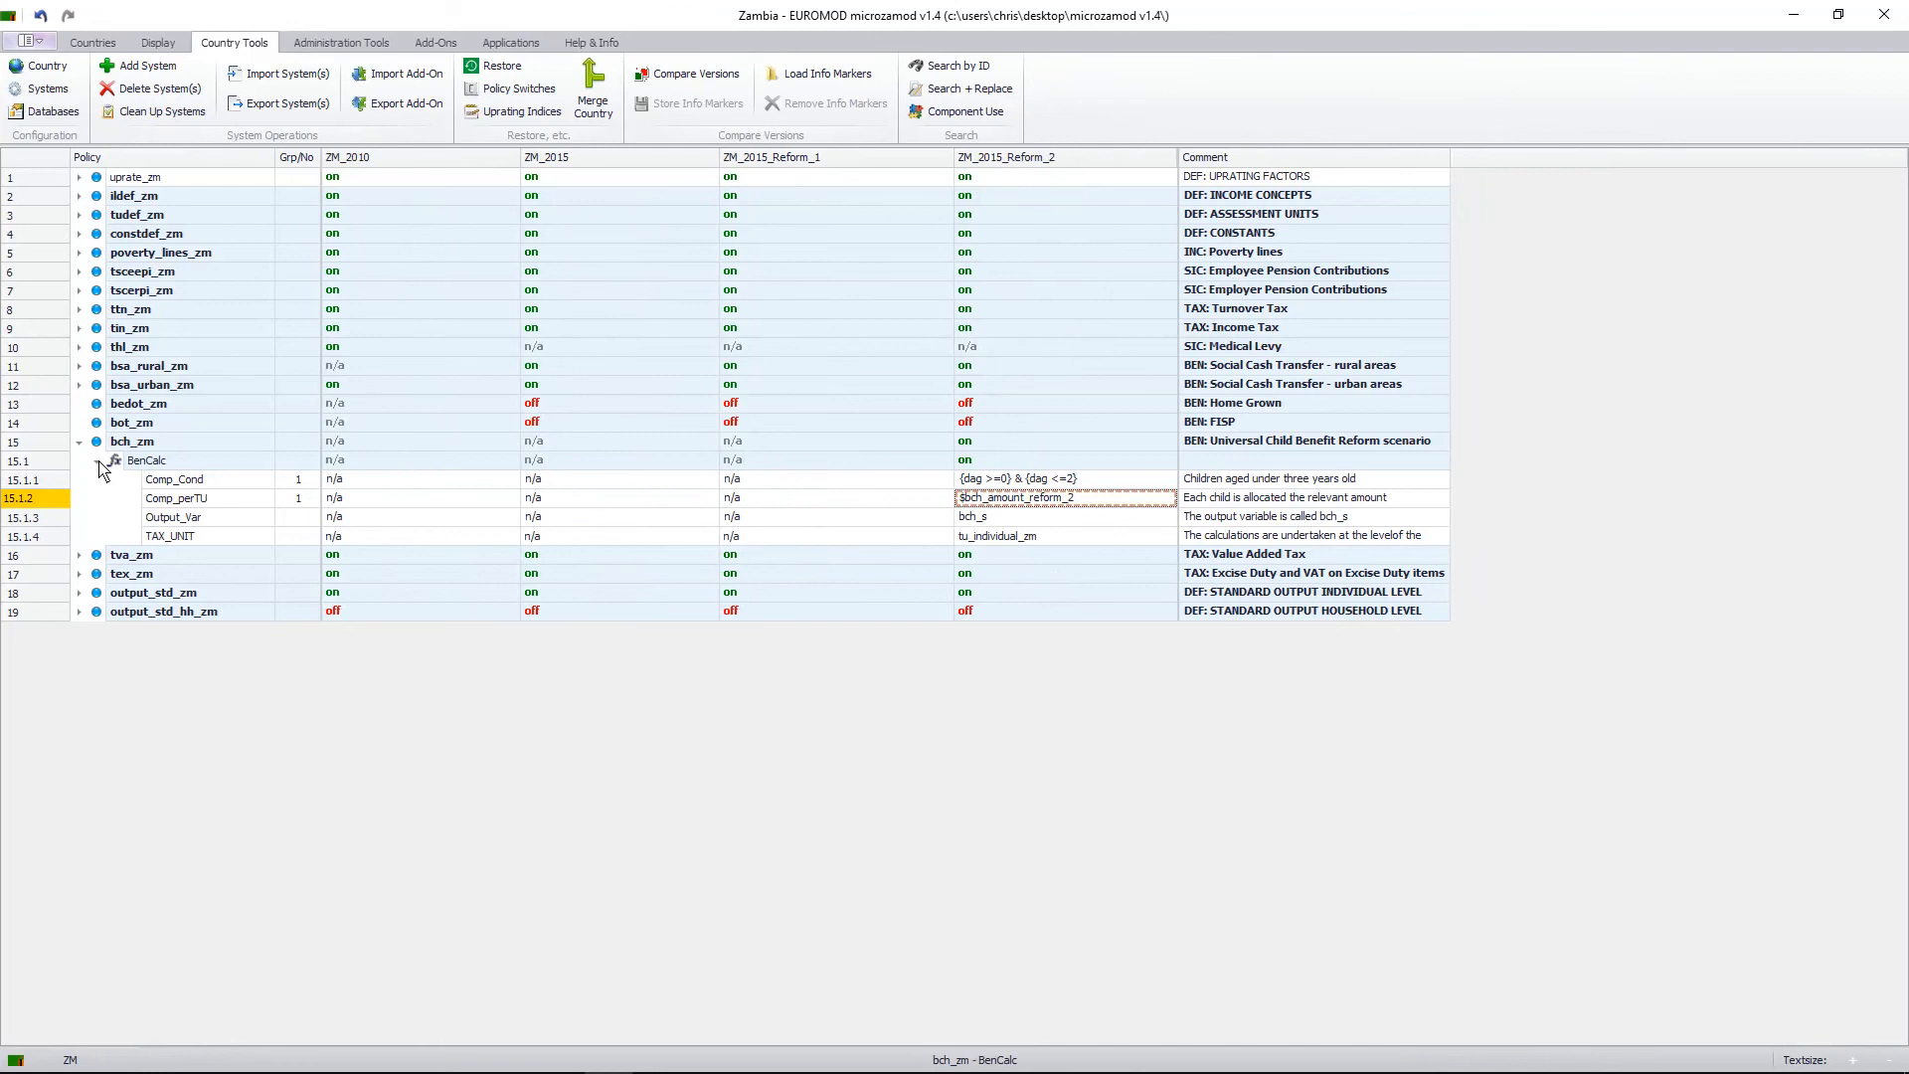
Add a [Placeholder] parameter to the Simulated Benefits income list, ils_bensim, in the ildef_zm policy.
left_click(96, 461)
left_click(79, 234)
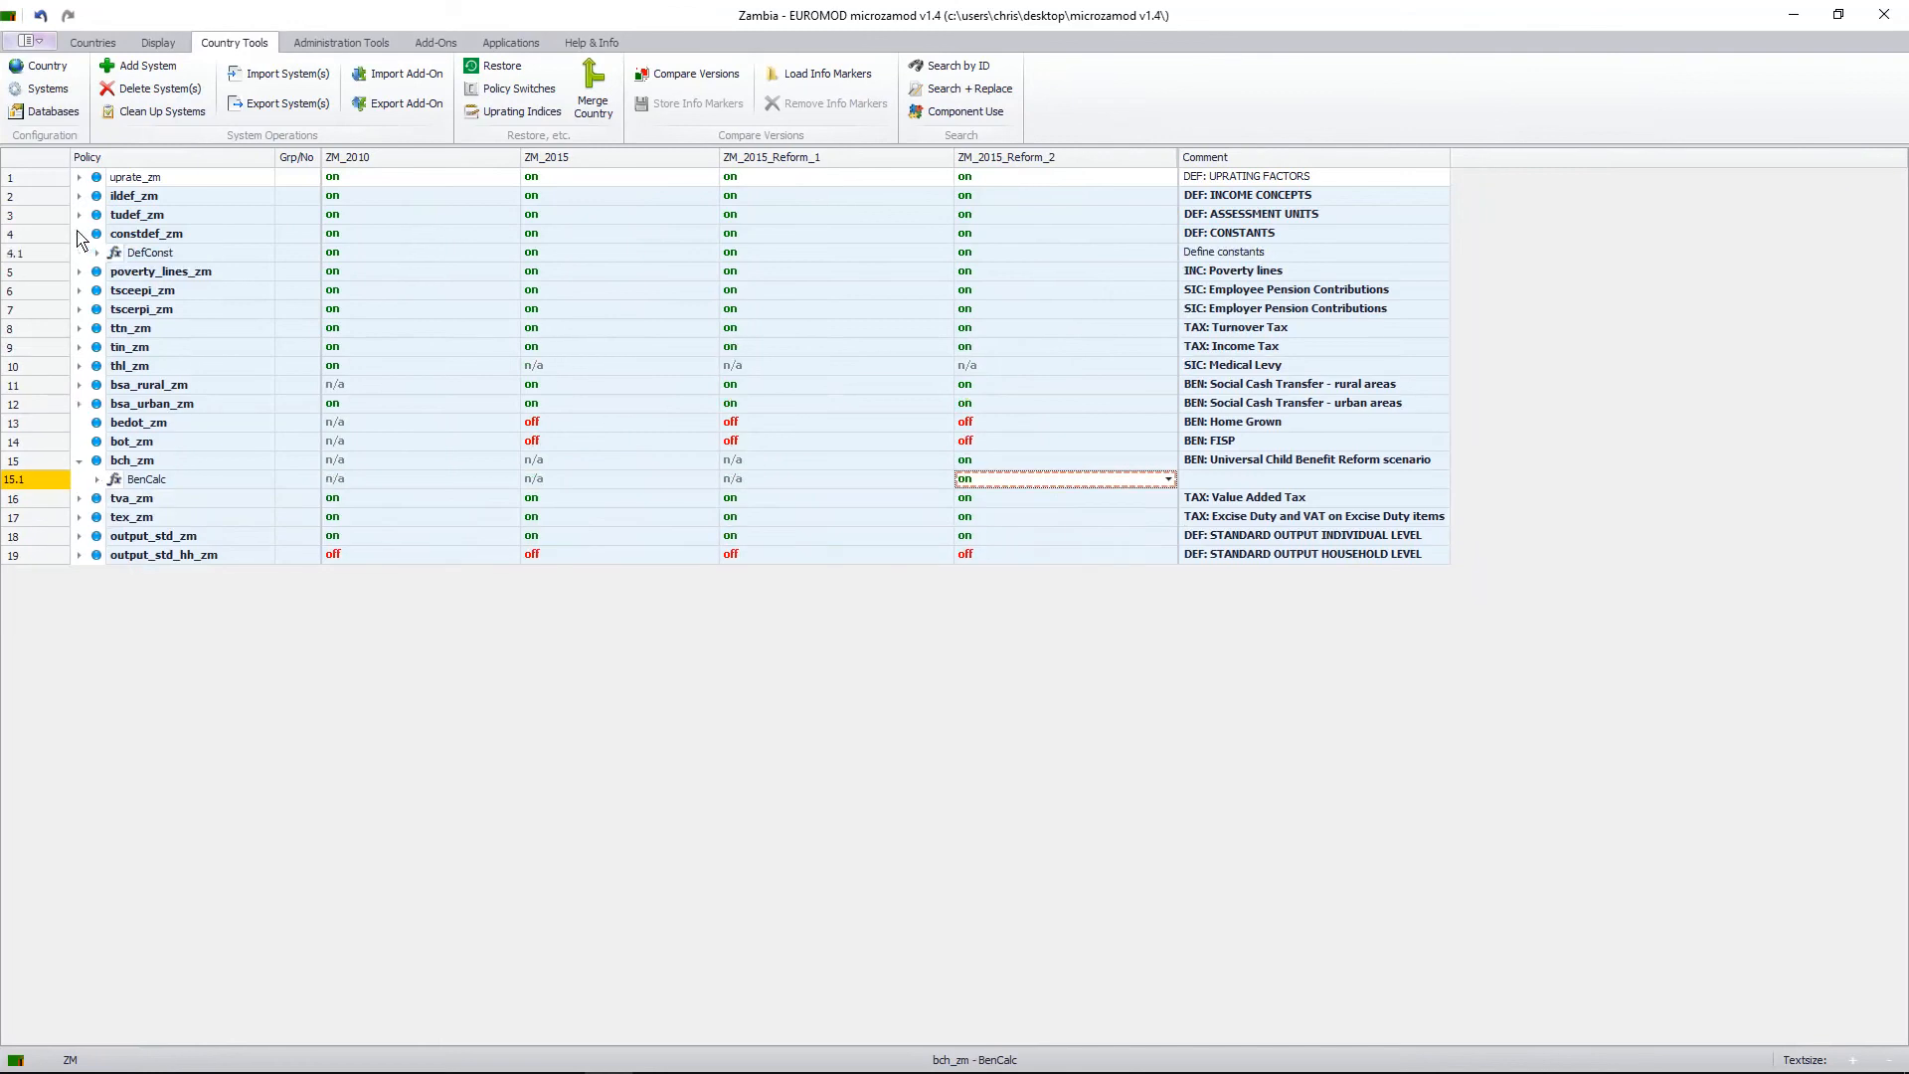
left_click(78, 234)
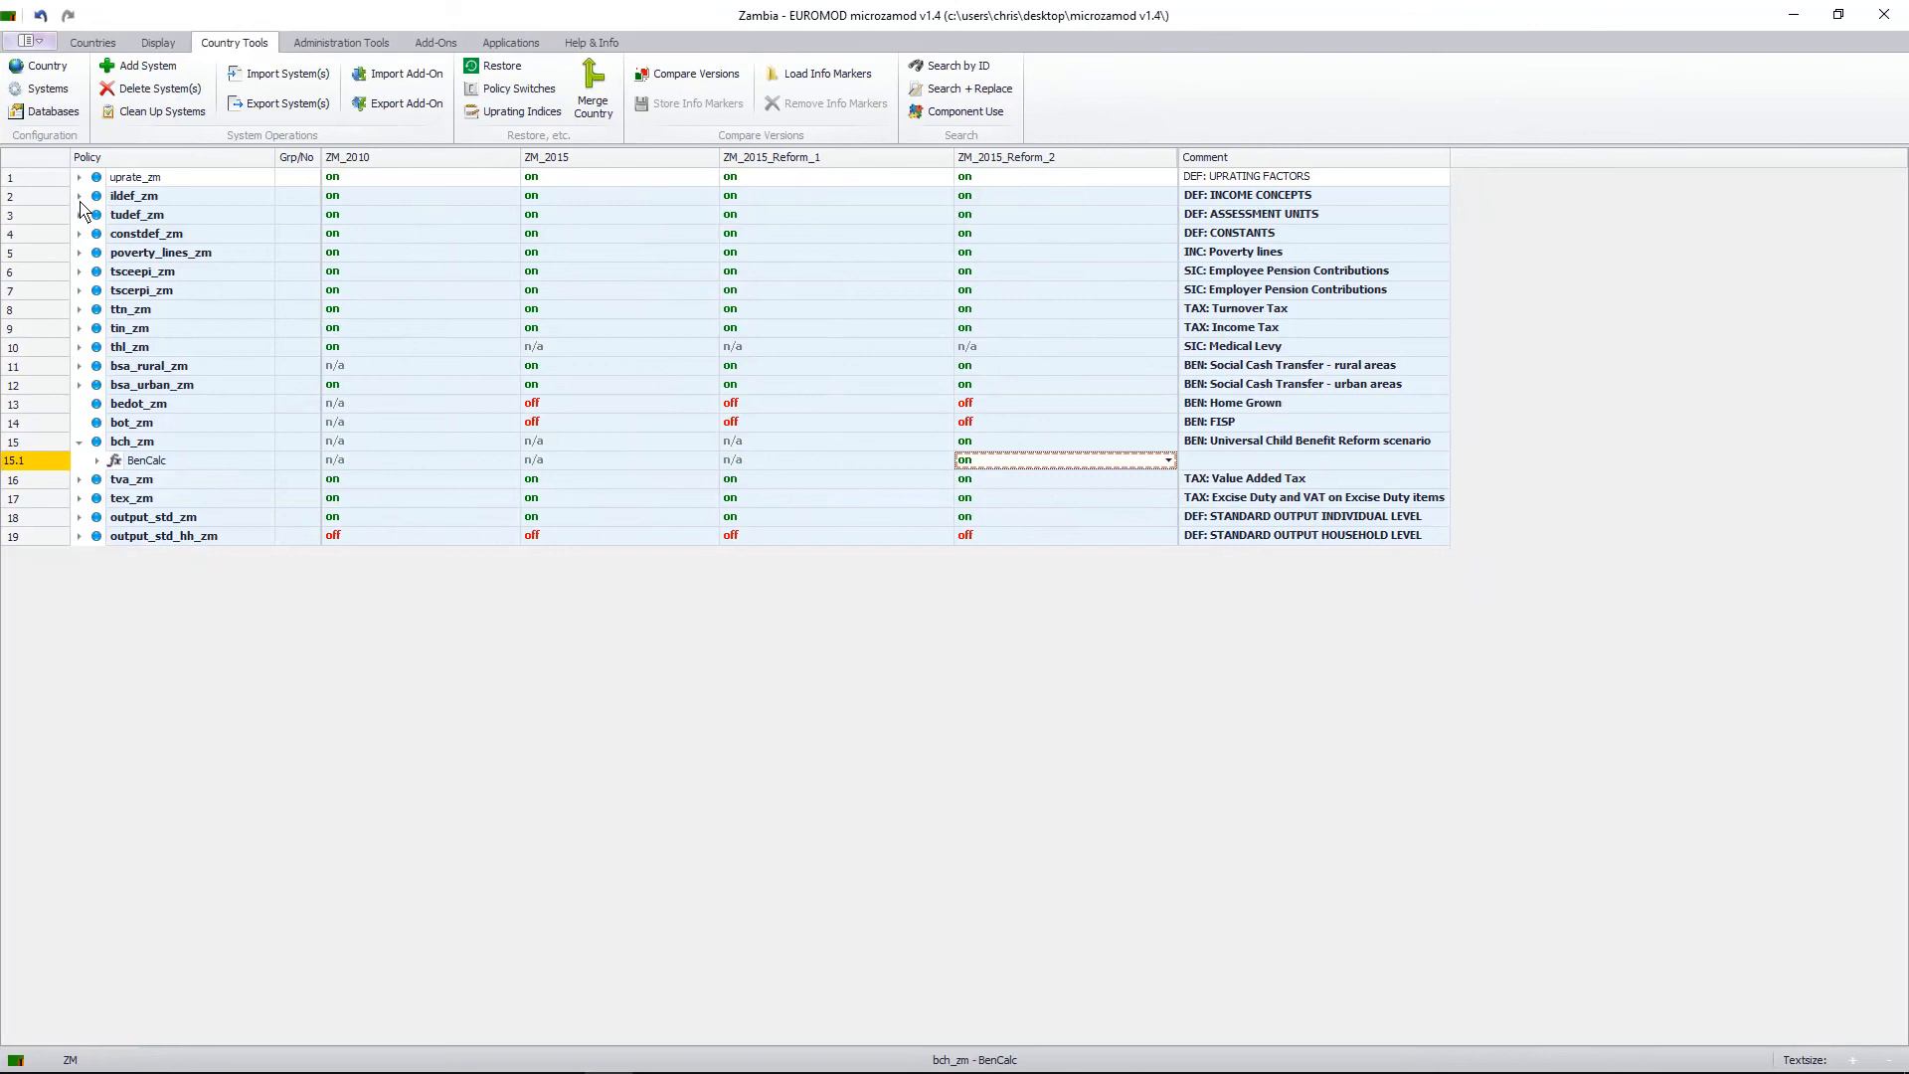
left_click(80, 197)
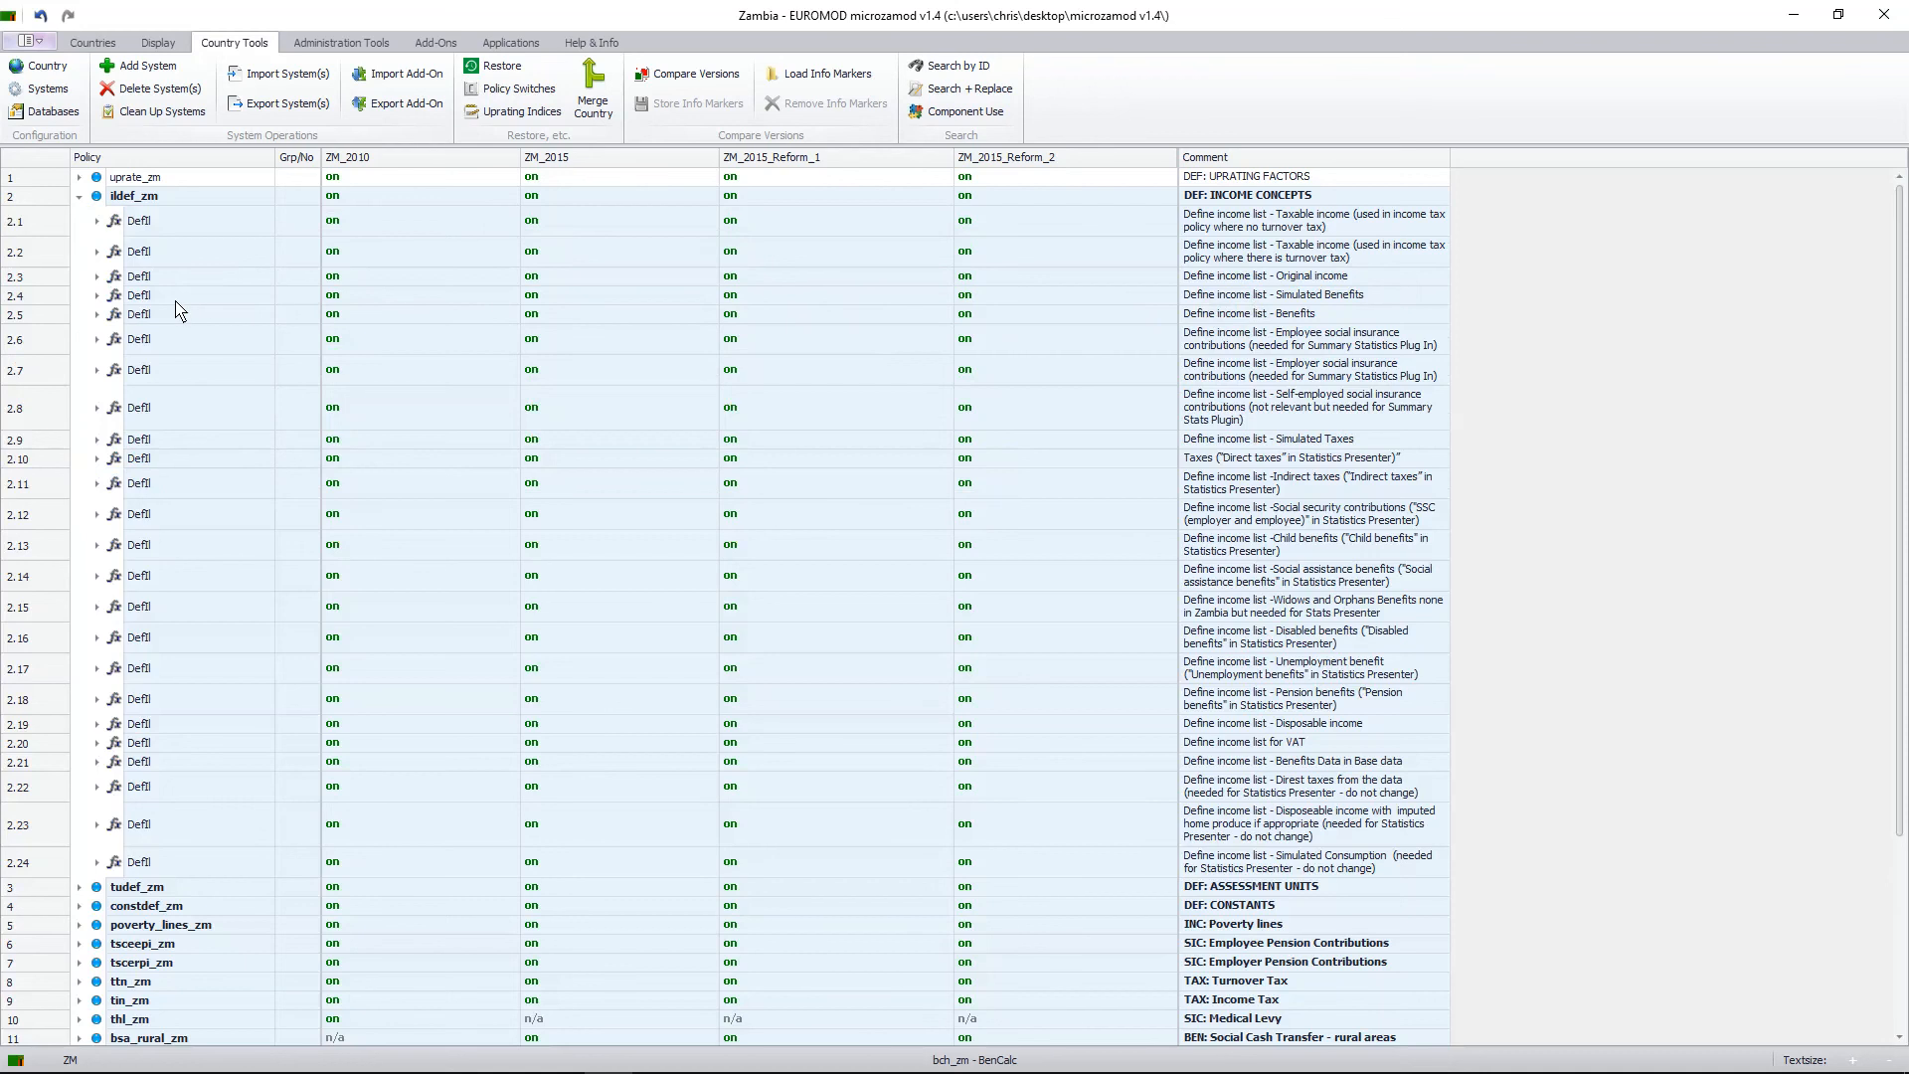
left_click(96, 295)
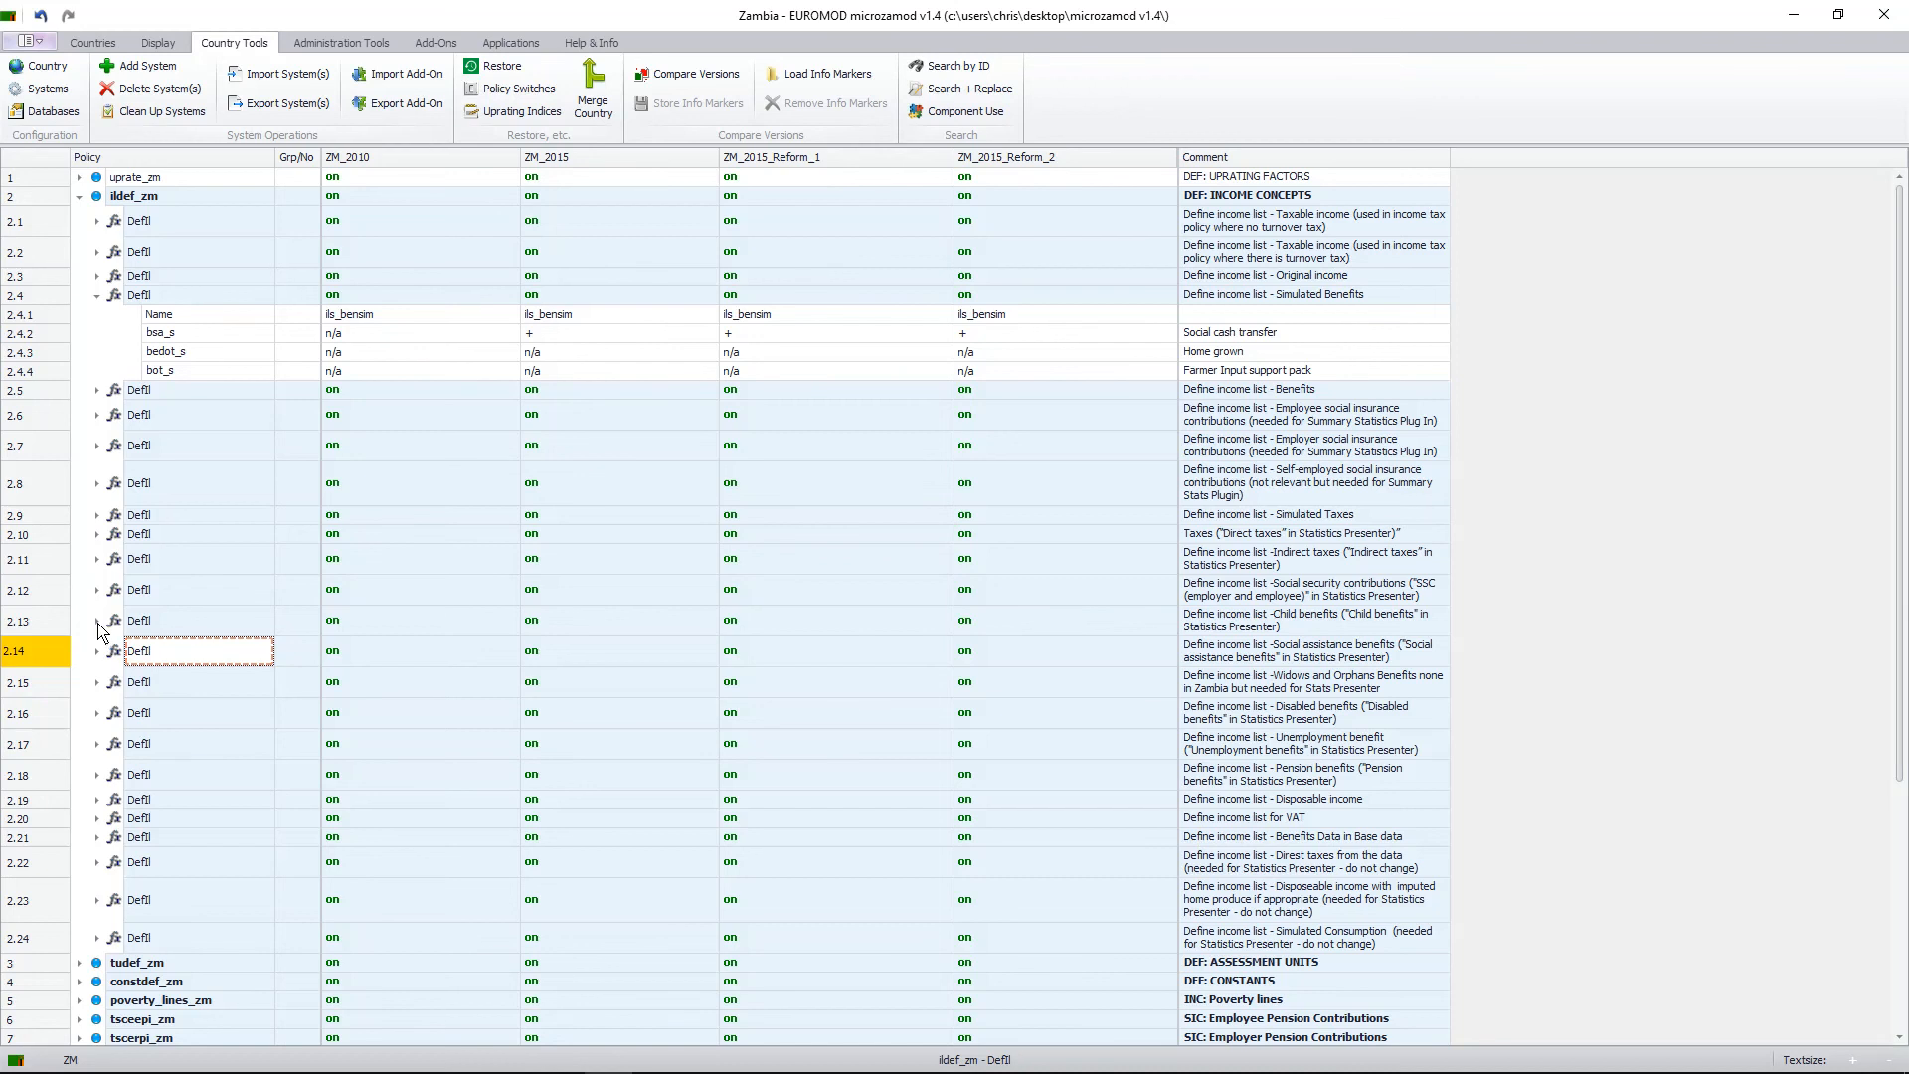
right_click(195, 372)
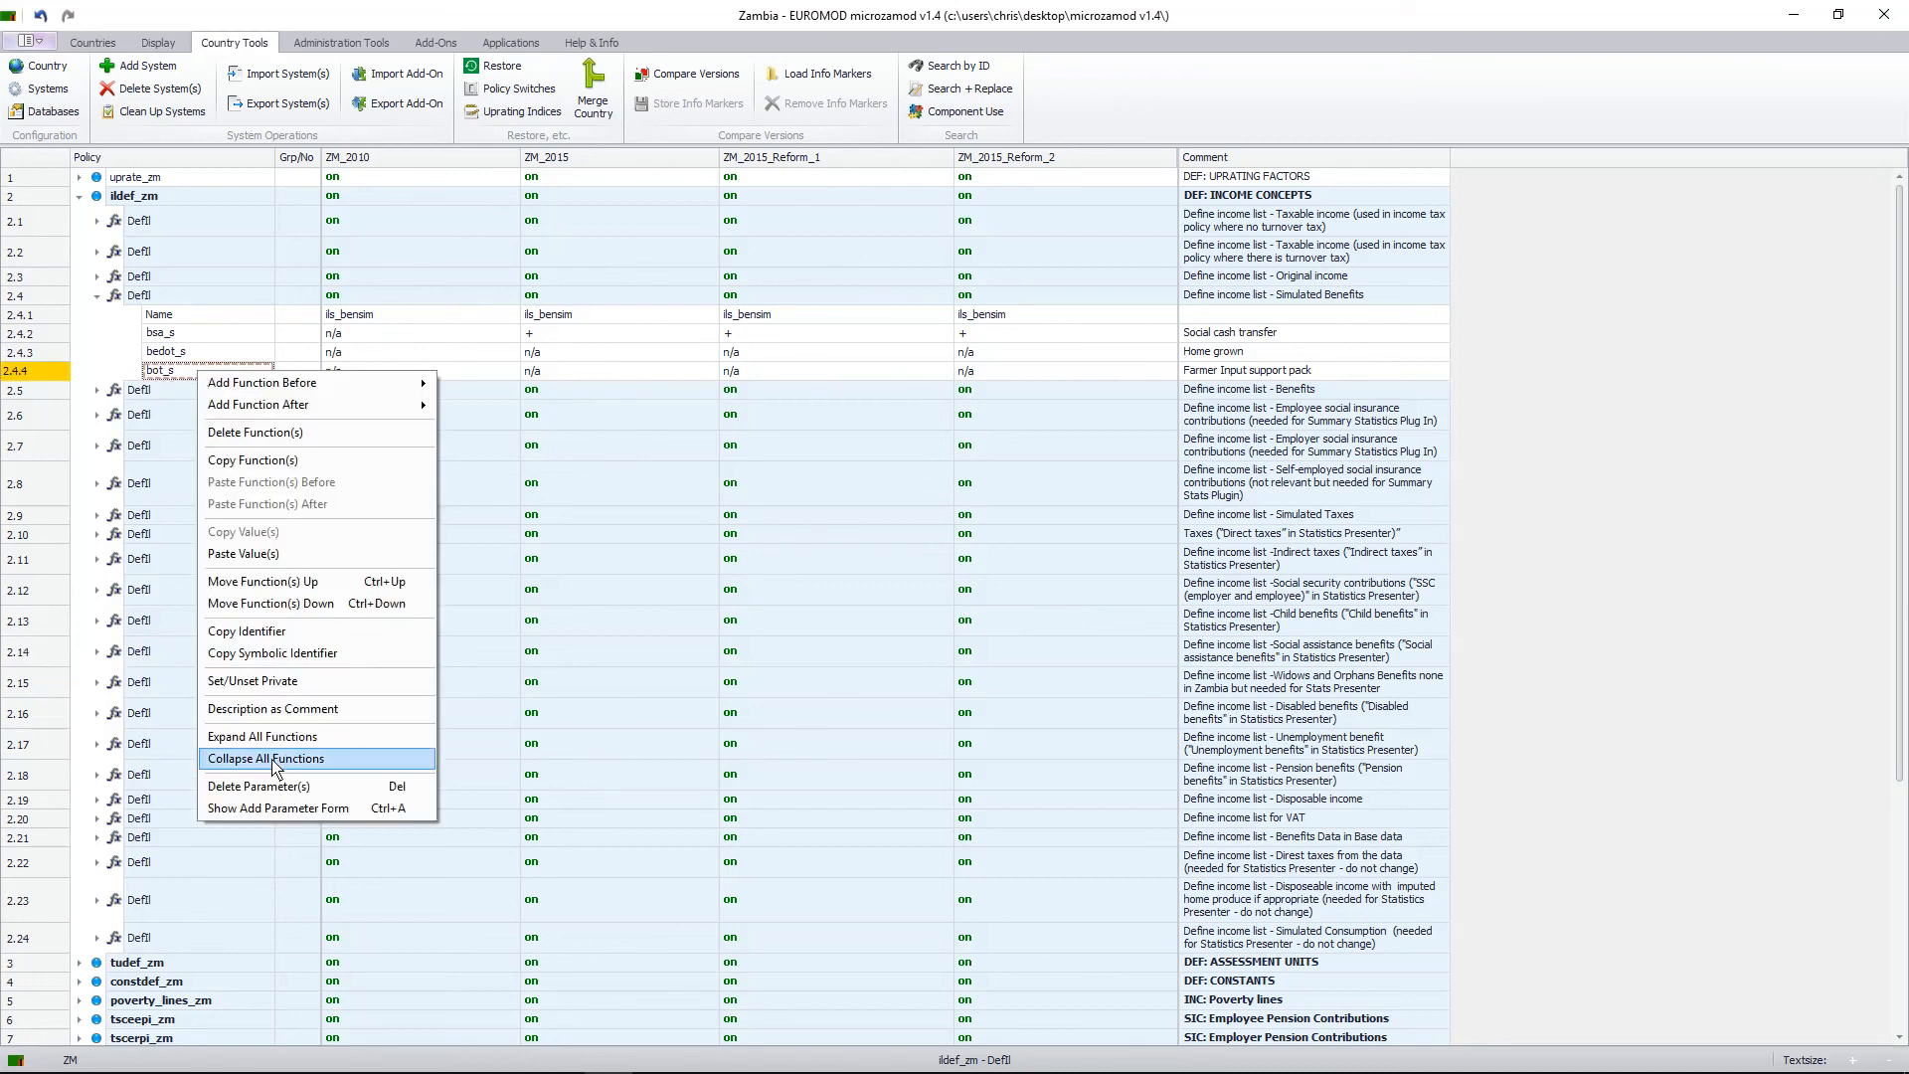
left_click(297, 811)
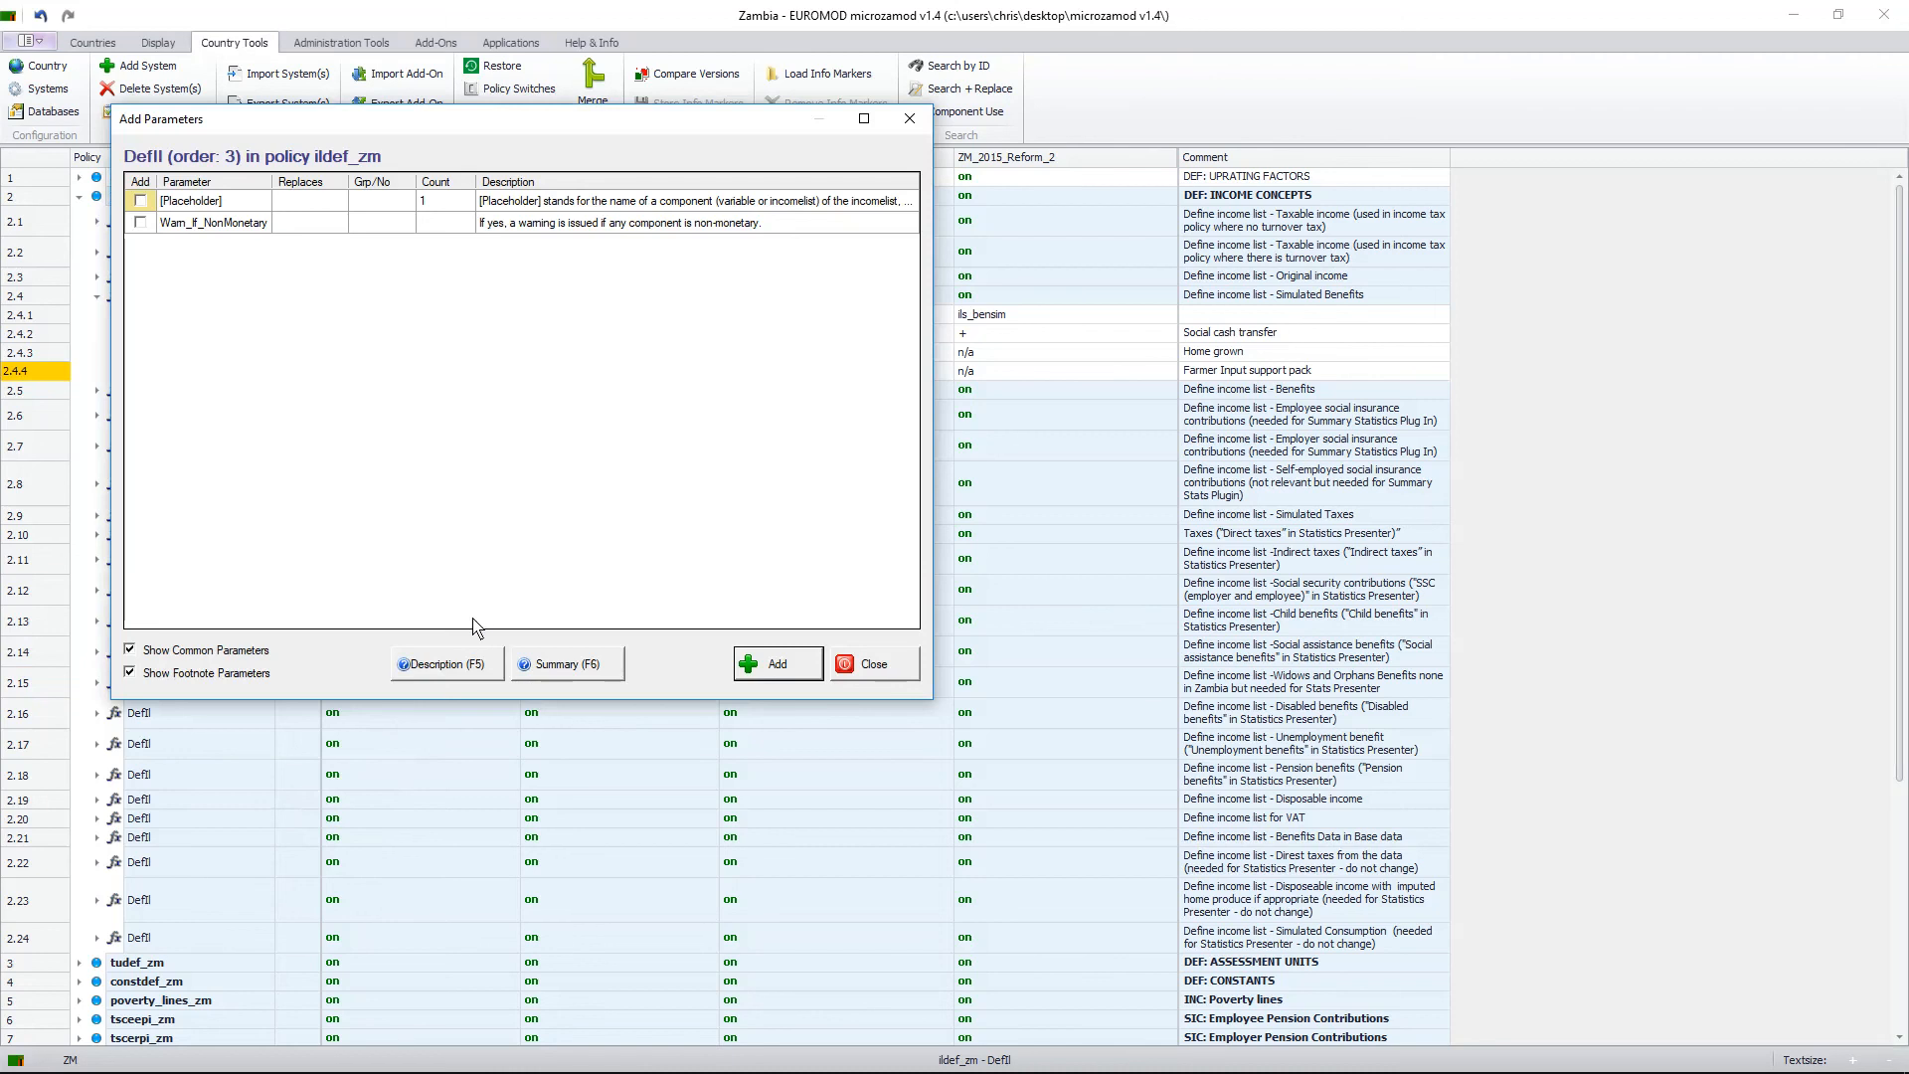
left_click(140, 203)
left_click(796, 665)
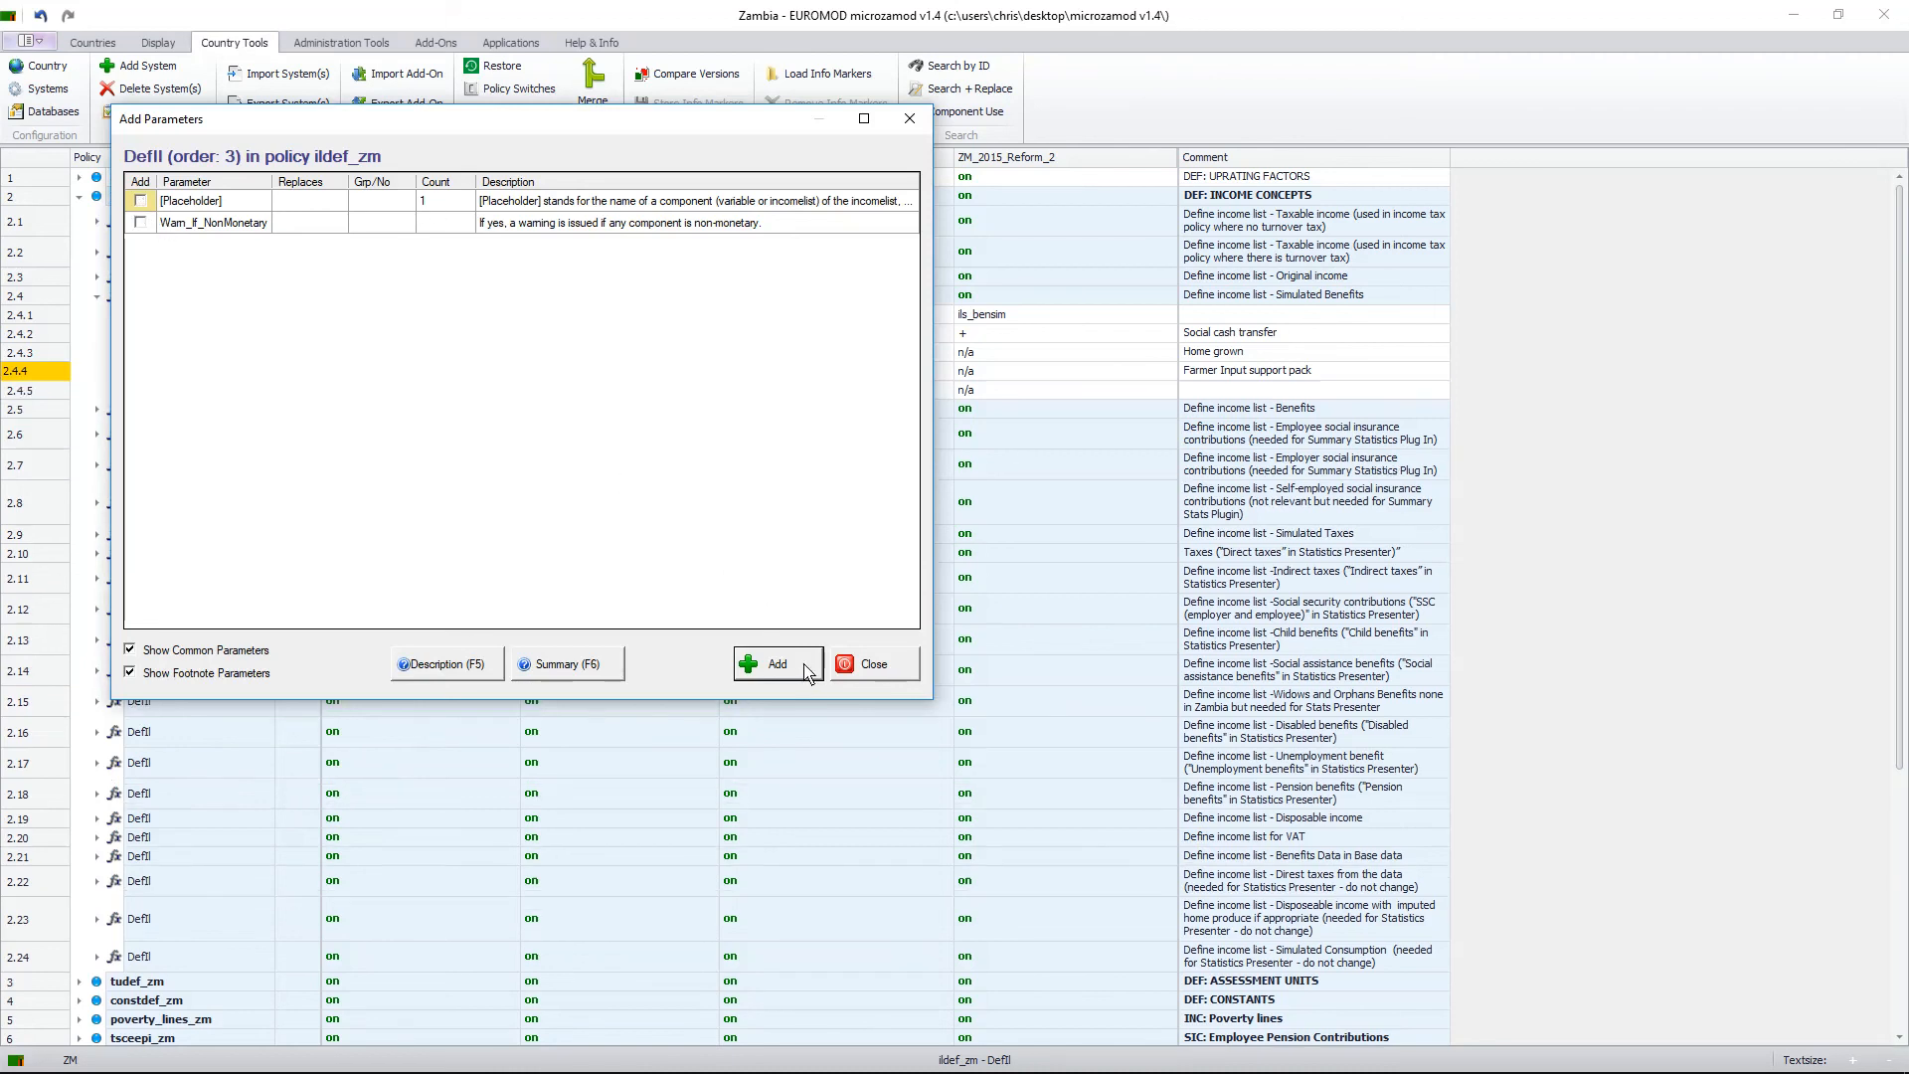
left_click(865, 664)
Name the placeholder in ils_bensim bch_s and set it to + for ZM_2015_Reform_2.
left_click(221, 390)
left_click(221, 390)
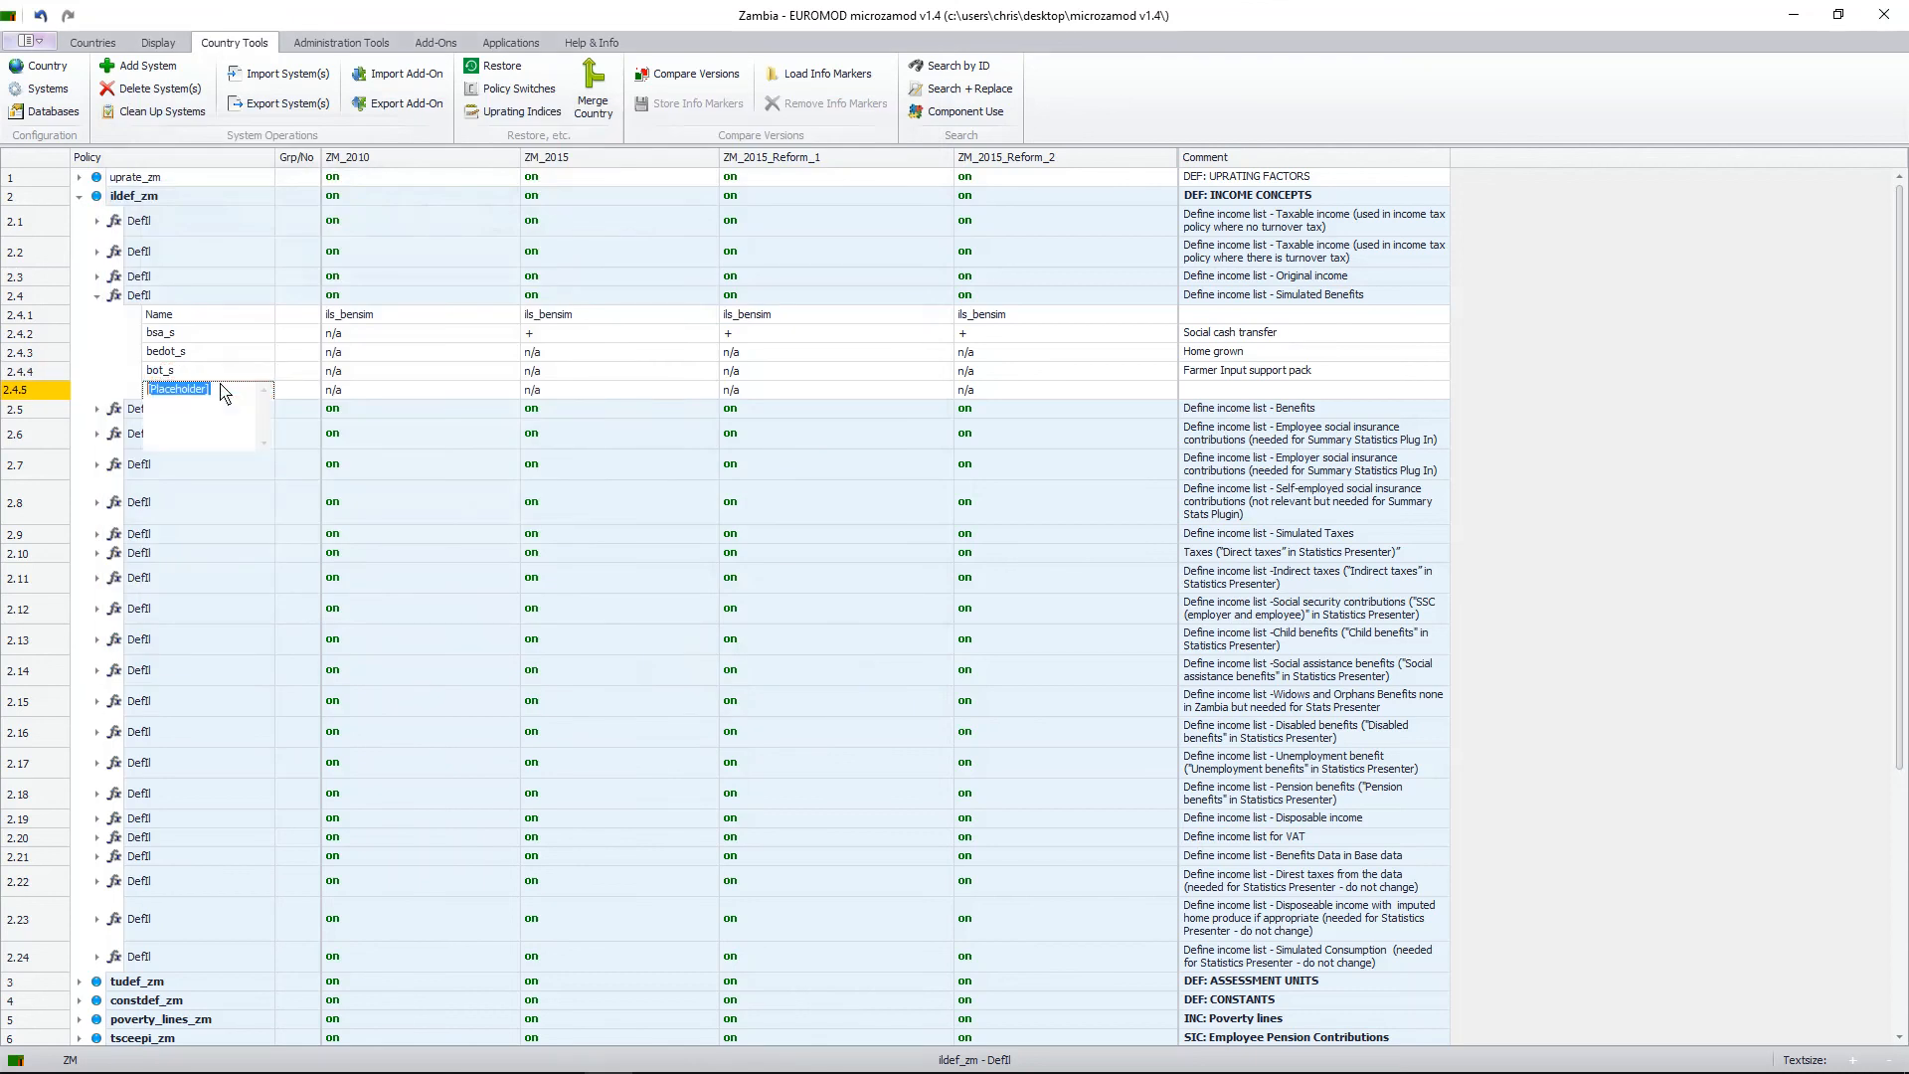
key("BackSpace")
type("bc")
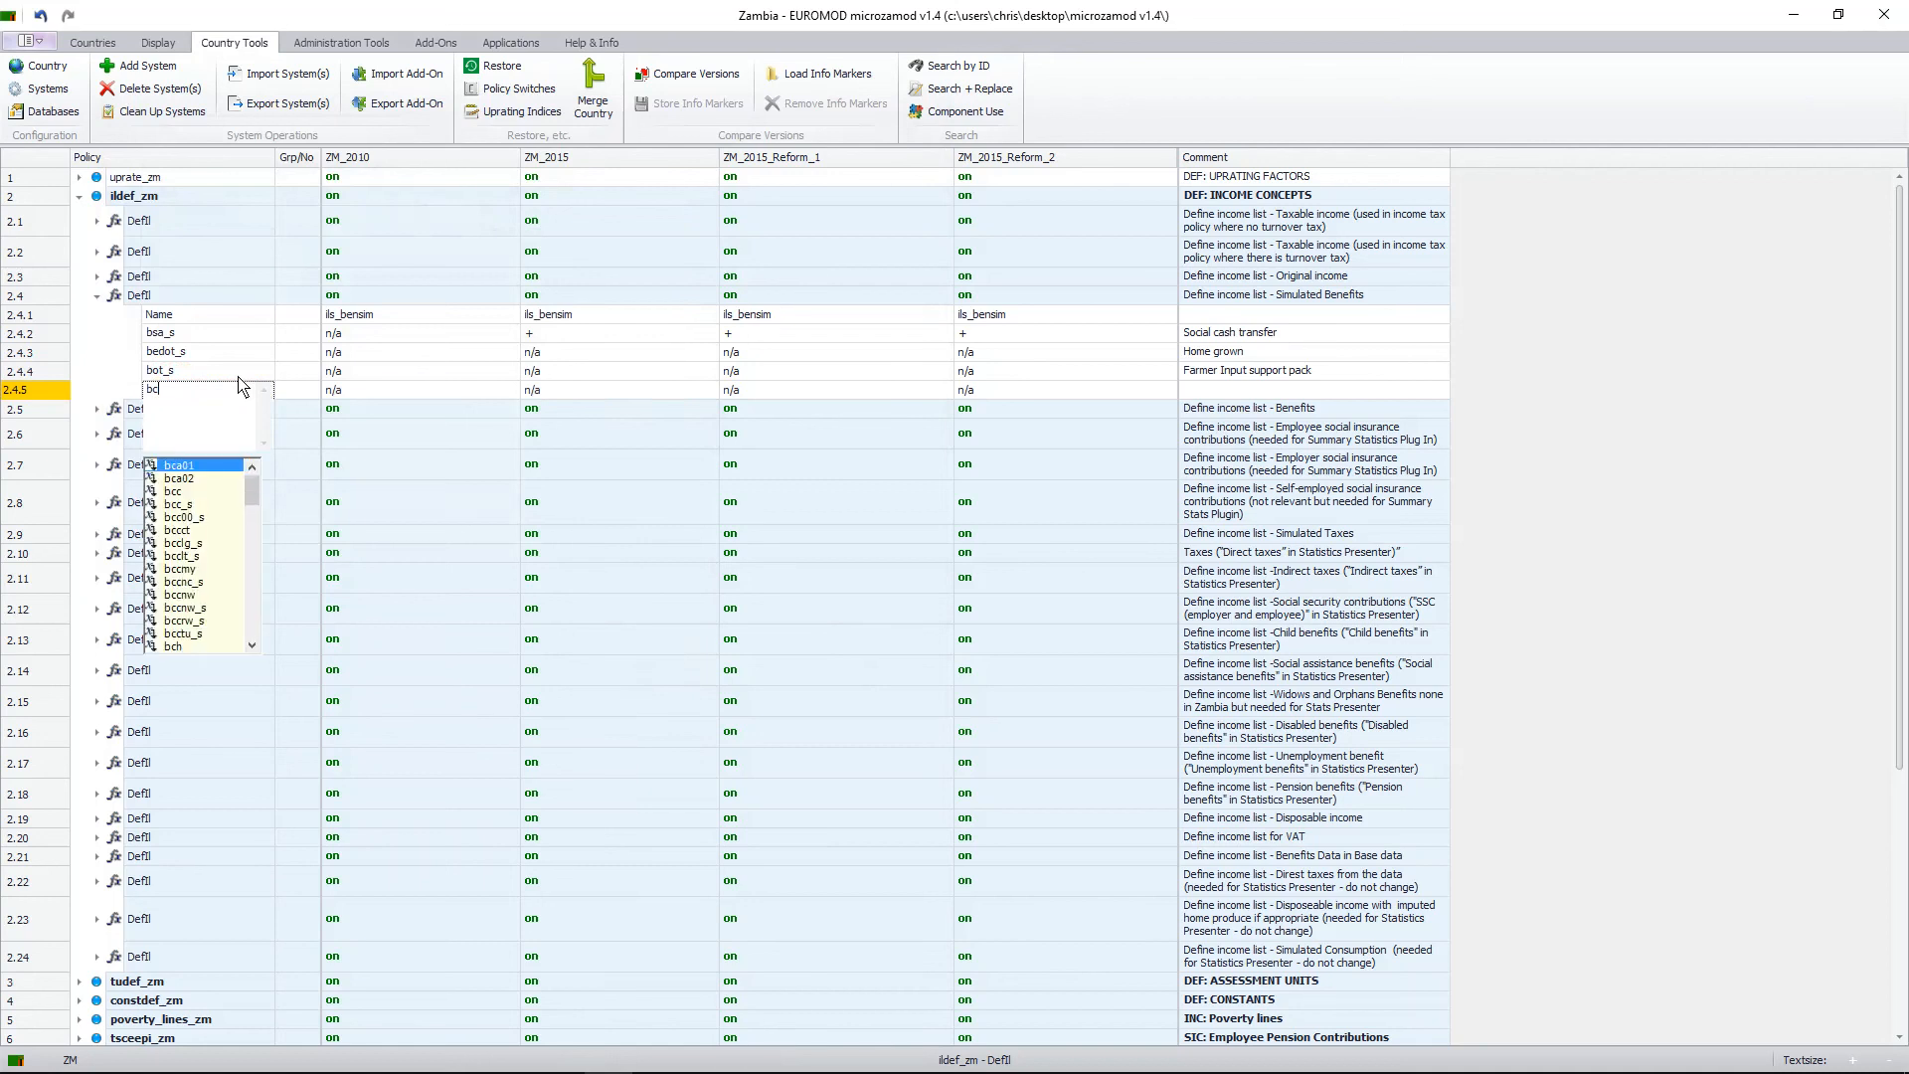
type("h_")
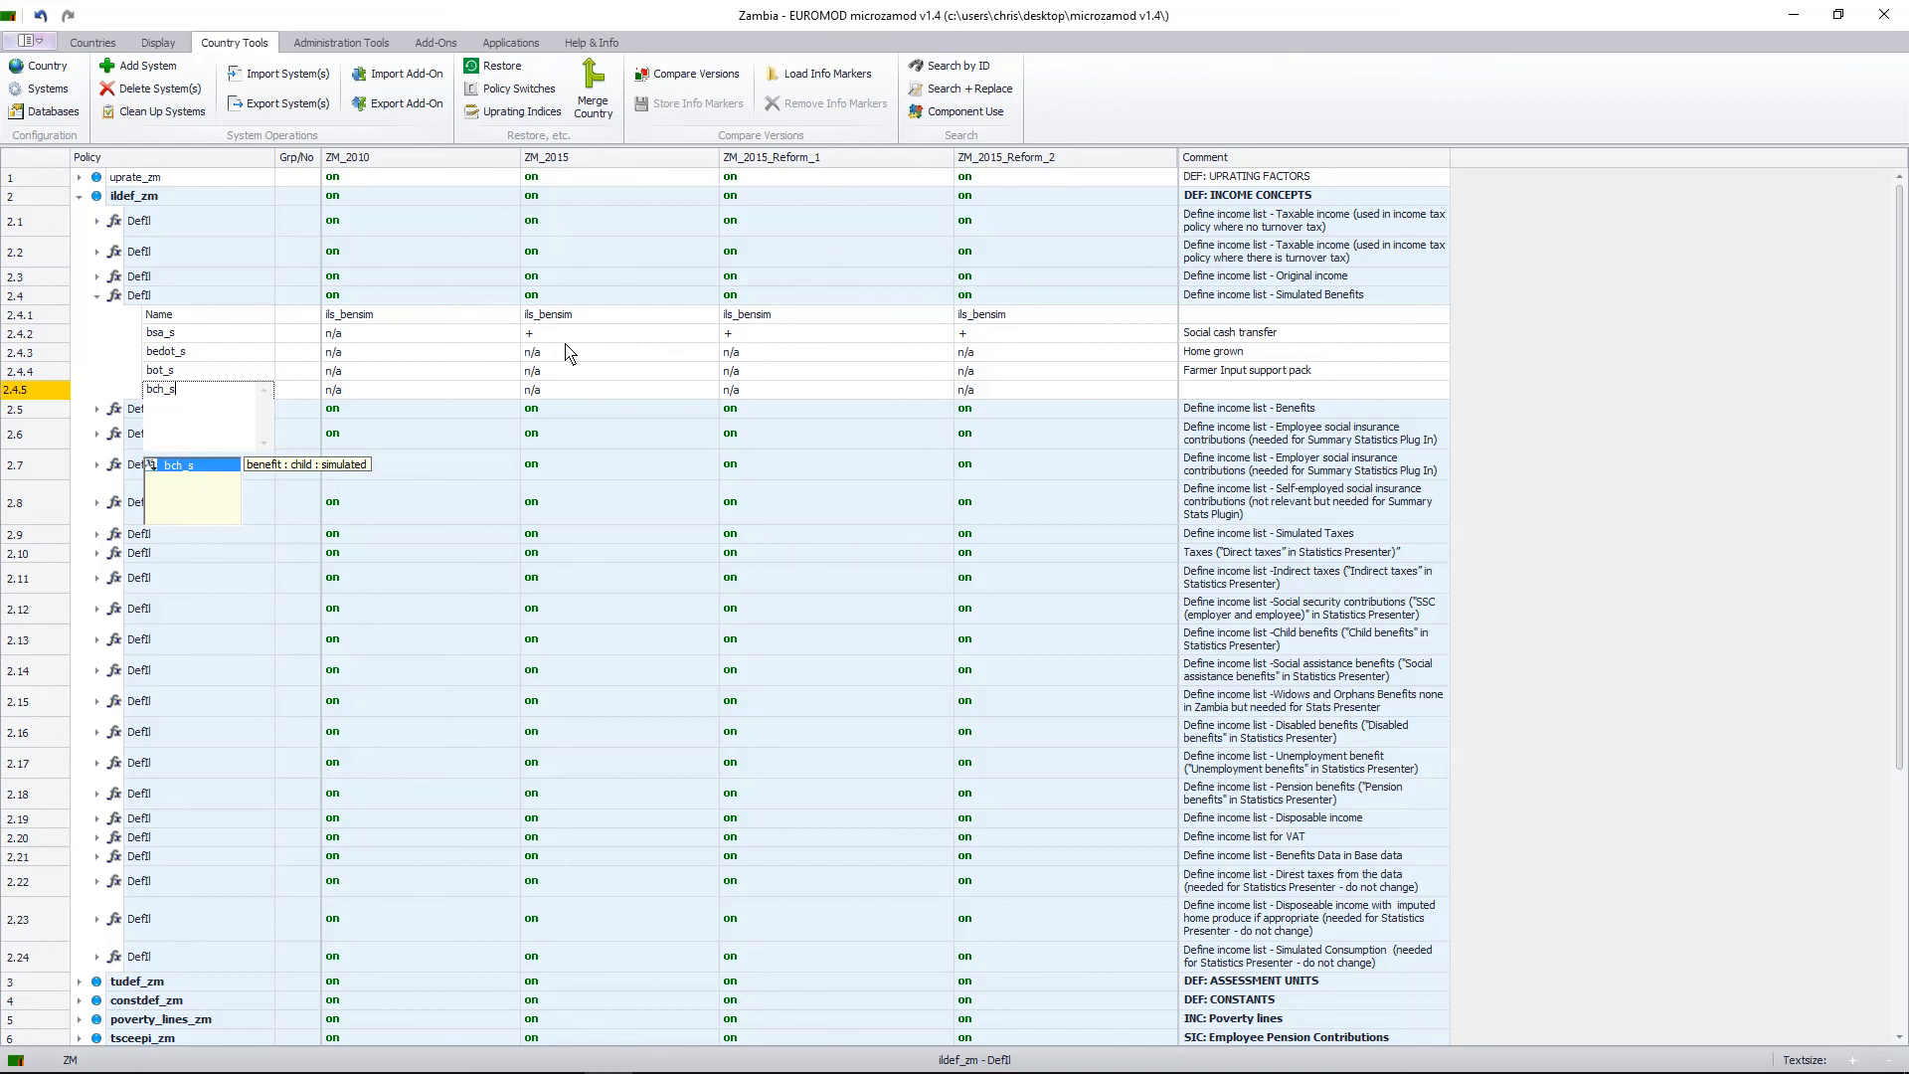
type("s")
left_click(1049, 390)
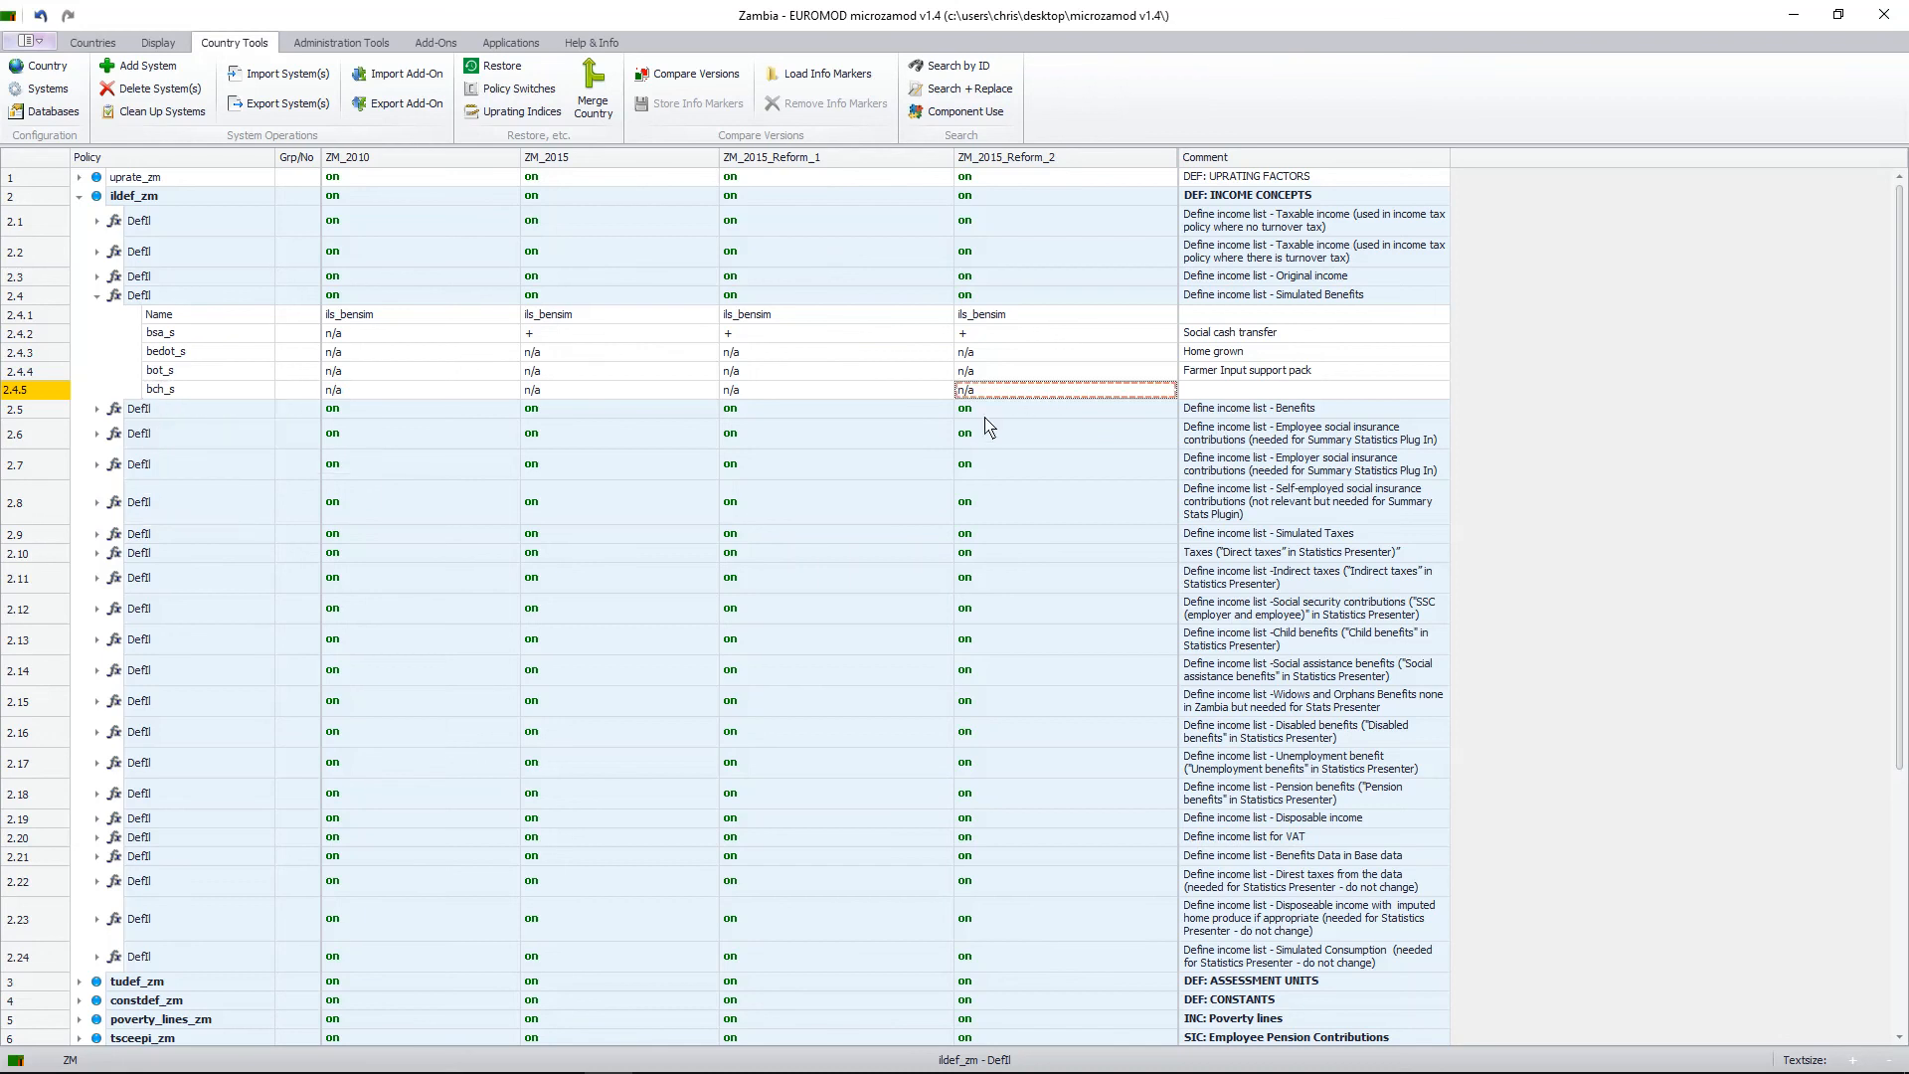
type("+")
left_click(98, 298)
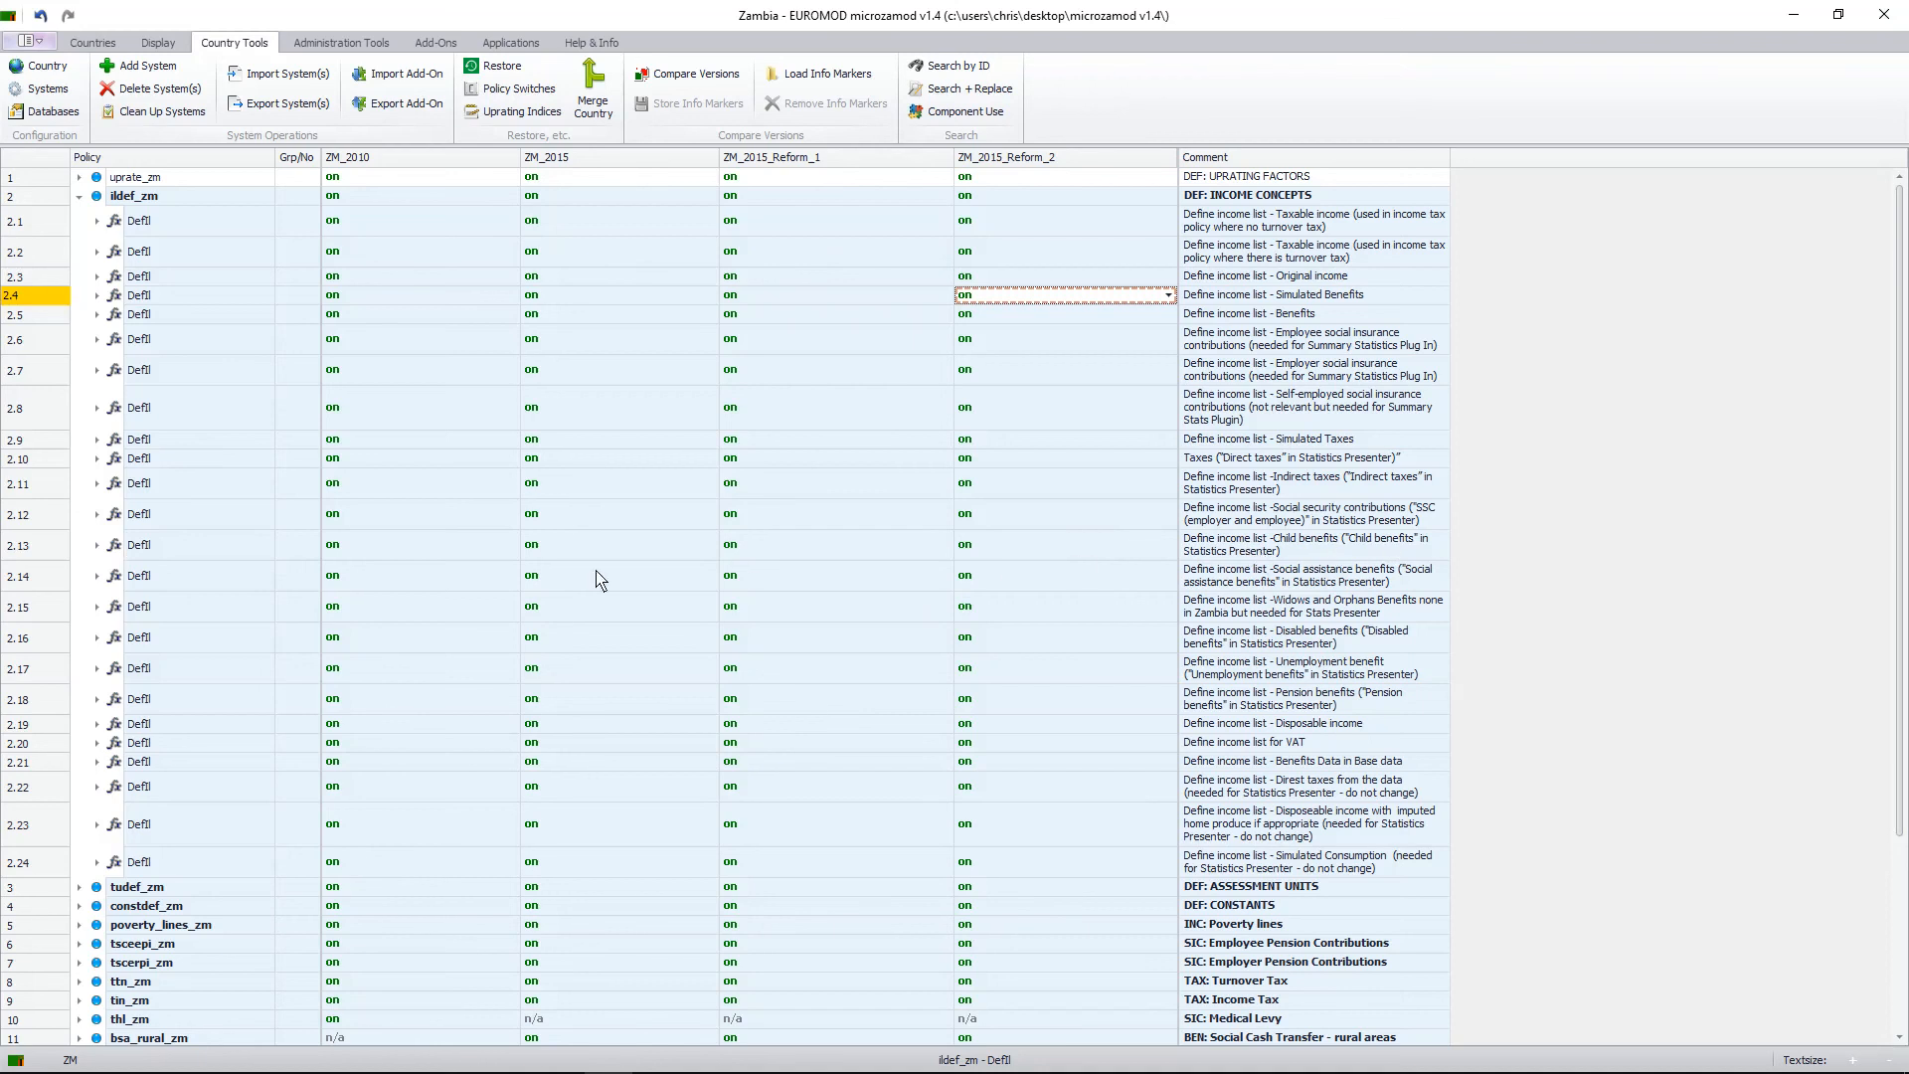
Add a [Placeholder] parameter to the Child benefits income list, ils_bch.
left_click(98, 545)
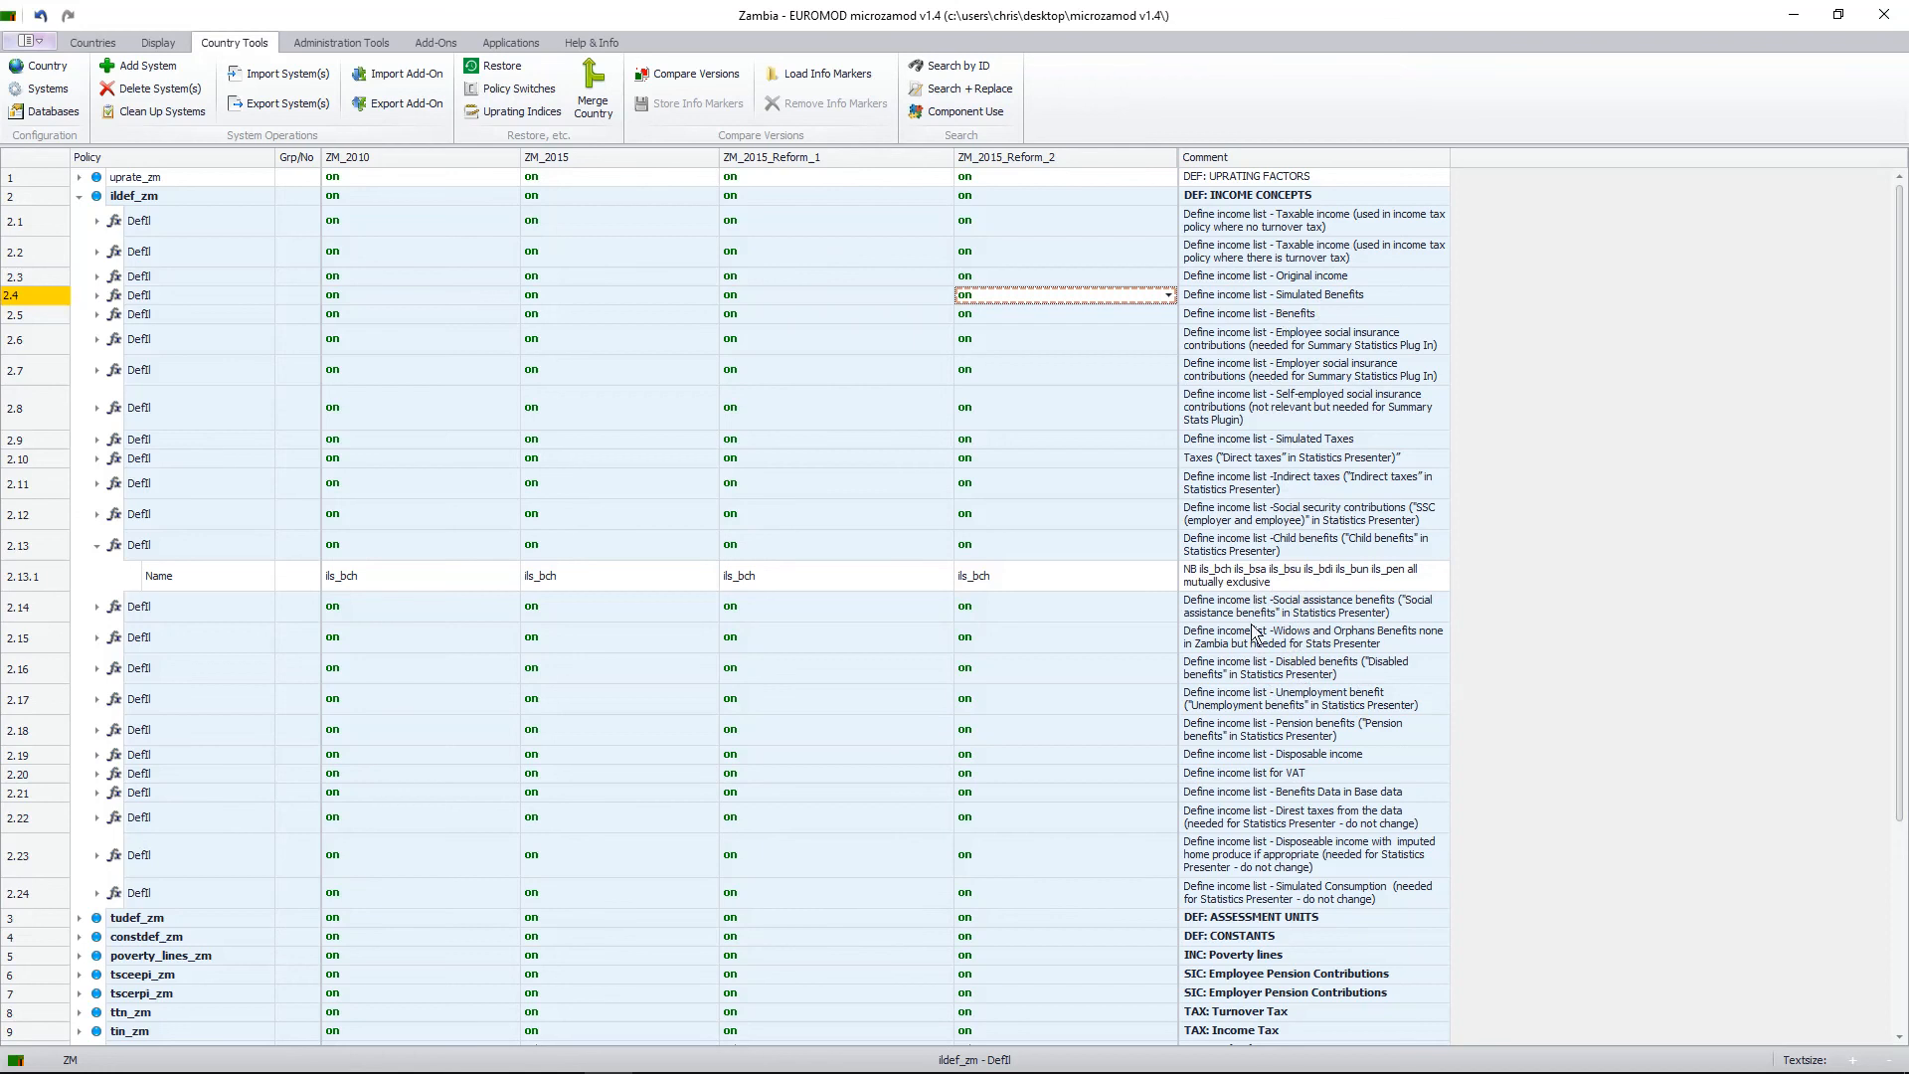
right_click(225, 580)
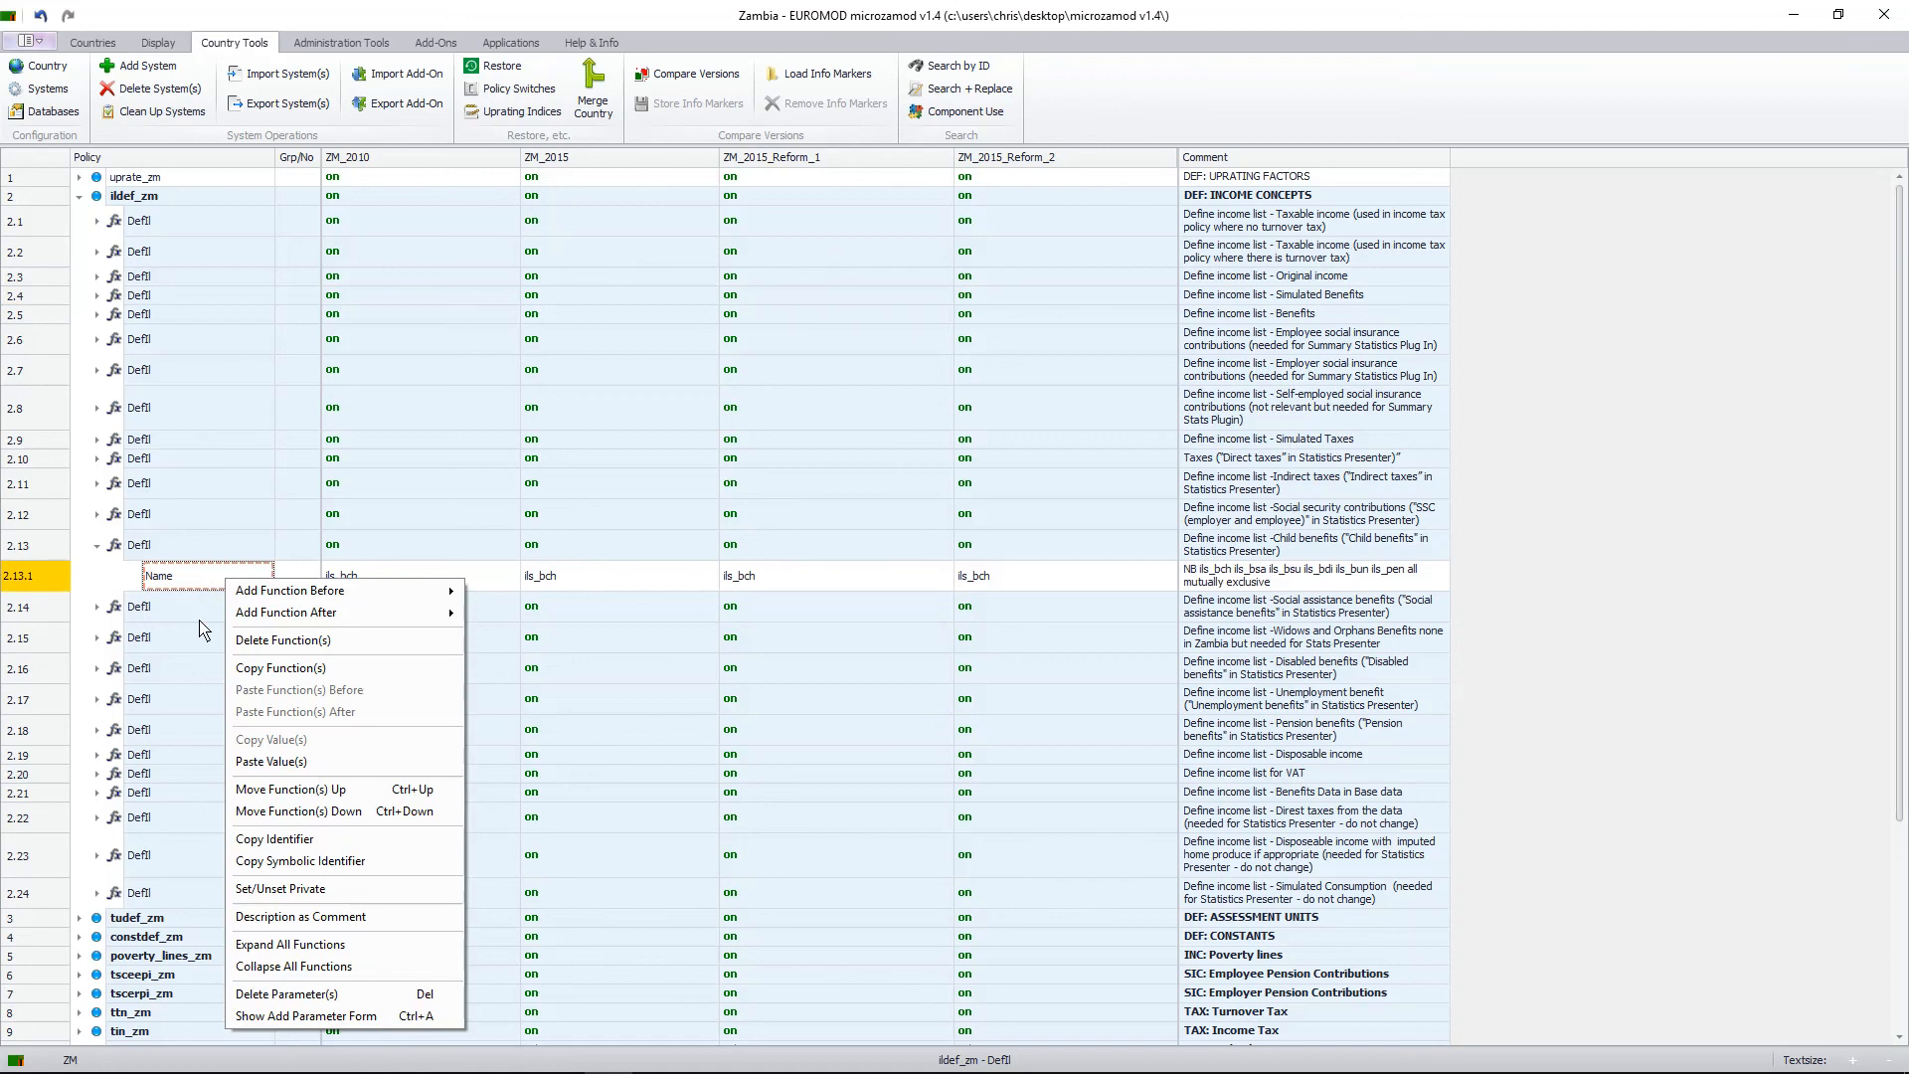
left_click(305, 1016)
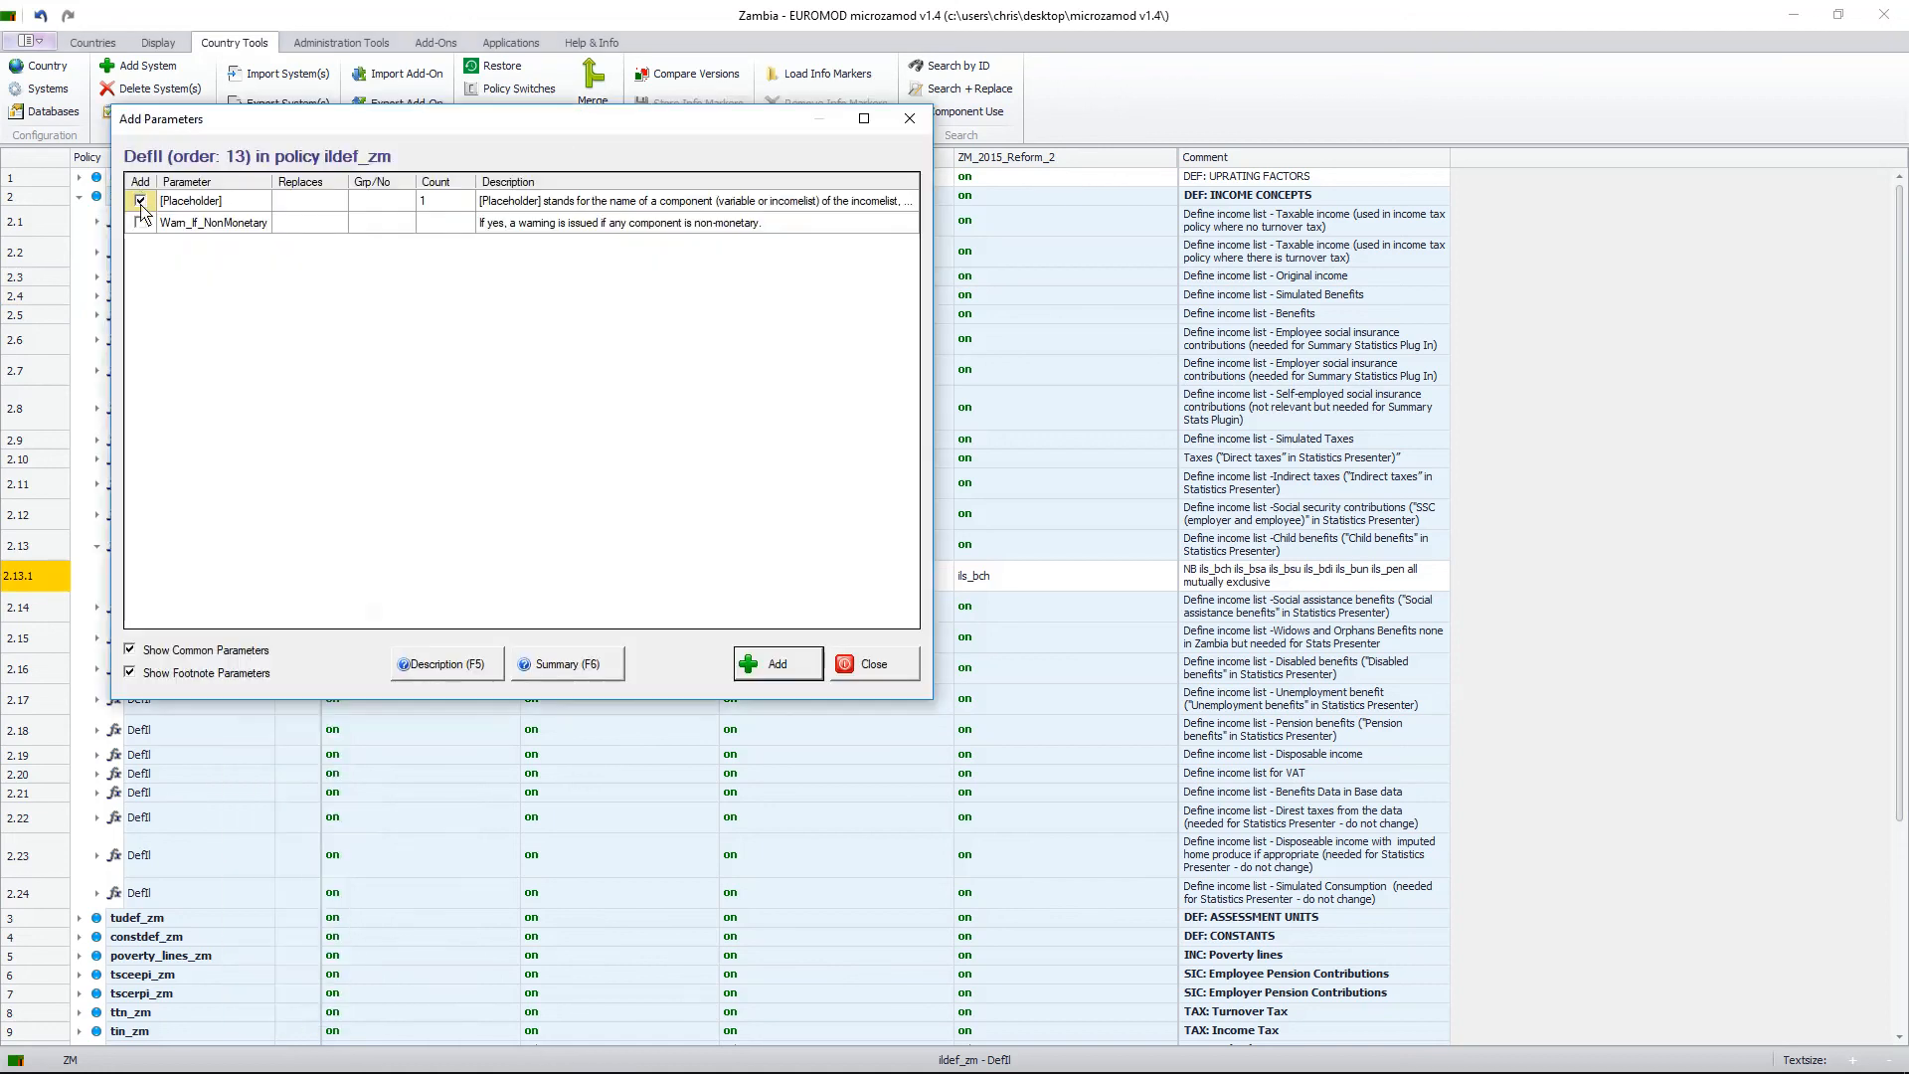
left_click(770, 664)
left_click(877, 666)
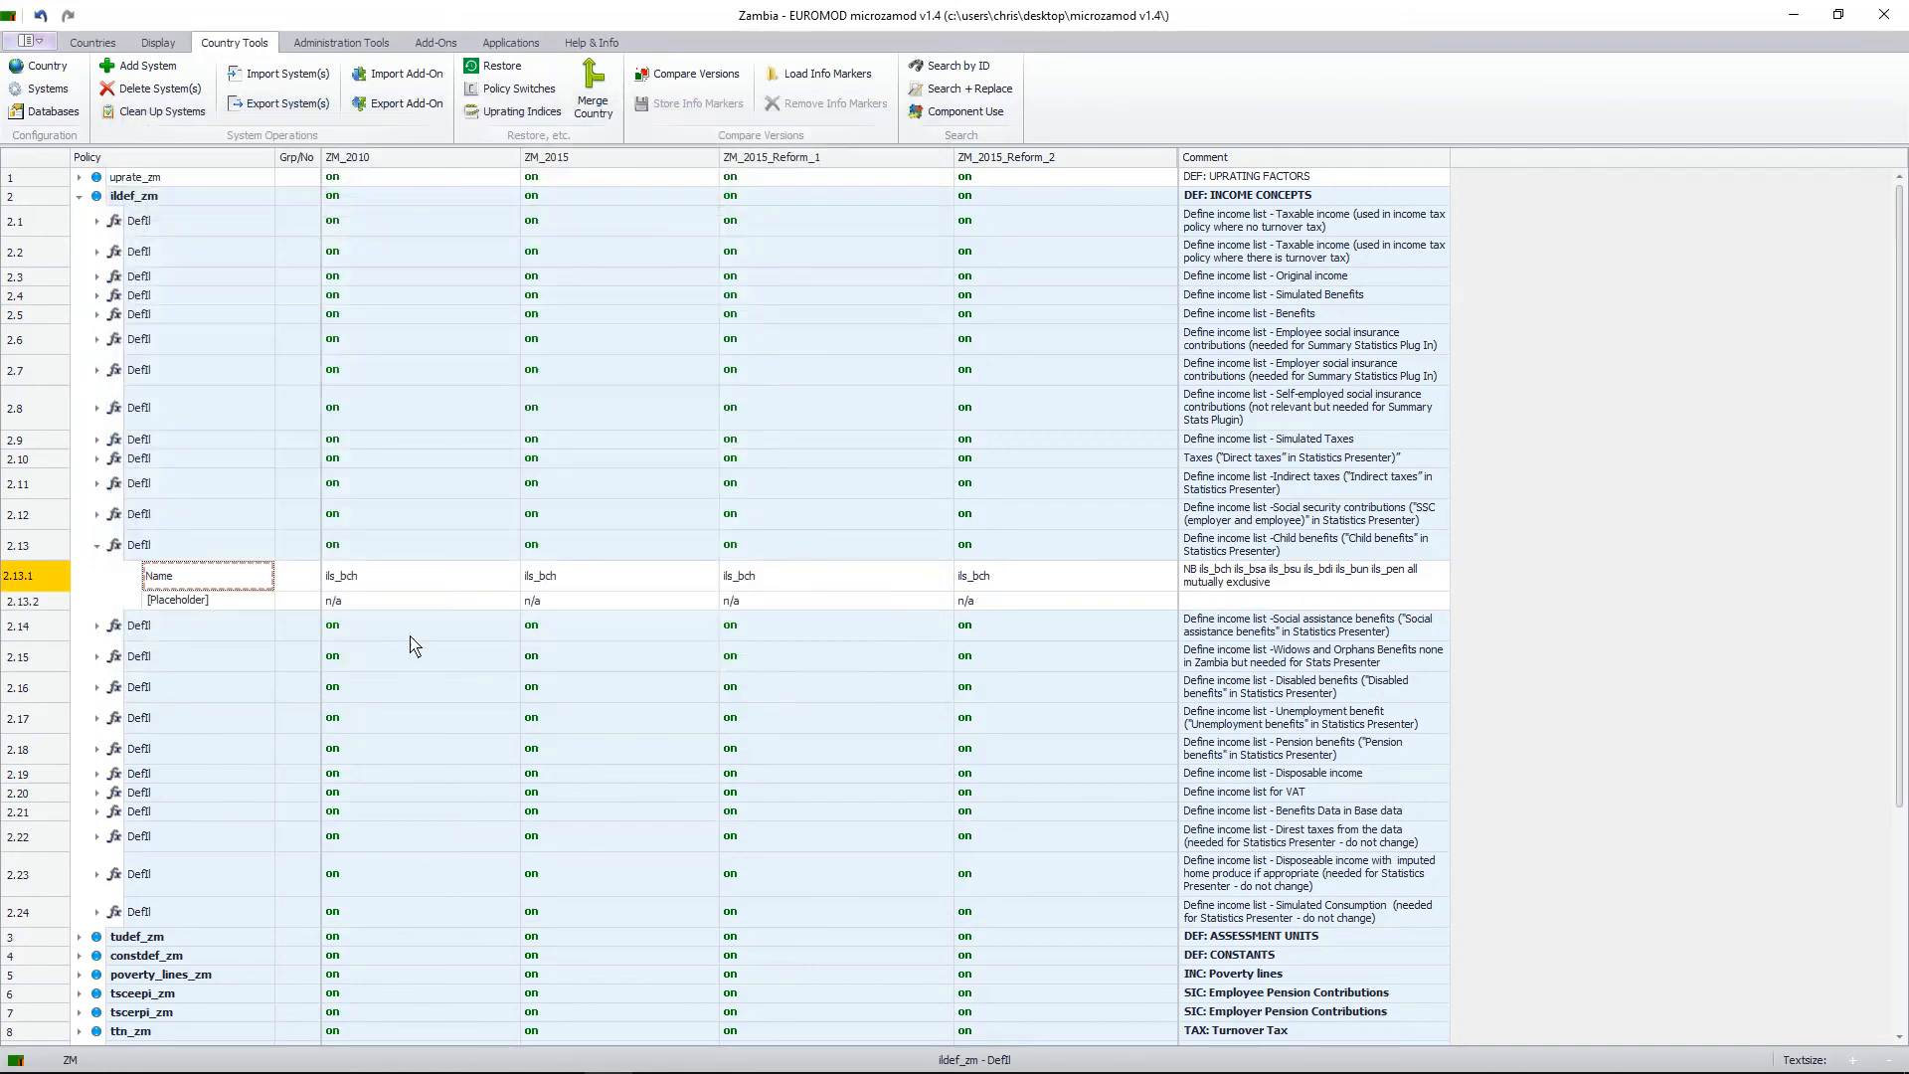
Name the placeholder in ils_bch bch_s and set it to + for ZM_2015_Reform_2.
left_click(227, 602)
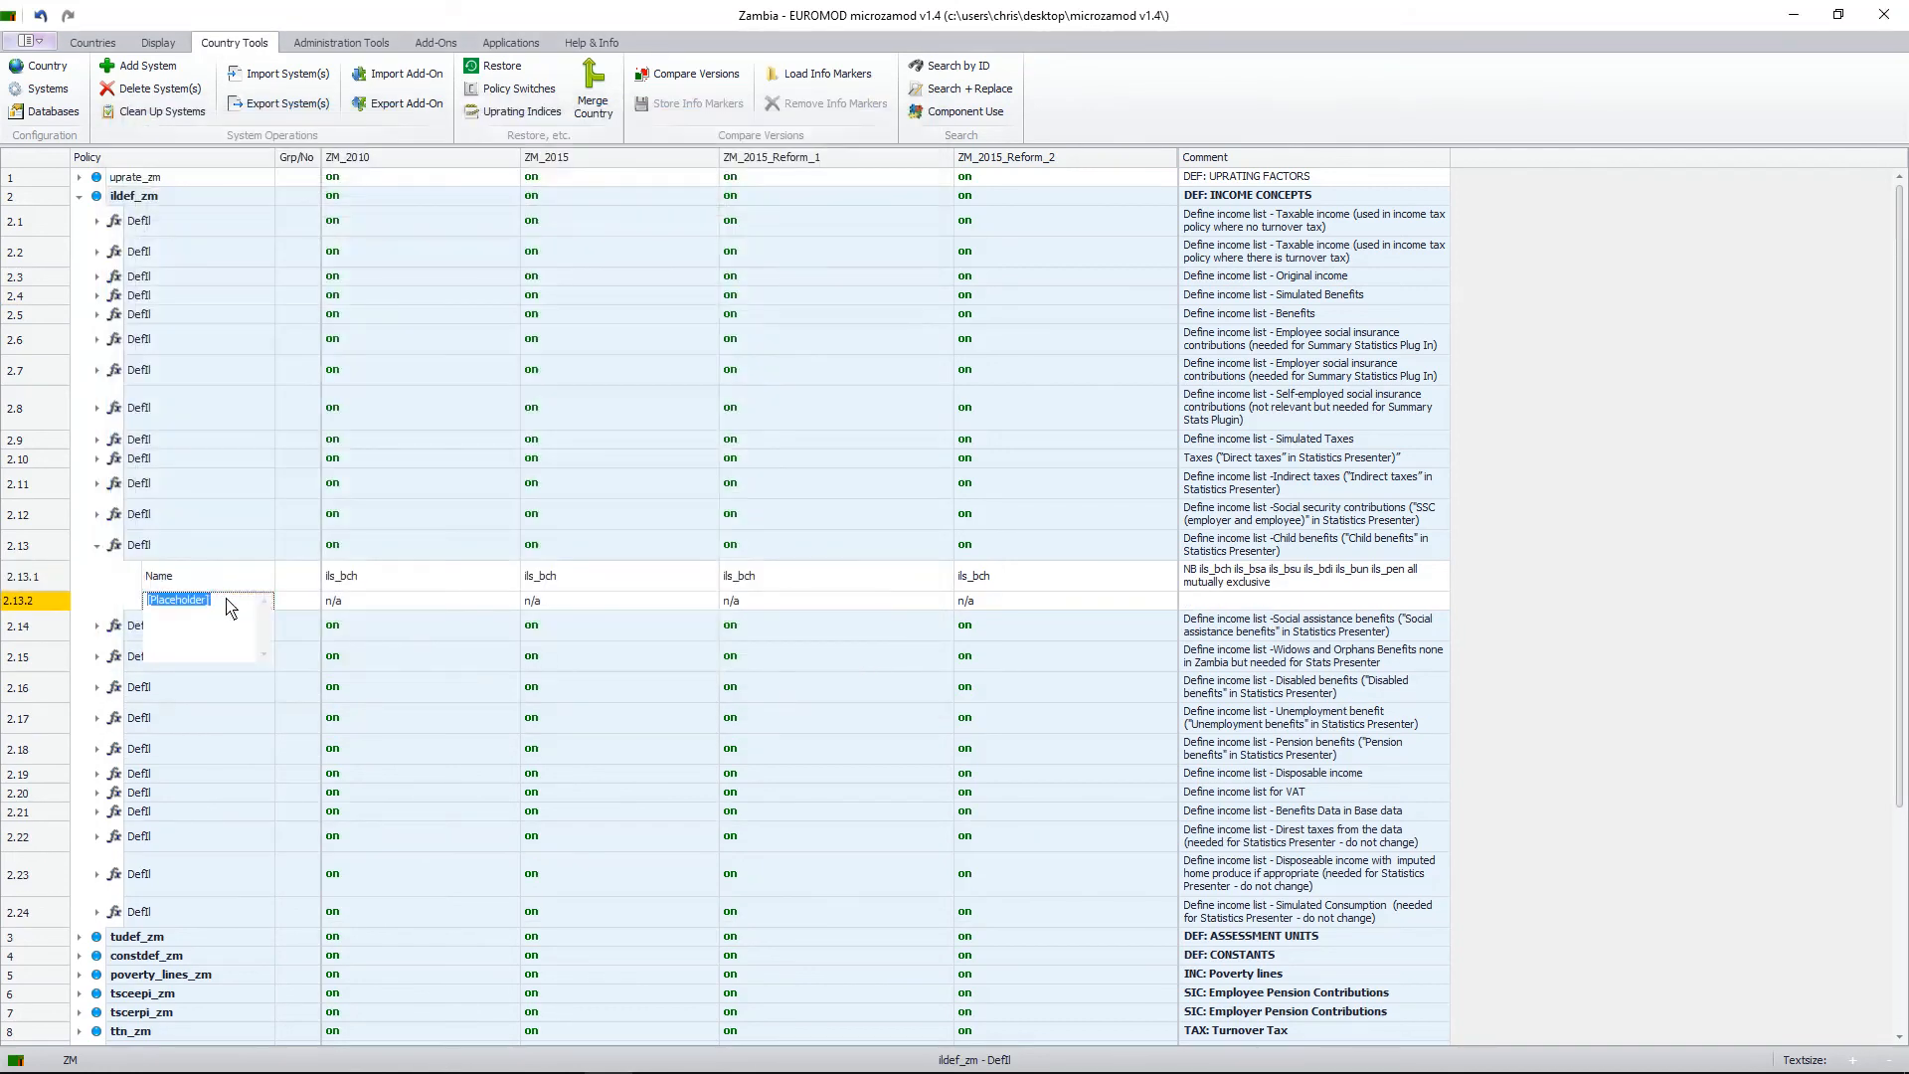
key("BackSpace")
type("bch")
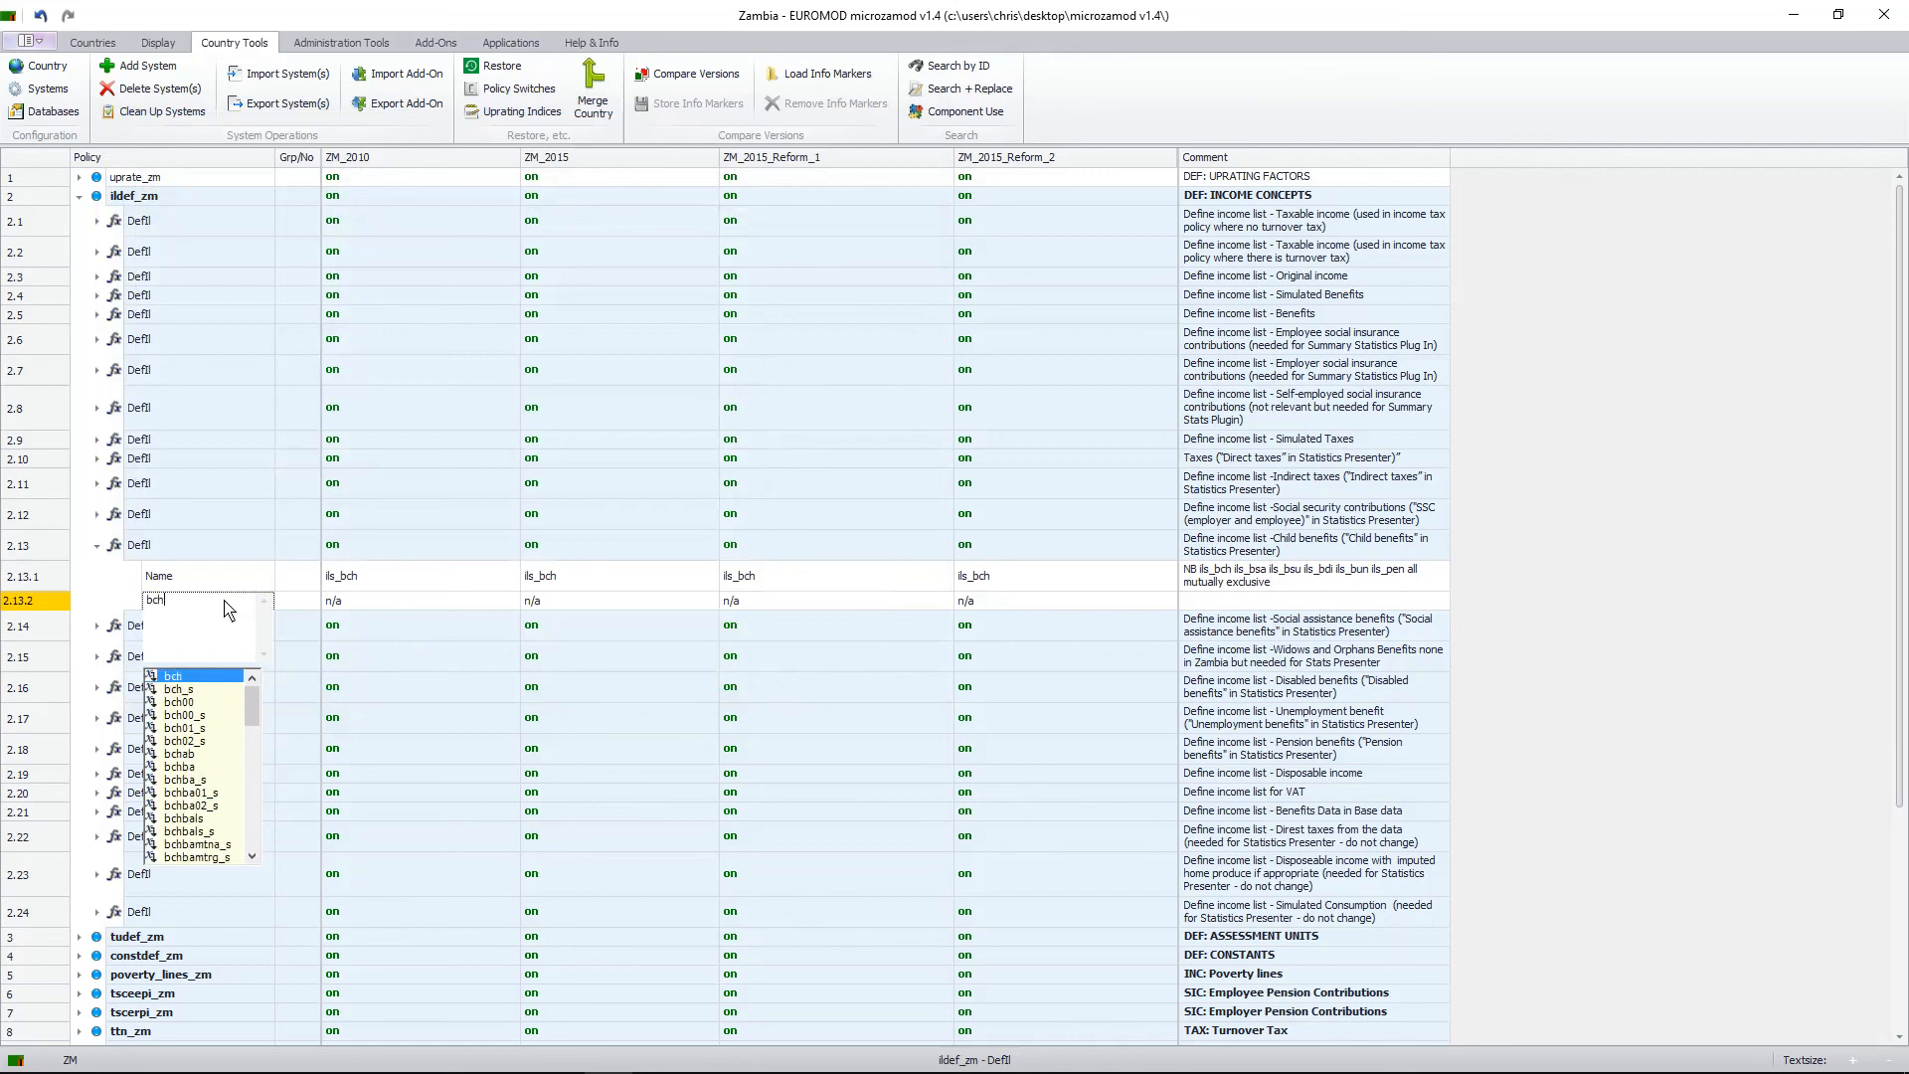
type("_s")
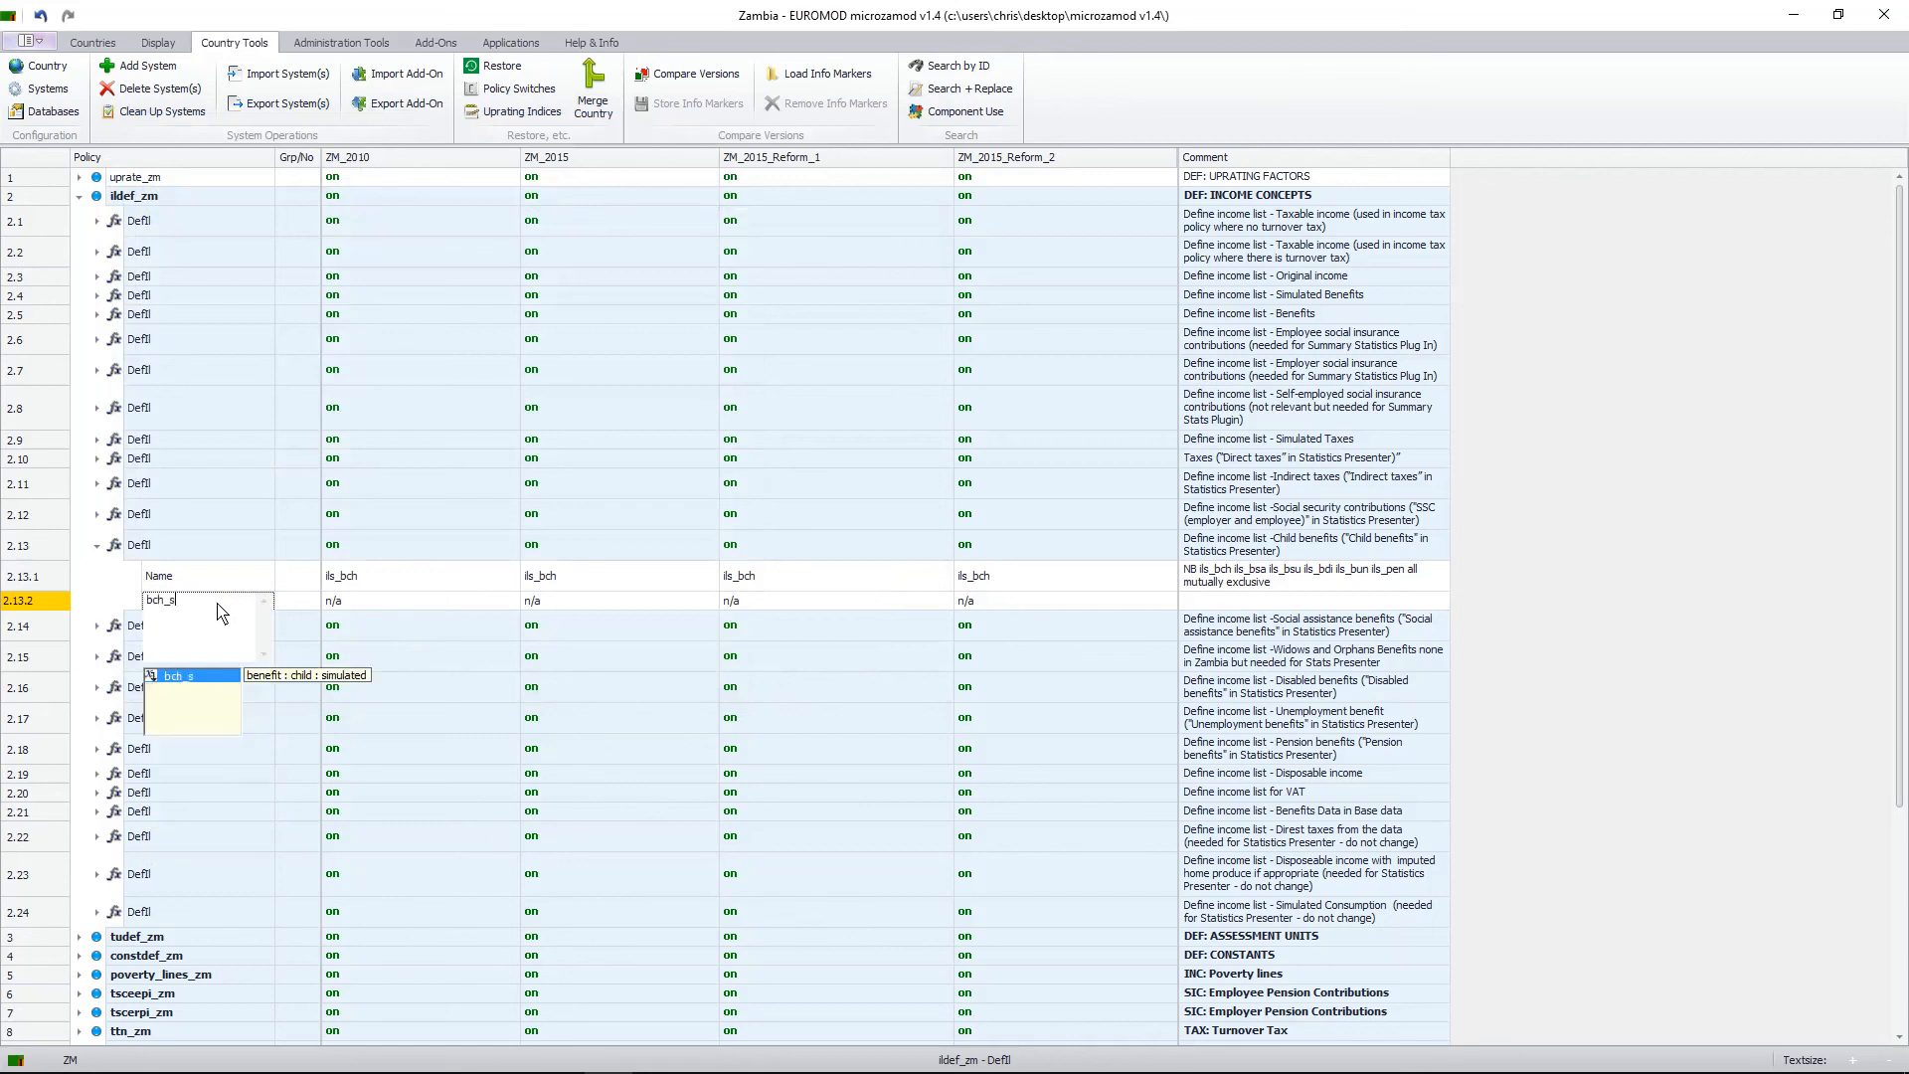
left_click(991, 607)
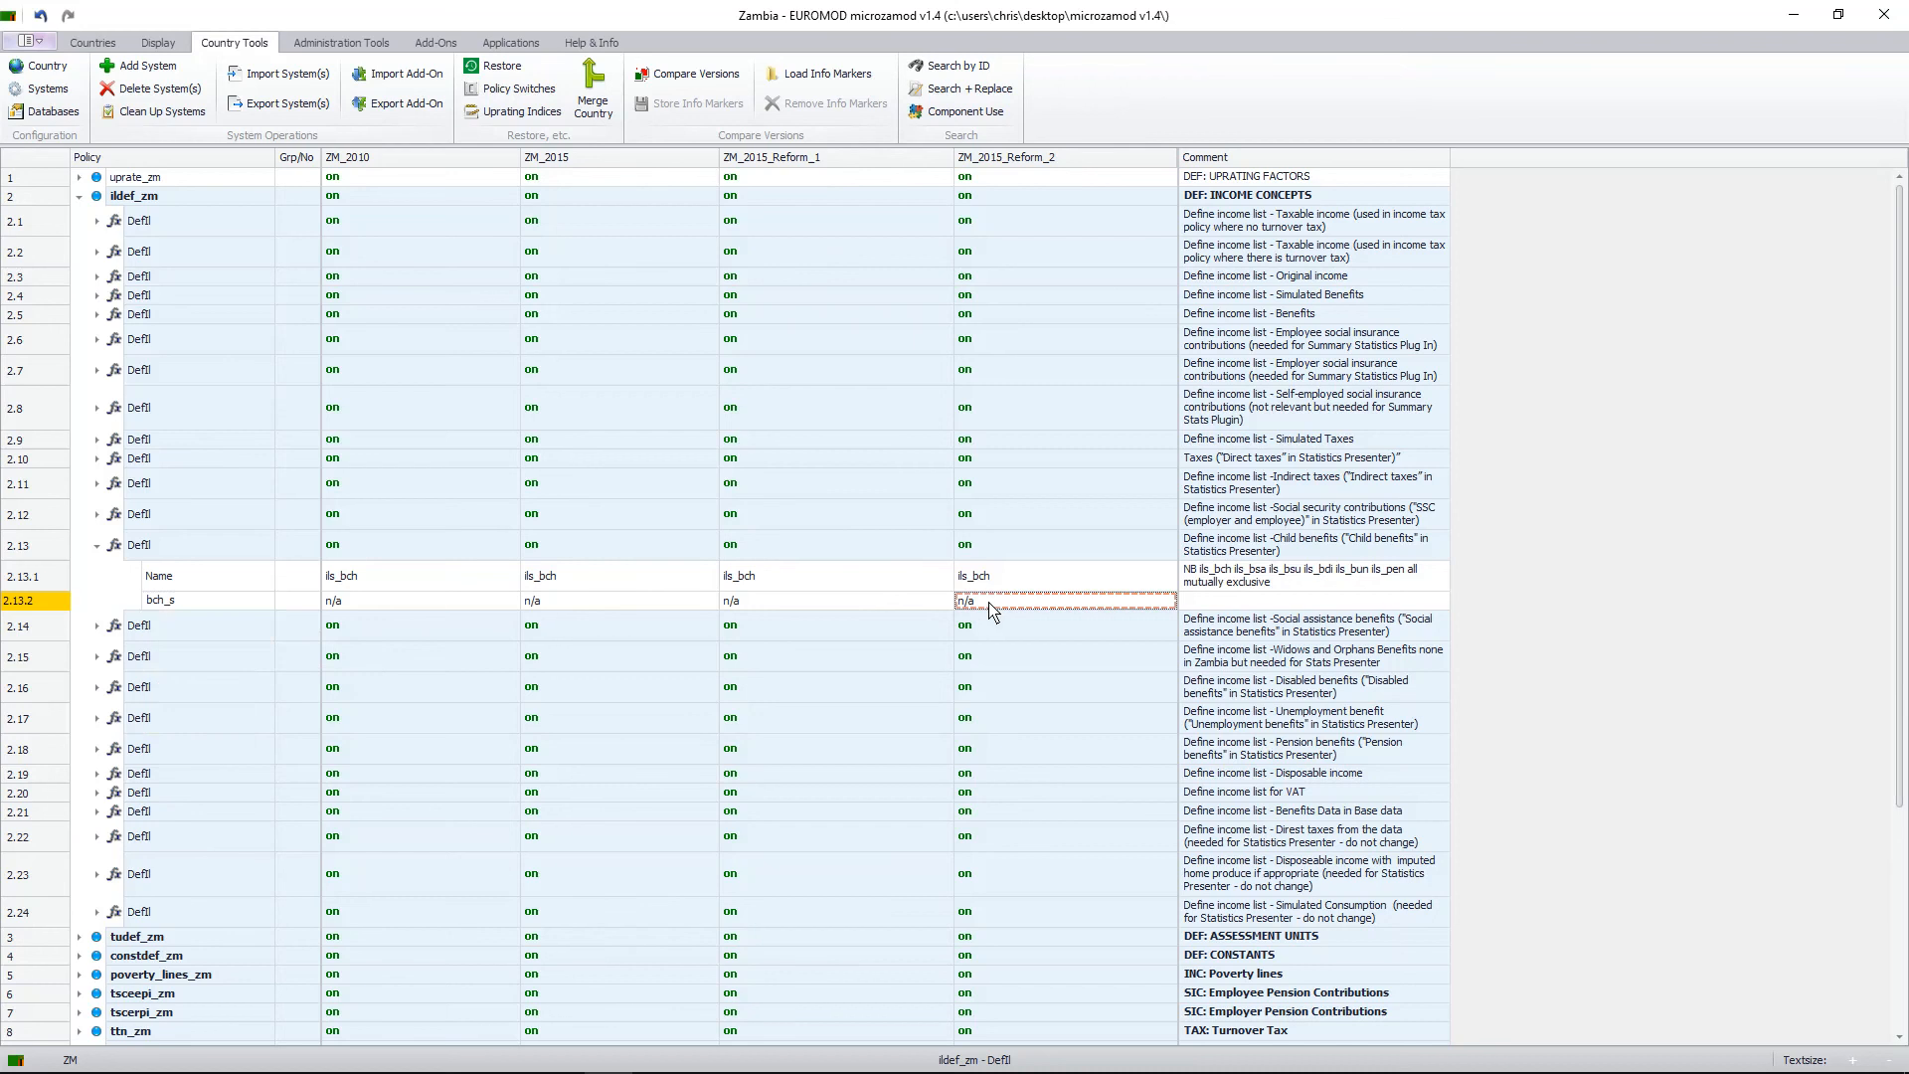
type("+")
left_click(99, 546)
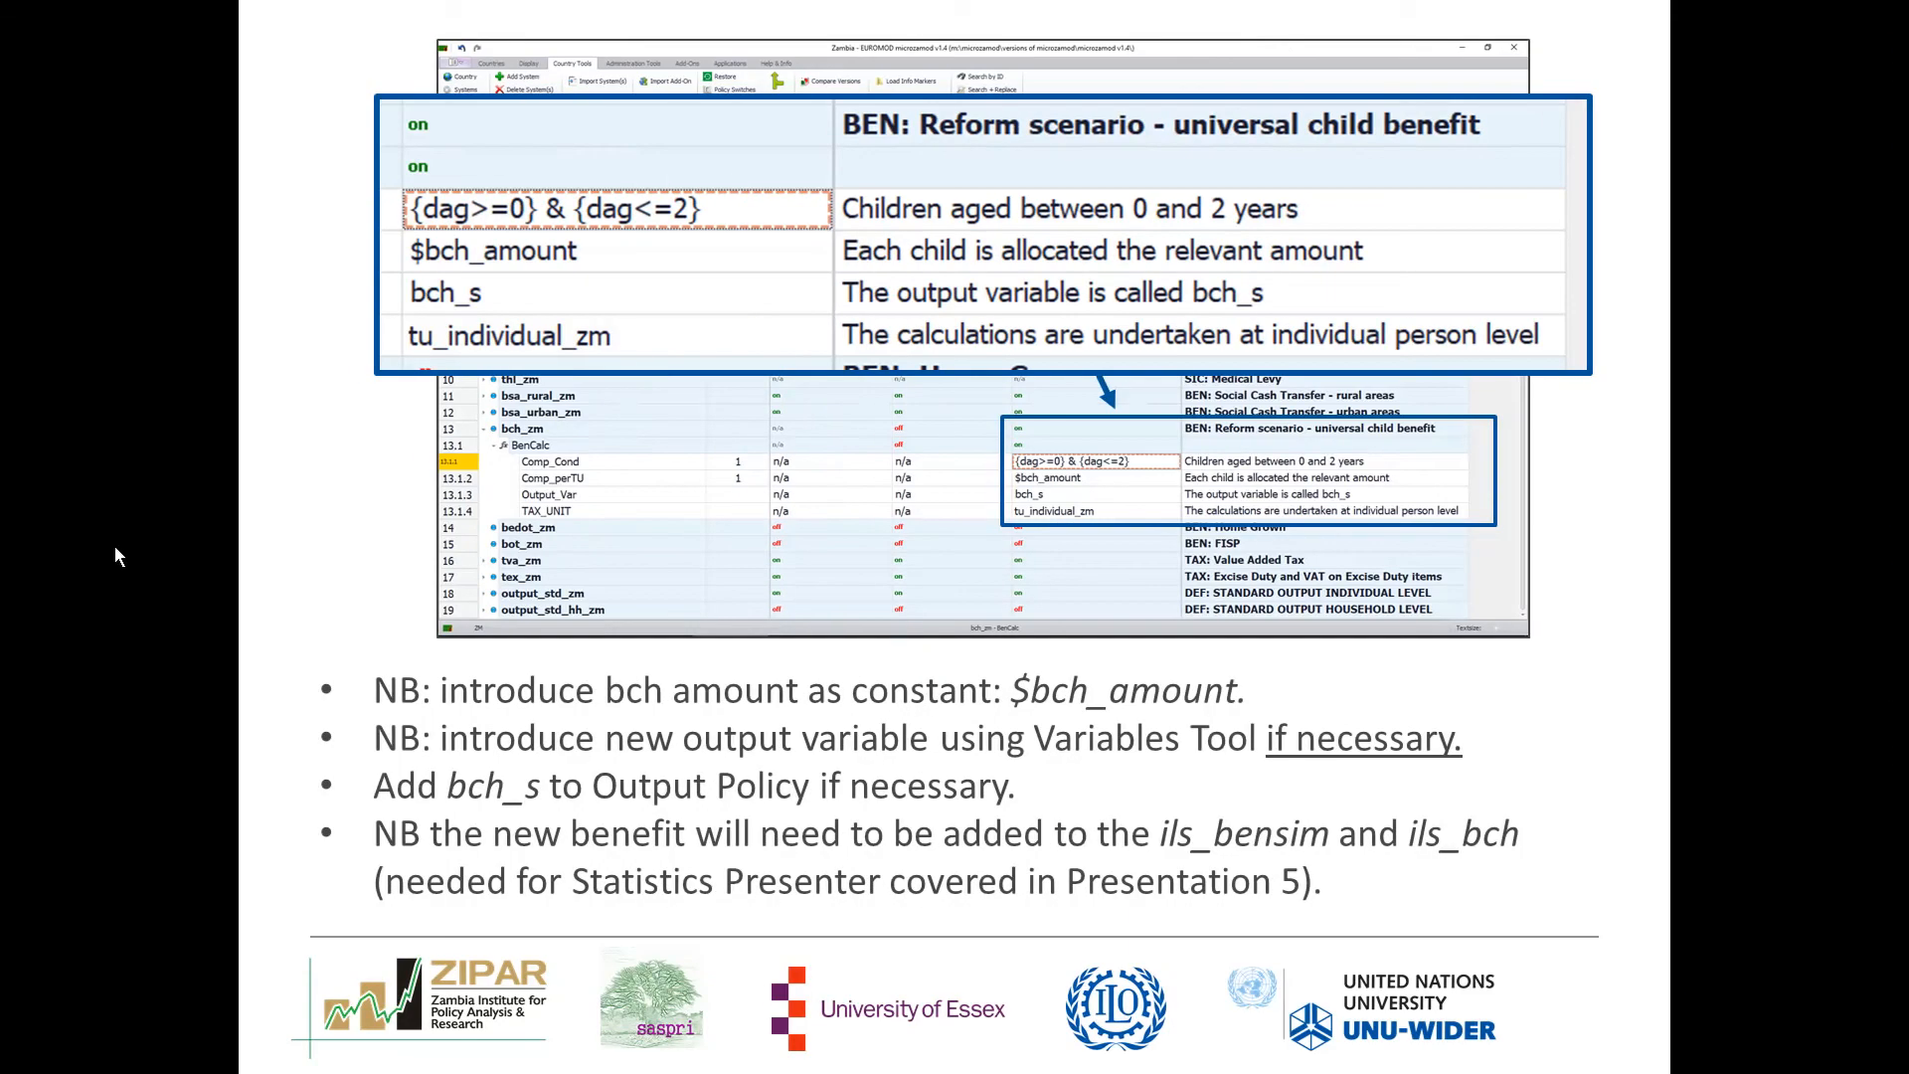
key("Right")
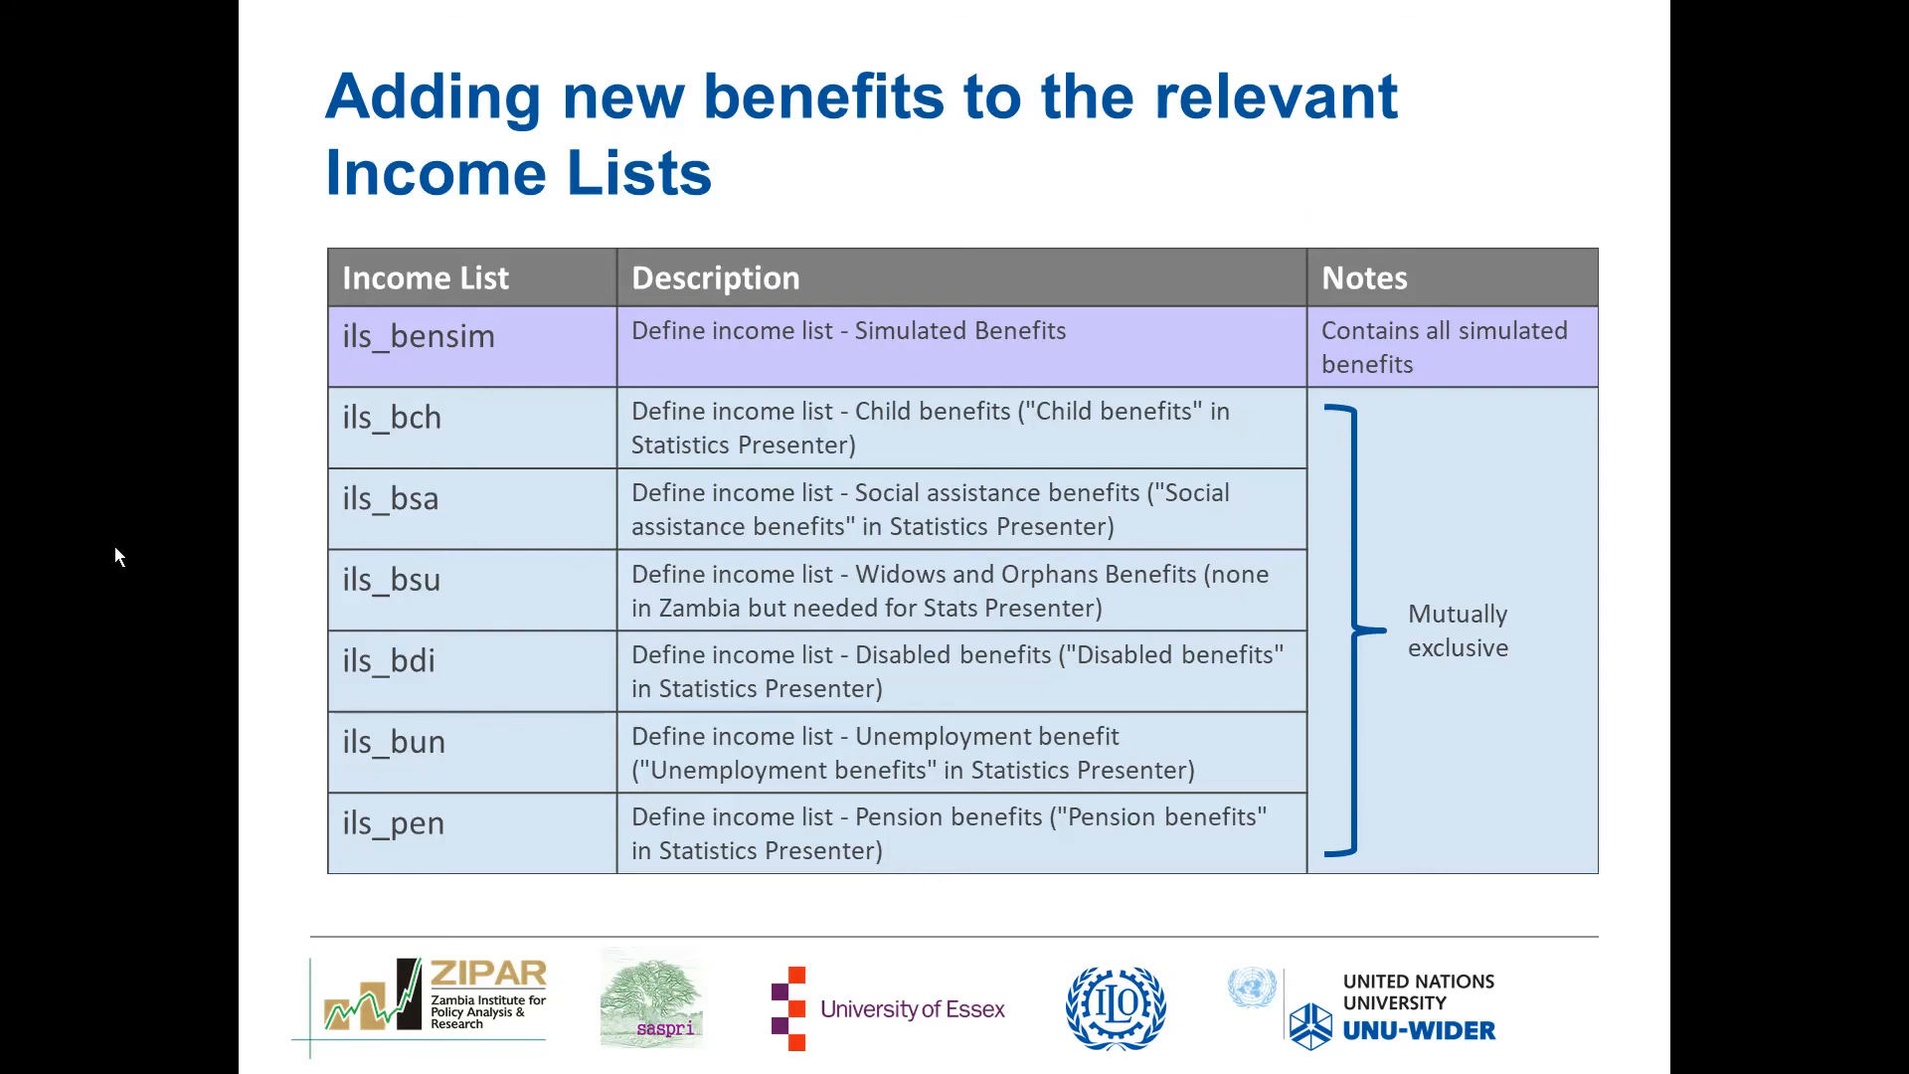